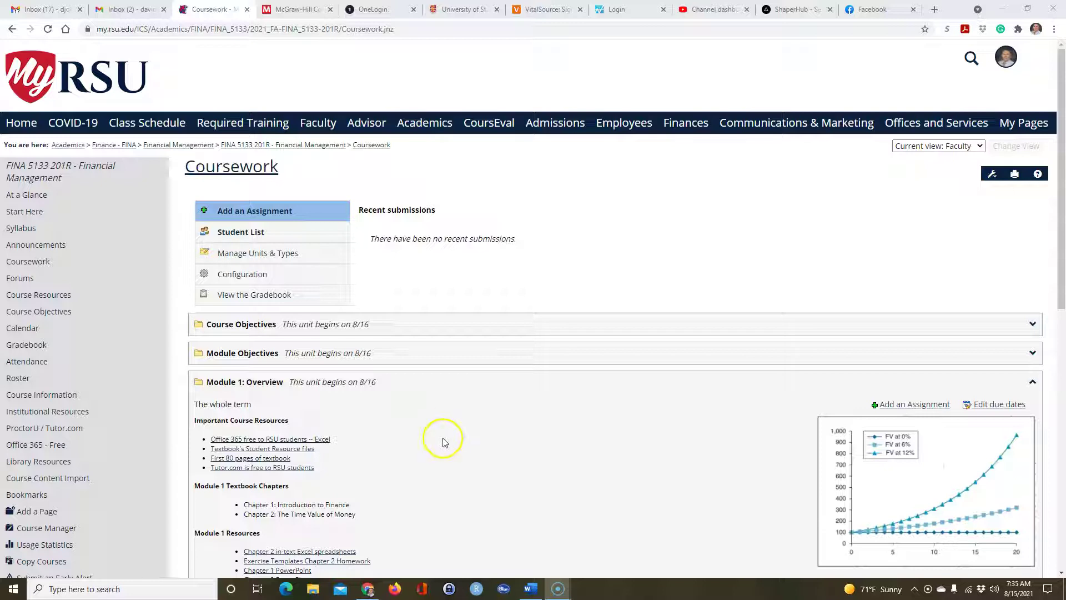
# Step: Switch the FINA 5133 201R Coursework page from the faculty view to the Students view
pyautogui.click(926, 146)
pyautogui.click(928, 190)
pyautogui.click(1009, 150)
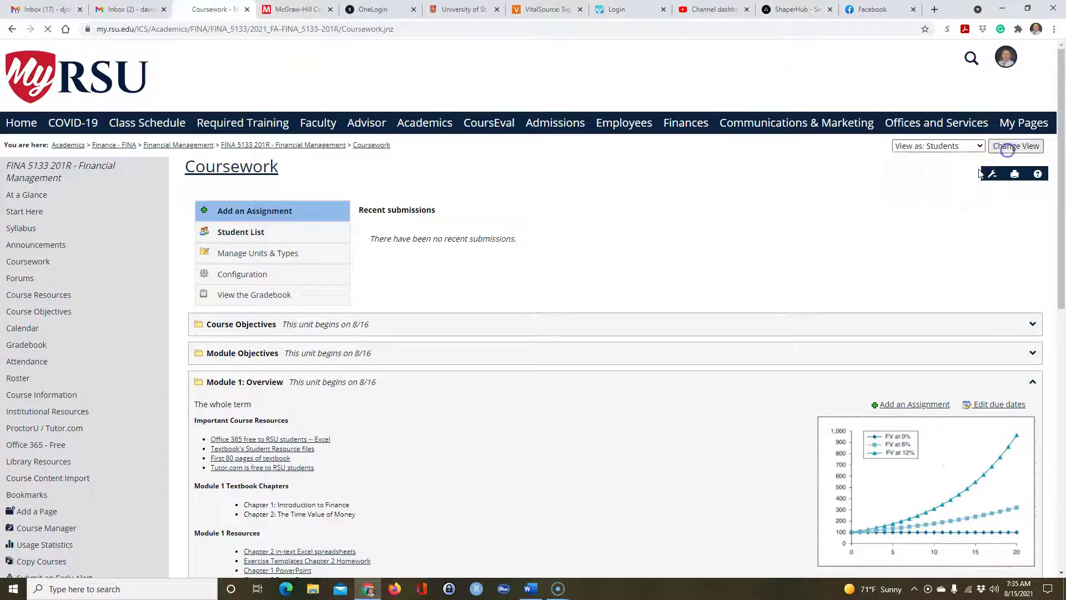
# Step: Open the course syllabus and follow the Accepi registration and payment link under Required Materials & Equipment
pyautogui.click(33, 230)
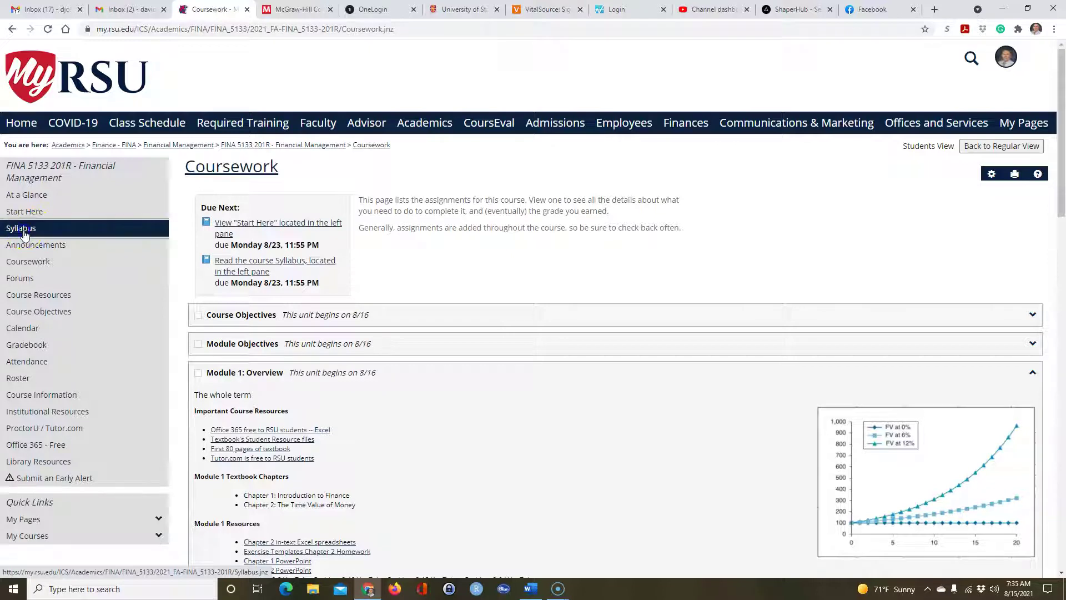
pyautogui.scroll(-10, 483, 277)
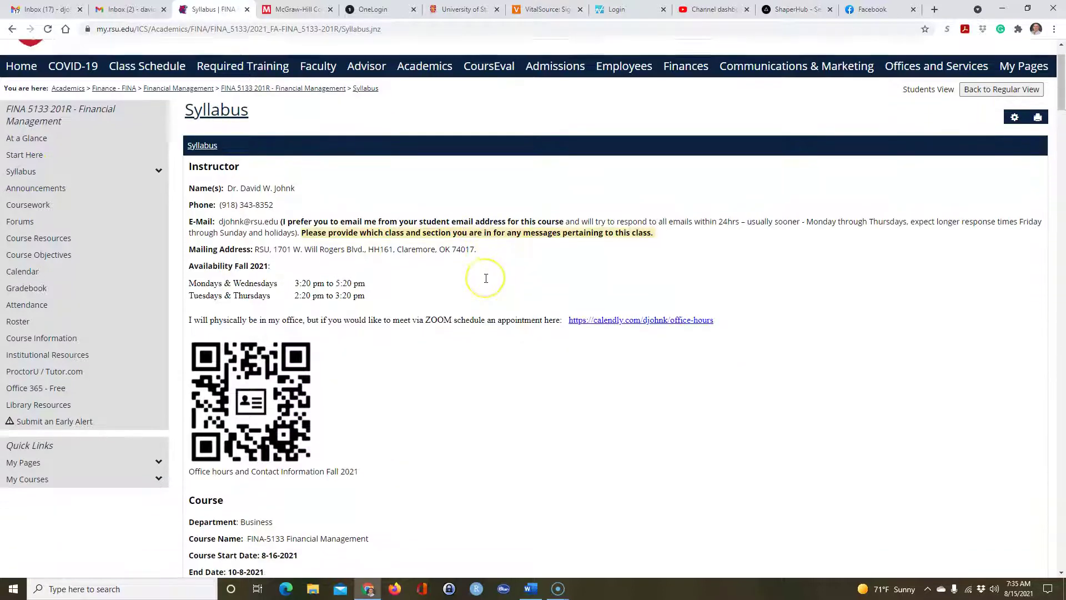
pyautogui.scroll(-8, 437, 290)
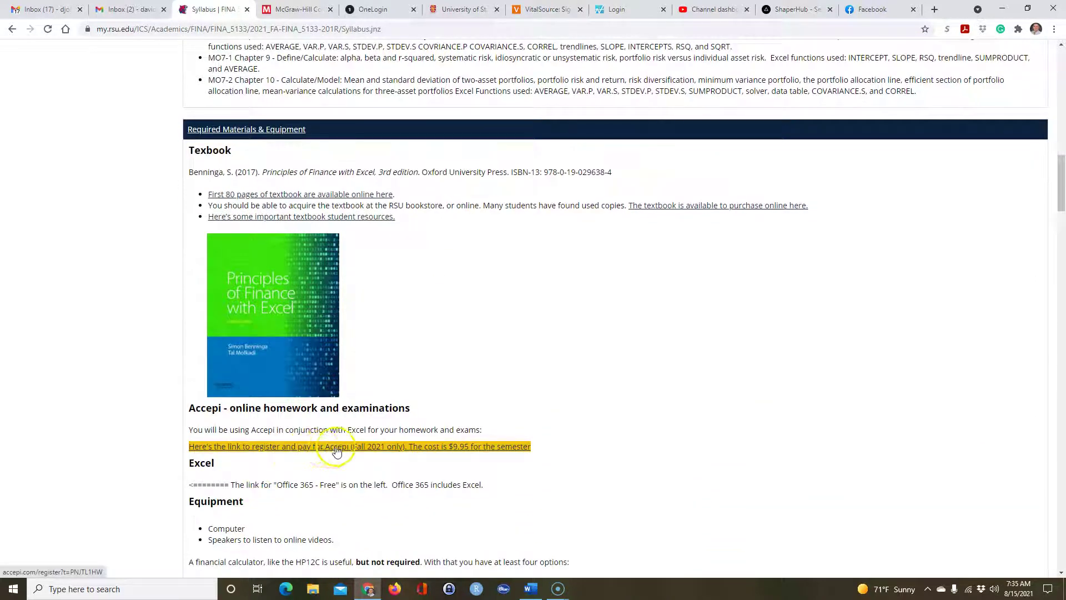
pyautogui.scroll(3, 377, 370)
pyautogui.scroll(15, 378, 370)
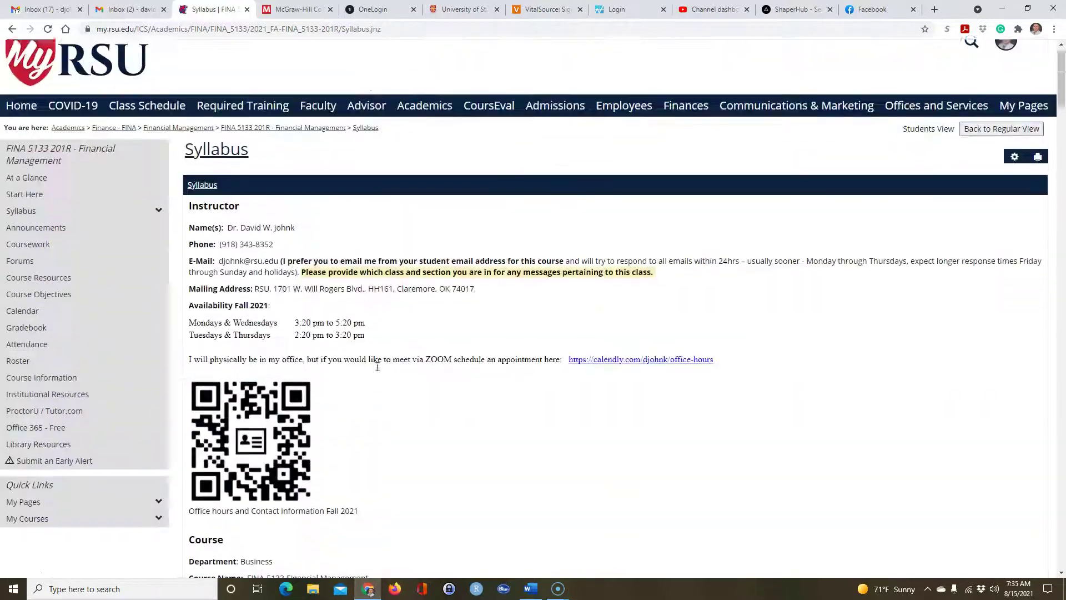
pyautogui.scroll(-15, 436, 362)
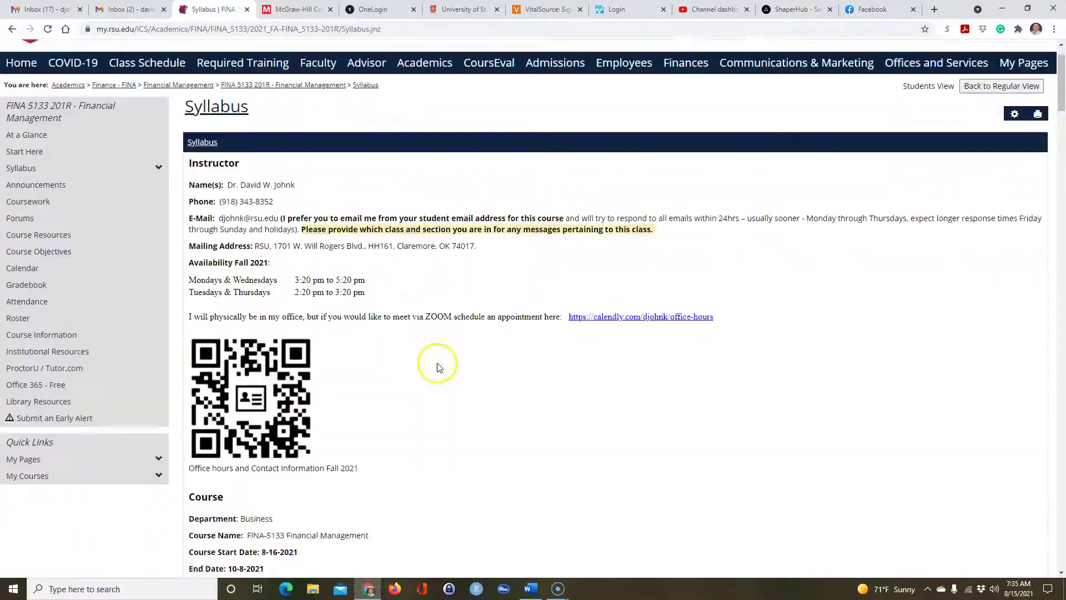
pyautogui.scroll(-3, 408, 376)
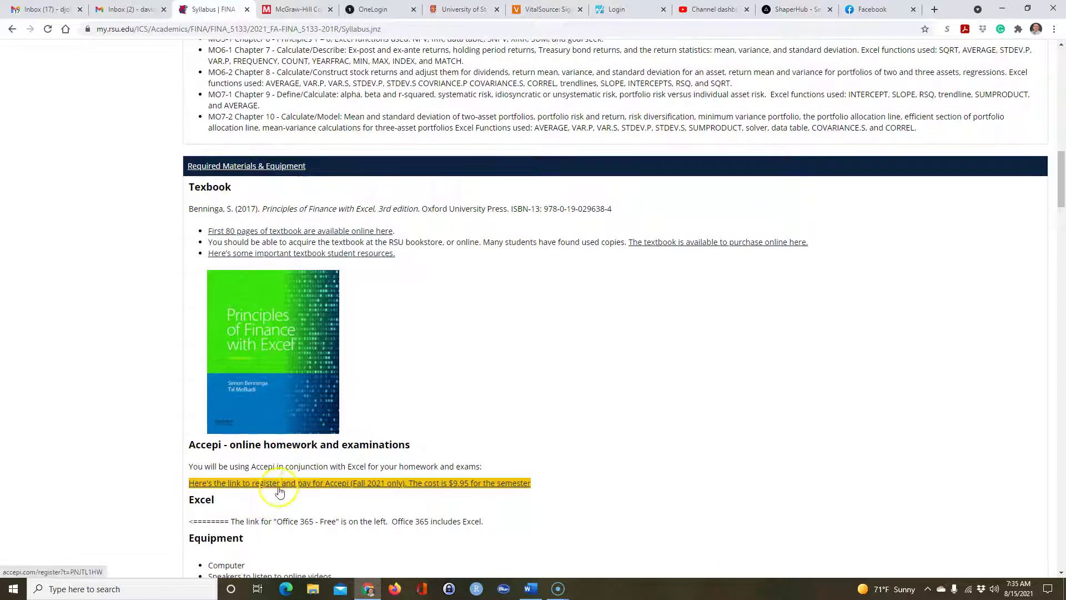
pyautogui.click(297, 484)
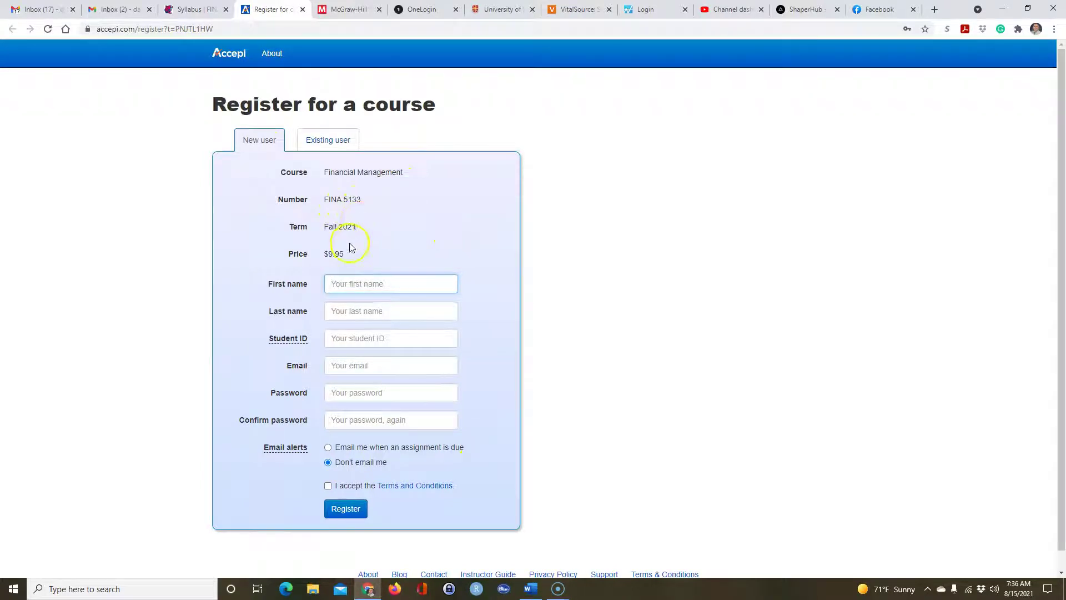
# Step: Revisit the beginning of the course syllabus and return to the Accepi registration form
pyautogui.click(205, 10)
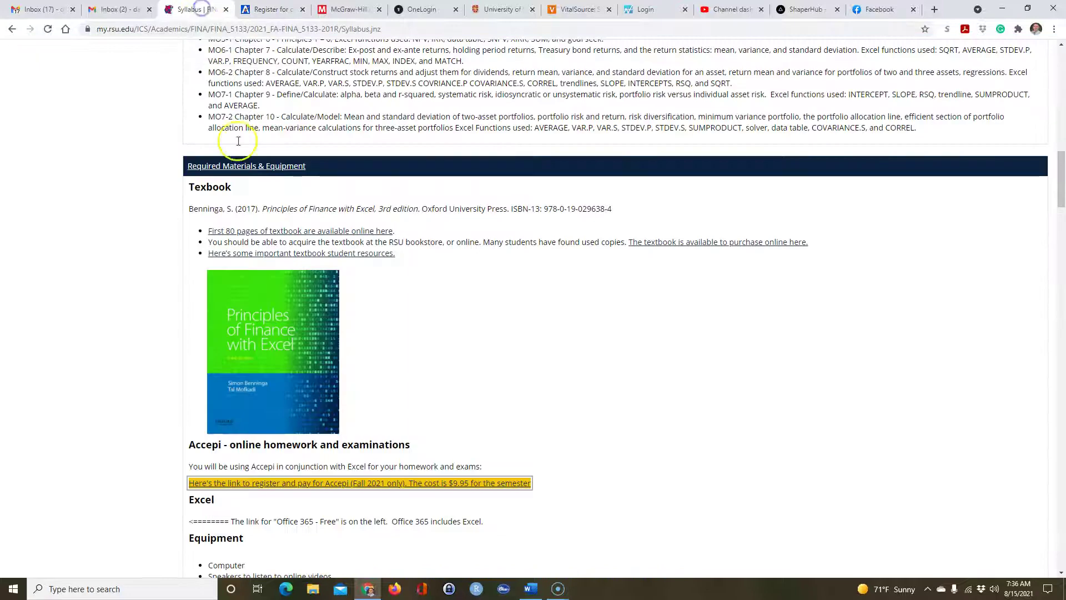
pyautogui.scroll(15, 376, 352)
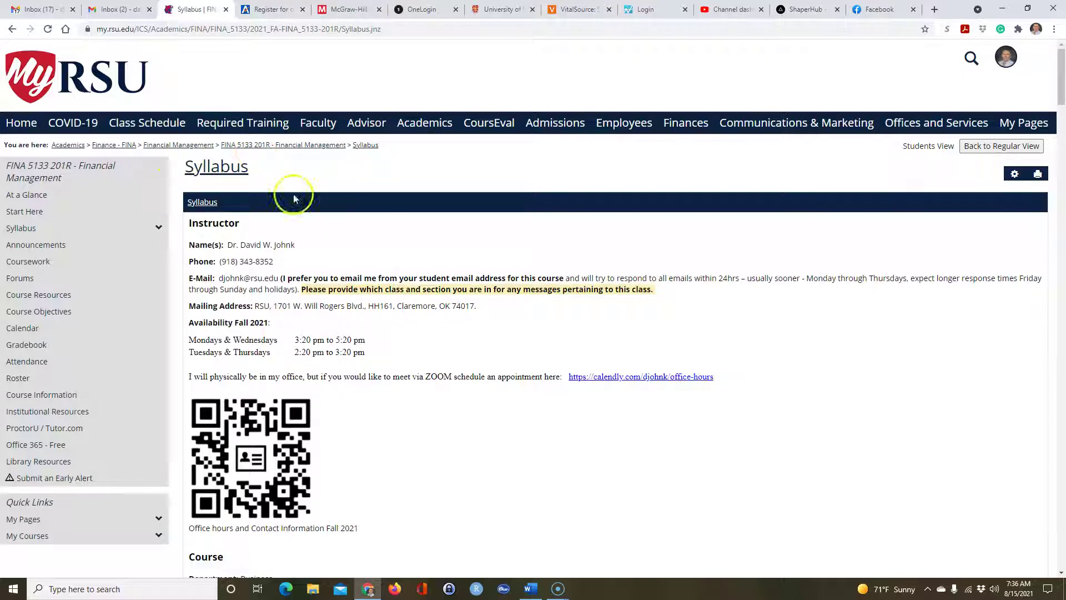
pyautogui.click(270, 10)
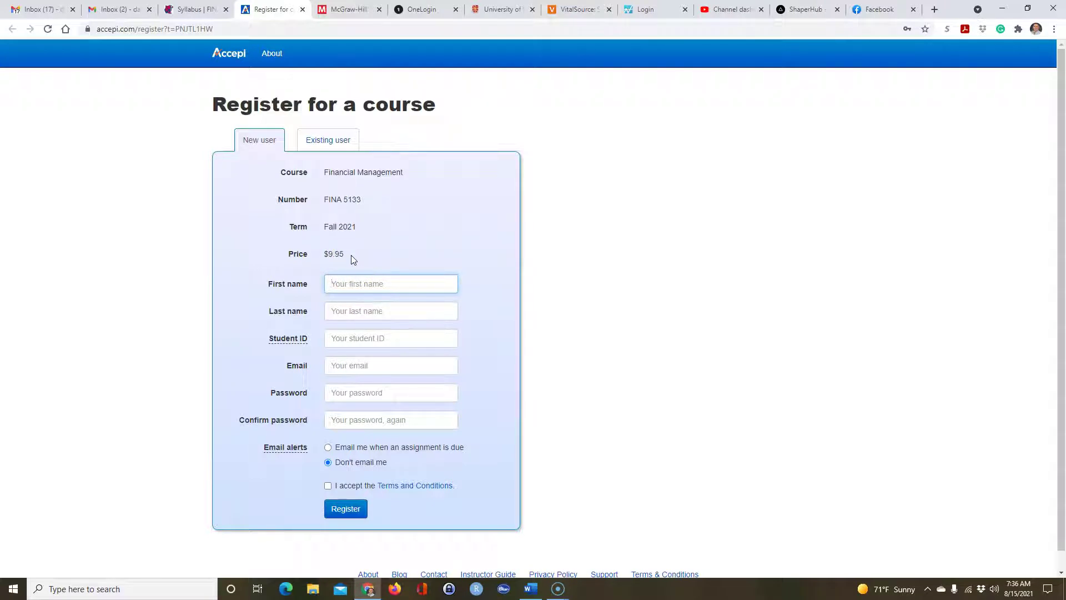
# Step: Log in to Accepi as an existing user and switch the Financial Management course to the student view
pyautogui.click(333, 140)
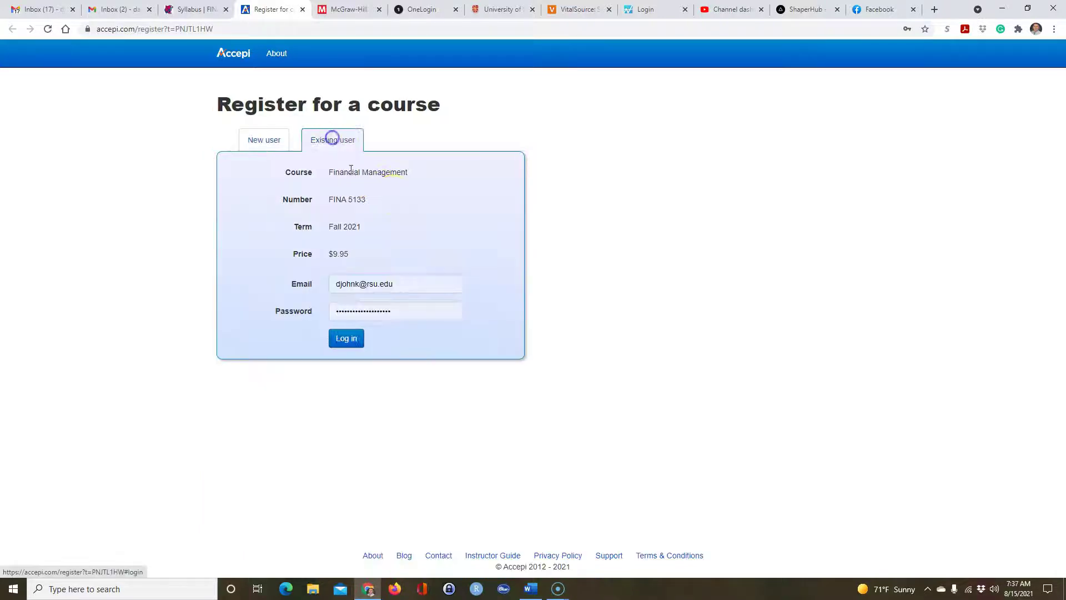
pyautogui.click(341, 338)
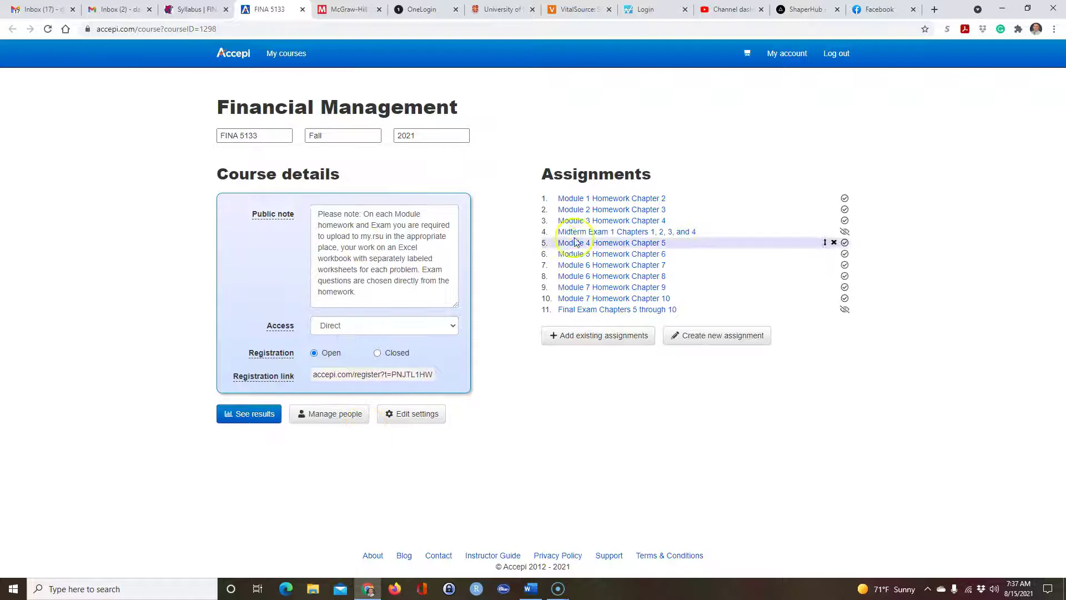
pyautogui.click(748, 54)
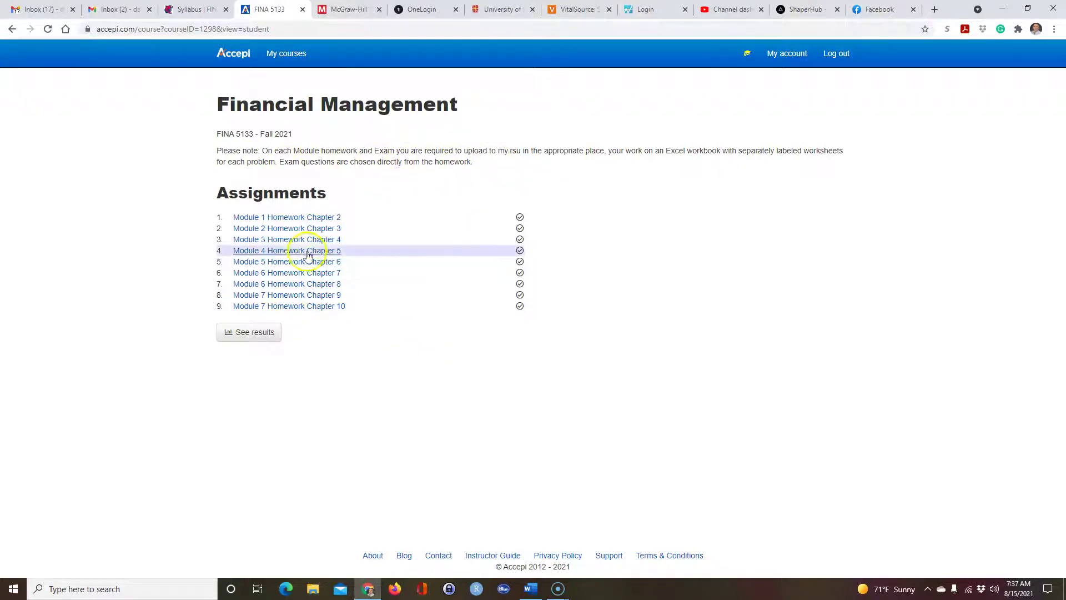
# Step: Examine the Module 1 Homework Chapter 2 instructions and problem list, and open the first problem, Interest rate
pyautogui.click(324, 217)
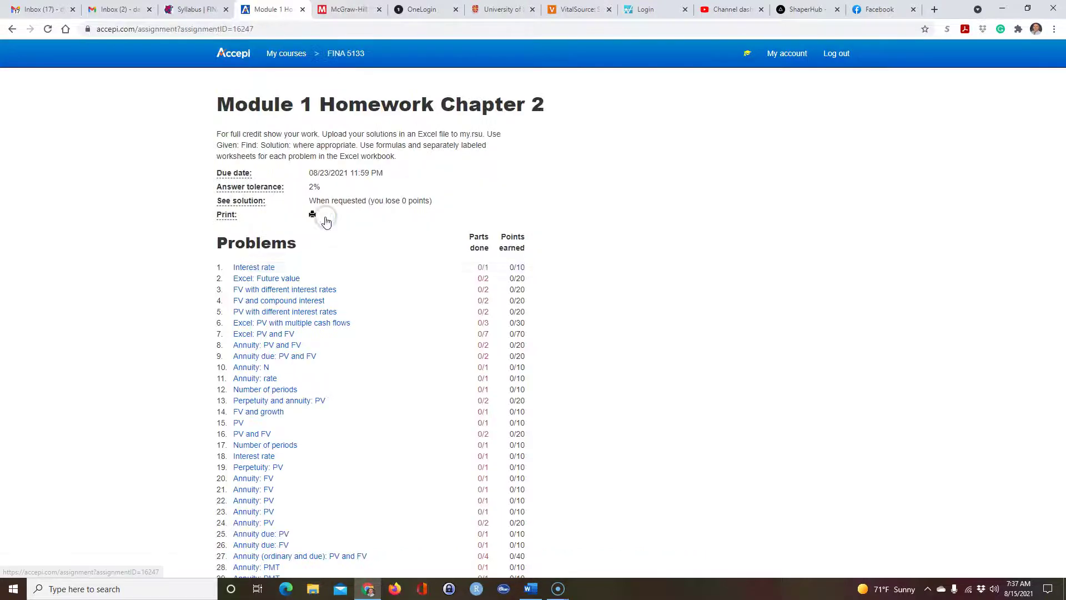
pyautogui.scroll(-3, 383, 322)
pyautogui.scroll(1, 383, 322)
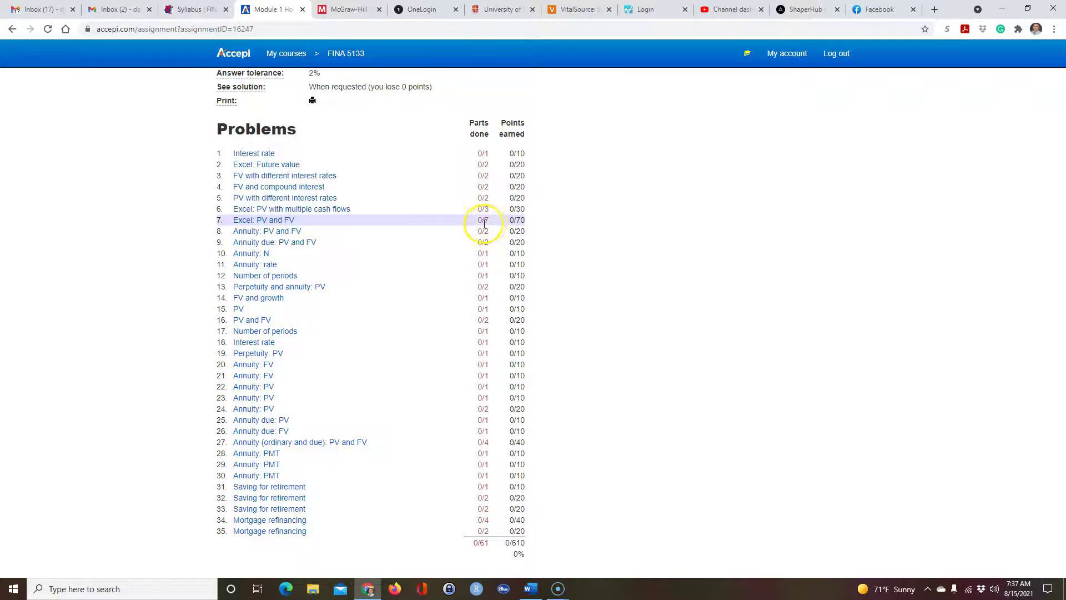
pyautogui.scroll(2, 356, 319)
pyautogui.scroll(-1, 356, 320)
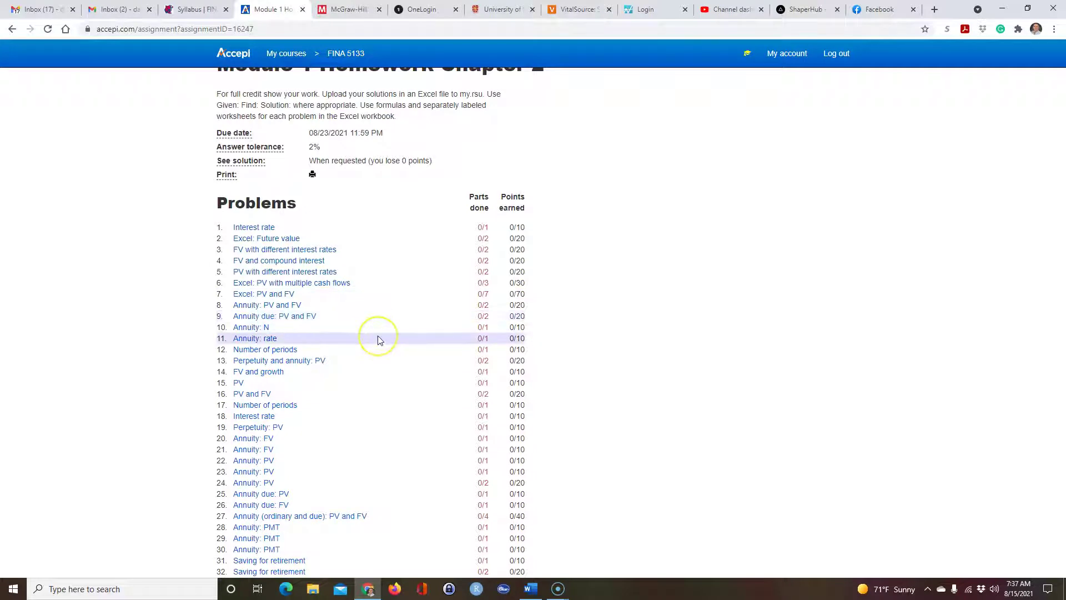
pyautogui.scroll(-2, 378, 340)
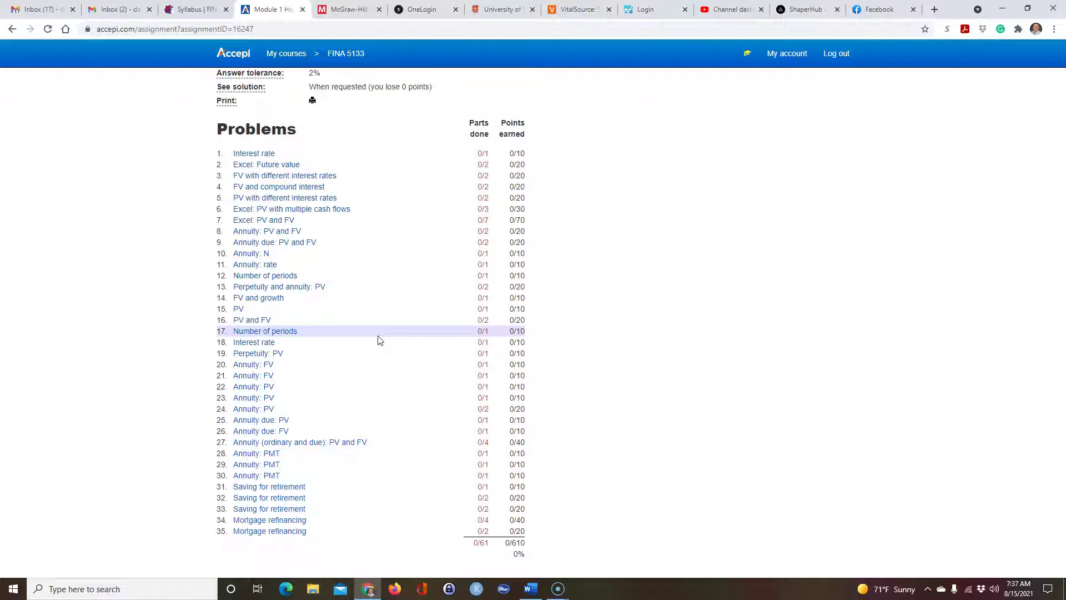
pyautogui.scroll(1, 379, 340)
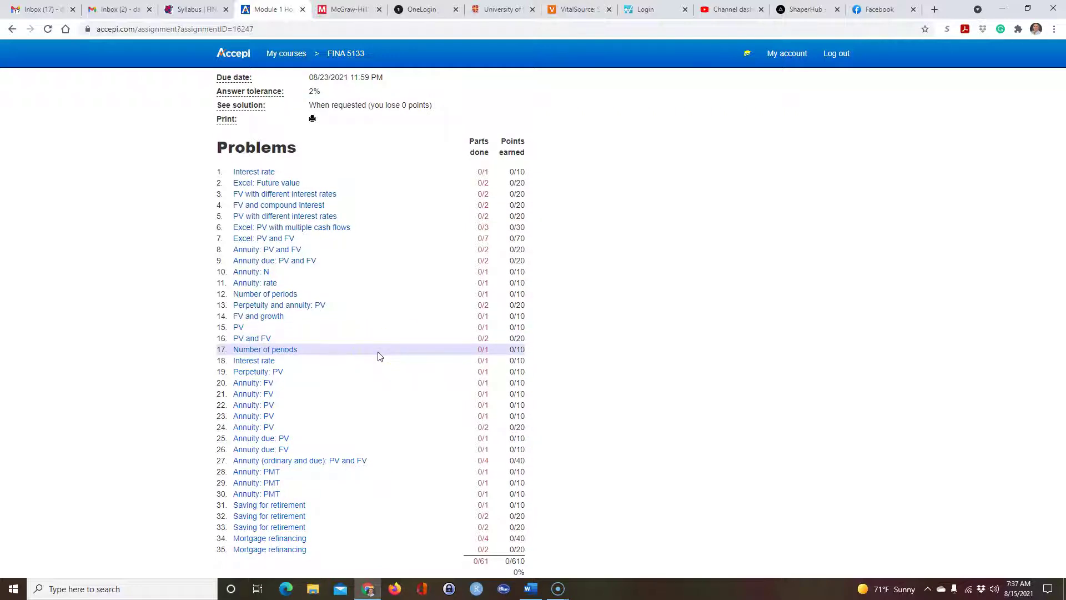
pyautogui.scroll(3, 378, 356)
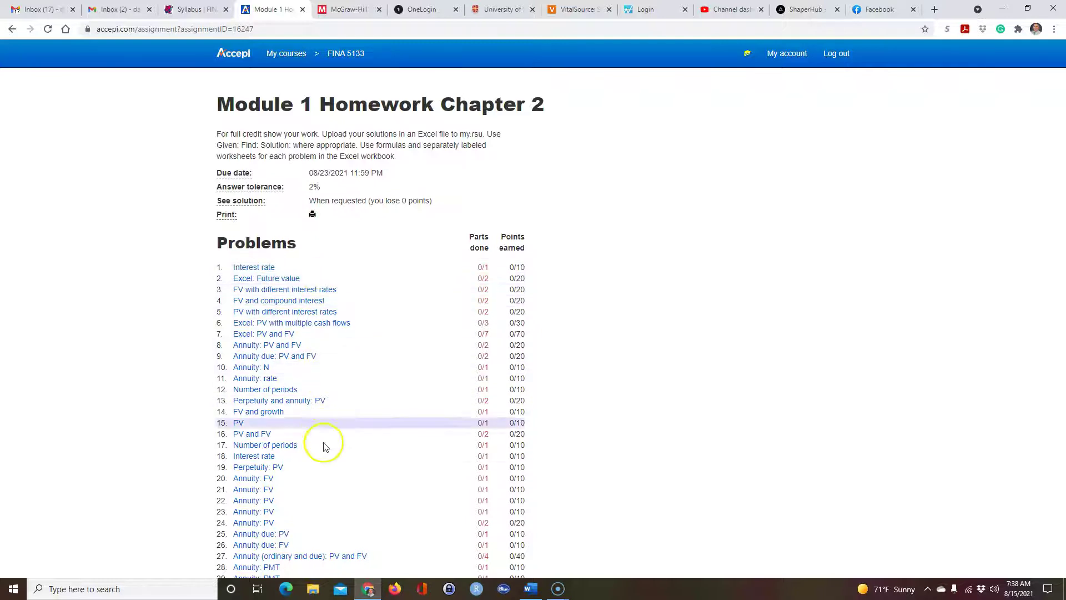
pyautogui.scroll(-2, 388, 382)
pyautogui.scroll(2, 386, 358)
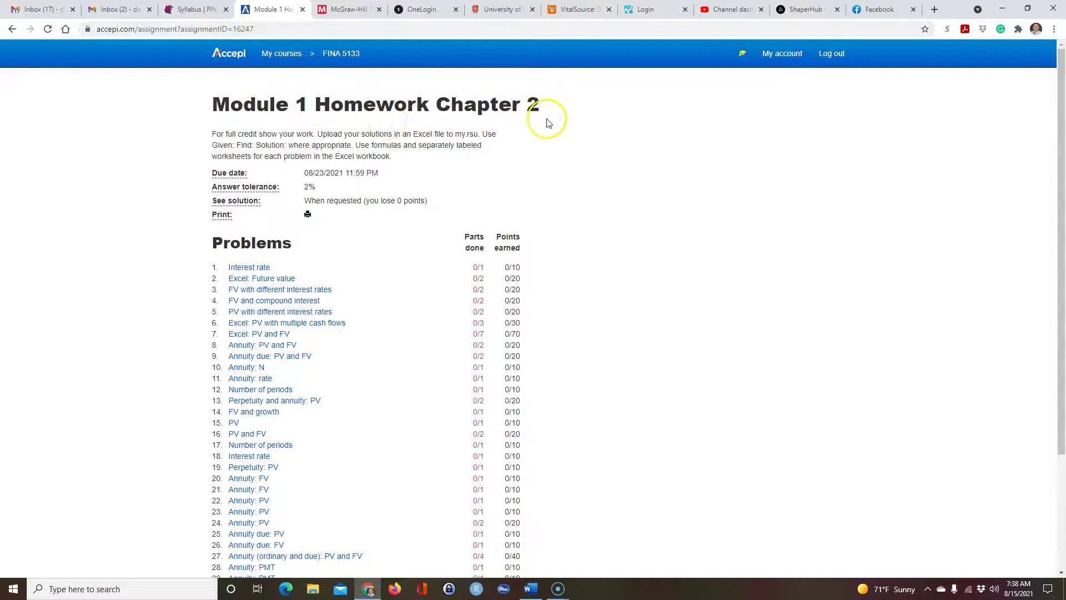
pyautogui.click(266, 269)
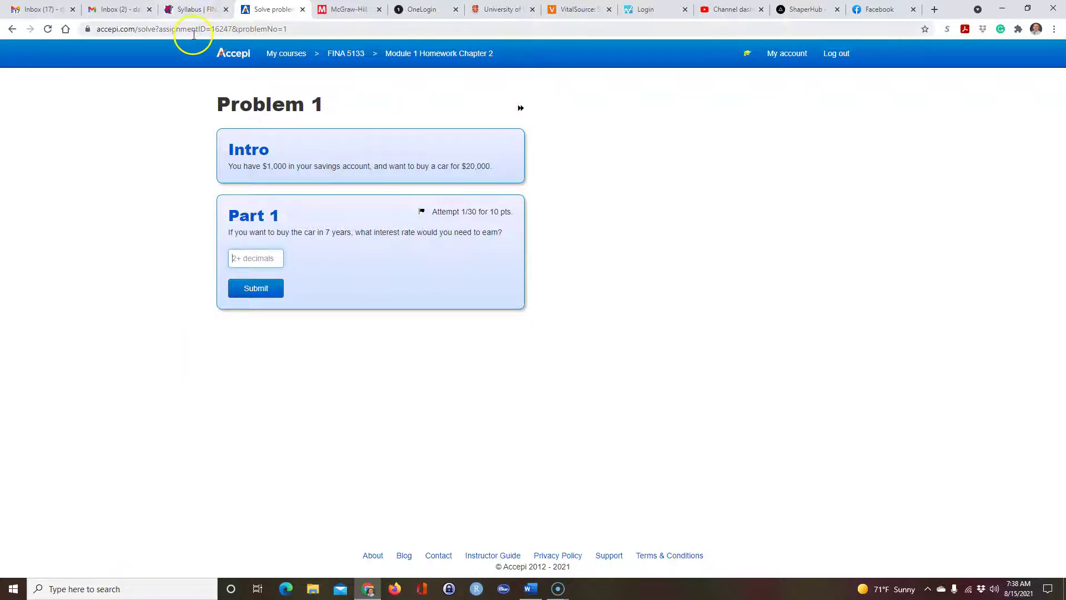
pyautogui.click(199, 9)
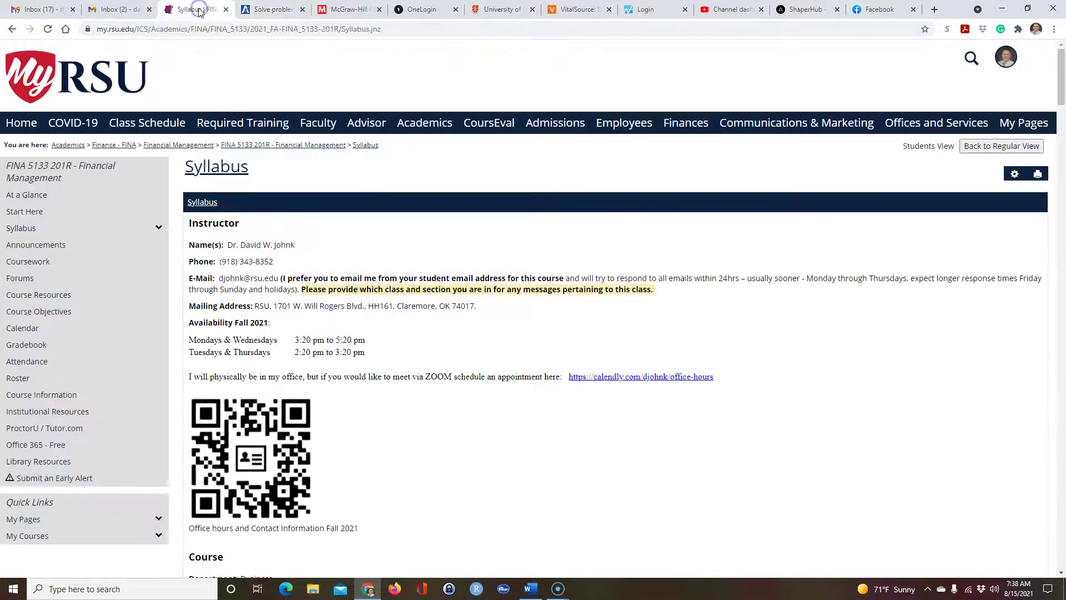
pyautogui.click(42, 450)
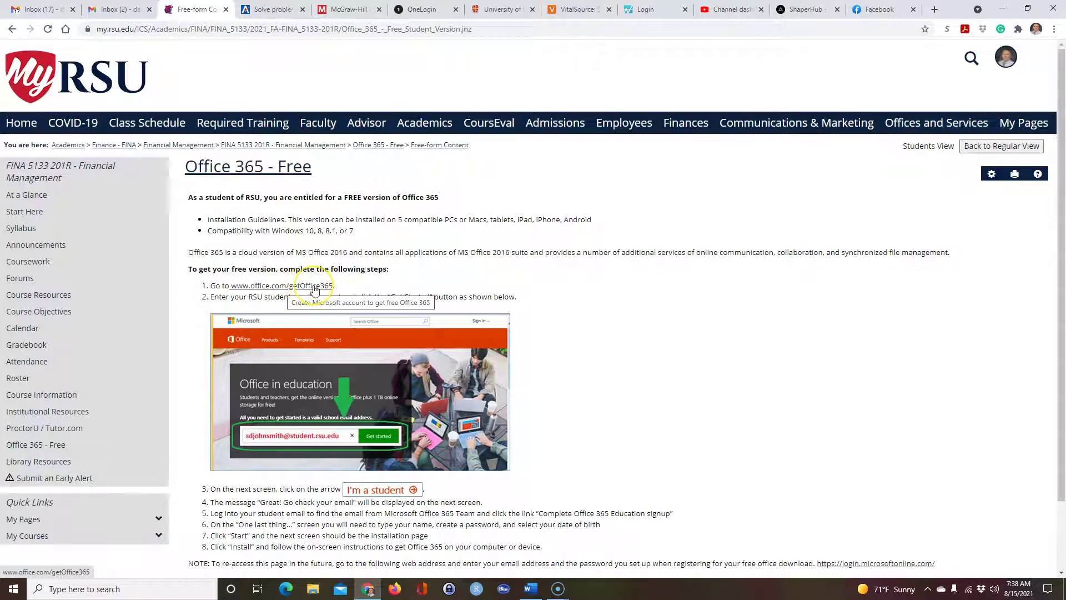
pyautogui.click(314, 287)
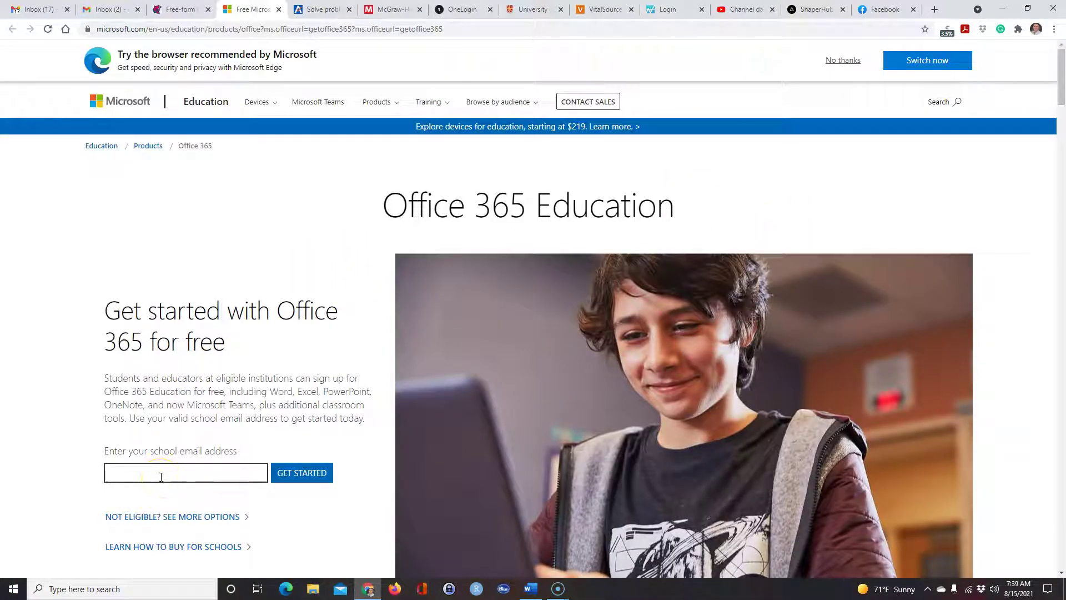
# Step: Enter the school email address and start the free Office 365 Education sign-up
pyautogui.scroll(-1, 305, 333)
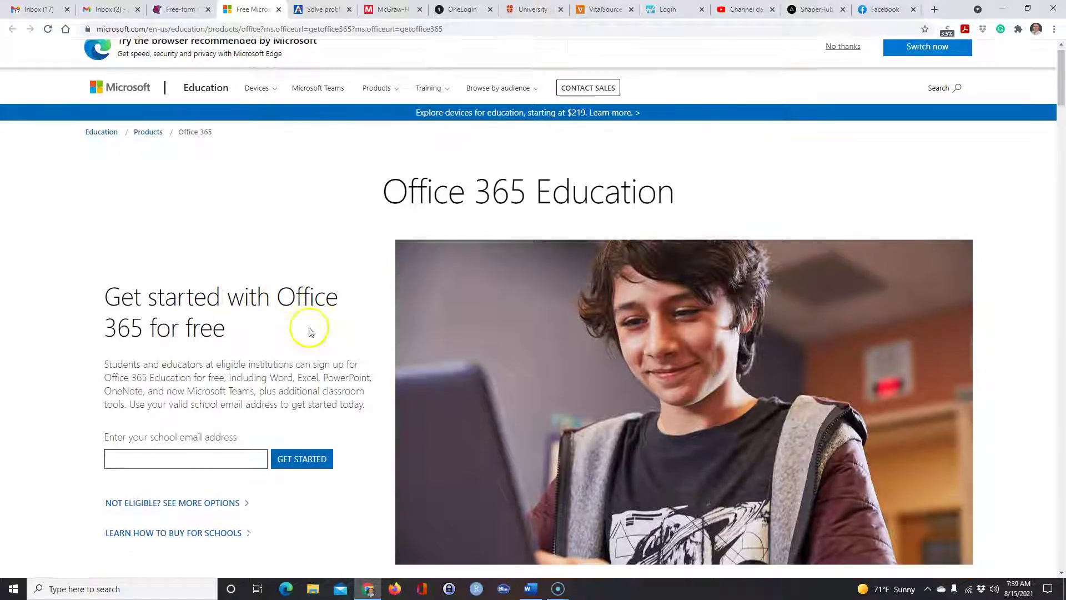
pyautogui.scroll(1, 361, 355)
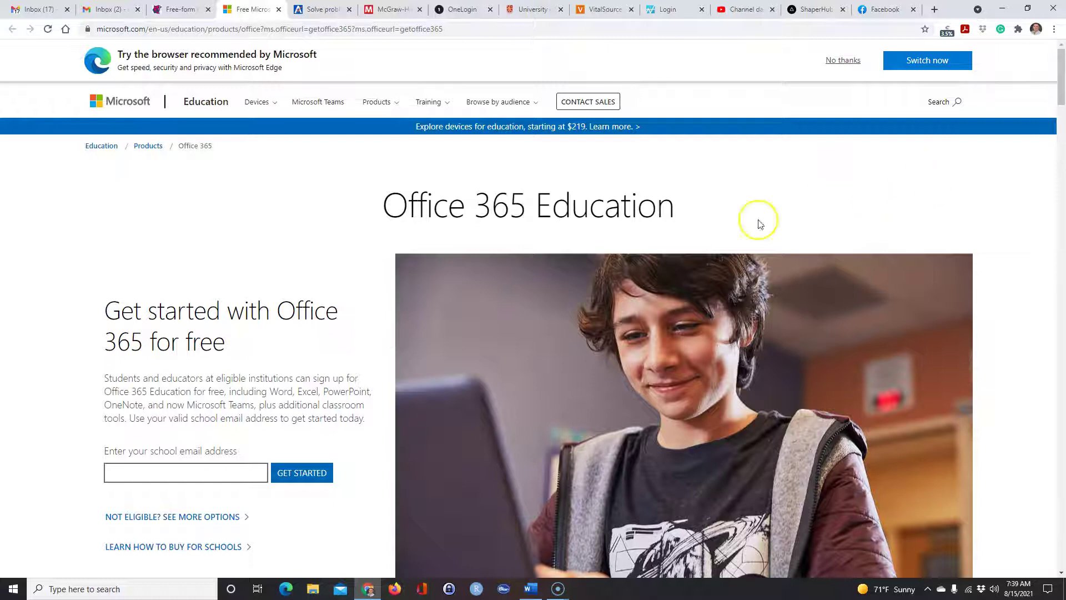
pyautogui.scroll(-1, 150, 461)
pyautogui.click(161, 455)
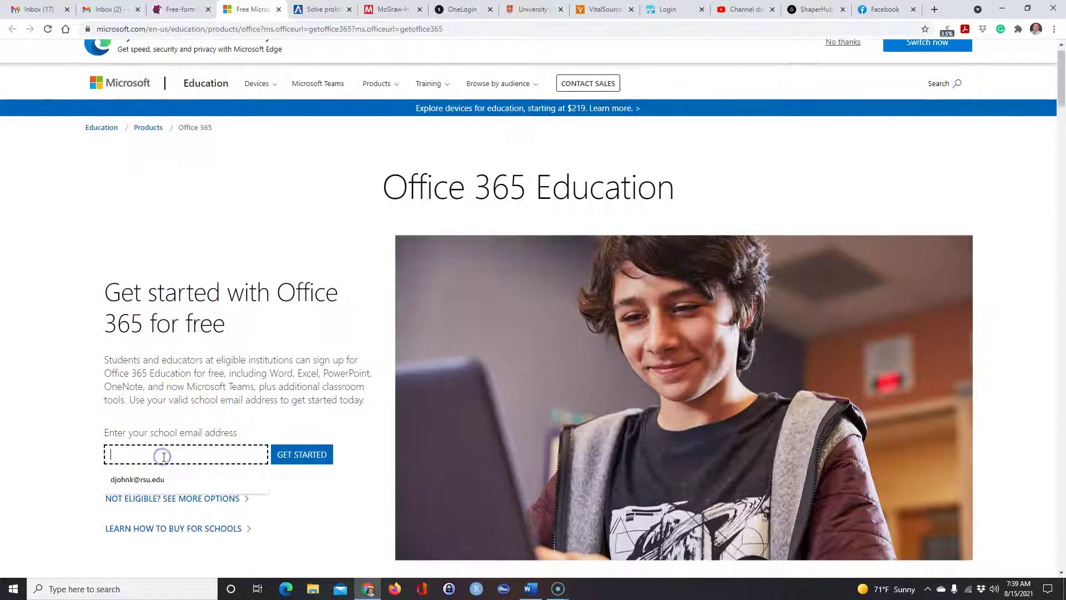
pyautogui.click(139, 488)
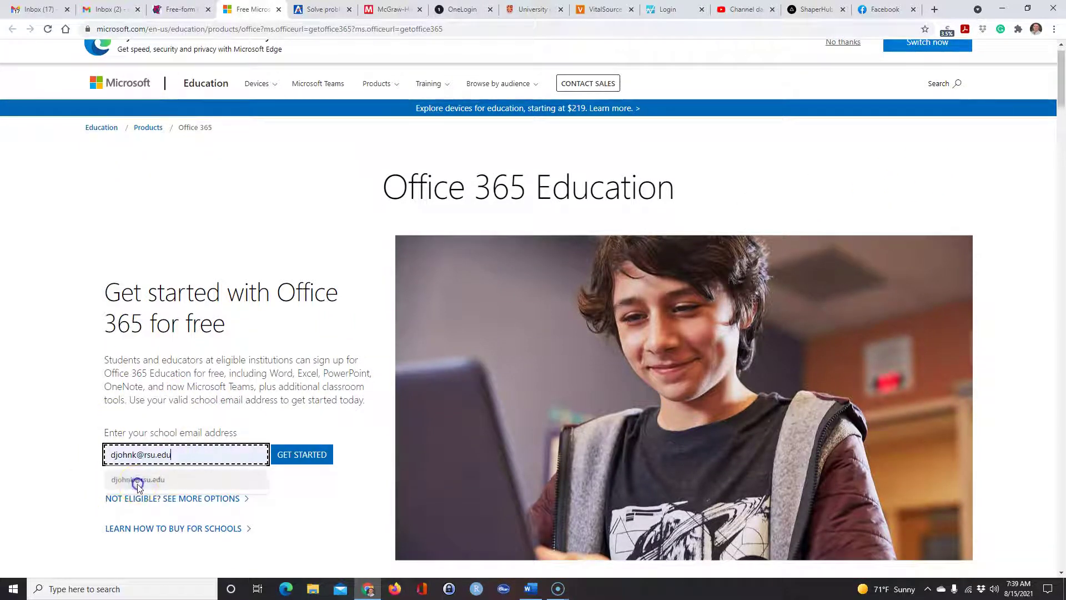
pyautogui.click(298, 455)
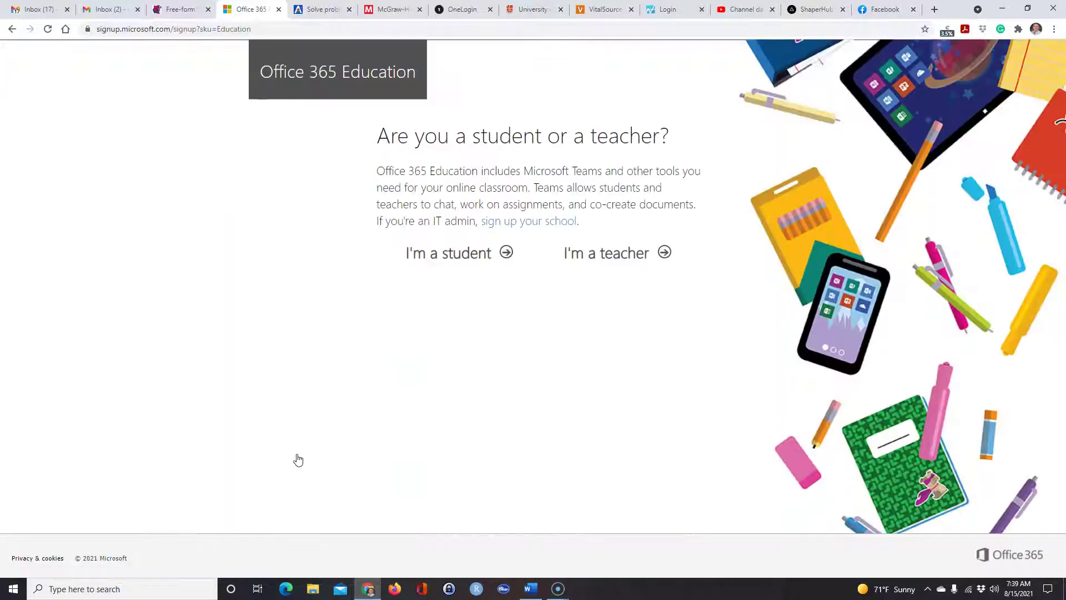
# Step: Identify as a teacher in the sign-up and continue past the licence notice to the Office 365 home page
pyautogui.click(578, 253)
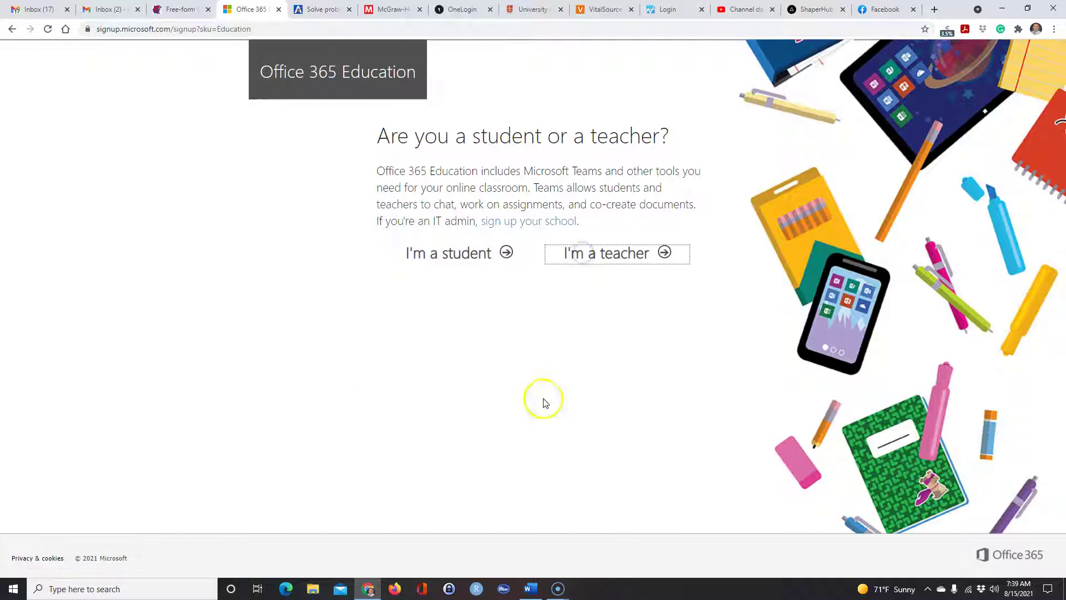
pyautogui.click(435, 218)
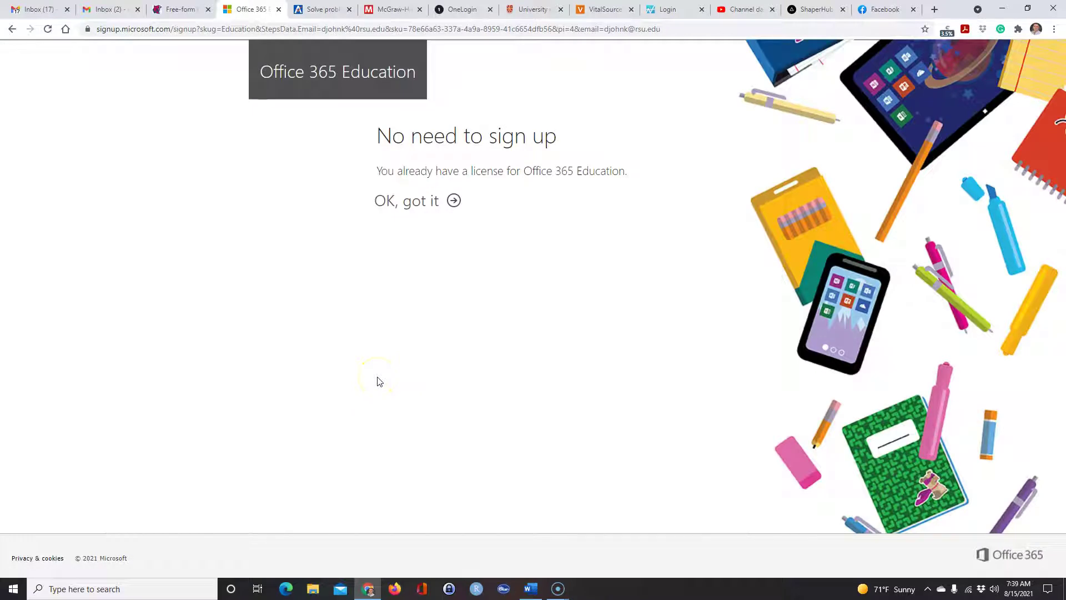
pyautogui.click(435, 202)
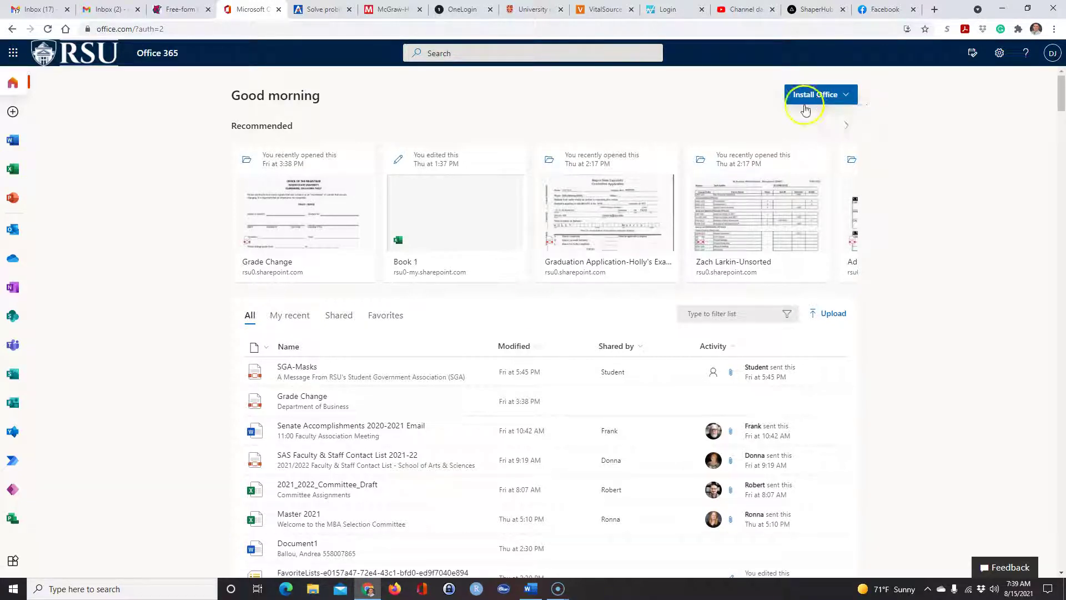
pyautogui.scroll(-3, 388, 409)
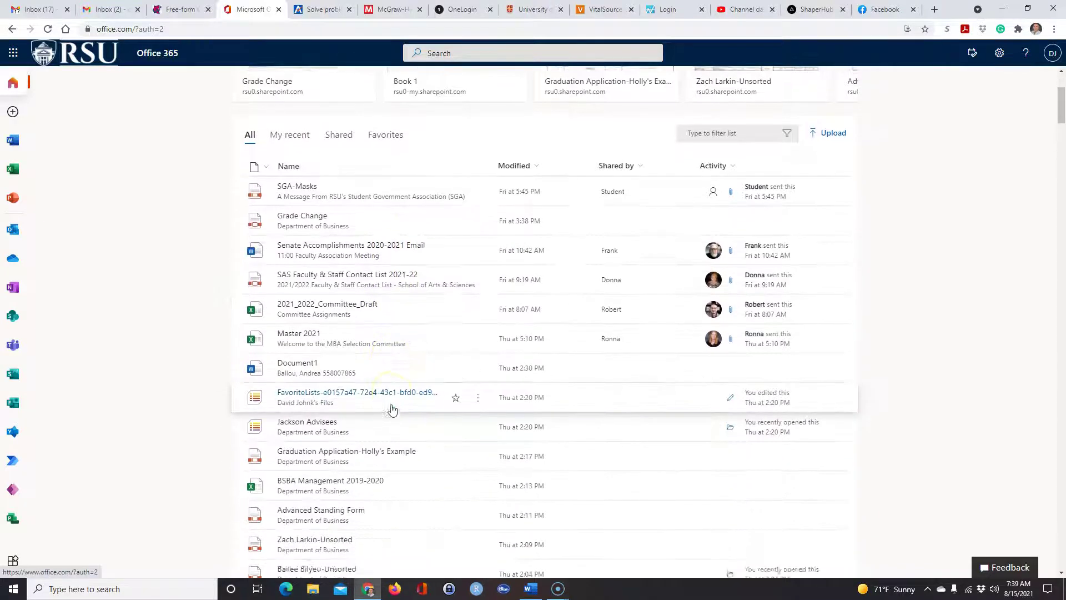
pyautogui.scroll(2, 390, 409)
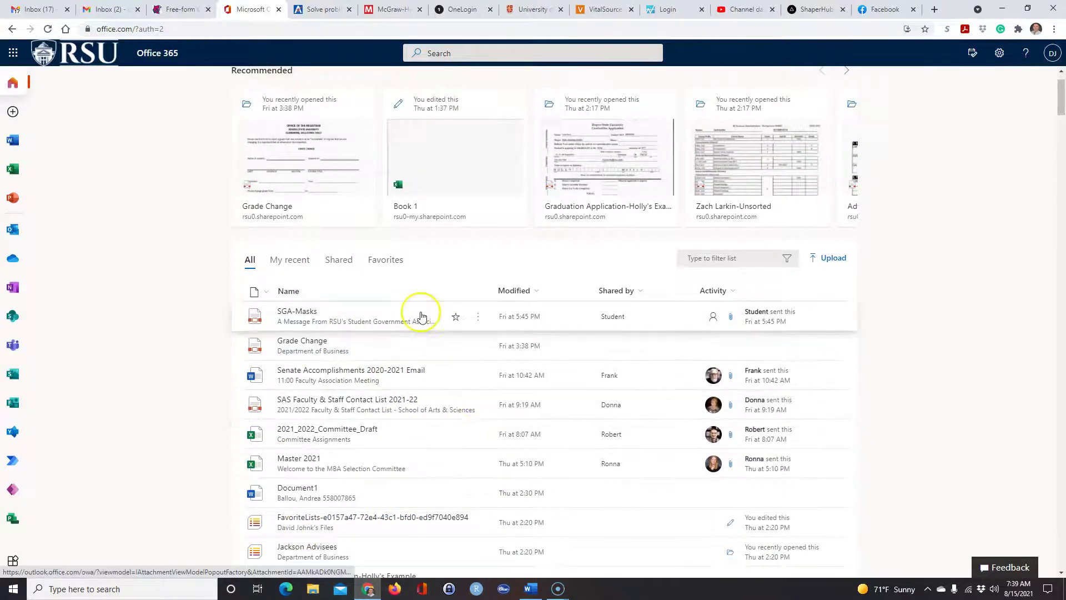
# Step: Switch from the Office 365 home page past MyRSU's Office 365 - Free page back to Problem 1 in Accepi
pyautogui.scroll(1, 423, 282)
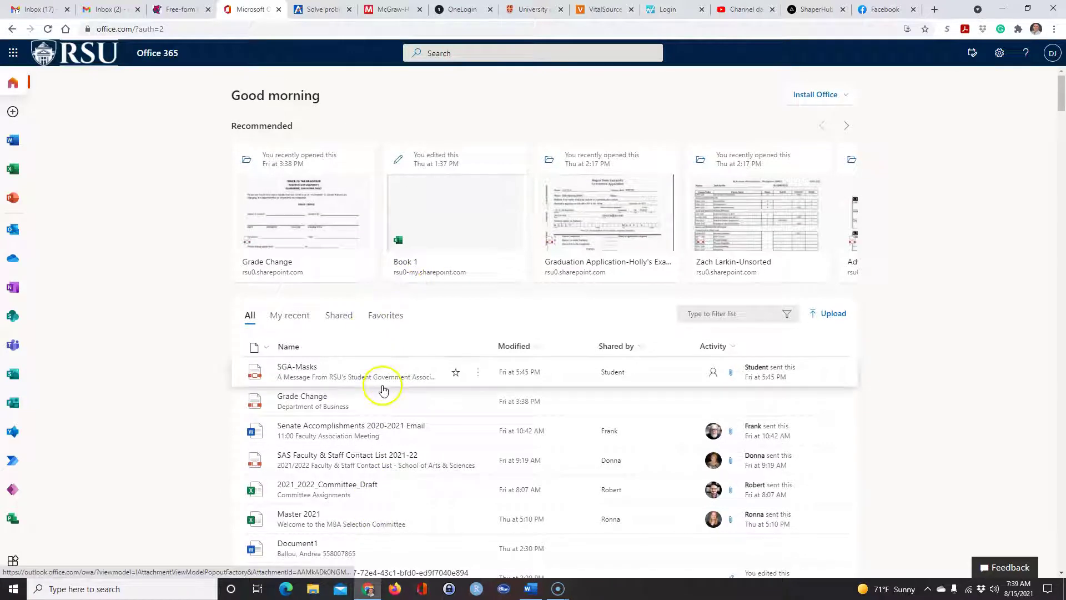
pyautogui.click(178, 11)
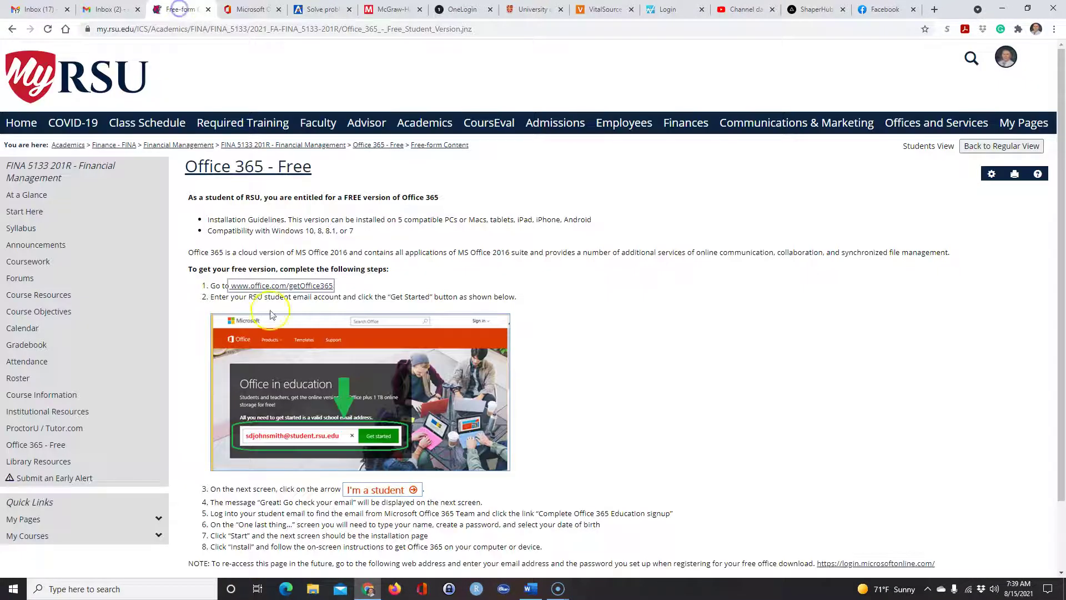
pyautogui.click(320, 11)
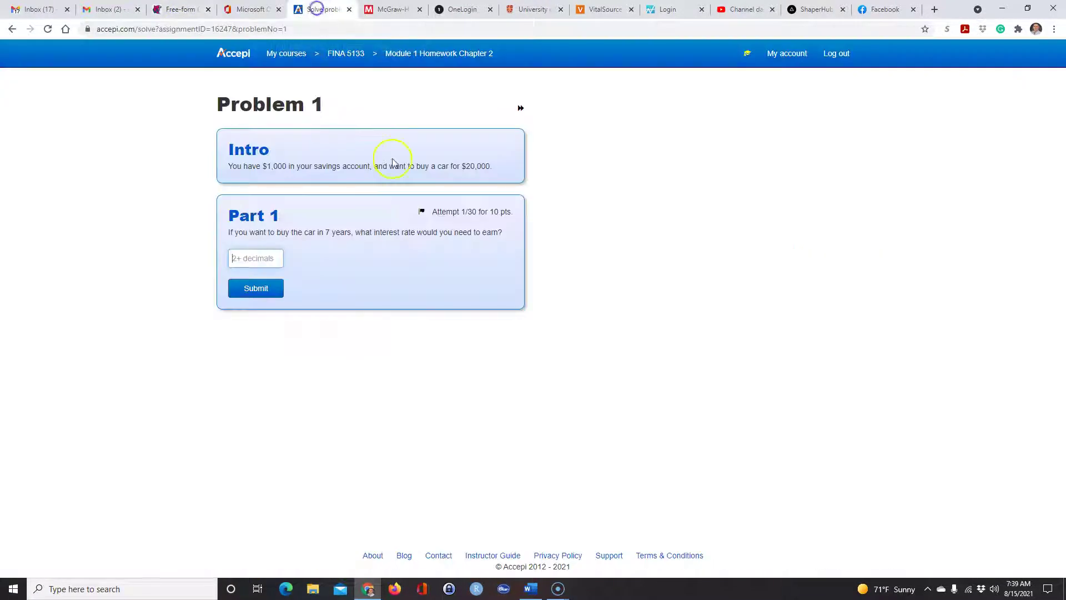
# Step: Launch Excel from the Windows search, maximize its window and create a blank workbook
pyautogui.click(83, 590)
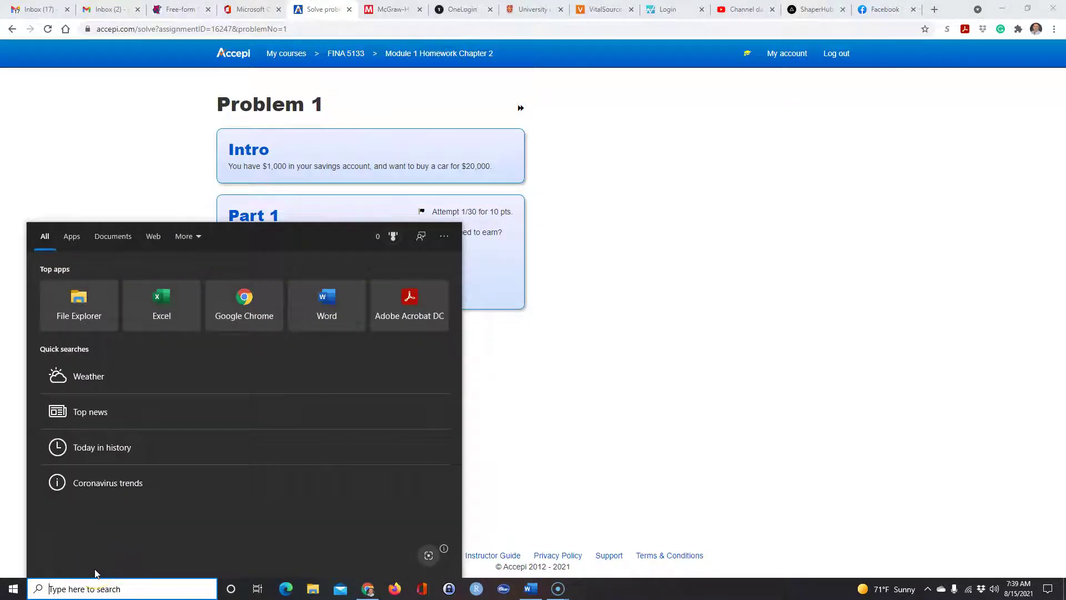
pyautogui.write('excel')
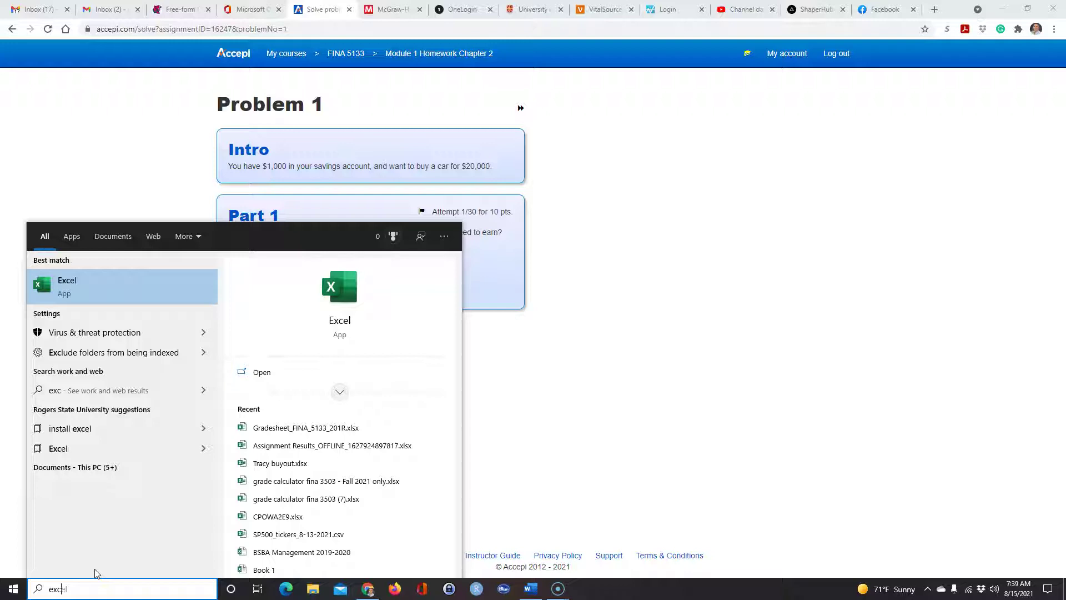
pyautogui.press('Return')
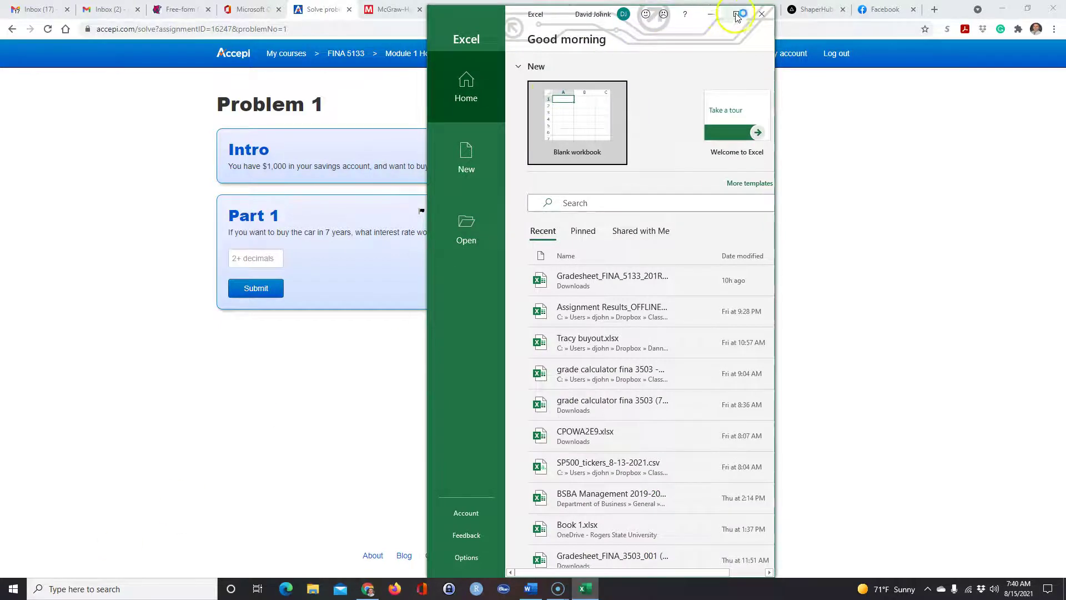
pyautogui.click(737, 15)
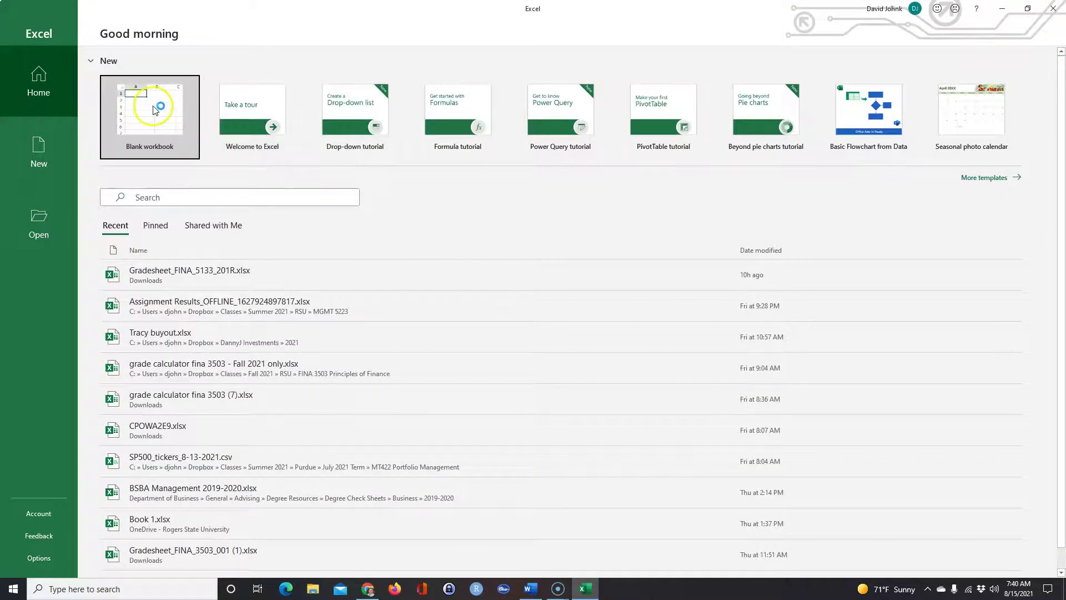
pyautogui.click(155, 109)
# Step: Start saving the workbook in Dropbox and browse to Classes, Fall 2021, RSU, FINA 5133 Financial Management
pyautogui.click(19, 25)
pyautogui.click(37, 177)
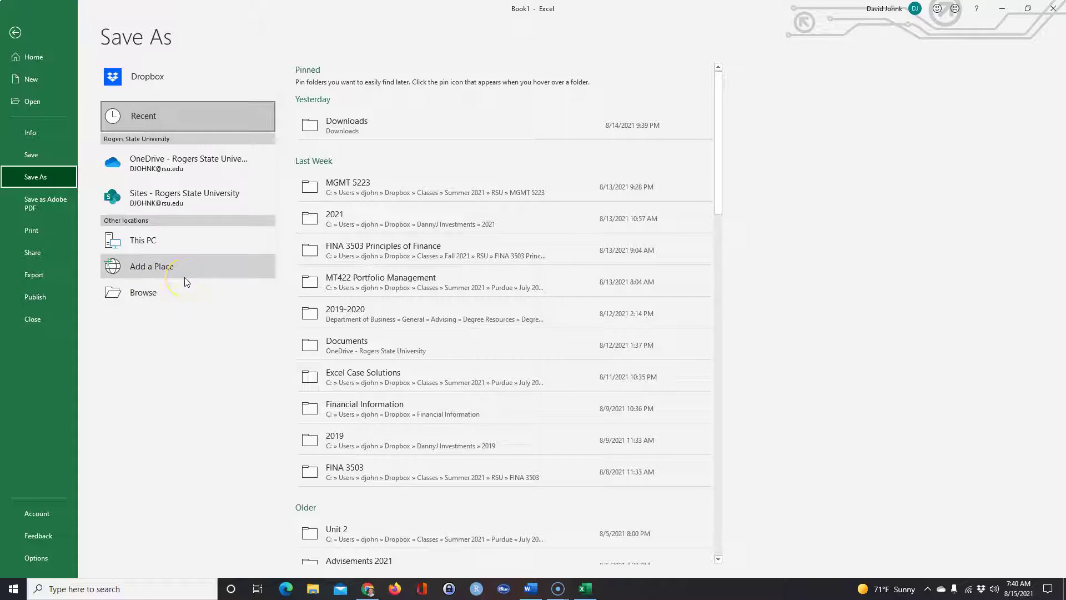
pyautogui.click(129, 77)
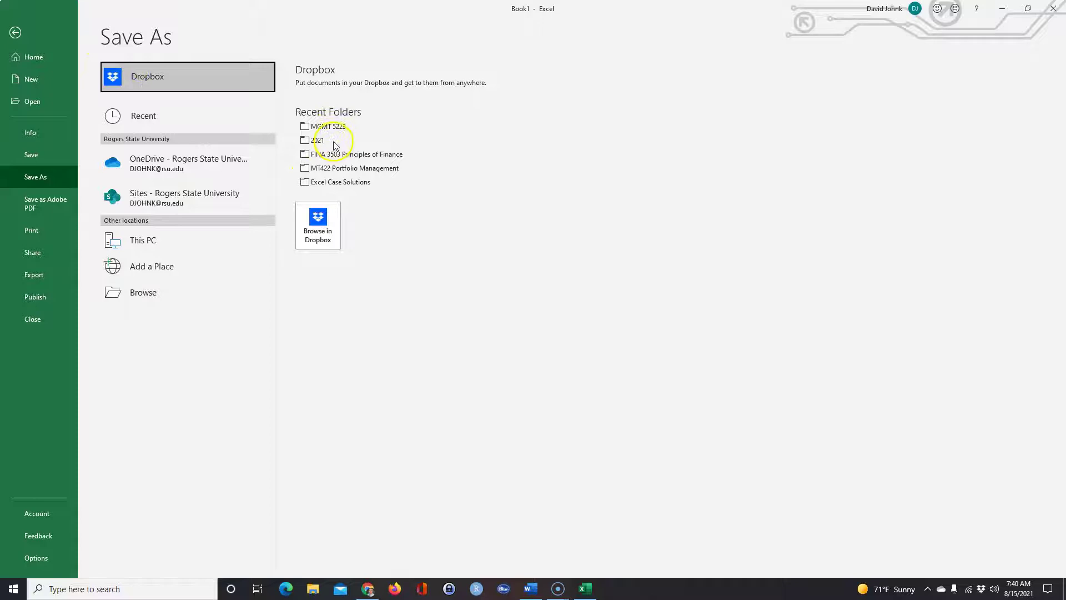
pyautogui.click(318, 222)
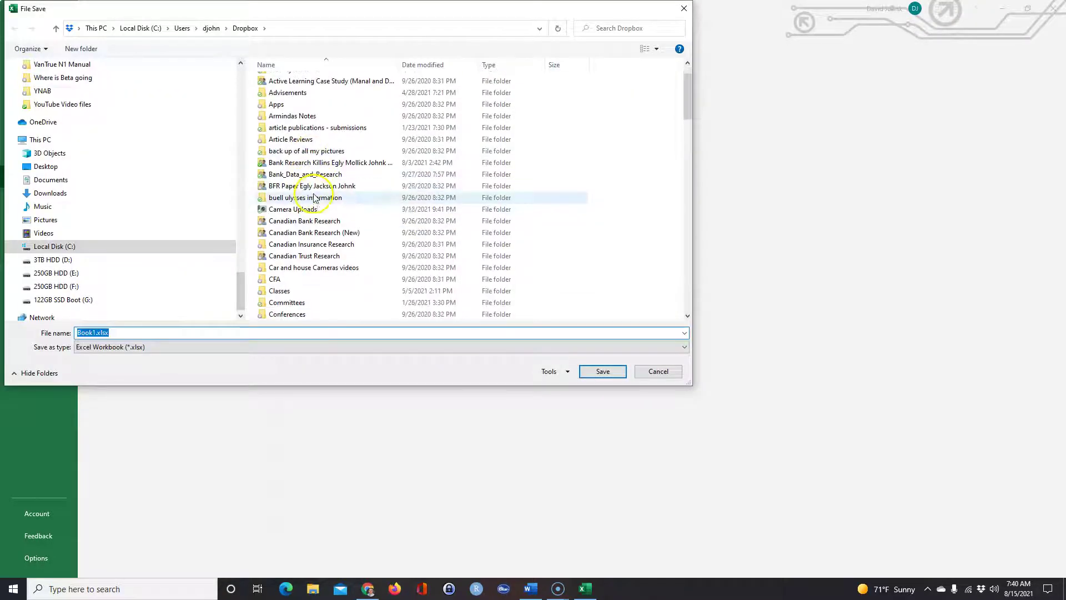
pyautogui.doubleClick(280, 291)
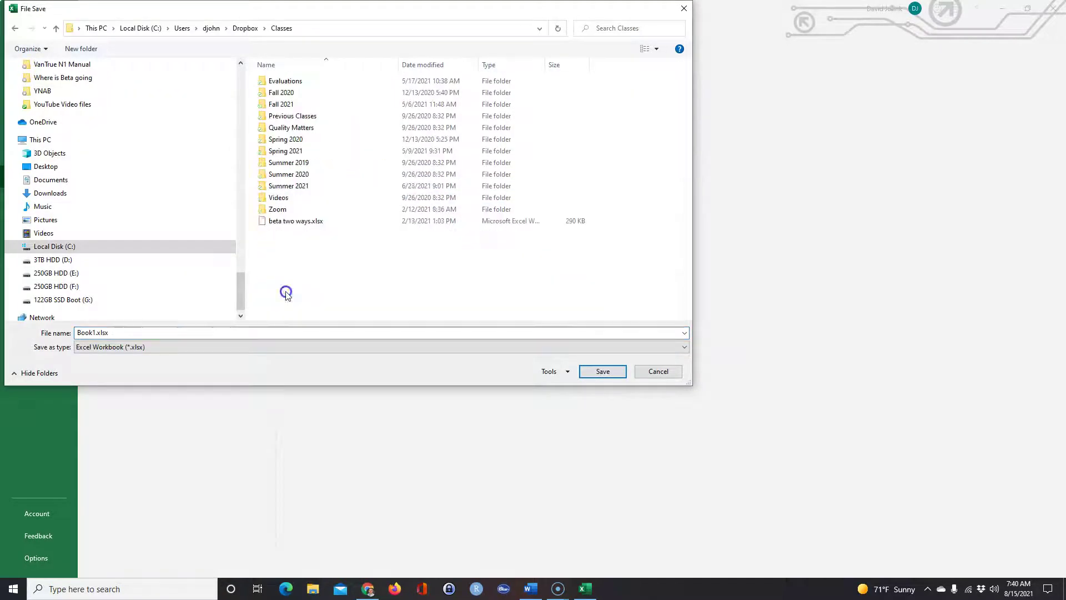
pyautogui.doubleClick(295, 106)
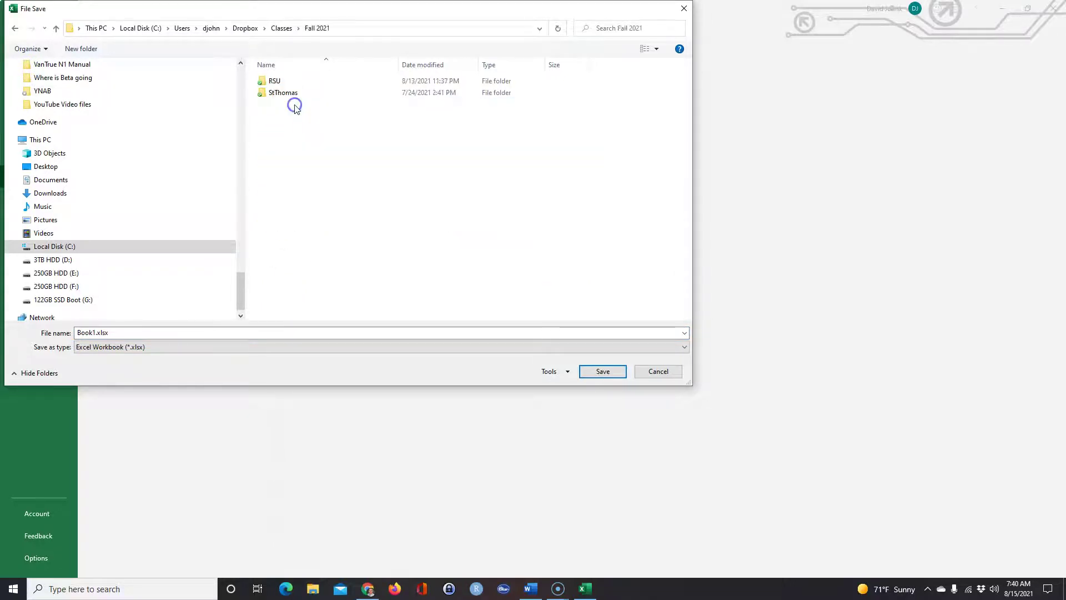
pyautogui.click(277, 81)
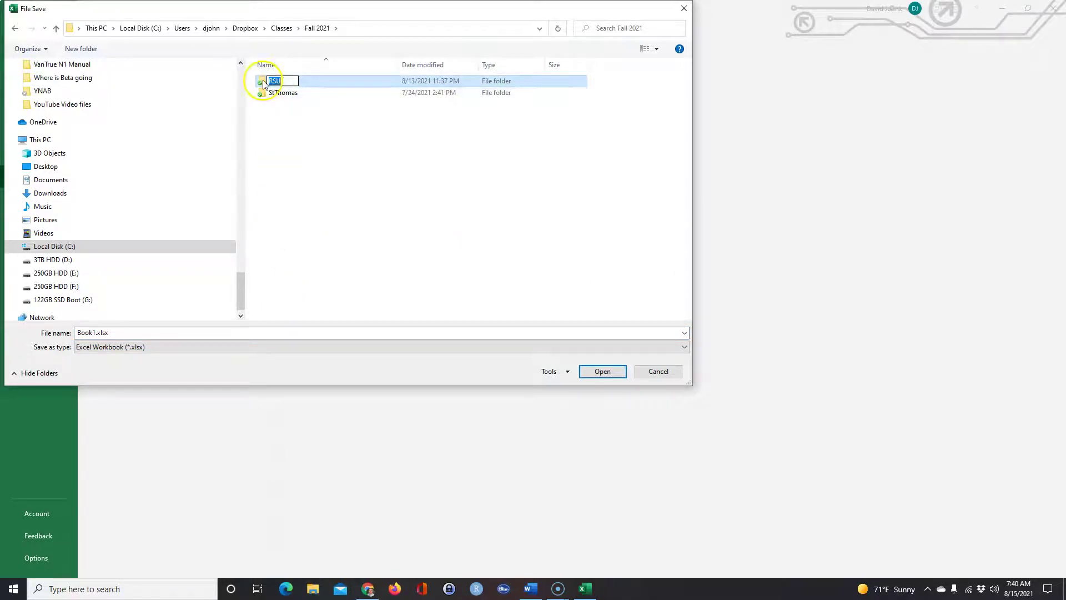
pyautogui.doubleClick(263, 82)
pyautogui.doubleClick(314, 105)
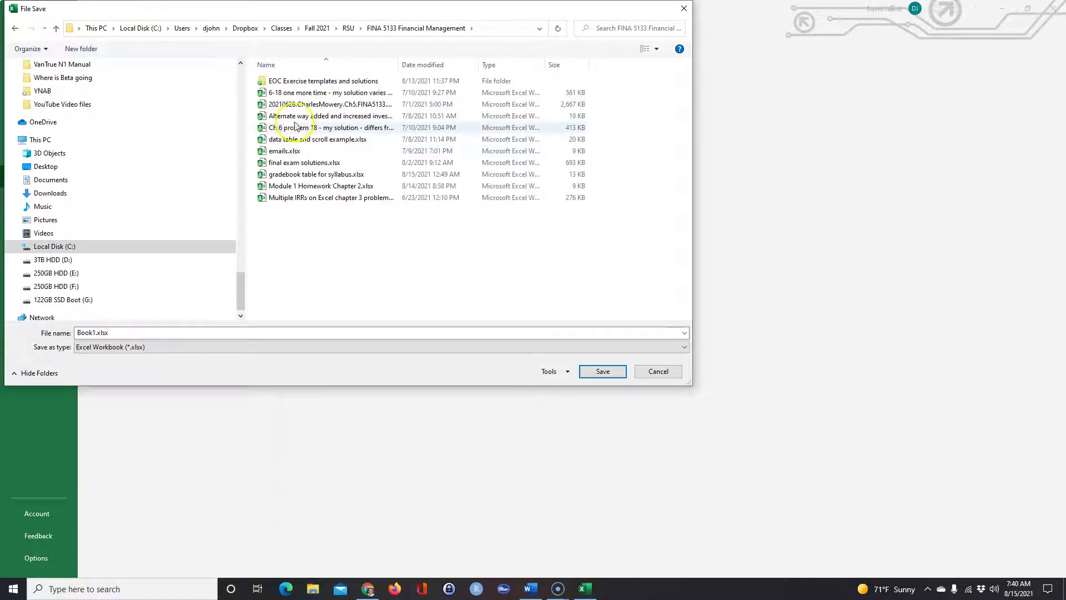
# Step: Name the workbook Module 1 HW and save it as an Excel Workbook in the FINA 5133 Financial Management folder
pyautogui.click(164, 331)
pyautogui.write('Md')
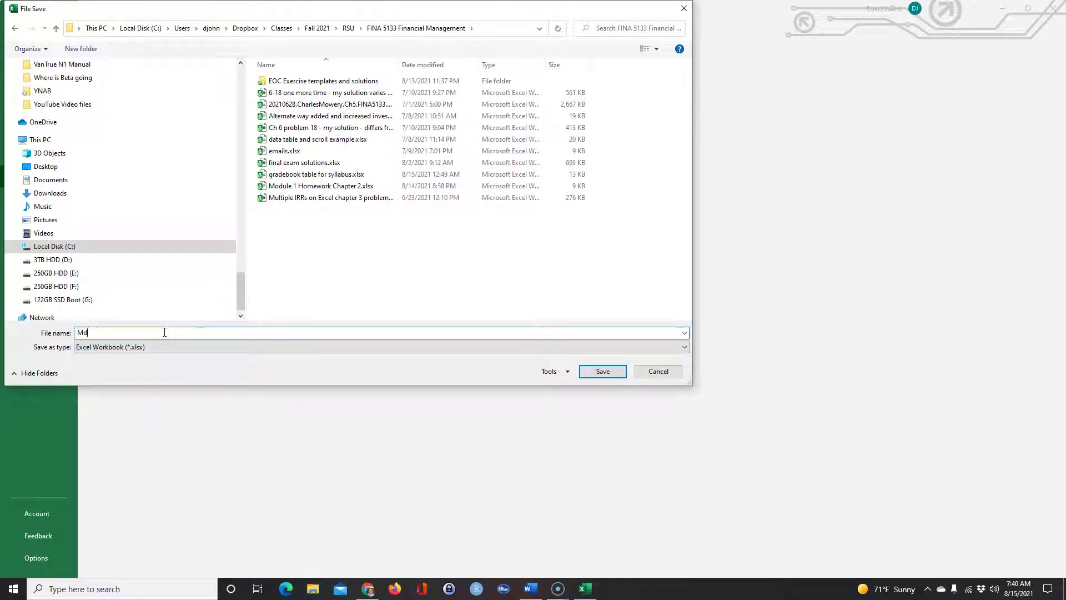
pyautogui.press('BackSpace')
pyautogui.write('odl')
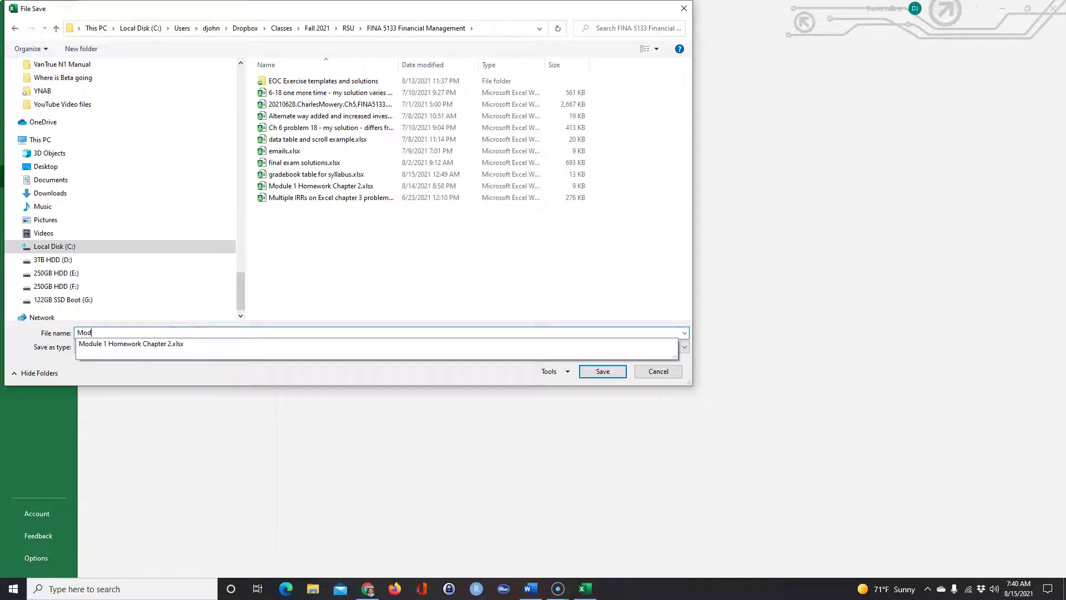
pyautogui.press('BackSpace')
pyautogui.write('ule 1 h')
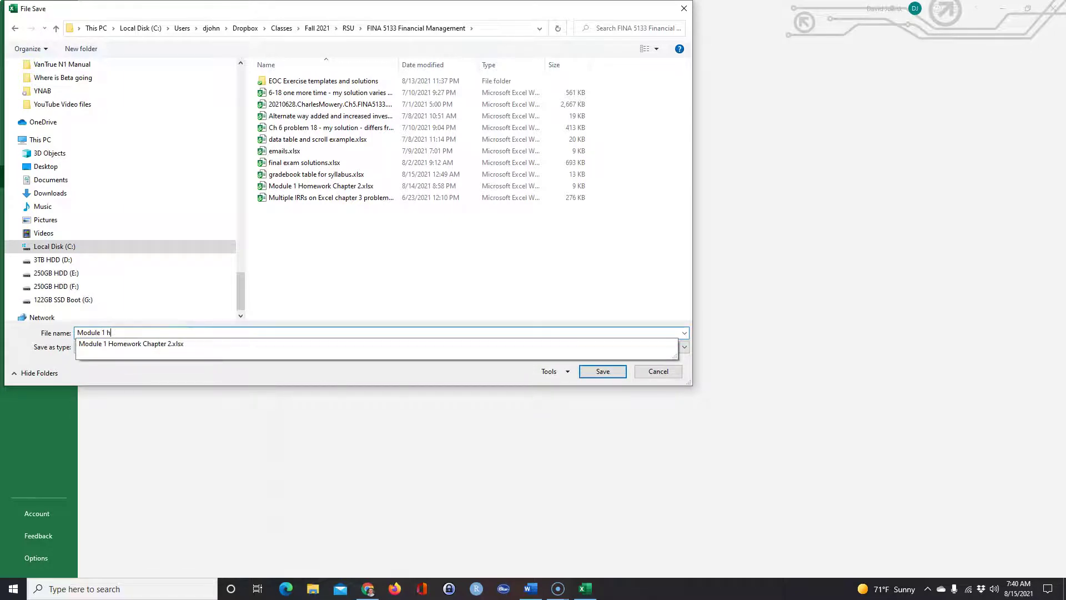
pyautogui.press('BackSpace')
pyautogui.write('j')
pyautogui.press('BackSpace')
pyautogui.write('HW')
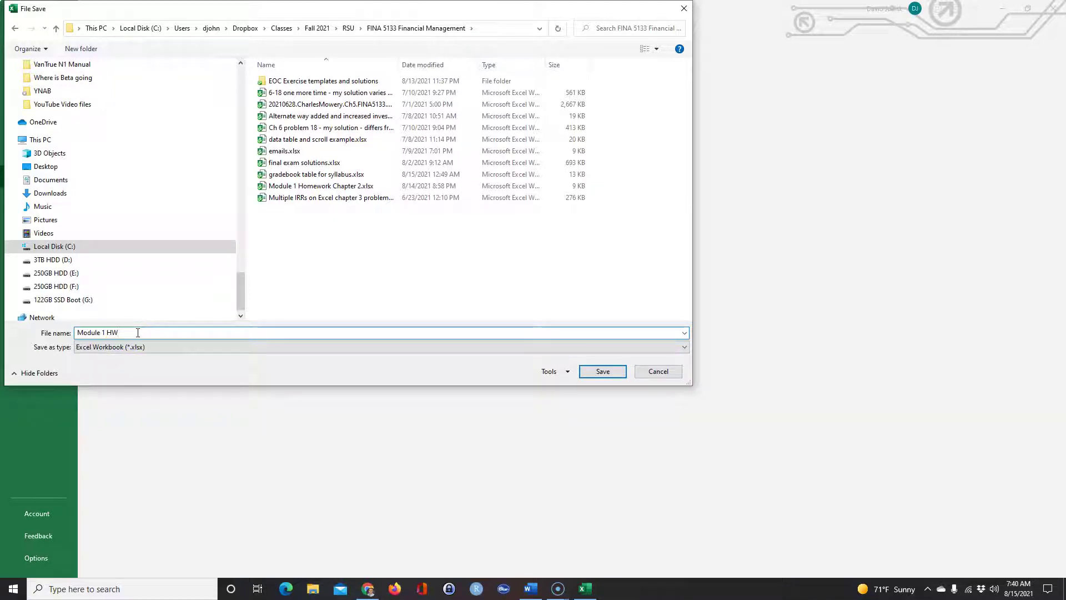
pyautogui.click(114, 336)
pyautogui.click(607, 371)
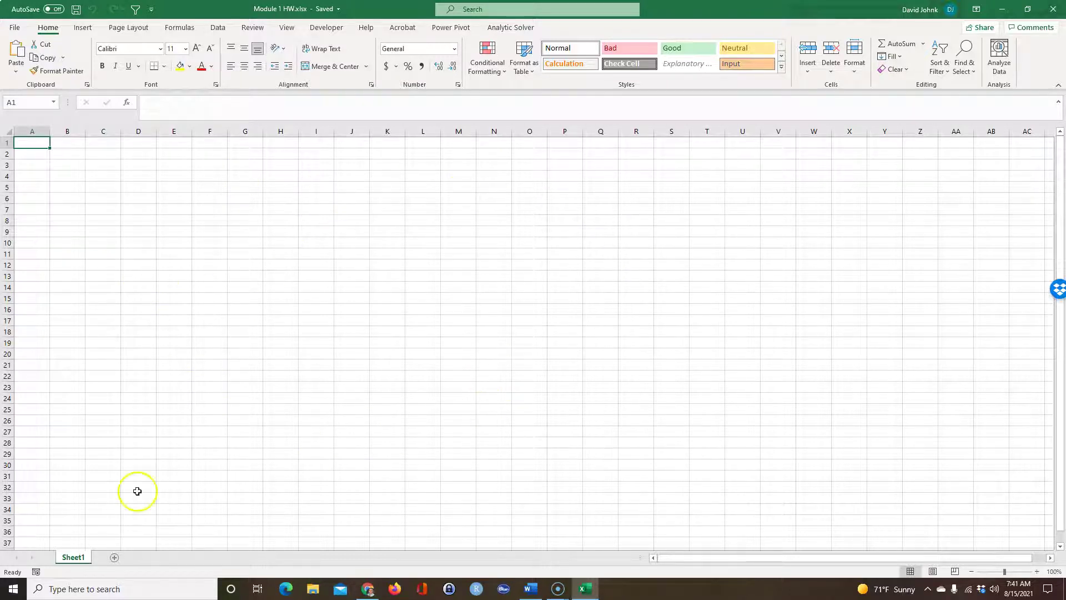
# Step: Add a second worksheet to the workbook and rename Sheet1 as 1-1
pyautogui.click(115, 558)
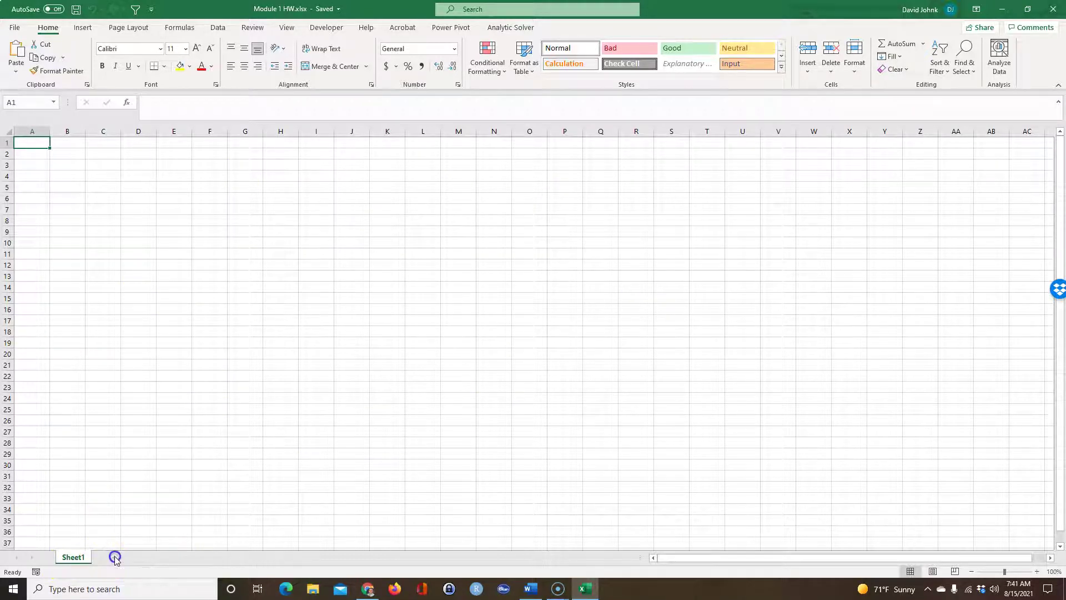
pyautogui.click(75, 559)
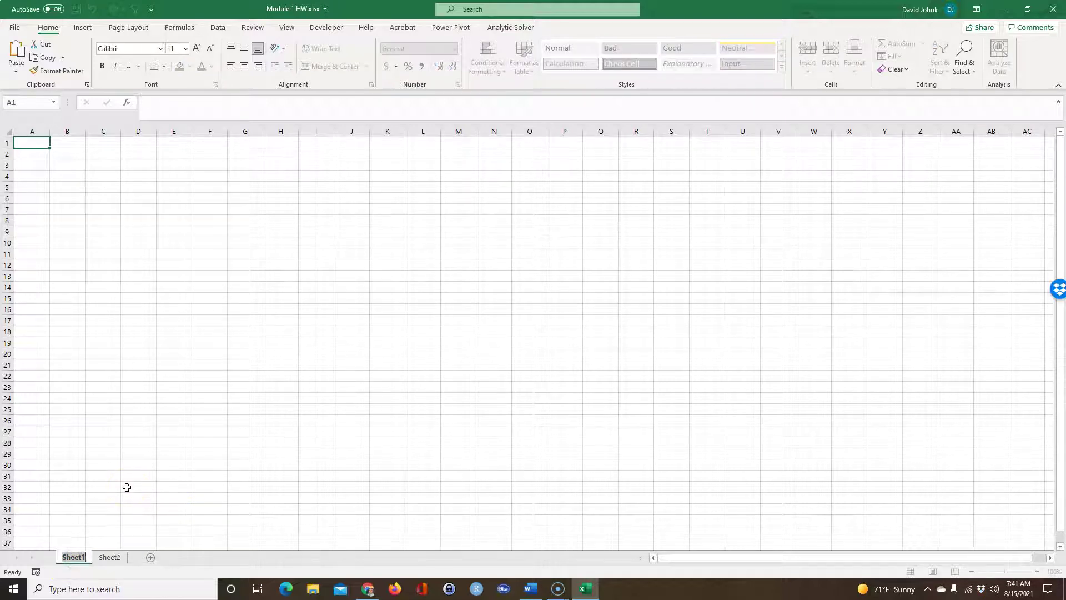
pyautogui.write('1-1')
pyautogui.click(95, 441)
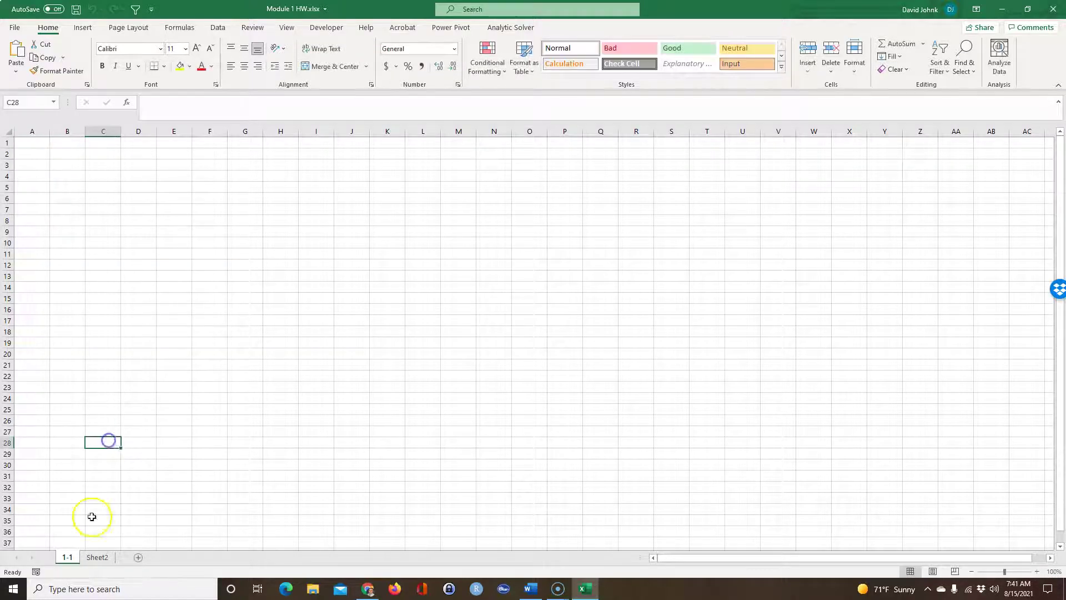
pyautogui.click(97, 557)
pyautogui.click(64, 558)
pyautogui.click(112, 557)
pyautogui.click(69, 558)
pyautogui.click(93, 557)
pyautogui.click(72, 557)
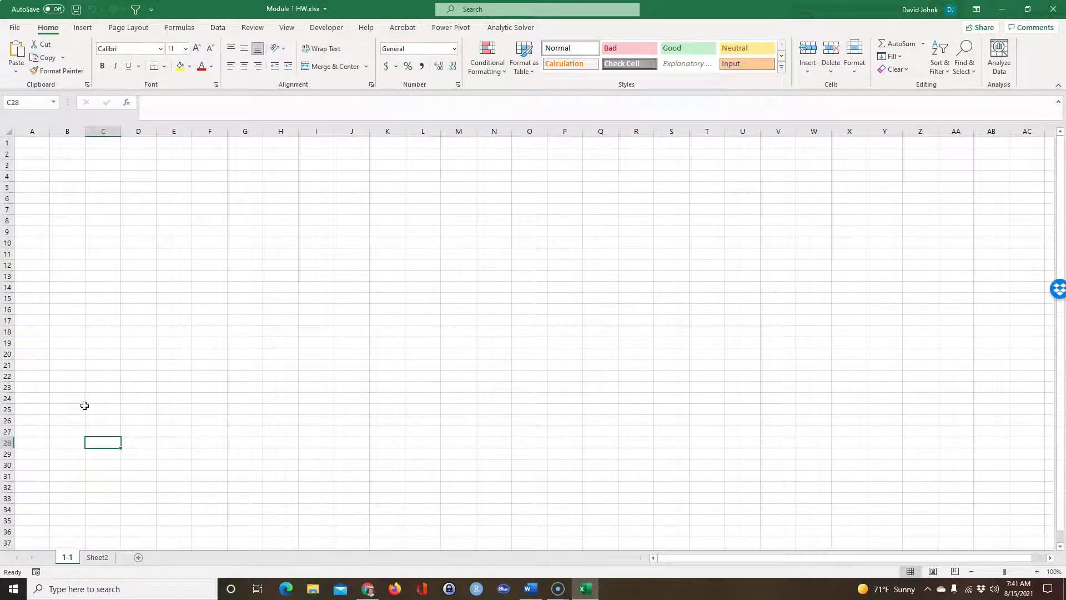
pyautogui.hotkey('alt', 'Tab')
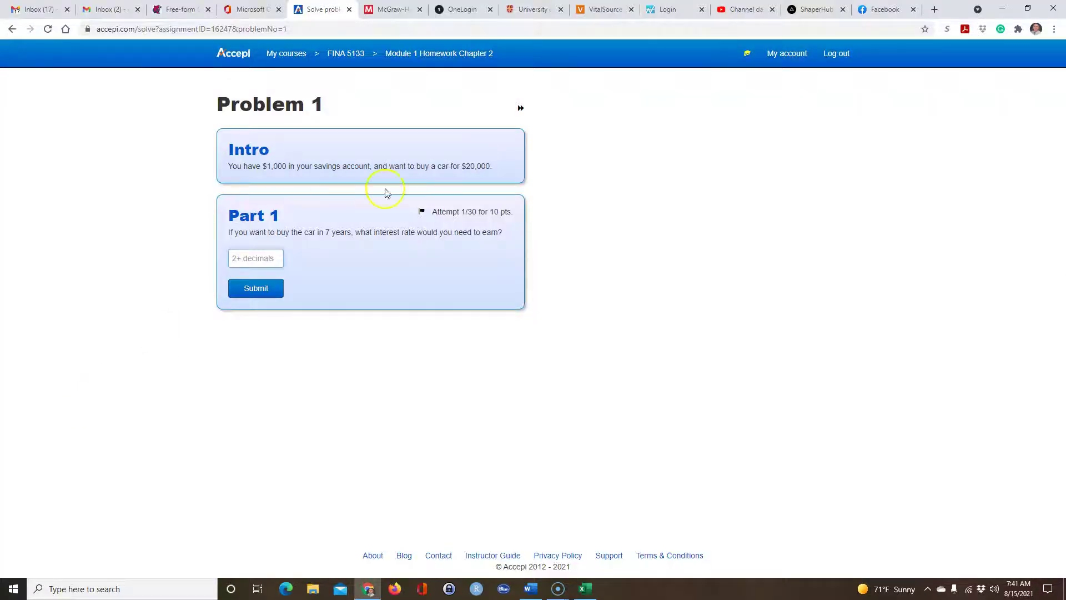
pyautogui.hotkey('alt', 'Tab')
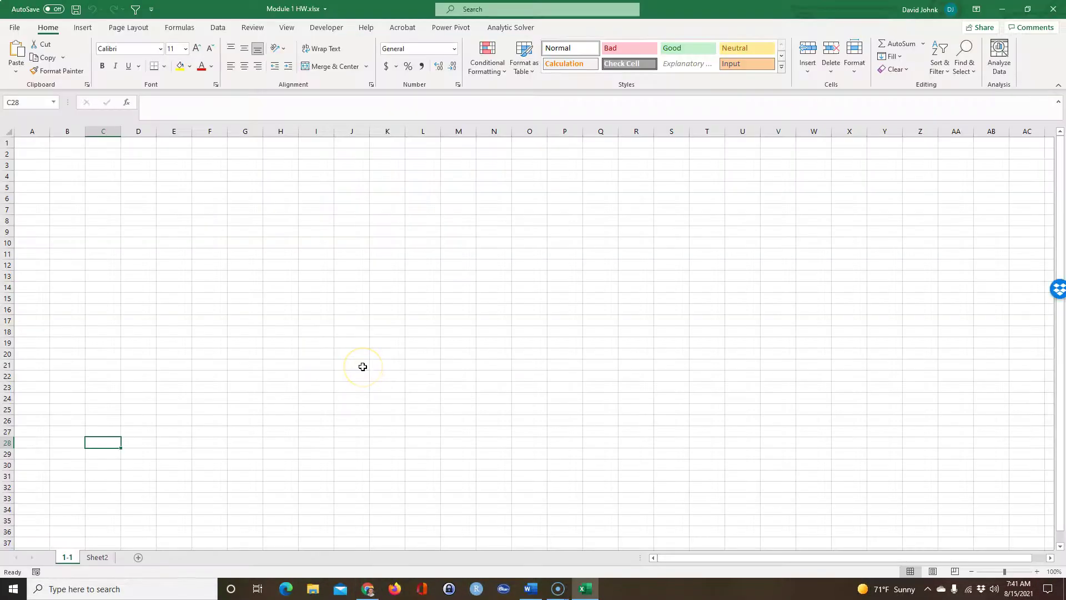
pyautogui.hotkey('alt', 'Tab')
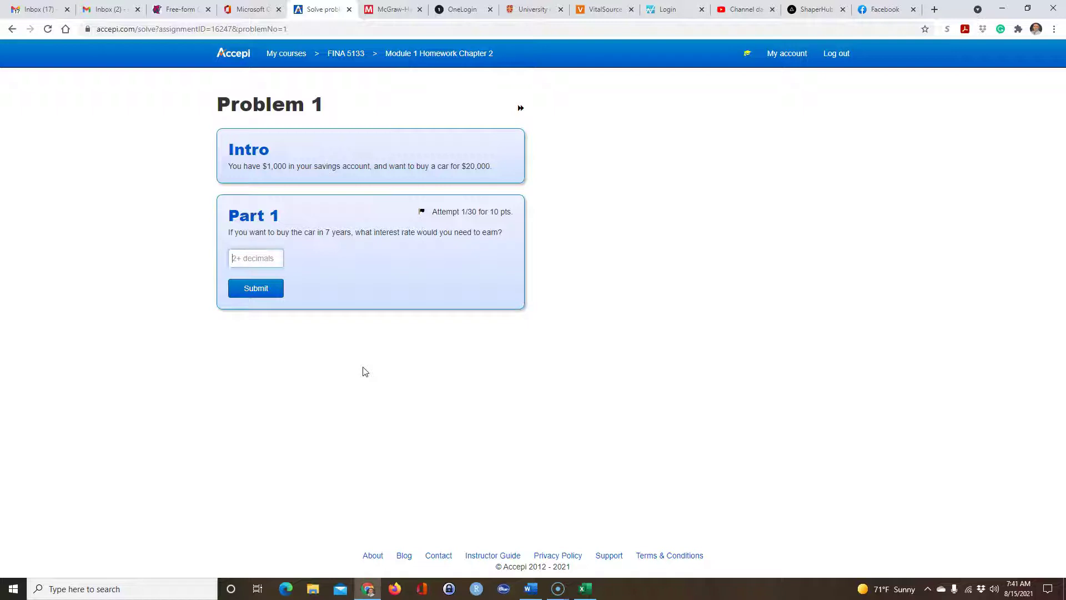
pyautogui.hotkey('alt', 'Tab')
pyautogui.hotkey('alt', 'Tab')
pyautogui.hotkey('alt', 'Tab')
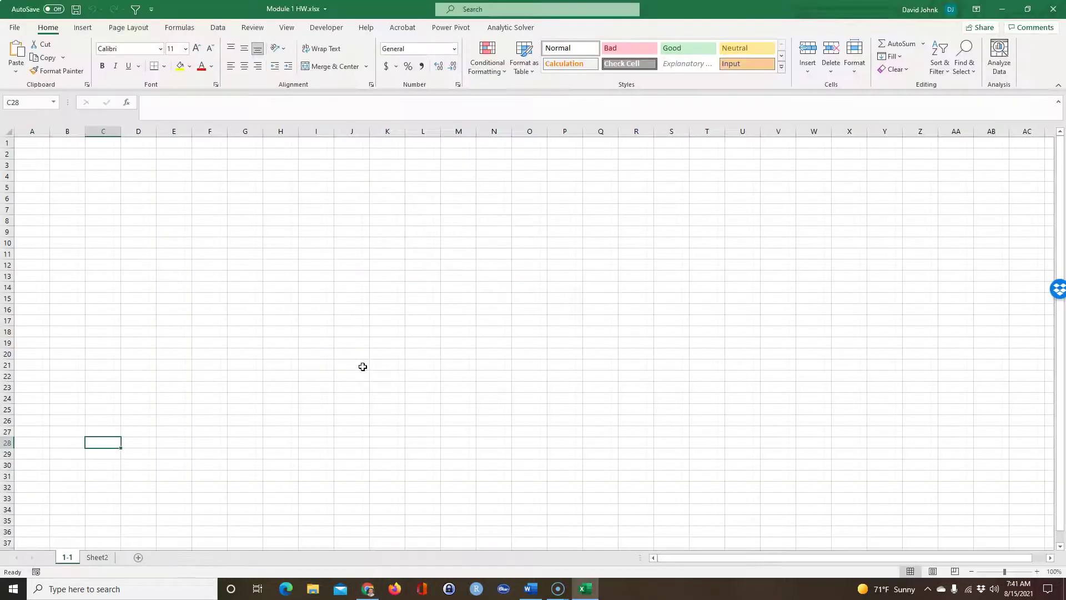
# Step: Switch to Accepi and capture a rectangular screen clip of Problem 1's Intro and Part 1 boxes
pyautogui.hotkey('alt', 'Tab')
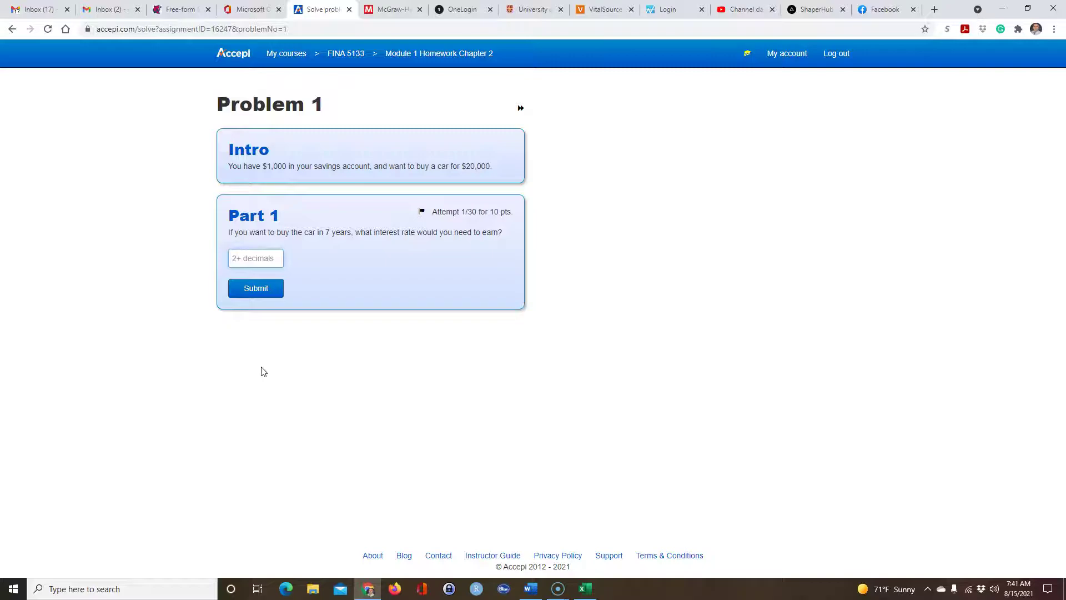
pyautogui.press('super+shift+s')
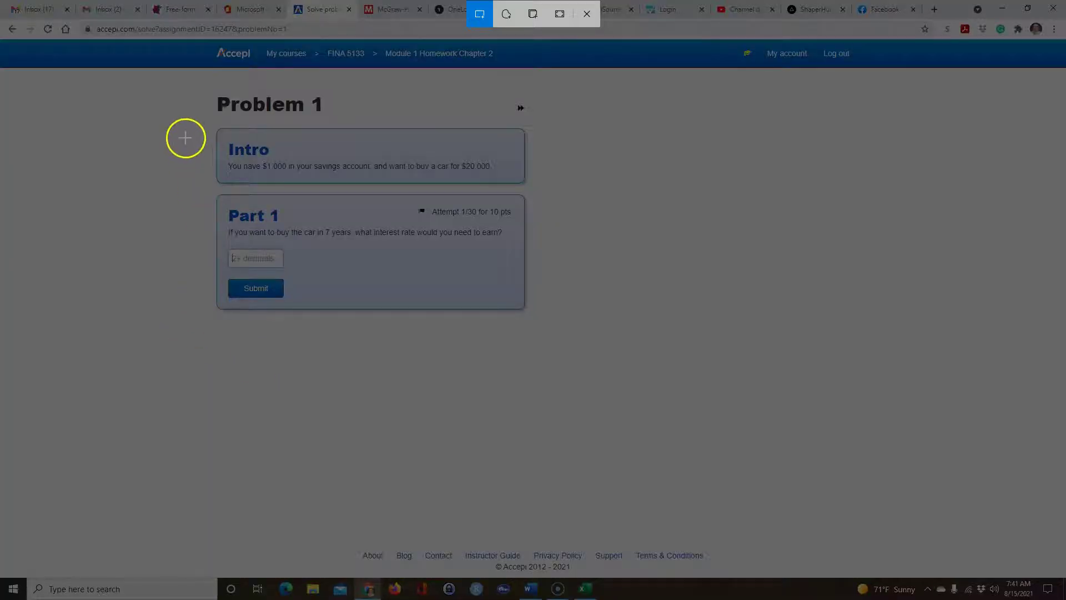
pyautogui.moveTo(207, 115); pyautogui.dragTo(533, 322)
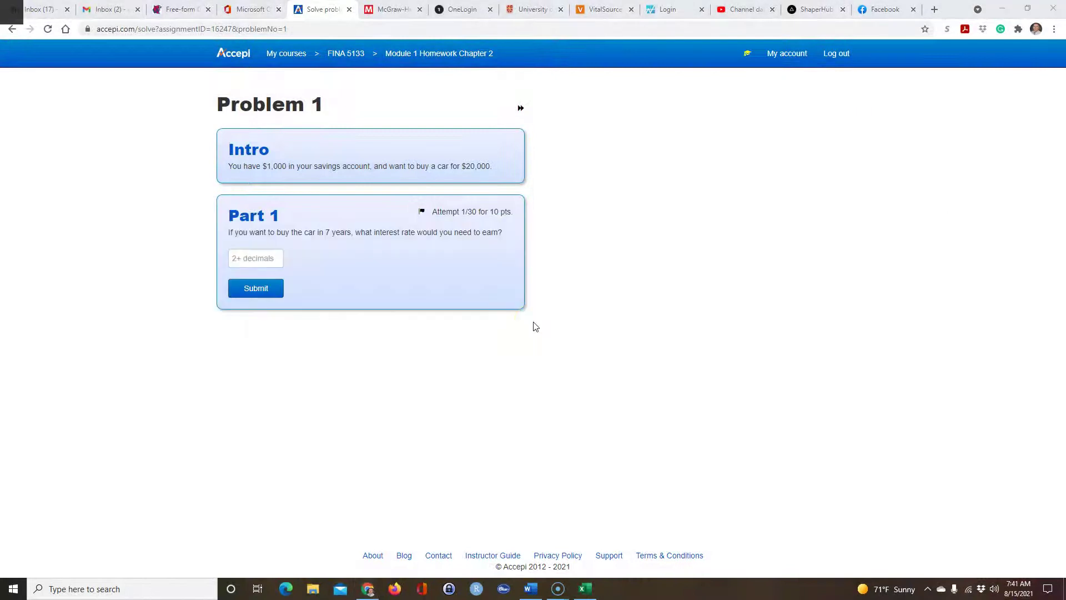
# Step: Paste the clip into sheet 1-1 of the Excel workbook, shrunk and placed over columns E to I, rows 1 to 9
pyautogui.hotkey('alt', 'Tab')
pyautogui.rightClick(238, 142)
pyautogui.click(265, 200)
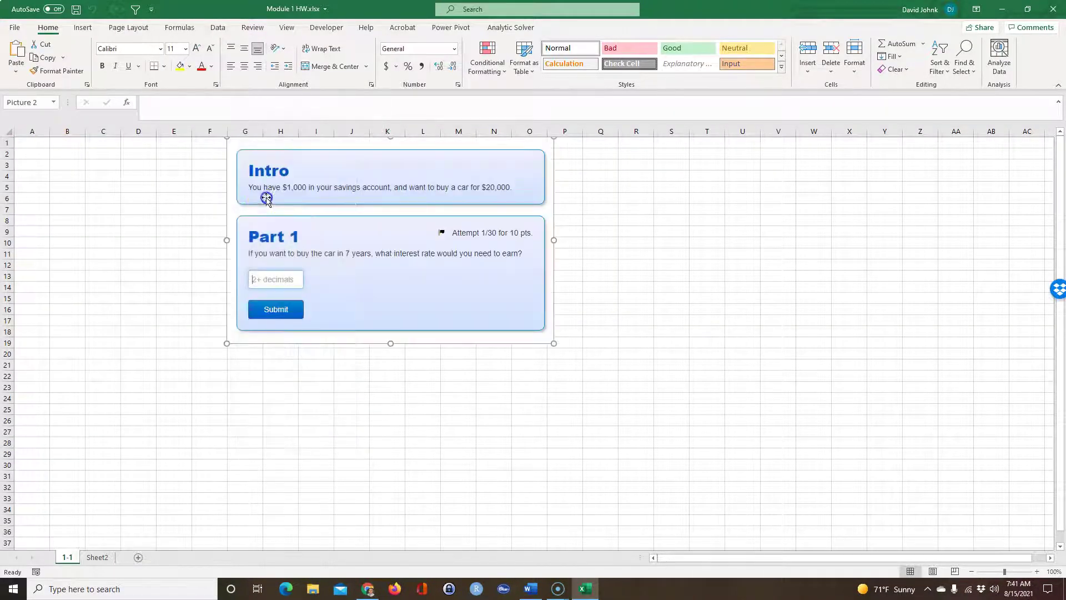
pyautogui.moveTo(551, 344); pyautogui.dragTo(345, 233)
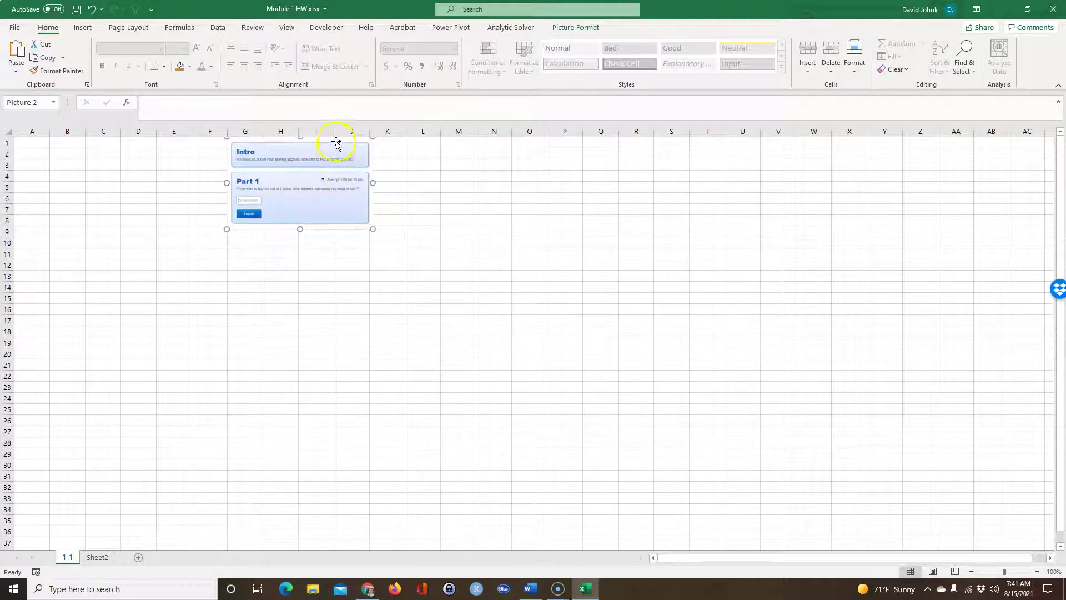
pyautogui.moveTo(332, 140); pyautogui.dragTo(284, 143)
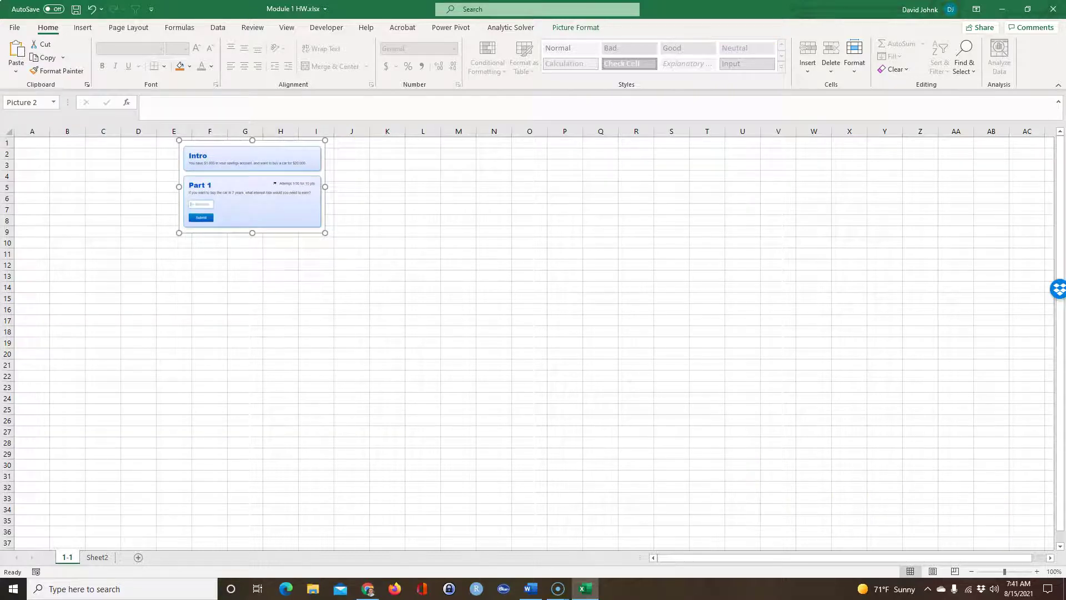
# Step: Enlarge the worksheet view to 180% and select cell A1
pyautogui.click(1035, 571)
pyautogui.click(1035, 571)
pyautogui.click(1035, 571)
pyautogui.click(1035, 571)
pyautogui.click(1035, 571)
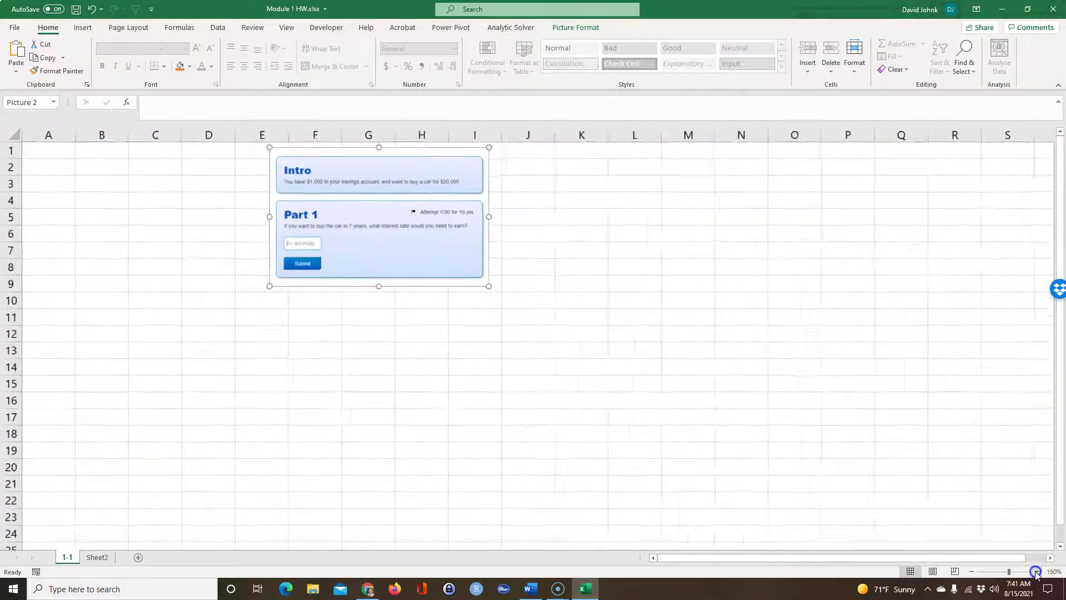
pyautogui.click(1035, 571)
pyautogui.click(1035, 570)
pyautogui.click(1035, 571)
pyautogui.click(552, 476)
pyautogui.click(42, 156)
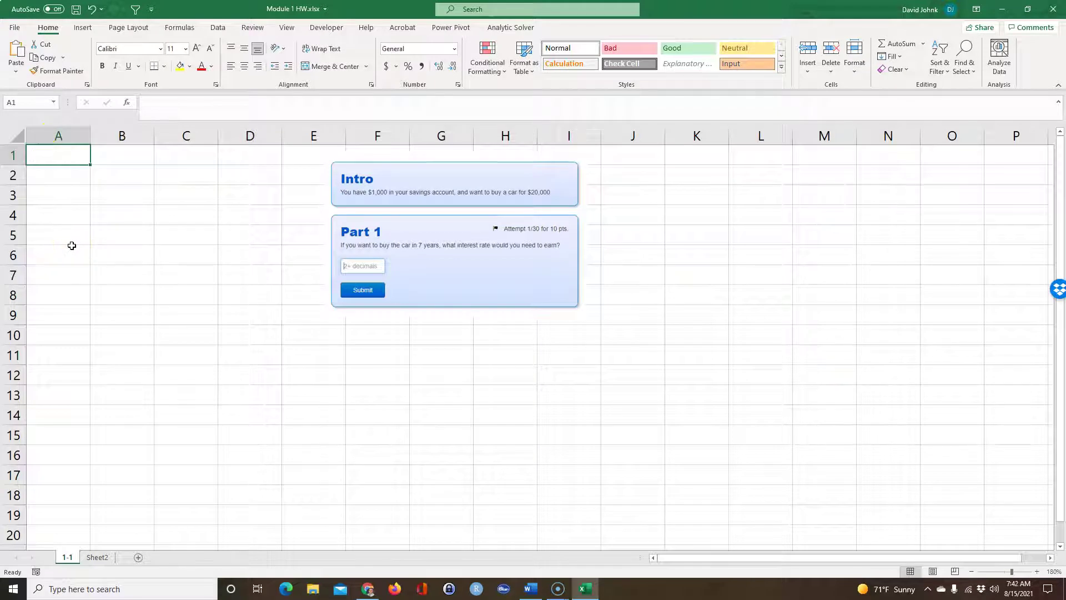
# Step: Enter the heading "Given:" in cell A1 and make it bold and underlined
pyautogui.write('G')
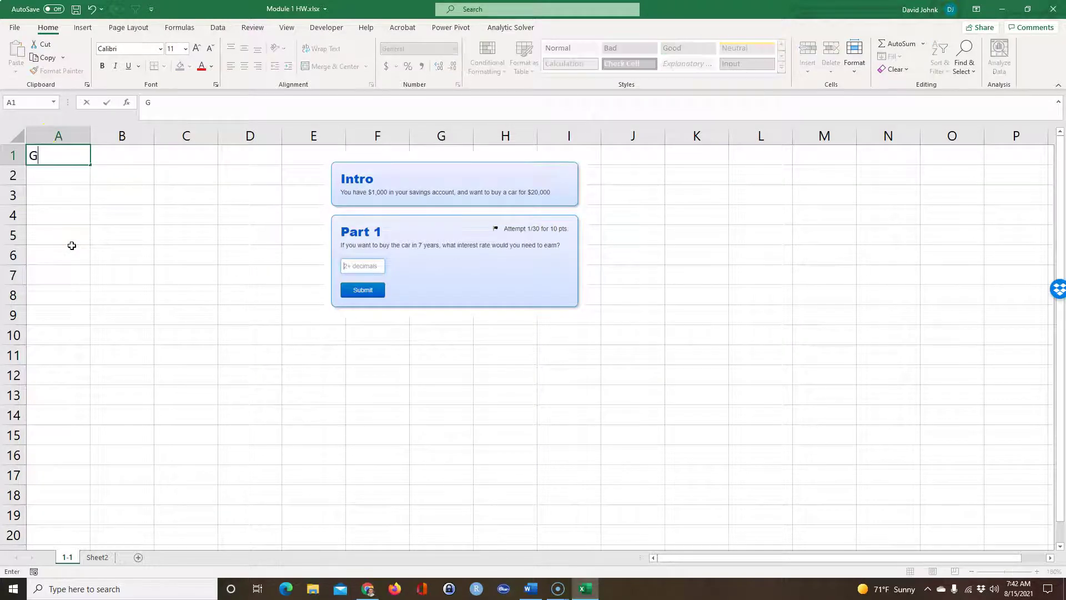
pyautogui.write('iven:')
pyautogui.press('Return')
pyautogui.click(52, 156)
pyautogui.click(103, 65)
pyautogui.click(129, 65)
pyautogui.click(151, 272)
# Step: List the labels N, r, PV, PMT and FV in cells A2 to A6 under the Given heading
pyautogui.click(67, 175)
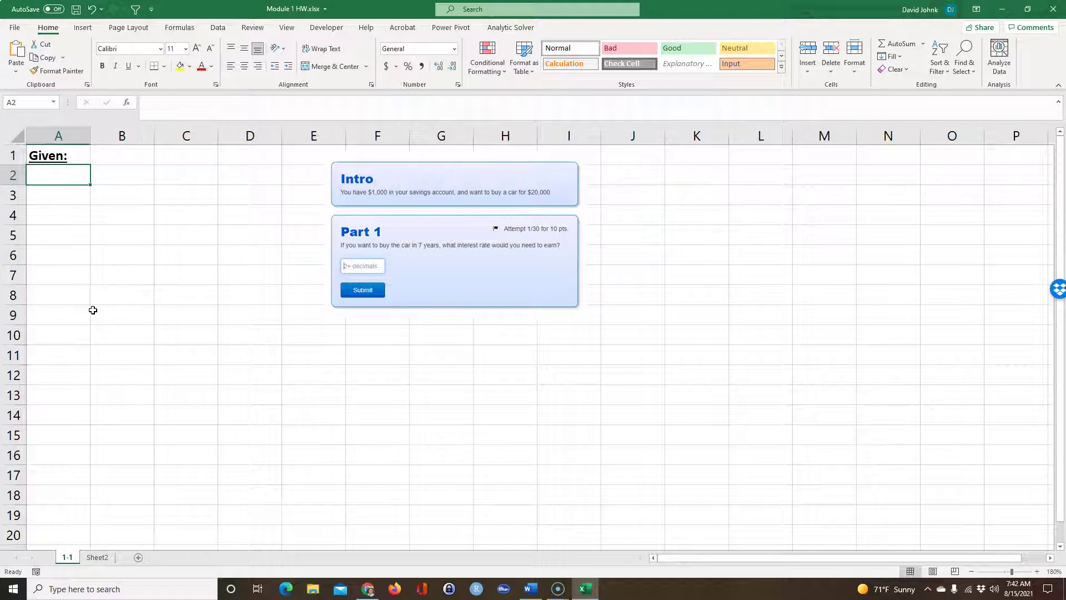
pyautogui.write('N')
pyautogui.press('Return')
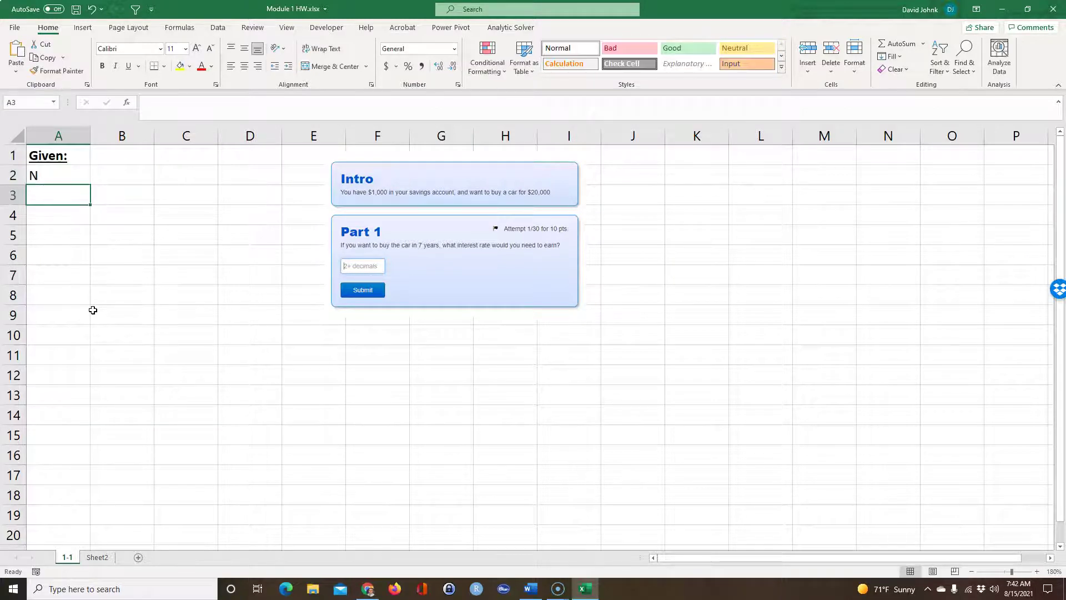
pyautogui.write('r')
pyautogui.press('Return')
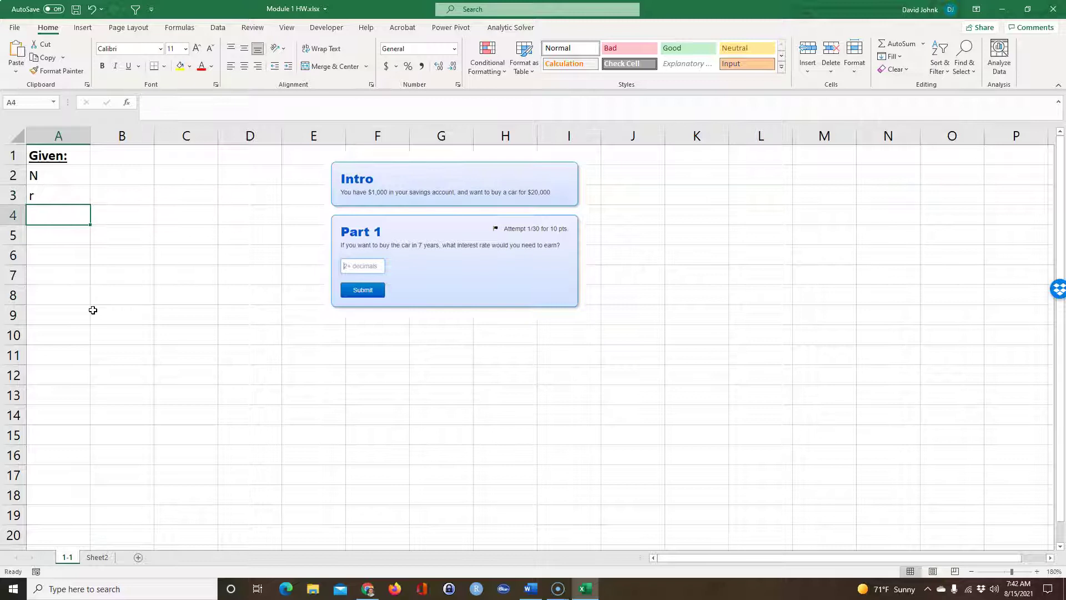
pyautogui.write('PV')
pyautogui.press('Return')
pyautogui.write('PMT')
pyautogui.press('Return')
pyautogui.write('F')
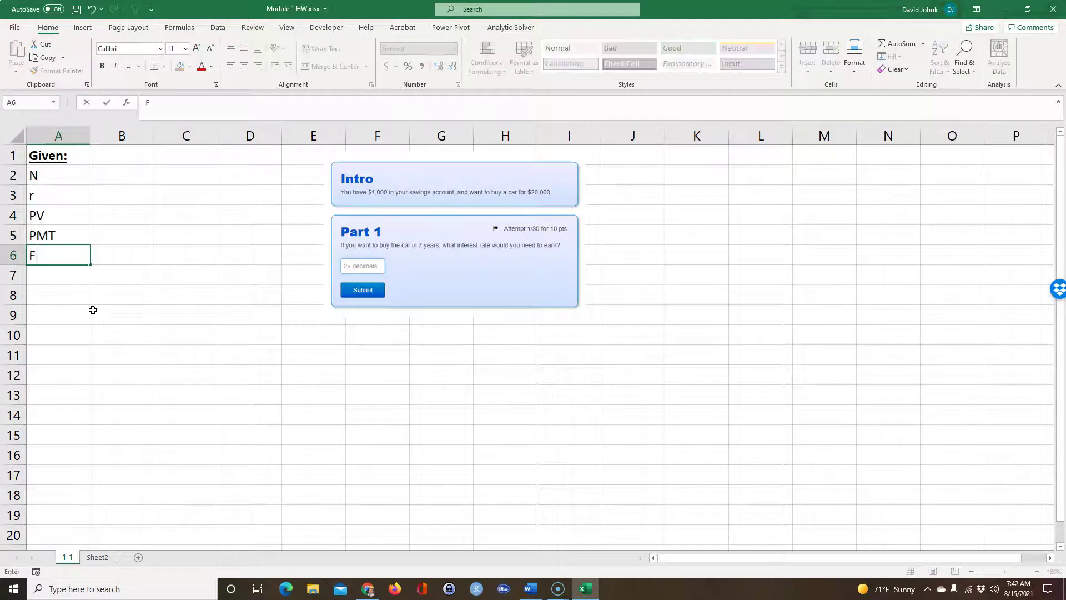
pyautogui.write('V')
pyautogui.press('Return')
pyautogui.moveTo(52, 179); pyautogui.dragTo(36, 257)
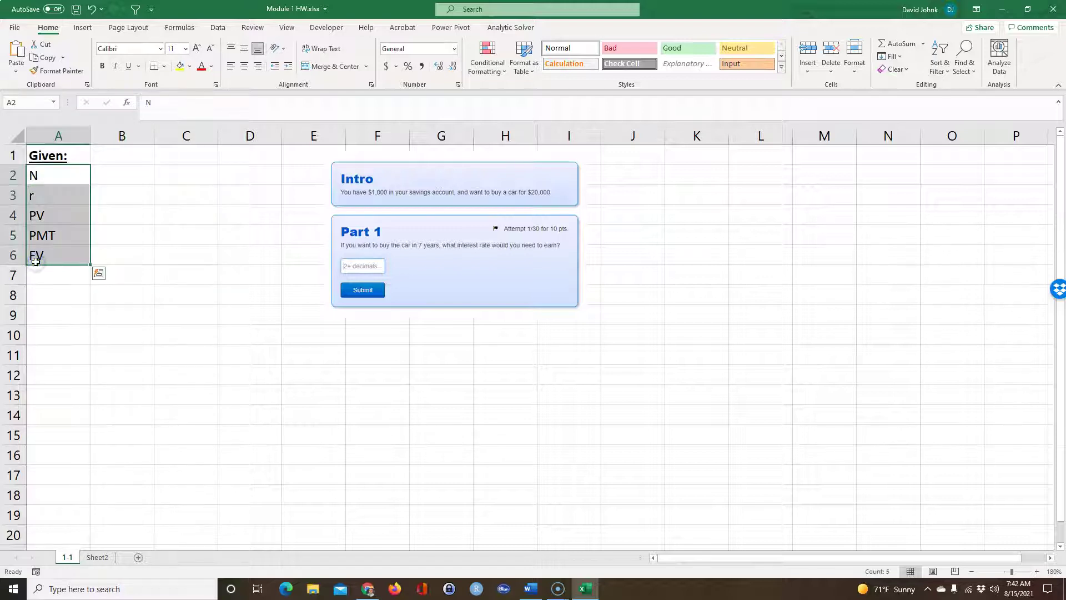
pyautogui.moveTo(60, 169); pyautogui.dragTo(62, 248)
pyautogui.moveTo(76, 183); pyautogui.dragTo(63, 252)
pyautogui.click(67, 298)
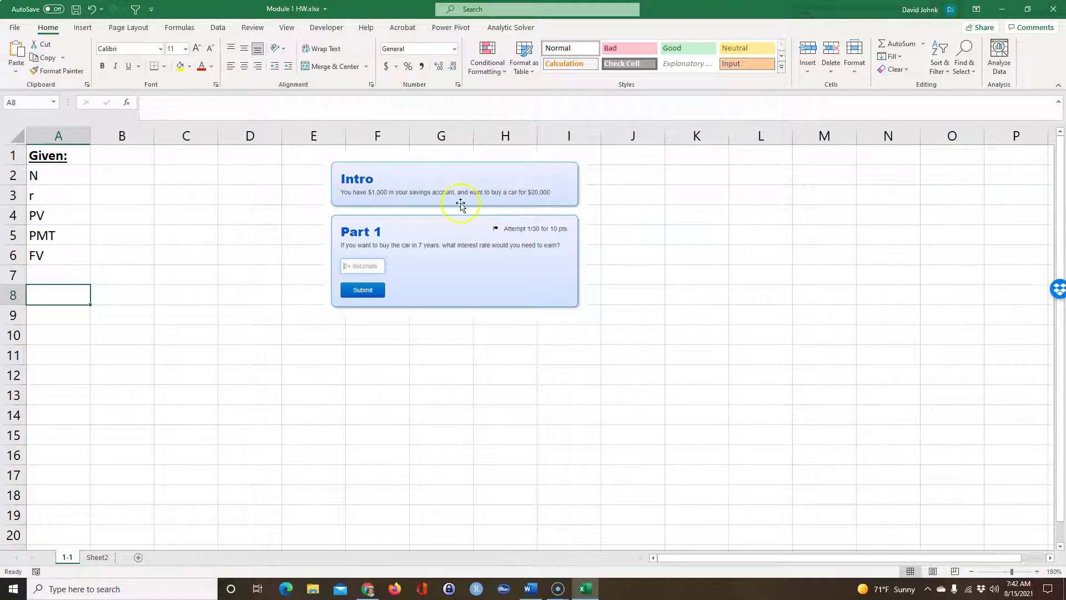
# Step: Enter the present value -$1000 in B4 and the future value $20,000 in B6
pyautogui.click(137, 216)
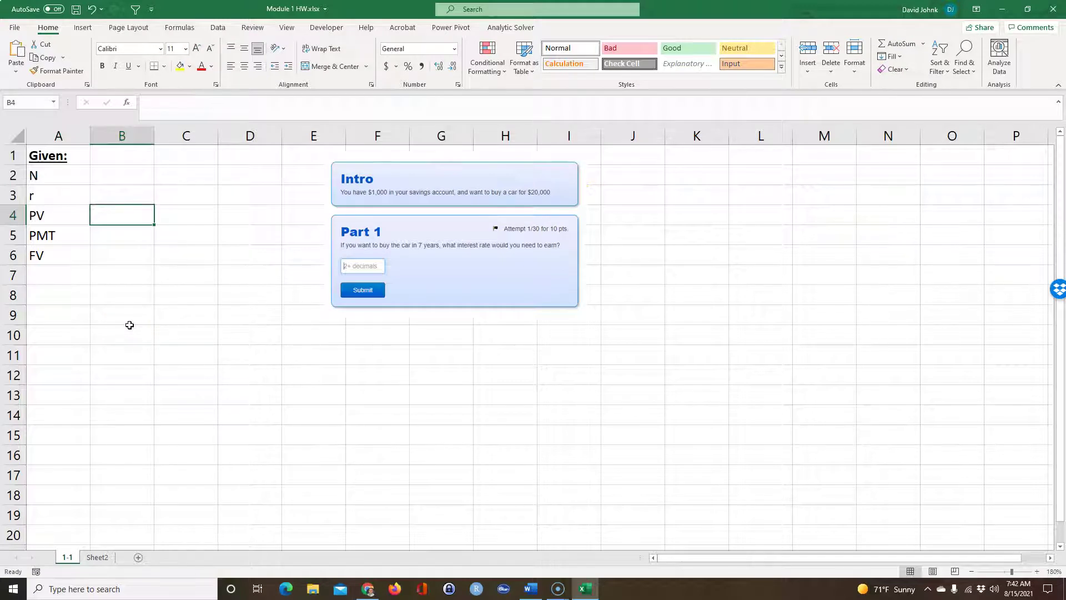
pyautogui.write('-$100')
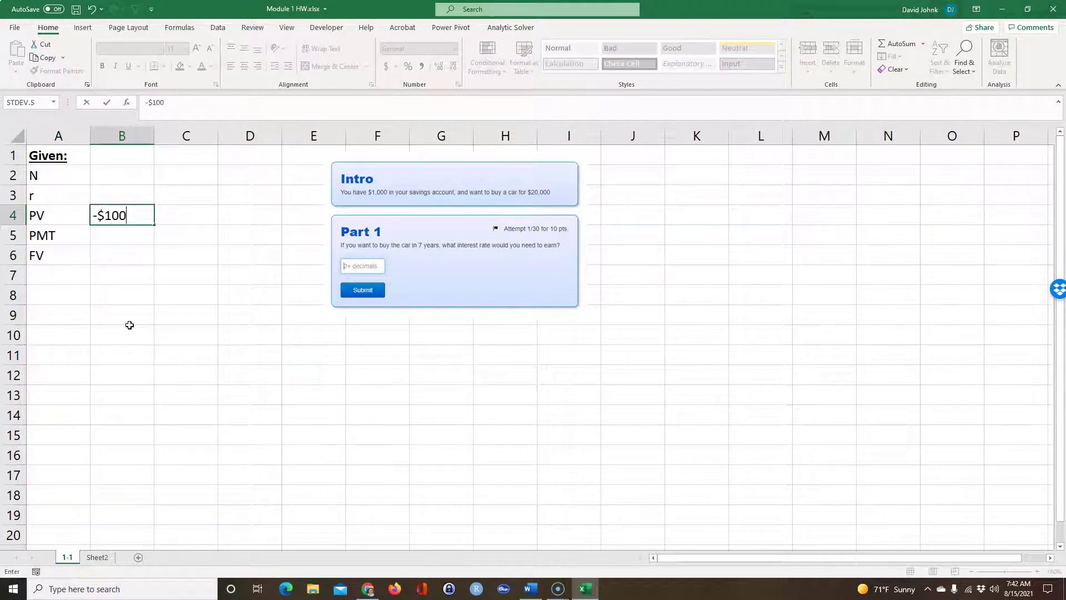
pyautogui.write('0')
pyautogui.press('Return')
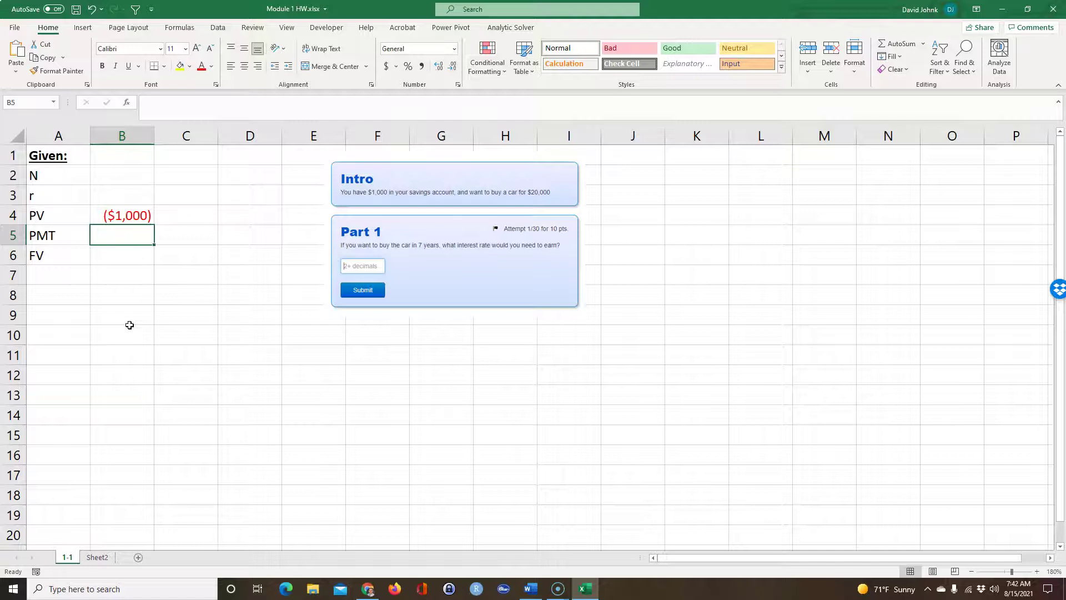
pyautogui.click(114, 215)
pyautogui.click(119, 257)
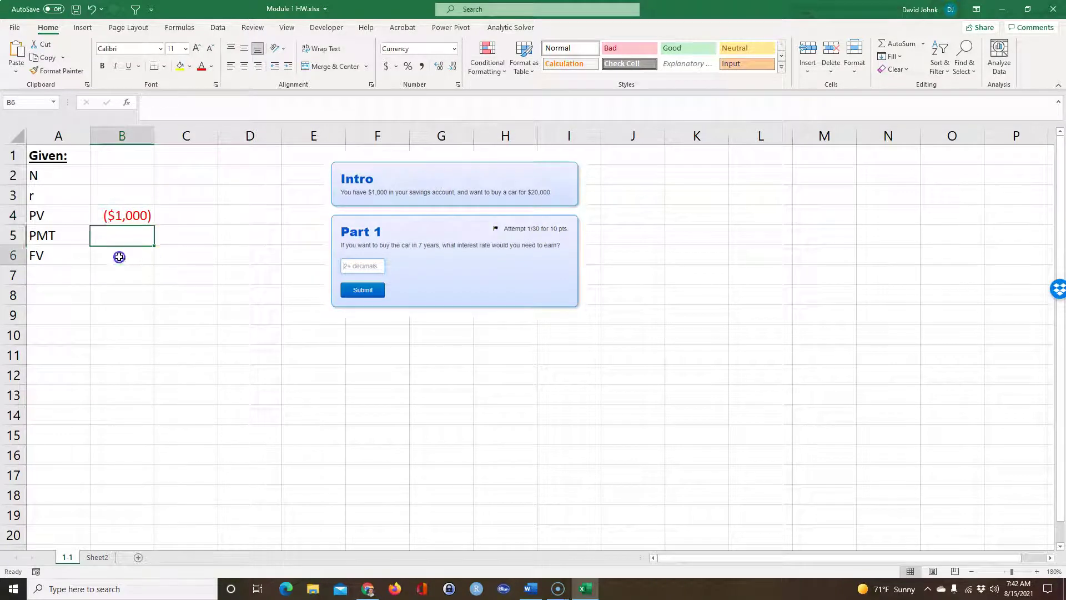
pyautogui.write('$2')
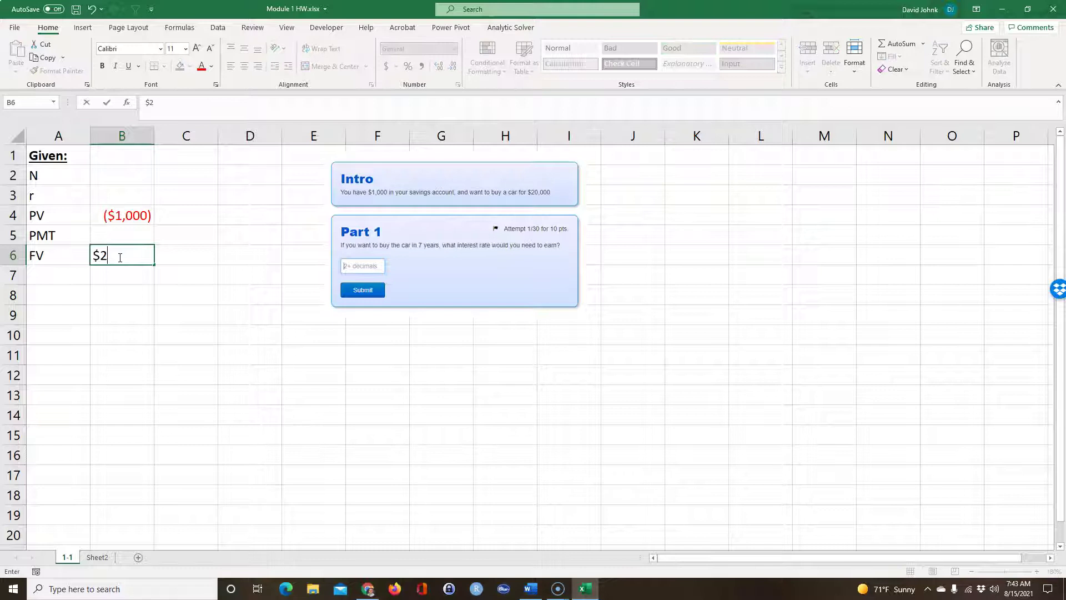
pyautogui.write('0,000')
pyautogui.press('Return')
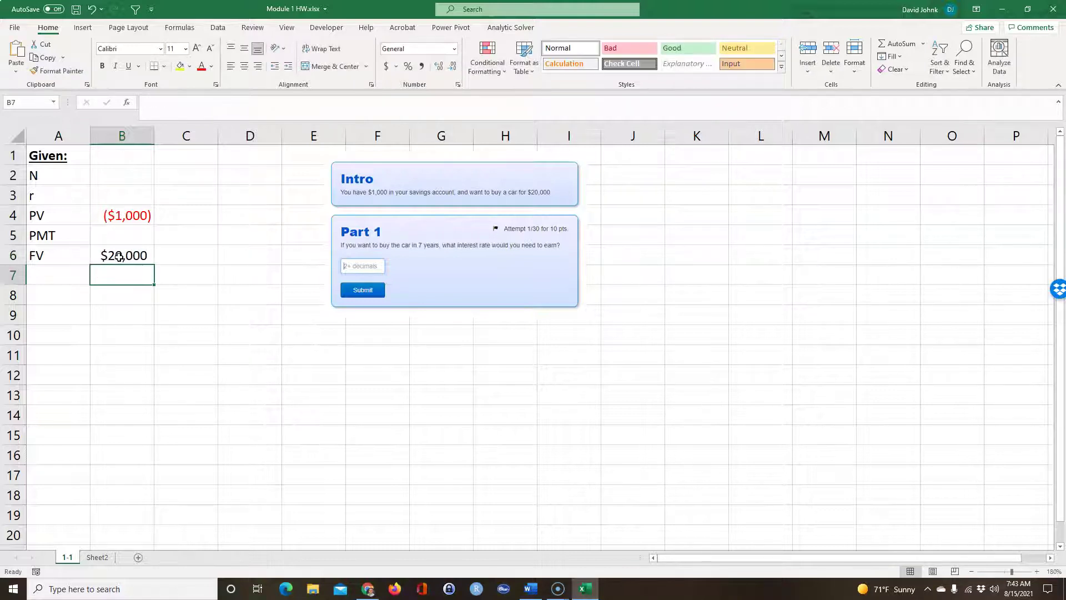
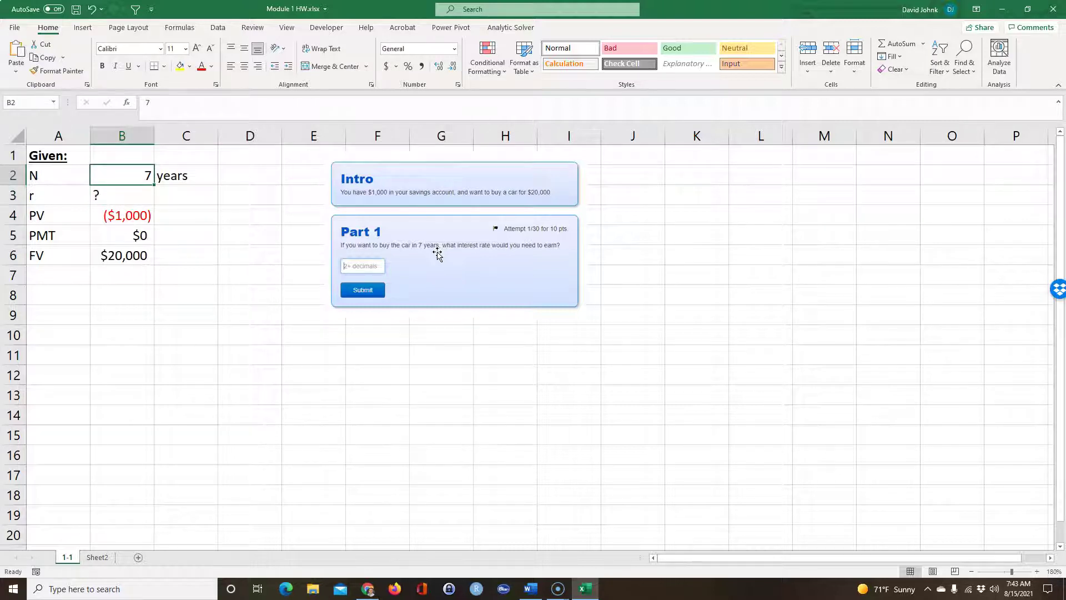
# Step: Review the given values in B2 to B6, comparing the signs of the PV and FV amounts
pyautogui.press('Down')
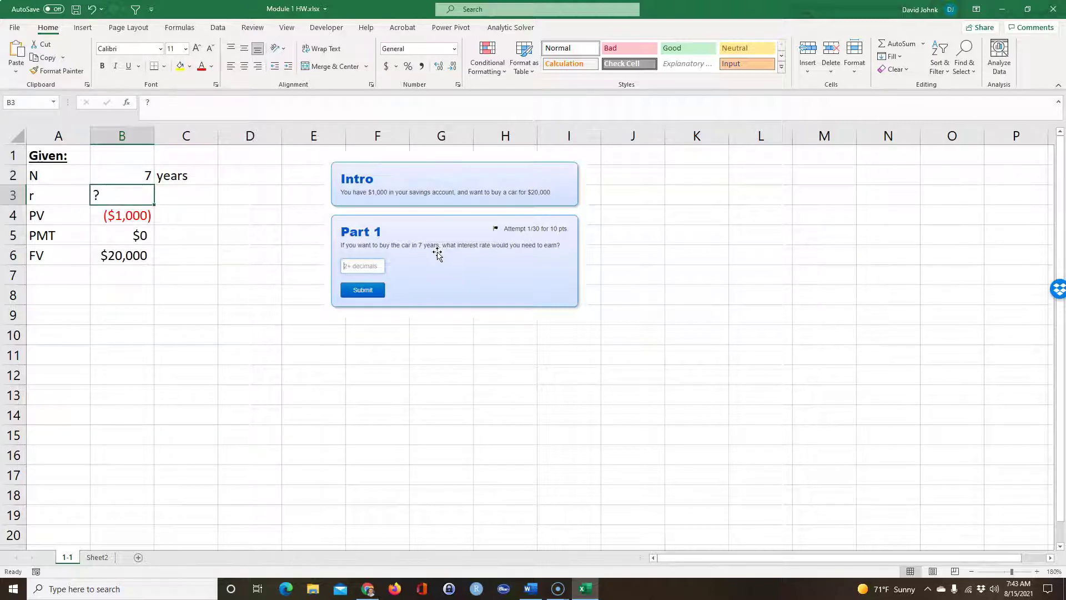
pyautogui.press('Down')
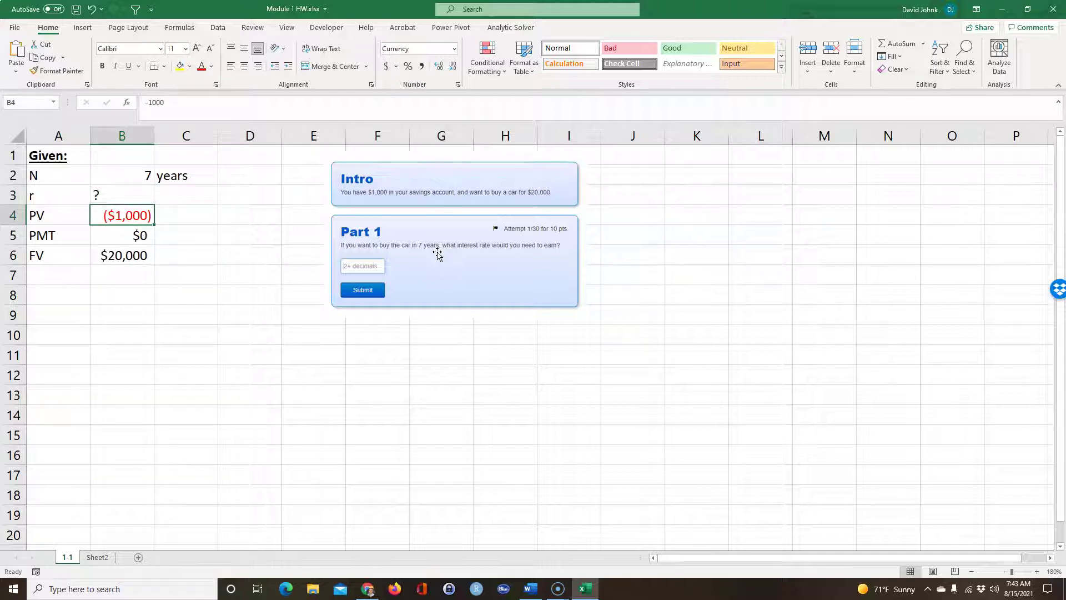
pyautogui.press('Down')
pyautogui.click(119, 253)
pyautogui.click(124, 216)
pyautogui.click(115, 253)
pyautogui.click(121, 216)
pyautogui.click(114, 254)
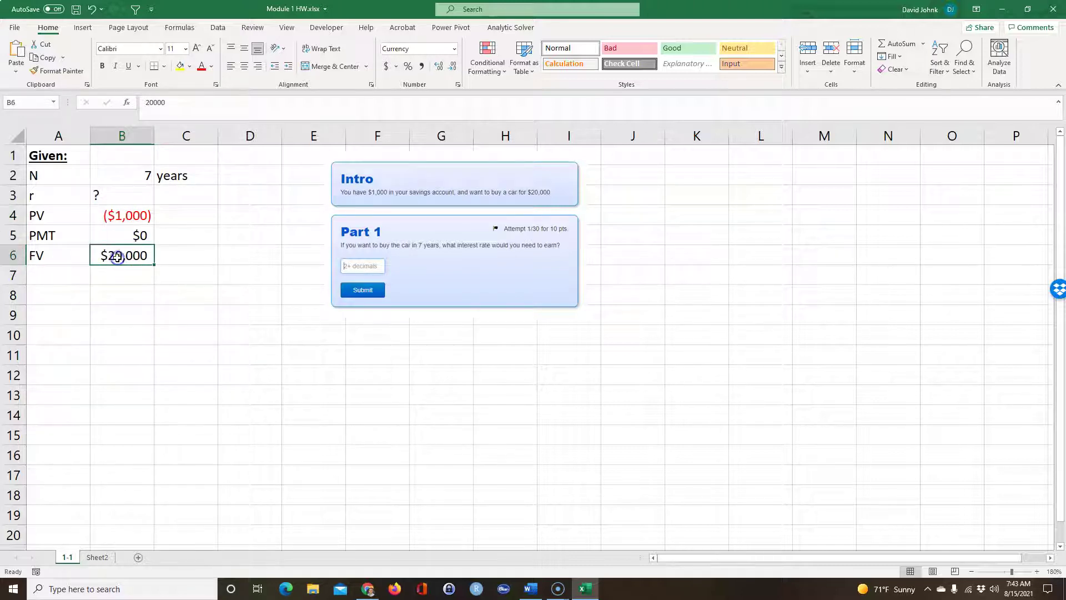
pyautogui.click(124, 215)
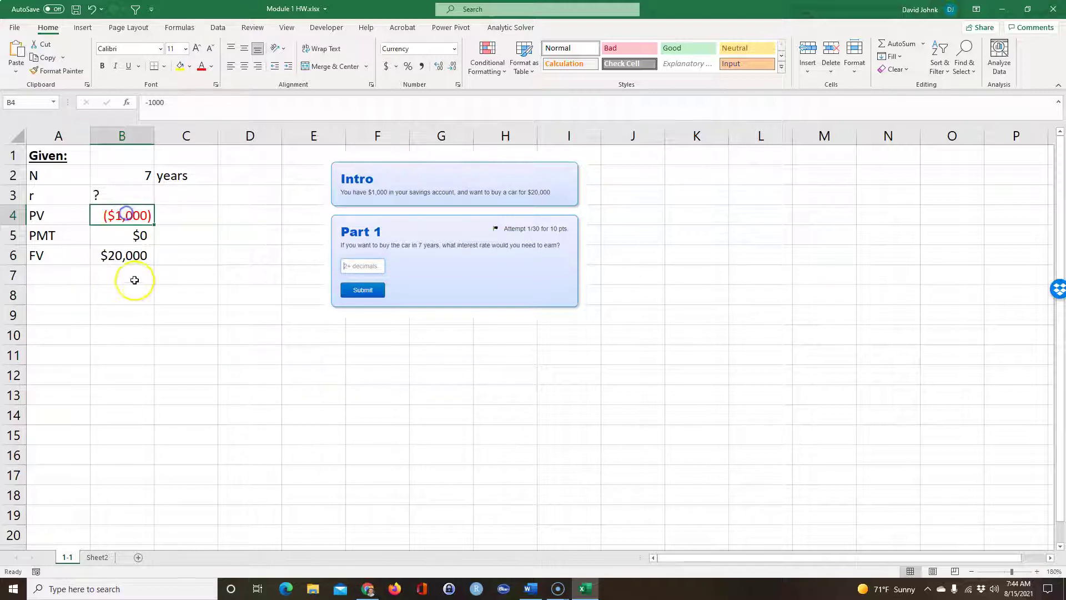
pyautogui.click(143, 241)
pyautogui.click(122, 252)
pyautogui.click(122, 223)
# Step: Enter the heading "Find:" in cell A7 and make it bold and underlined
pyautogui.click(45, 270)
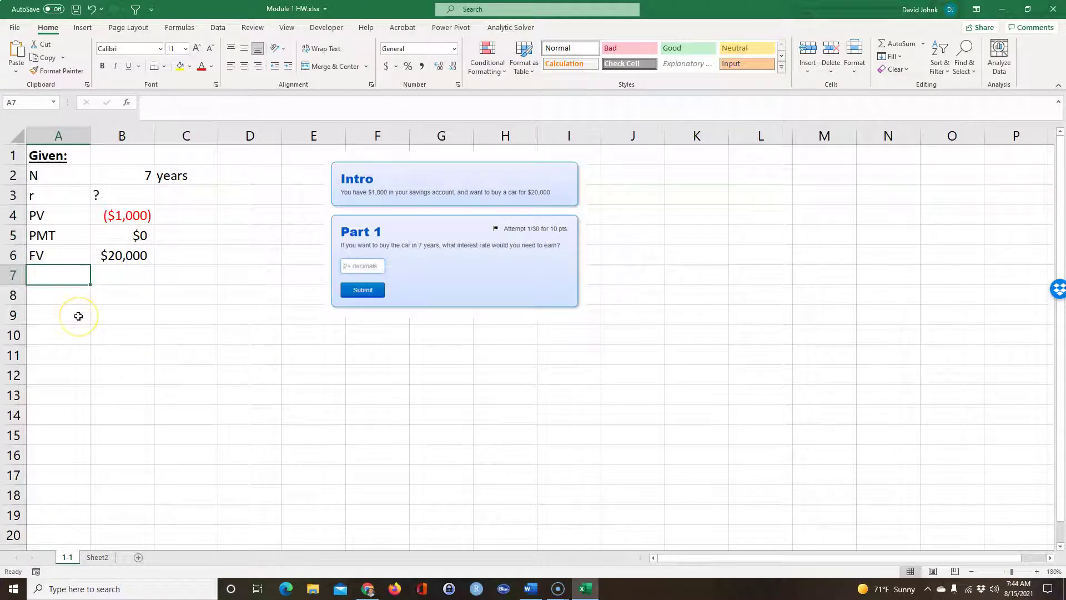
pyautogui.write('Fid')
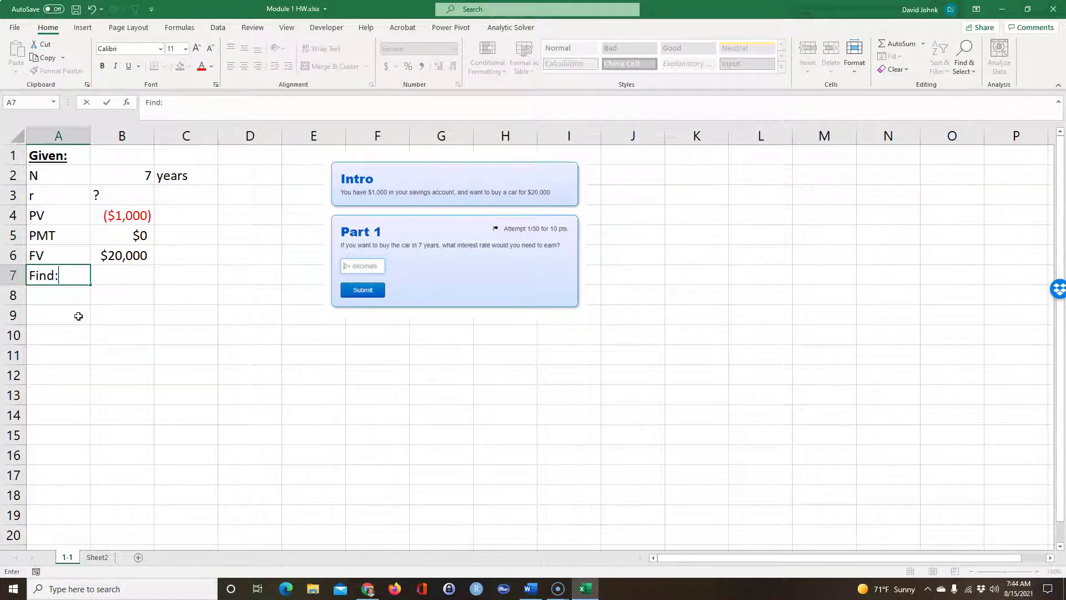
pyautogui.press('Return')
pyautogui.click(60, 274)
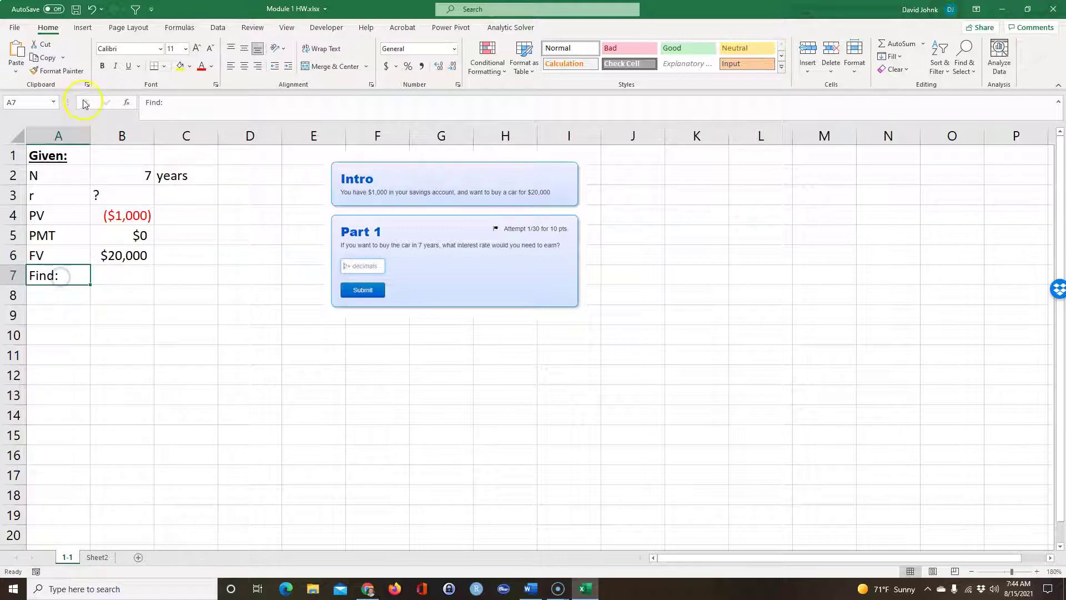
pyautogui.click(102, 65)
pyautogui.click(128, 65)
pyautogui.click(130, 214)
pyautogui.click(127, 253)
pyautogui.click(134, 214)
pyautogui.click(111, 253)
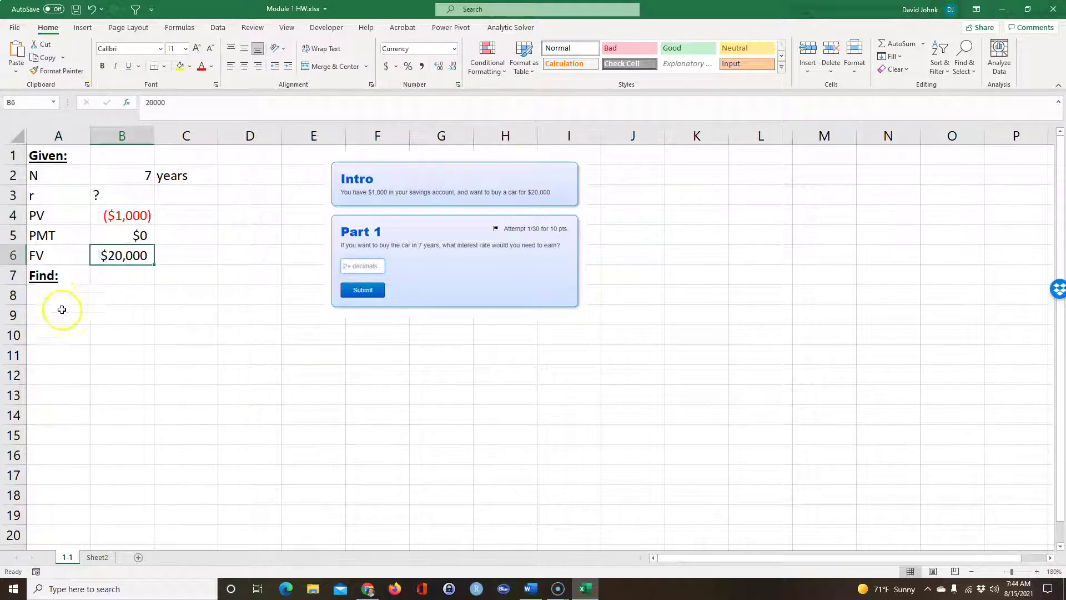
# Step: State the unknown under the Find heading by entering r in A8 and ? in B8
pyautogui.click(60, 298)
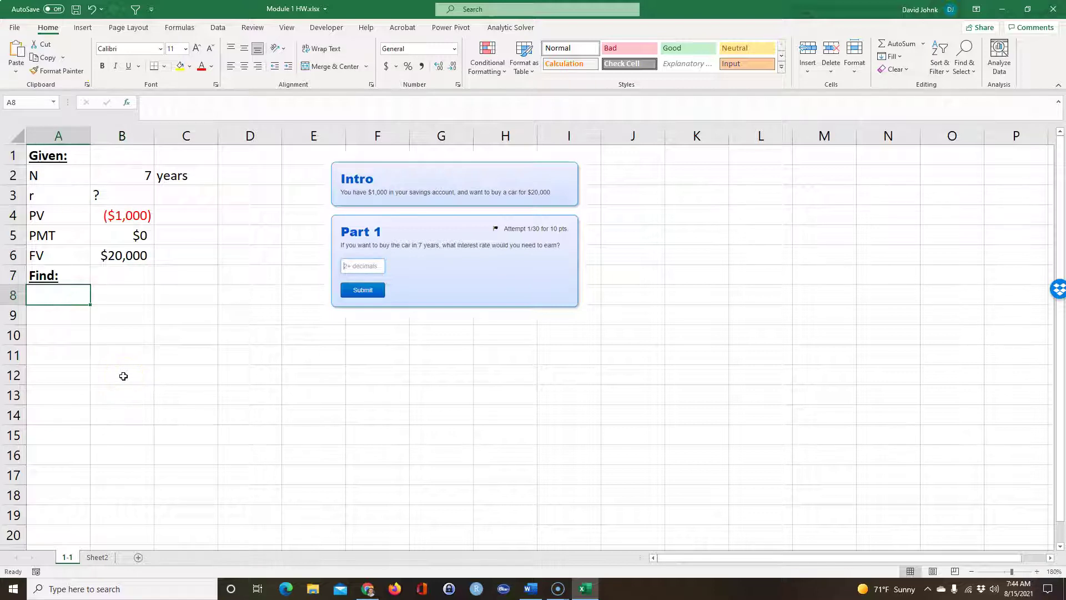
pyautogui.write('r')
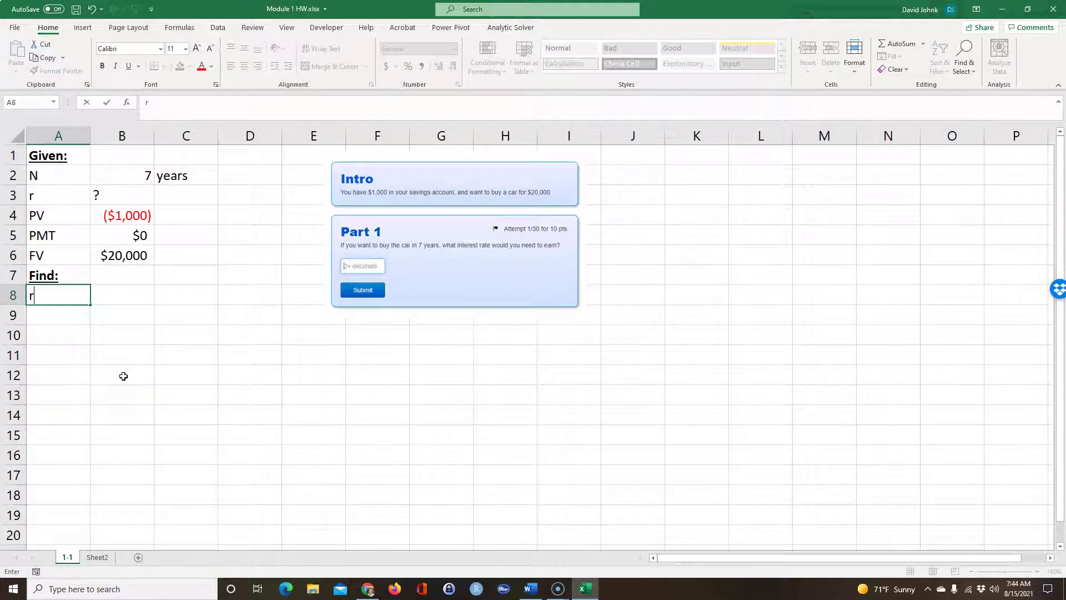
pyautogui.press('Tab')
pyautogui.write('?')
pyautogui.press('Down')
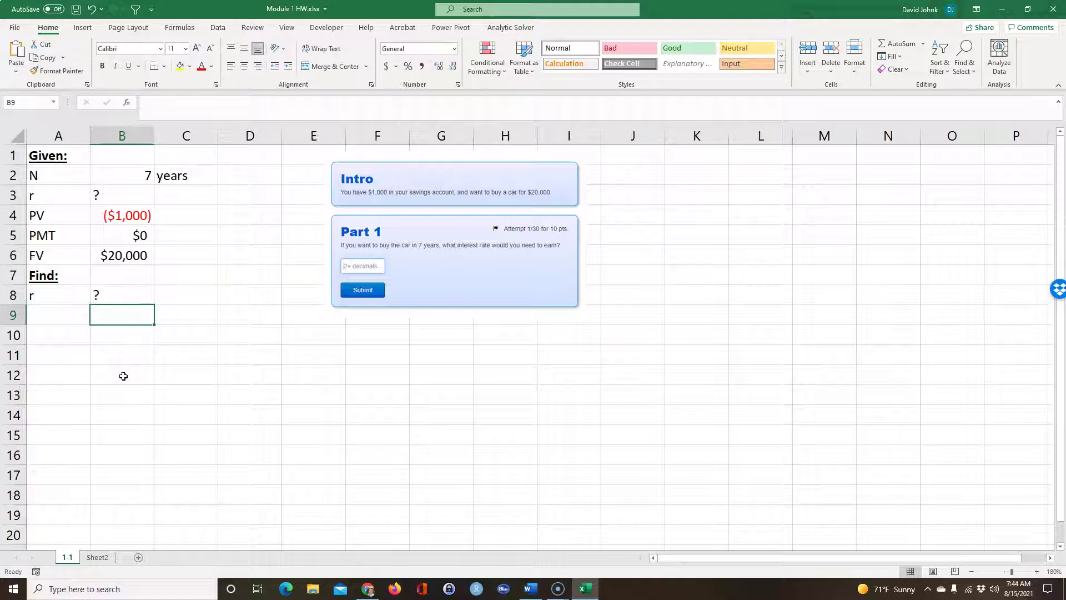
# Step: Enter the heading "Solution:" in cell A9 and make it bold and underlined
pyautogui.press('Left')
pyautogui.write('S')
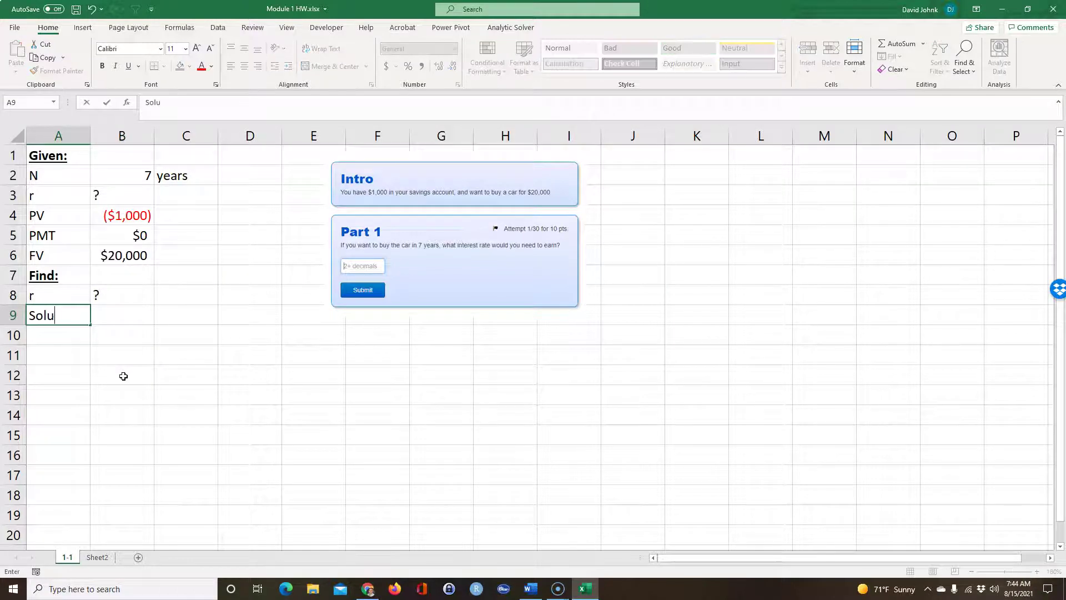
pyautogui.write('olution:')
pyautogui.press('Return')
pyautogui.click(66, 315)
pyautogui.click(102, 66)
pyautogui.click(128, 66)
# Step: Enter the label r in A10 under the Solution heading and select cell B10 for its answer
pyautogui.click(52, 333)
pyautogui.write('r')
pyautogui.press('Return')
pyautogui.press('Up')
pyautogui.press('Right')
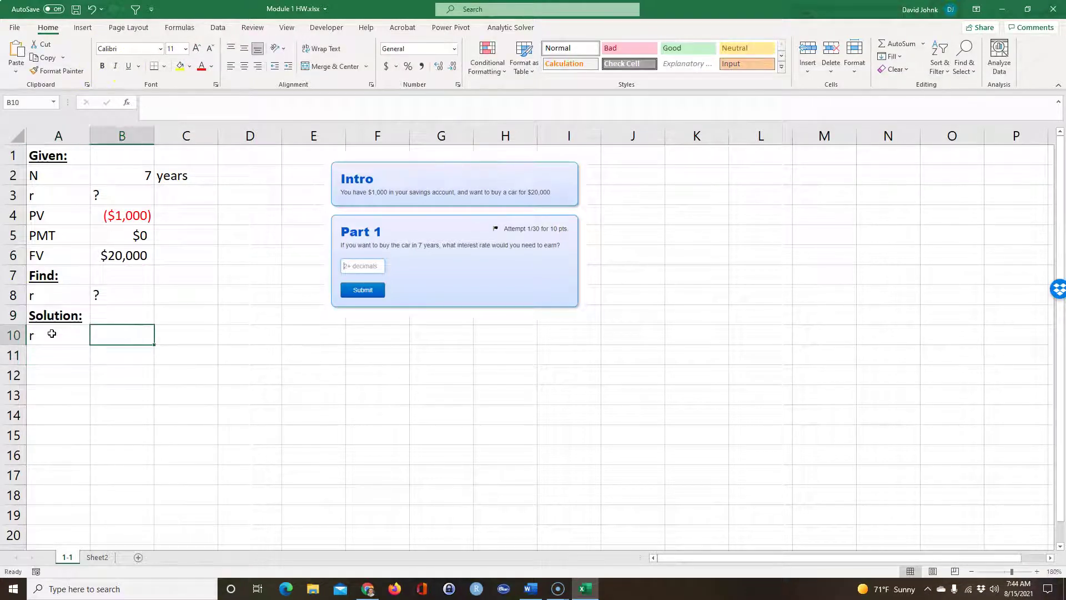
pyautogui.write('=rate(')
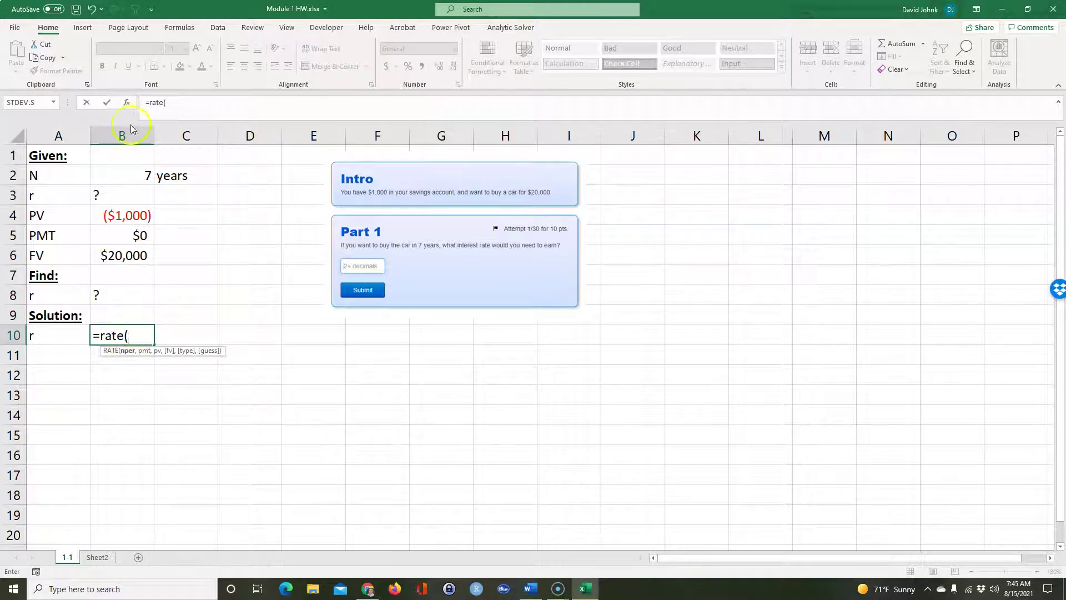
pyautogui.click(127, 102)
pyautogui.moveTo(505, 209); pyautogui.dragTo(288, 260)
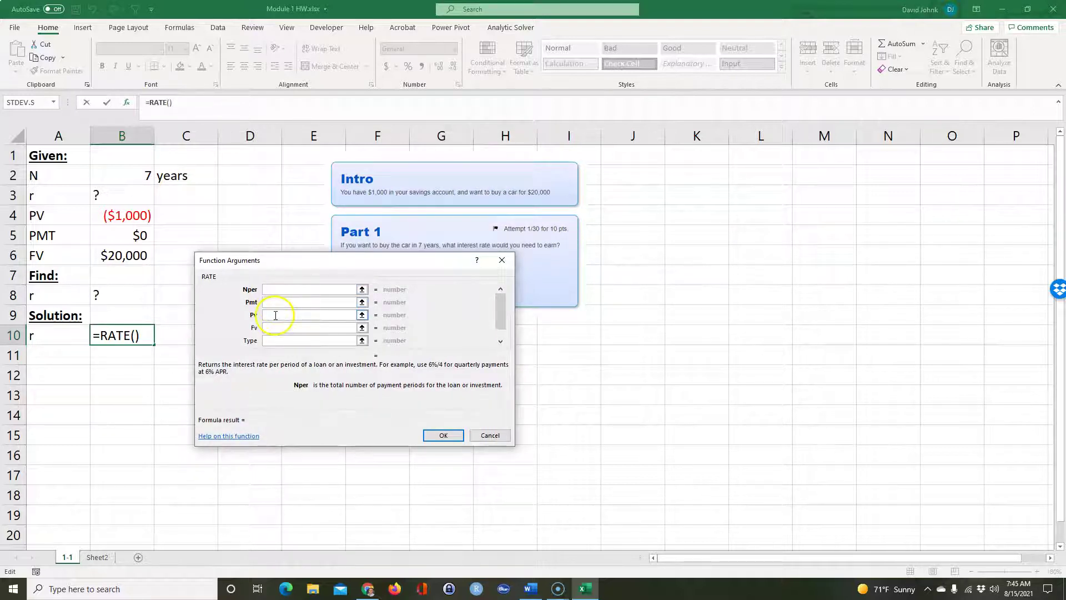
pyautogui.click(286, 316)
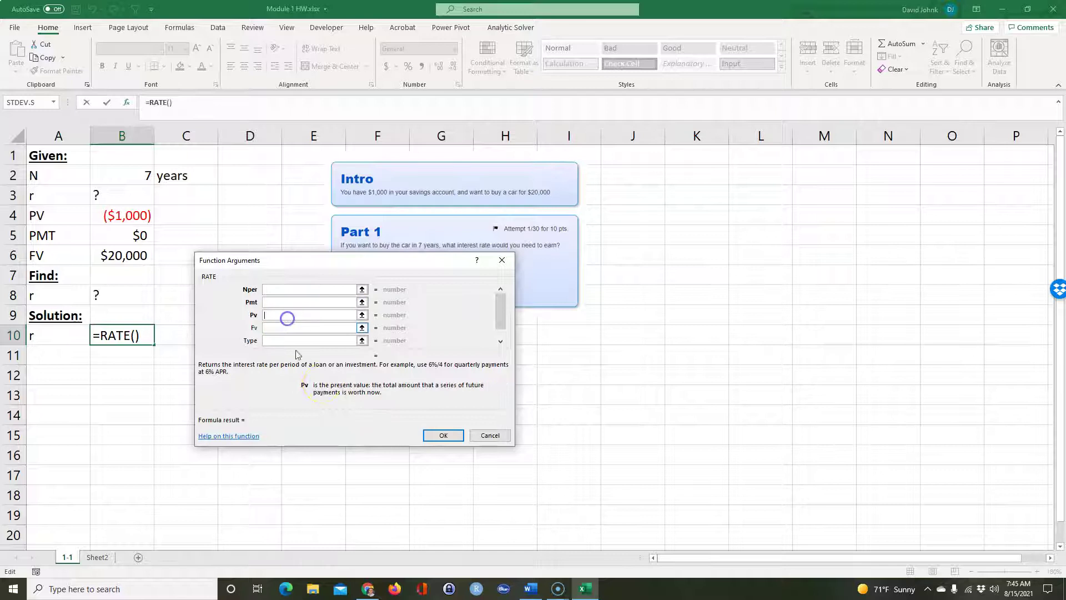
pyautogui.click(282, 328)
pyautogui.click(285, 341)
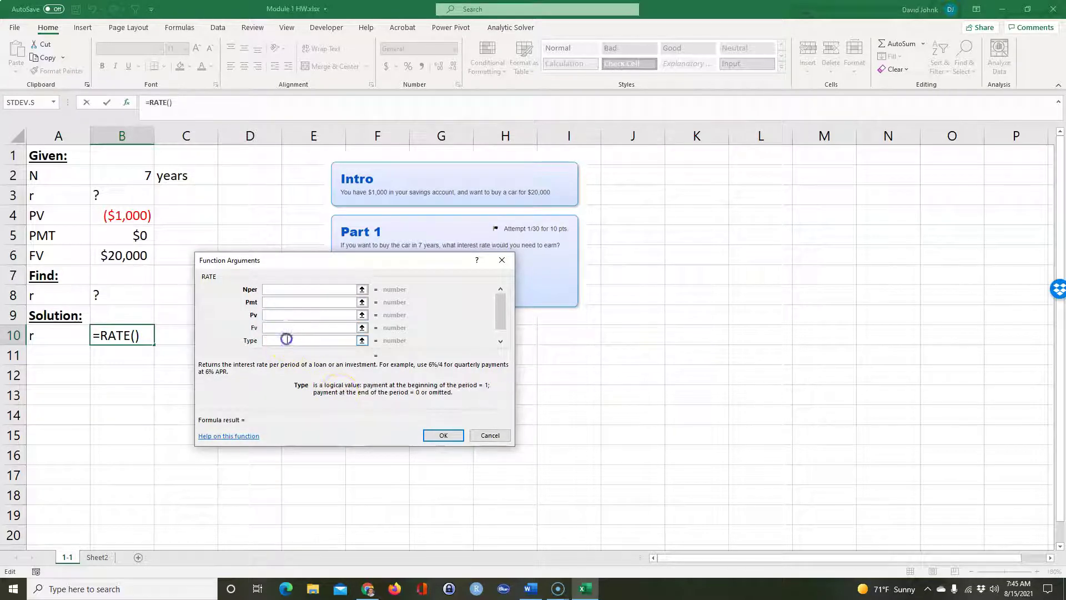
pyautogui.click(490, 436)
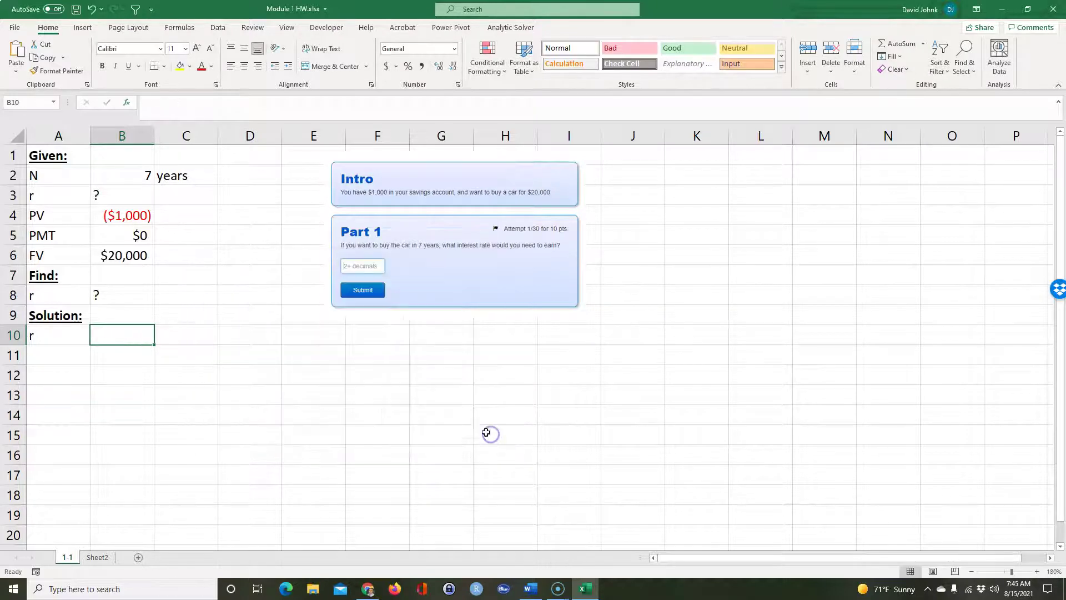
pyautogui.write('=')
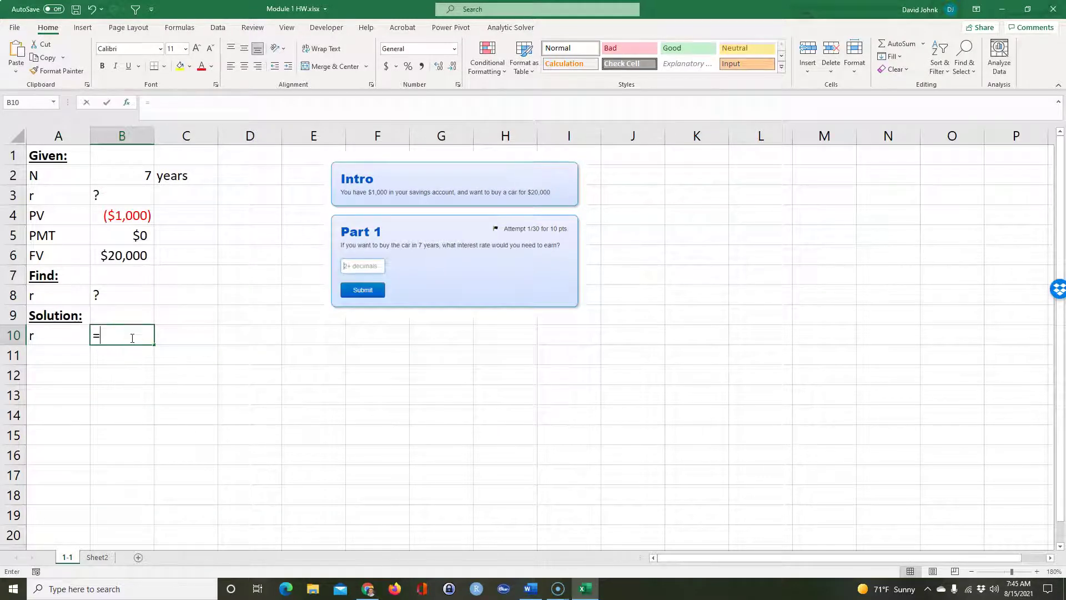
pyautogui.write('rate(')
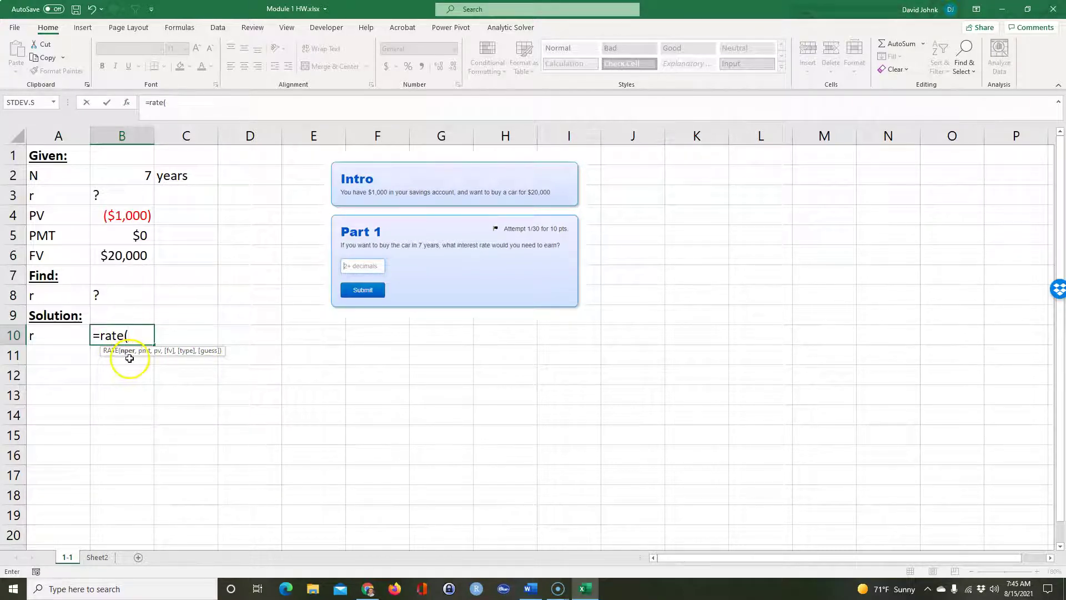
pyautogui.click(129, 102)
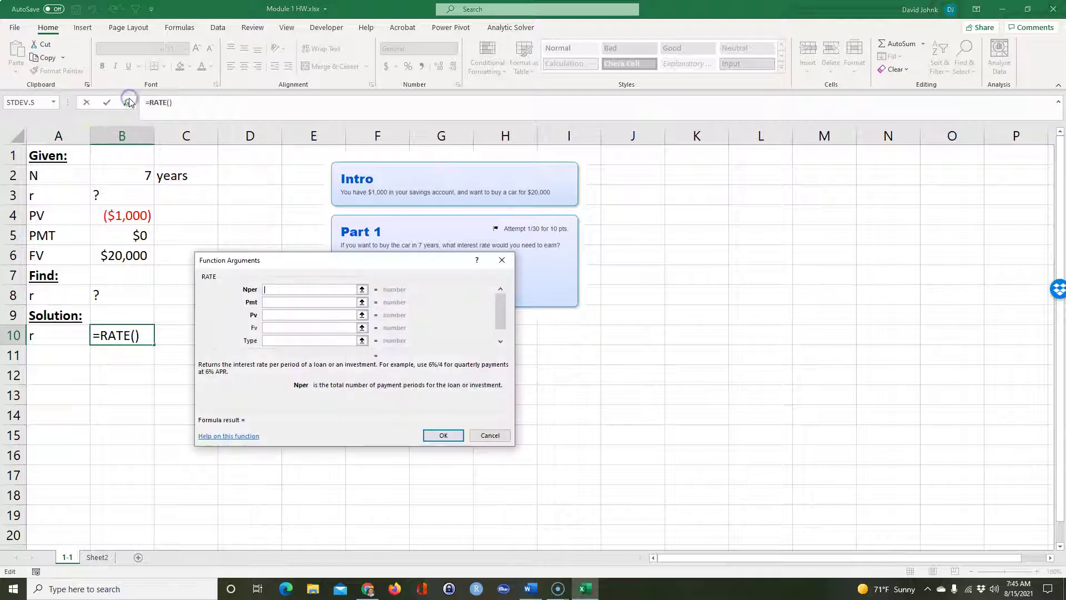
pyautogui.click(503, 260)
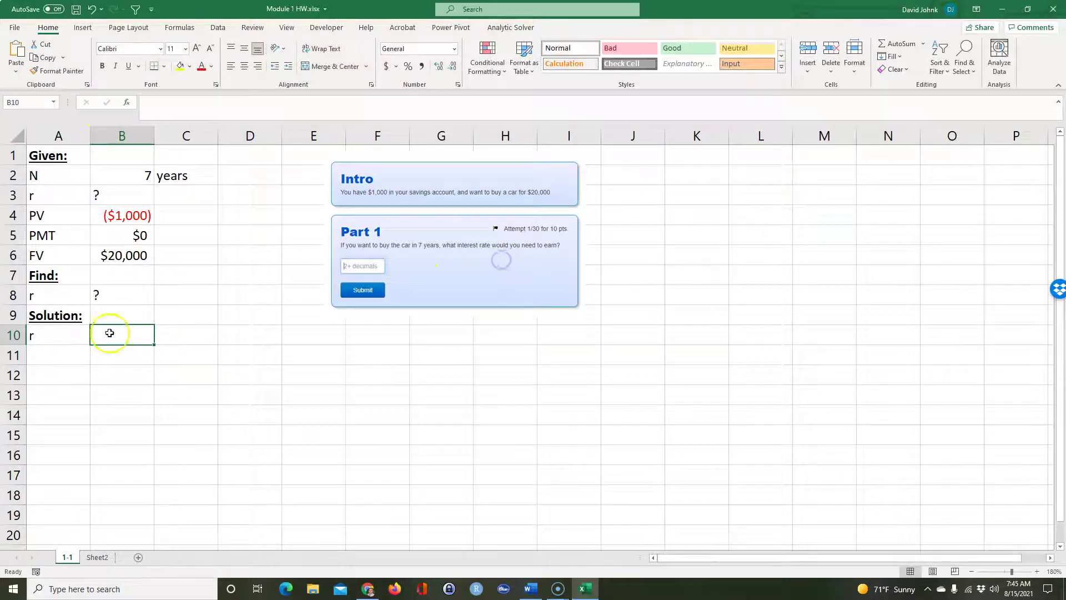
# Step: Begin a RATE formula in B10 with cell B2 as the number of periods
pyautogui.write('=rate(')
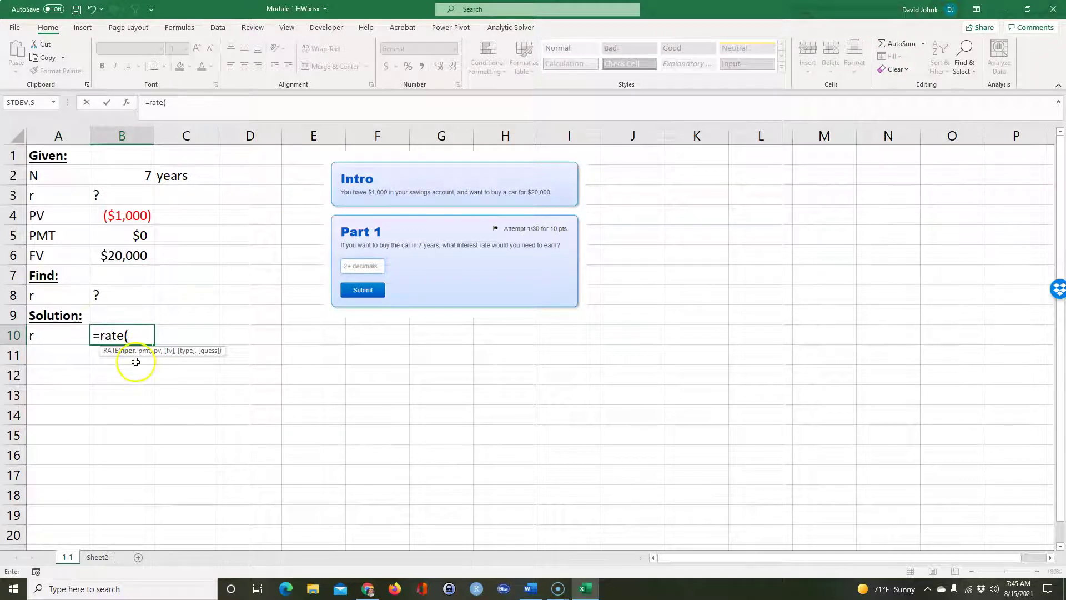
pyautogui.click(135, 177)
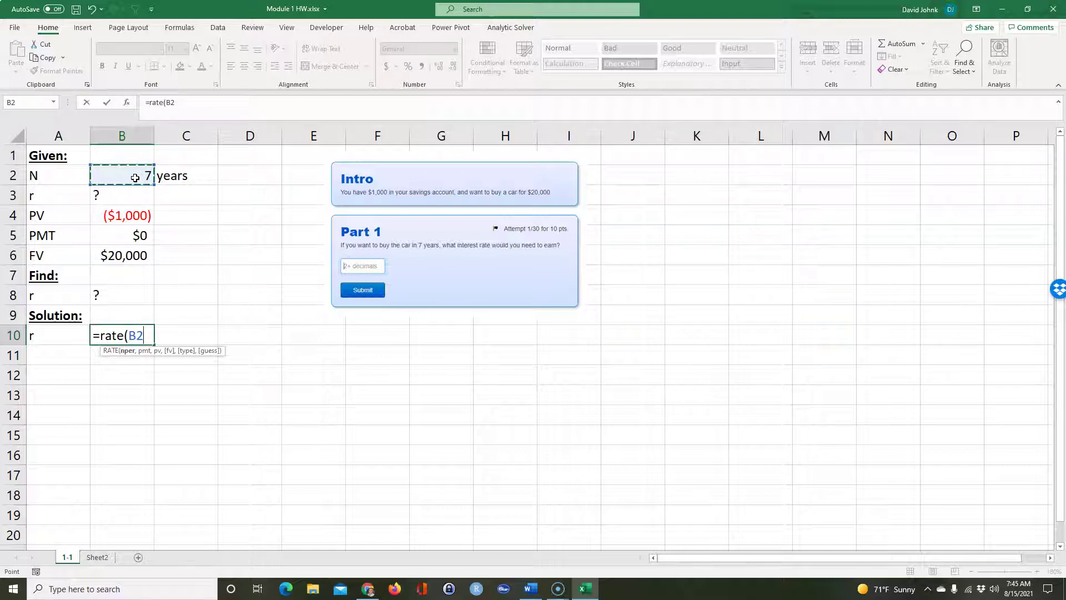
pyautogui.press('BackSpace')
pyautogui.press('BackSpace')
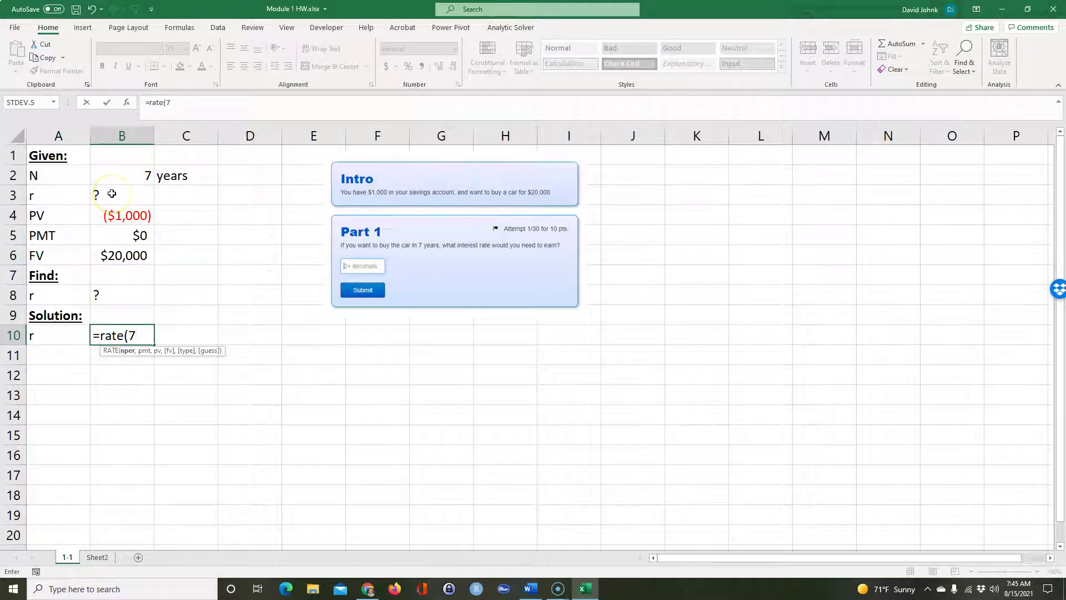
pyautogui.press('BackSpace')
pyautogui.click(127, 176)
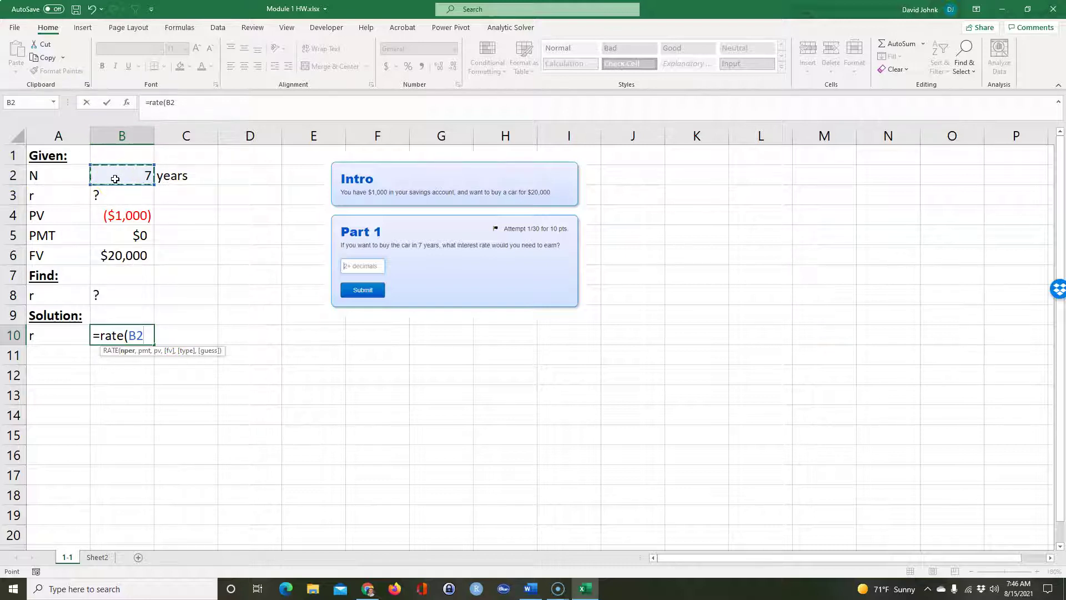
pyautogui.write(',')
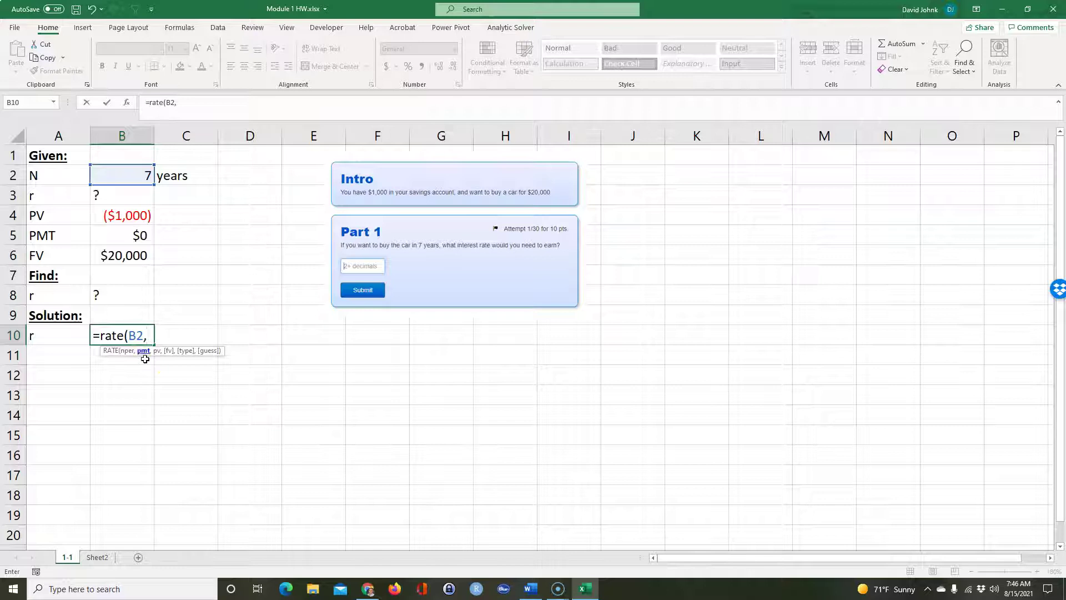
# Step: Complete the RATE formula in B10 with B5 as the payment, B4 as the present value and B6 as the future value
pyautogui.write(',')
pyautogui.click(117, 235)
pyautogui.write(',')
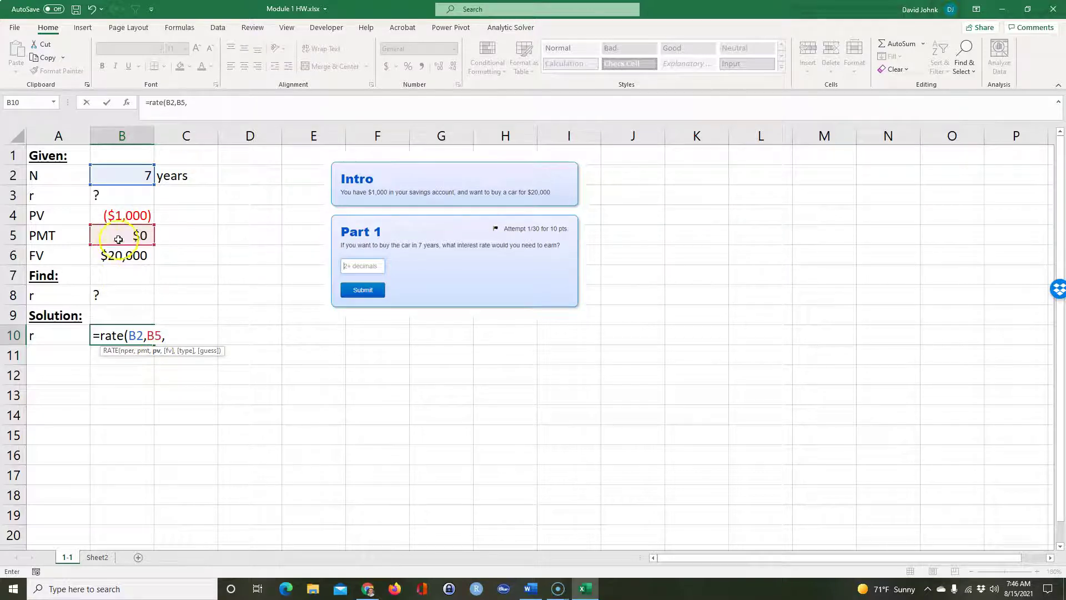
pyautogui.click(131, 217)
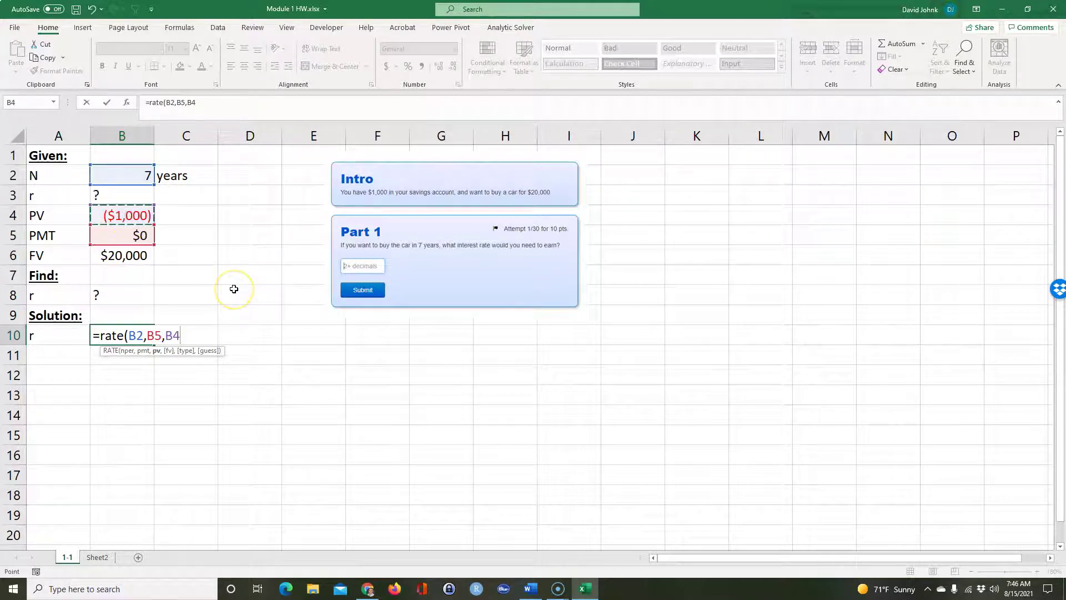
pyautogui.write(',')
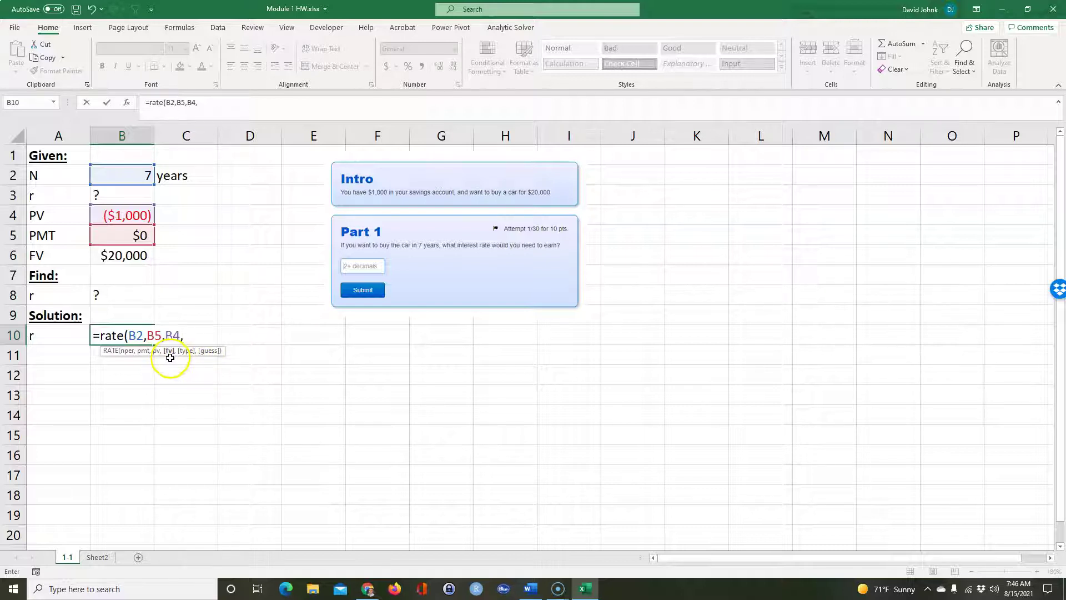
pyautogui.click(125, 255)
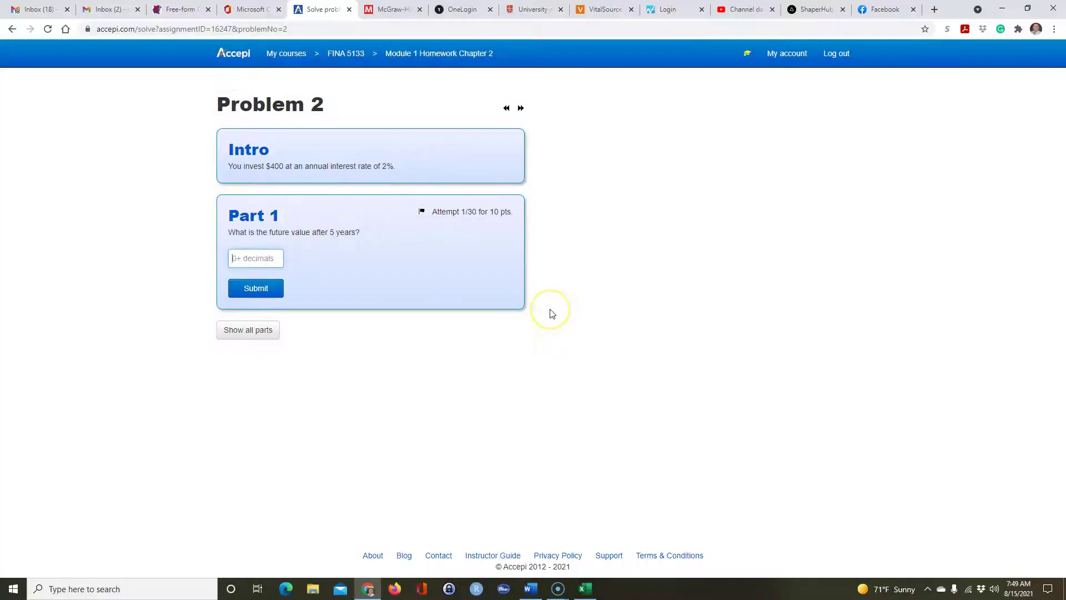
# Step: Switch to the Excel workbook and rename Sheet2 as 1-2
pyautogui.hotkey('alt', 'Tab')
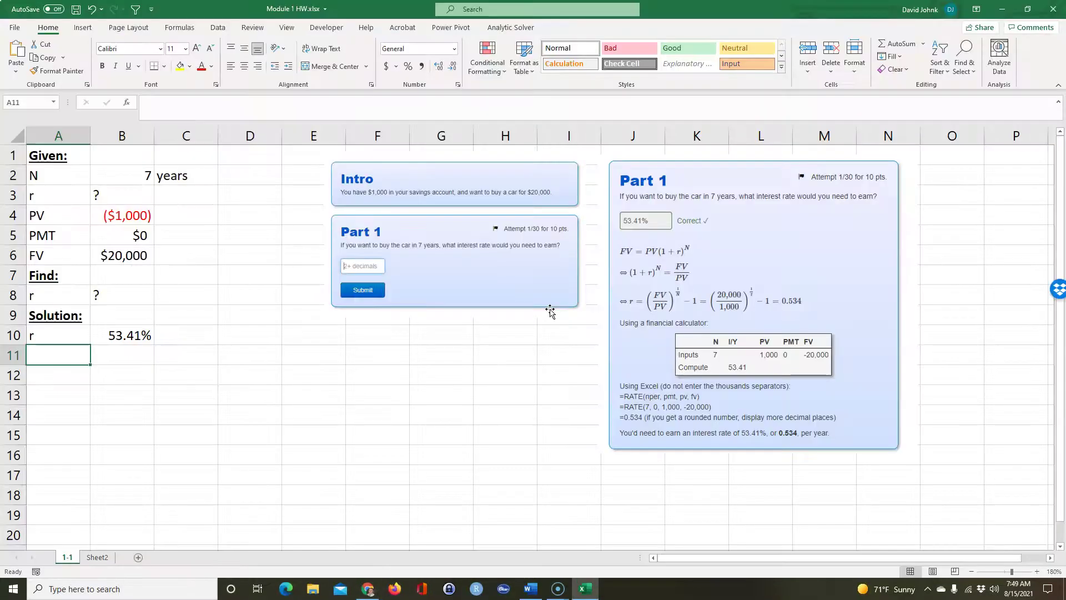
pyautogui.click(99, 558)
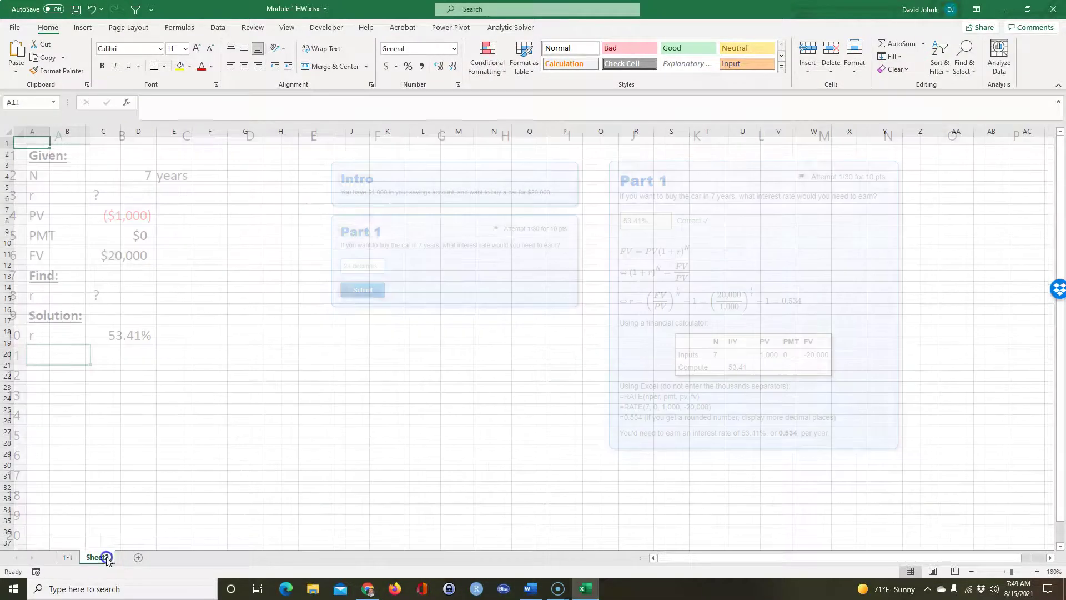
pyautogui.doubleClick(98, 557)
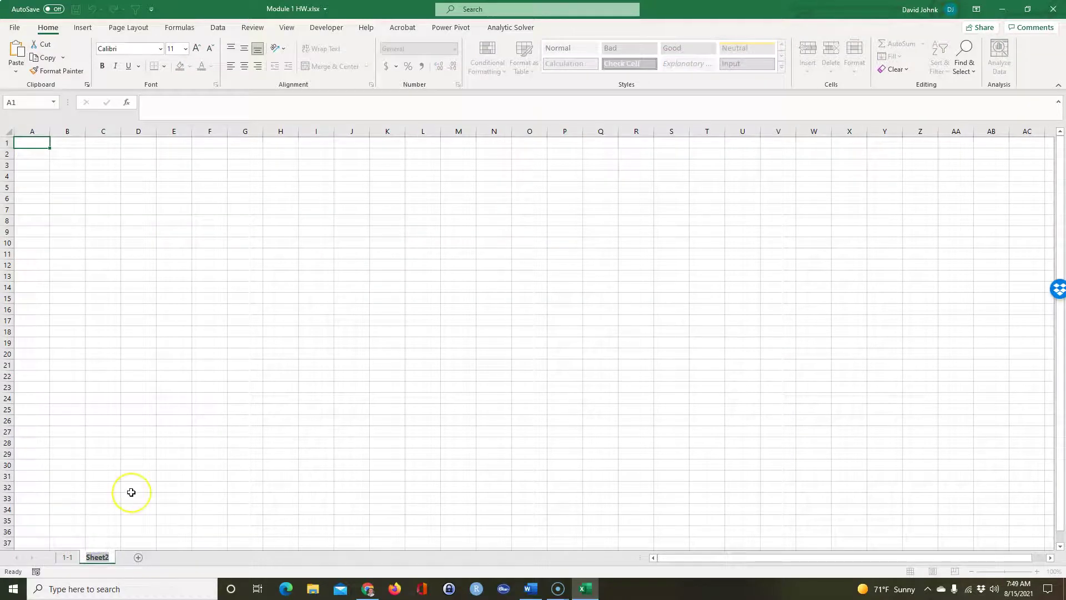
pyautogui.write('1-2')
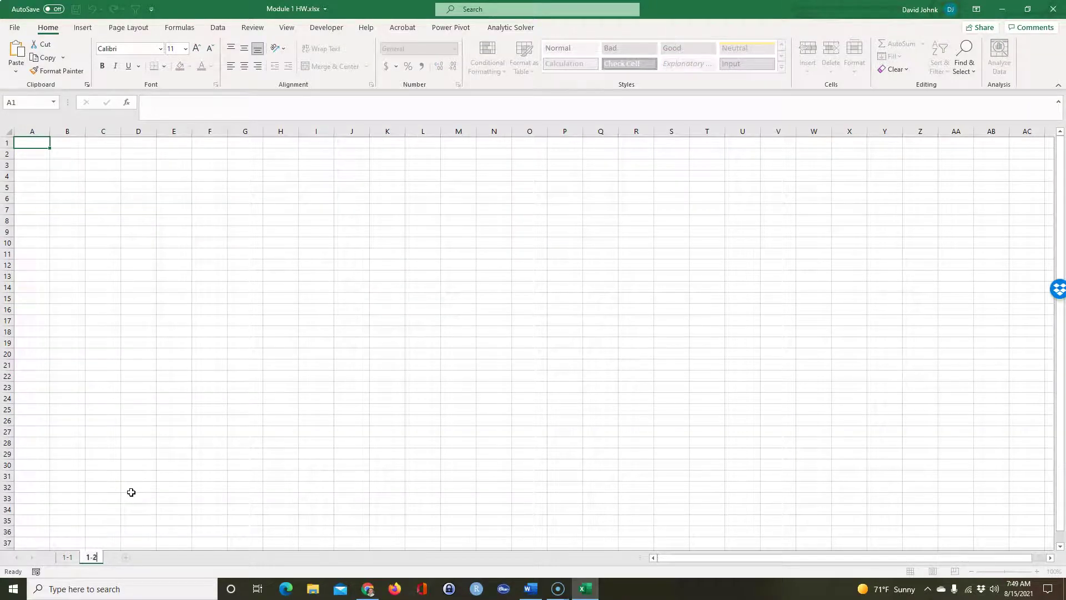
pyautogui.click(165, 472)
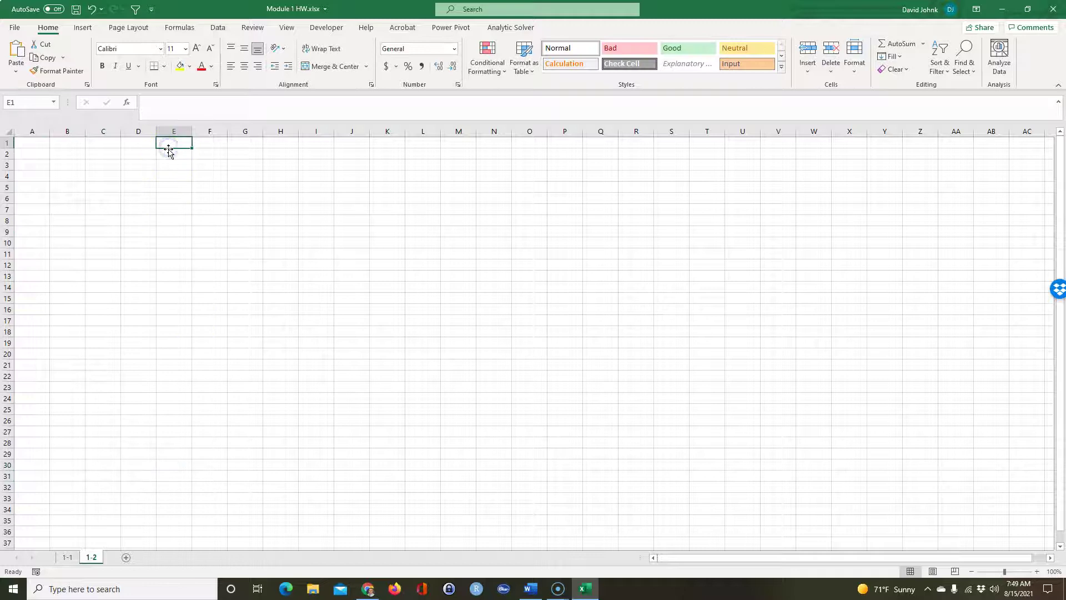
# Step: Place the copied problem image on sheet 1-2 and return to sheet 1-1
pyautogui.hotkey('ctrl', 'v')
pyautogui.moveTo(470, 364); pyautogui.dragTo(295, 257)
pyautogui.click(69, 558)
pyautogui.click(89, 557)
pyautogui.click(67, 557)
pyautogui.click(88, 557)
pyautogui.click(67, 557)
# Step: Show the formulas on sheet 1-1 to examine the RATE formula in B10, and return to the values view
pyautogui.click(218, 283)
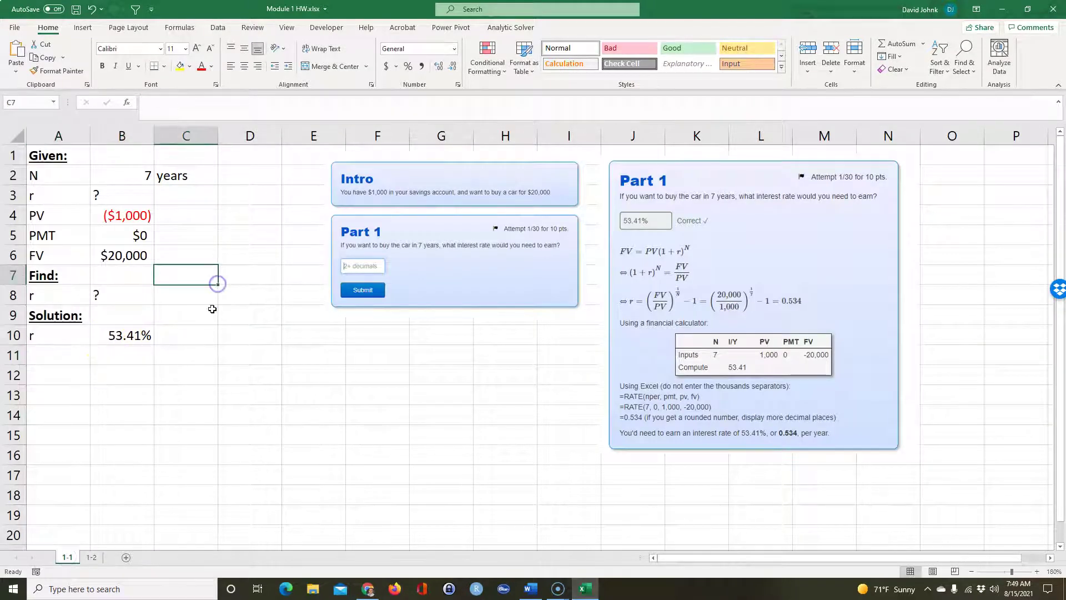
pyautogui.hotkey('ctrl', '`')
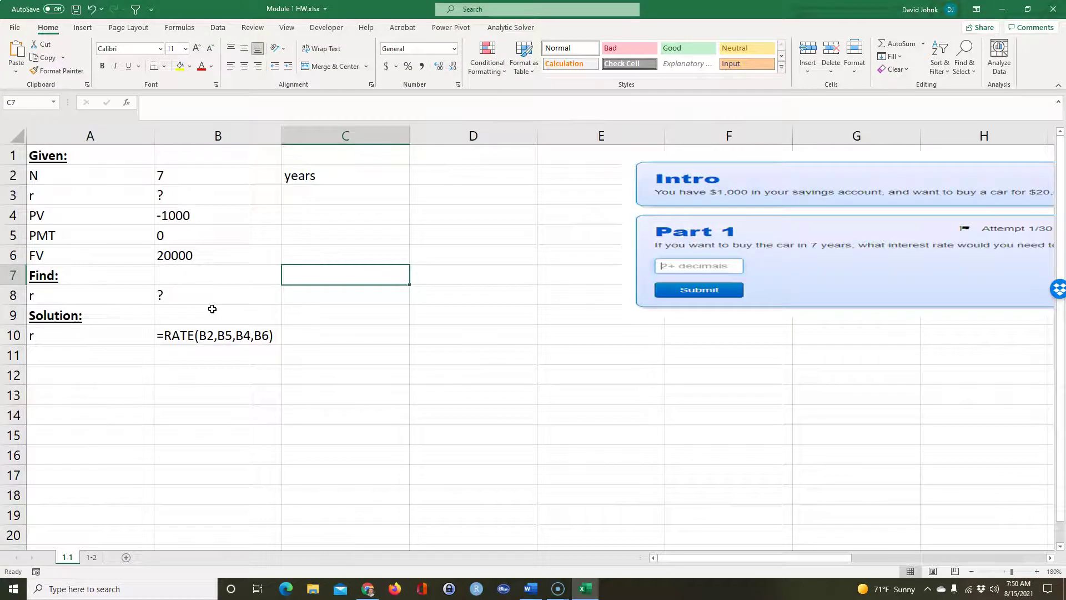
pyautogui.click(193, 333)
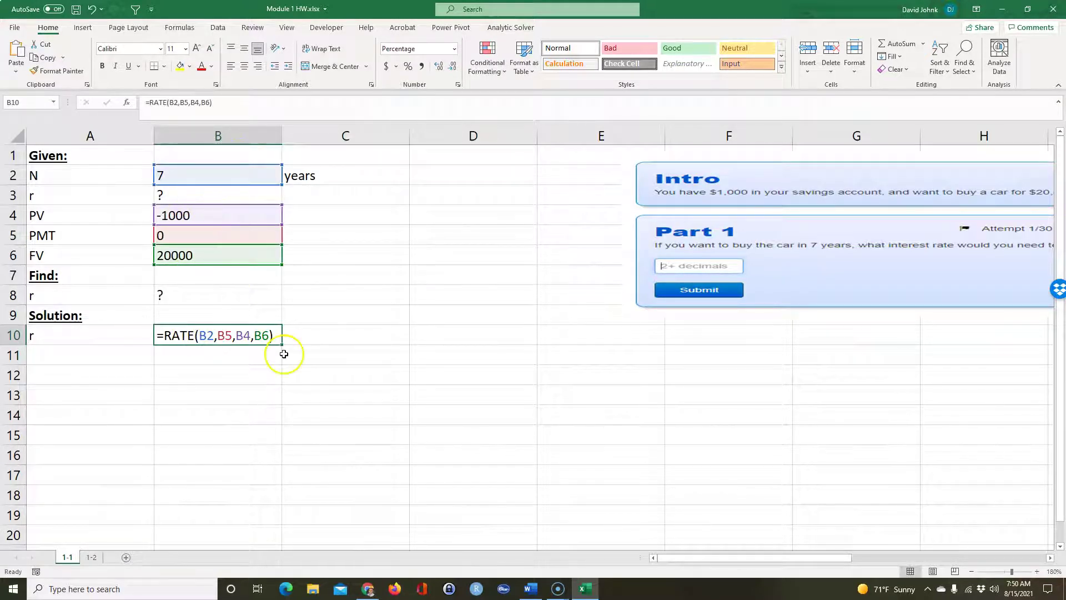
pyautogui.hotkey('ctrl', '`')
pyautogui.hotkey('ctrl', '`')
pyautogui.hotkey('ctrl', '`')
pyautogui.hotkey('ctrl', '`')
pyautogui.hotkey('ctrl', '`')
pyautogui.click(226, 399)
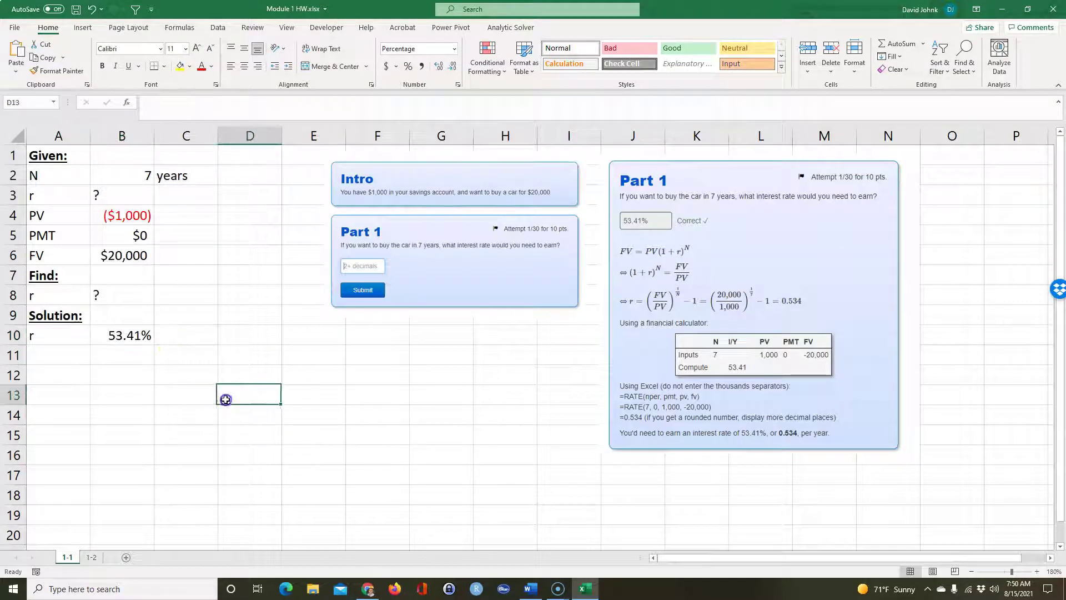
# Step: Enter a FORMULATEXT formula in C10 that refers to B10 so the RATE formula is written beside the answer
pyautogui.click(186, 337)
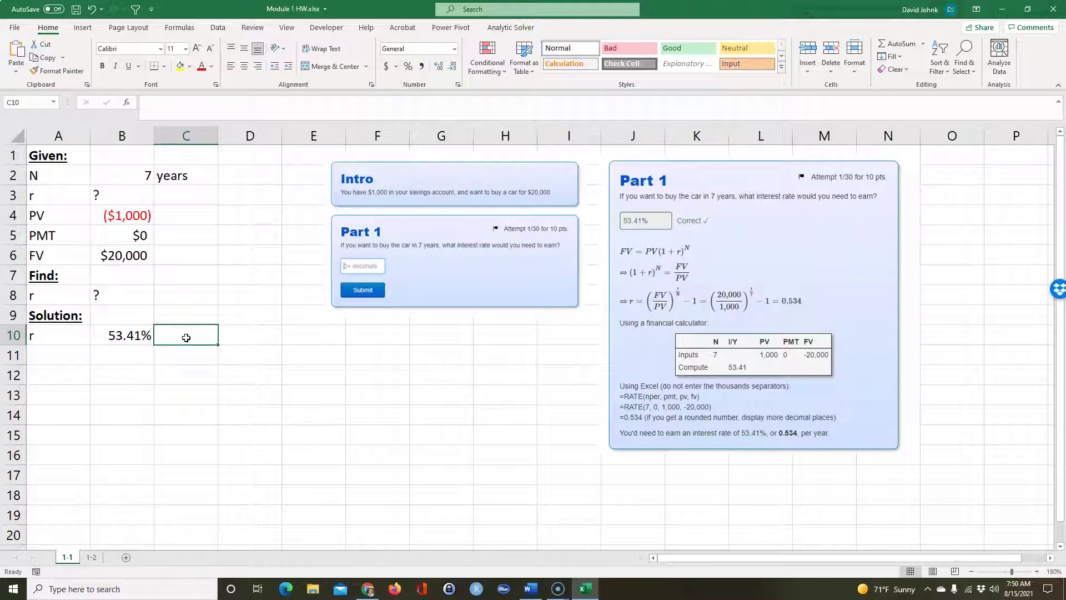
pyautogui.write('=form')
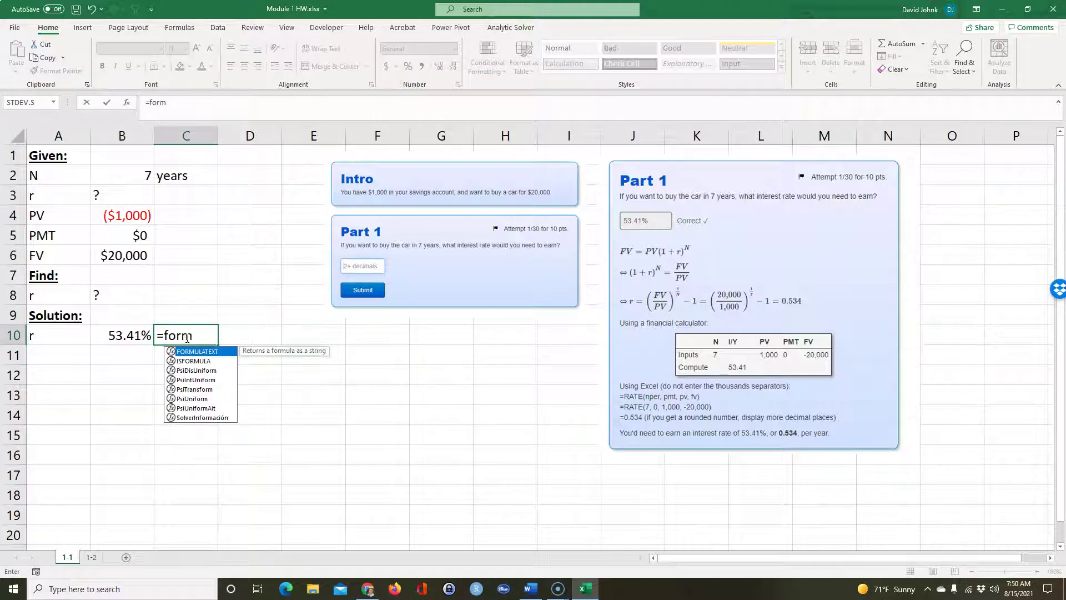
pyautogui.write('ulatext(')
pyautogui.click(124, 333)
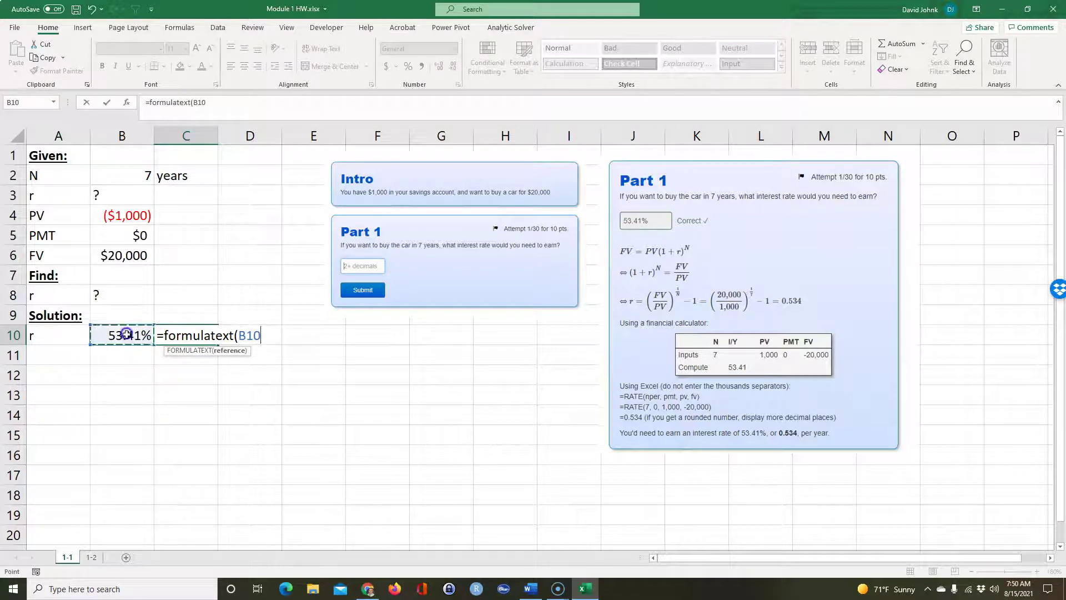
pyautogui.press('Return')
# Step: Highlight the answer cells A10:B10 with a yellow fill
pyautogui.moveTo(45, 336); pyautogui.dragTo(125, 335)
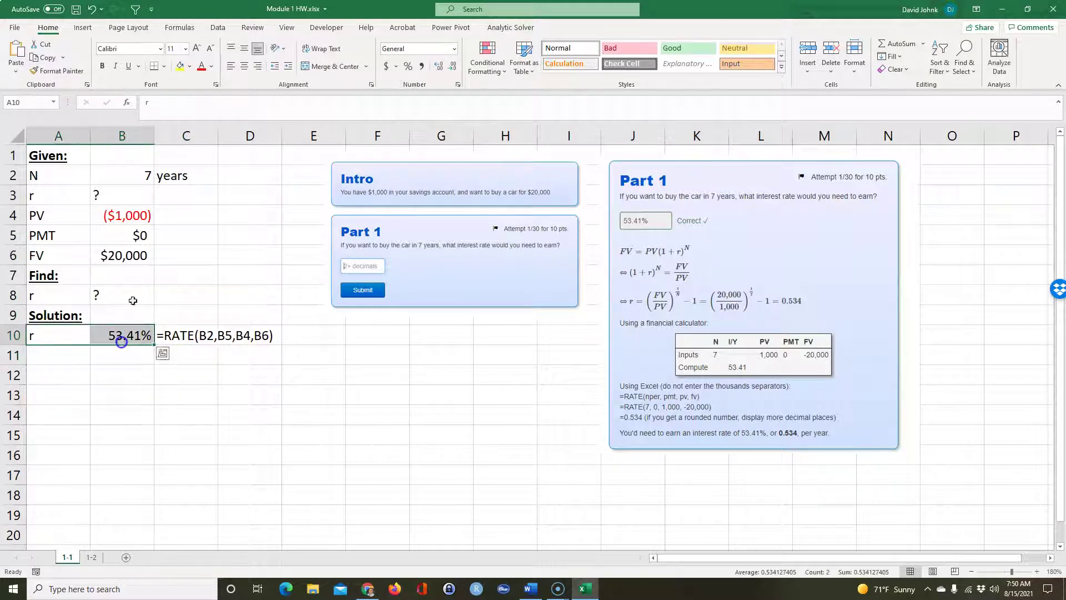
pyautogui.click(180, 68)
pyautogui.click(115, 390)
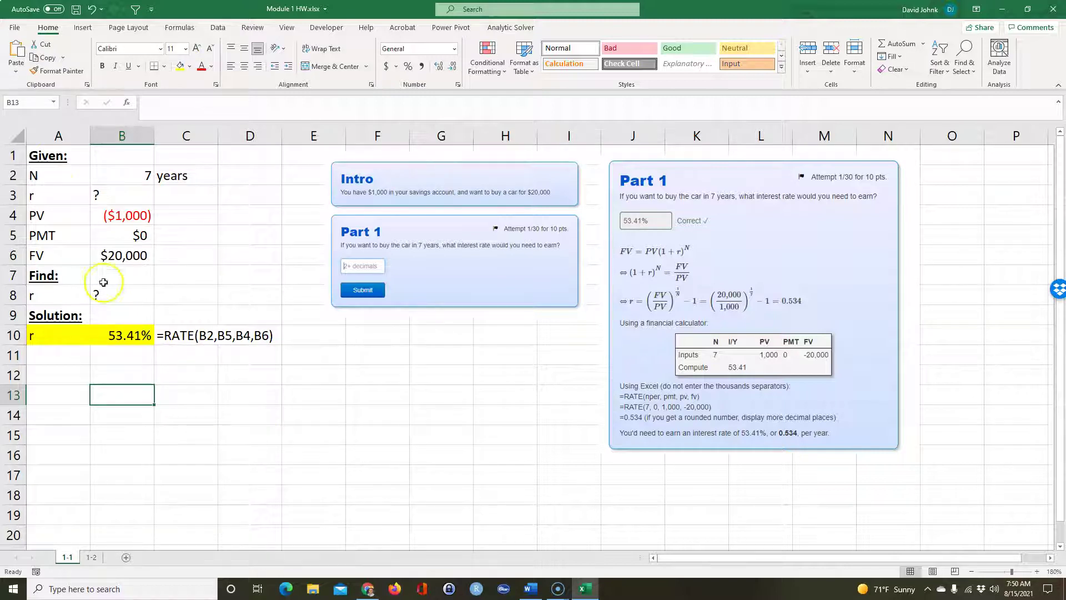
# Step: Review the Given, Find and Solution headings and compare the B10 answer in the values and formulas views
pyautogui.click(48, 156)
pyautogui.click(40, 275)
pyautogui.click(47, 315)
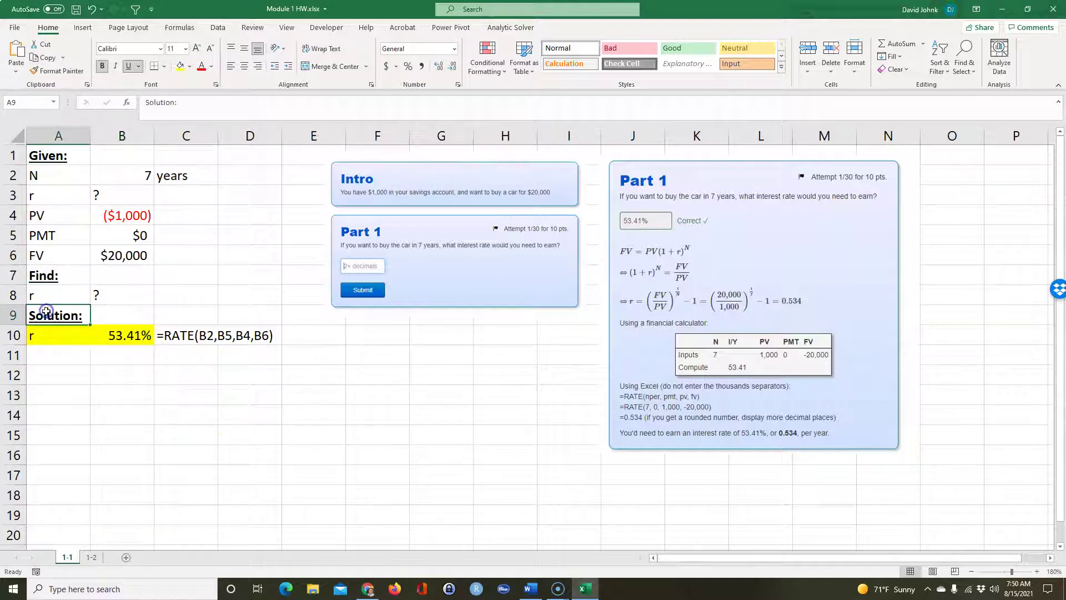
pyautogui.click(133, 343)
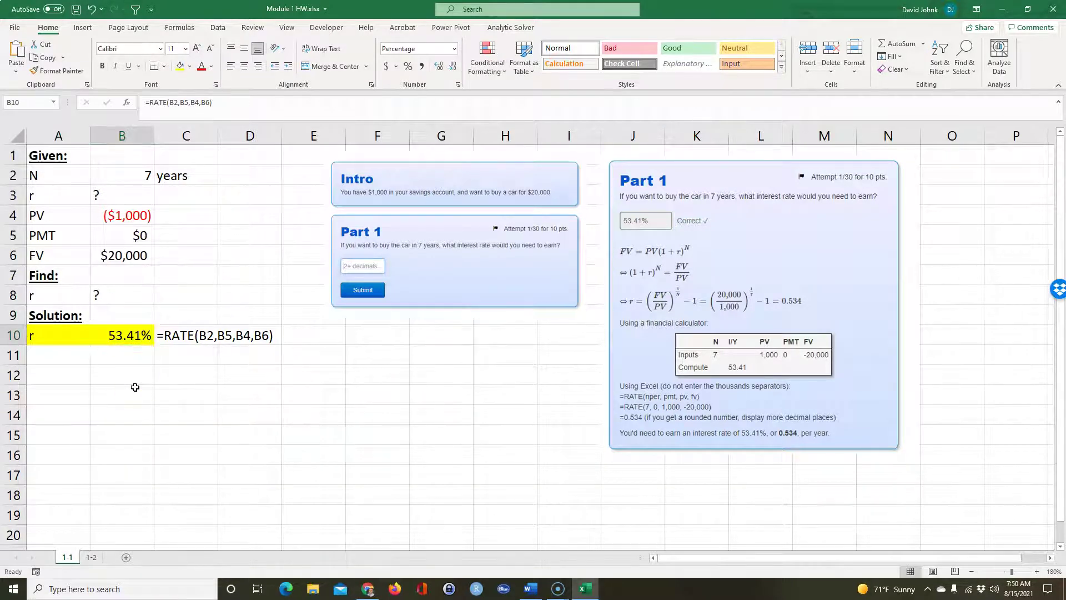
pyautogui.hotkey('ctrl', '`')
pyautogui.hotkey('ctrl', '`')
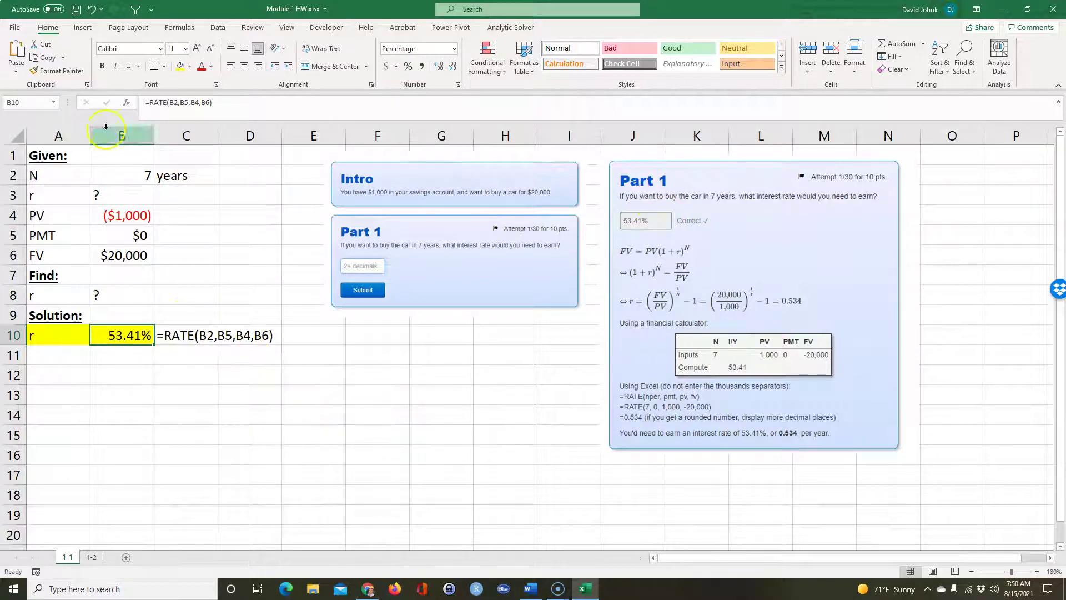
pyautogui.hotkey('ctrl', '`')
pyautogui.hotkey('ctrl', '`')
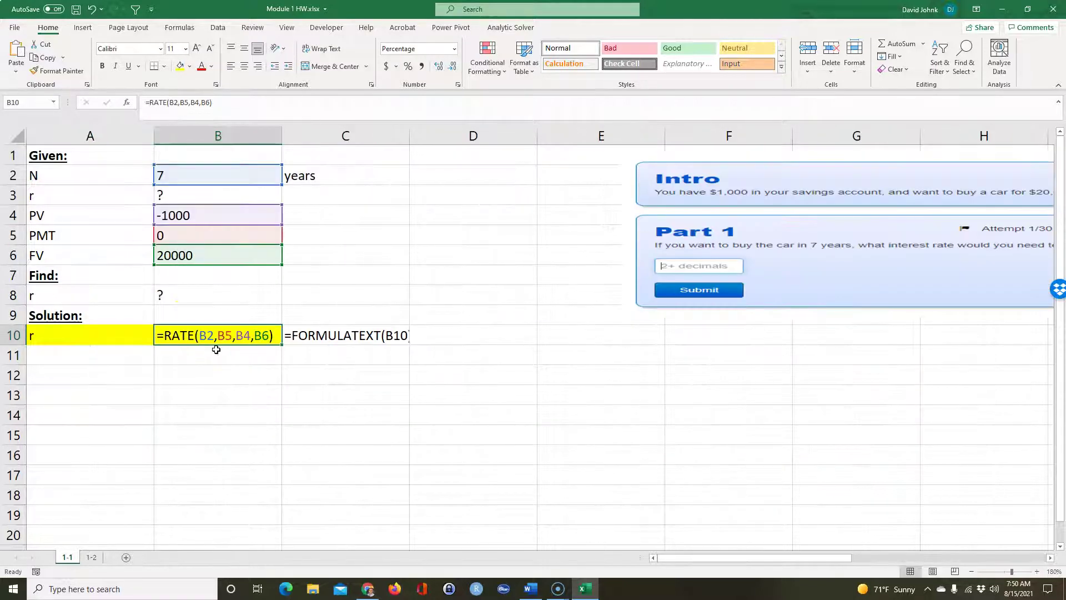
pyautogui.click(113, 331)
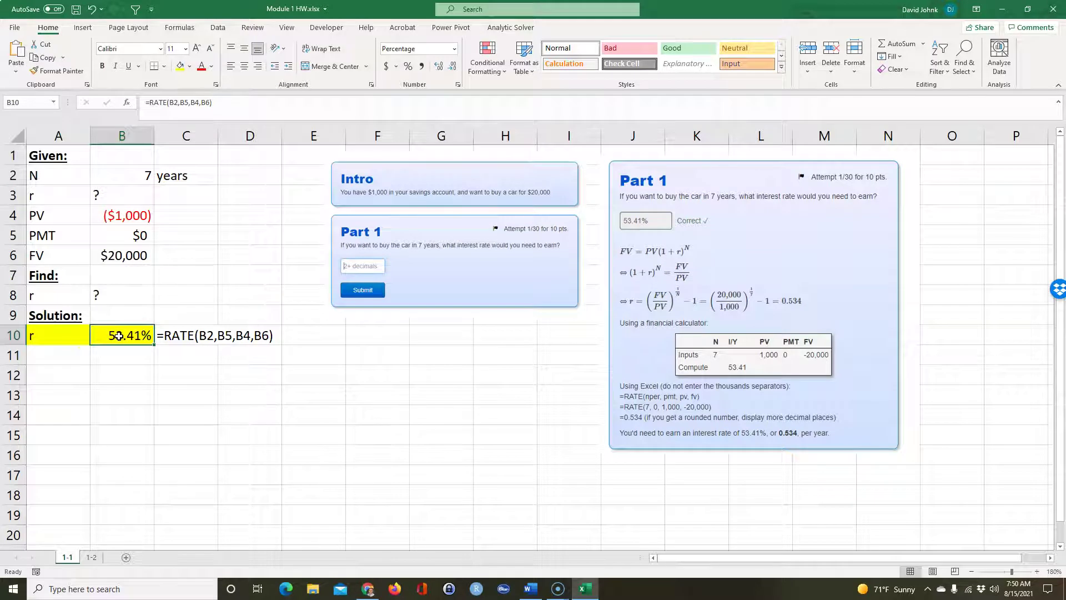
pyautogui.hotkey('ctrl', '`')
pyautogui.hotkey('ctrl', '`')
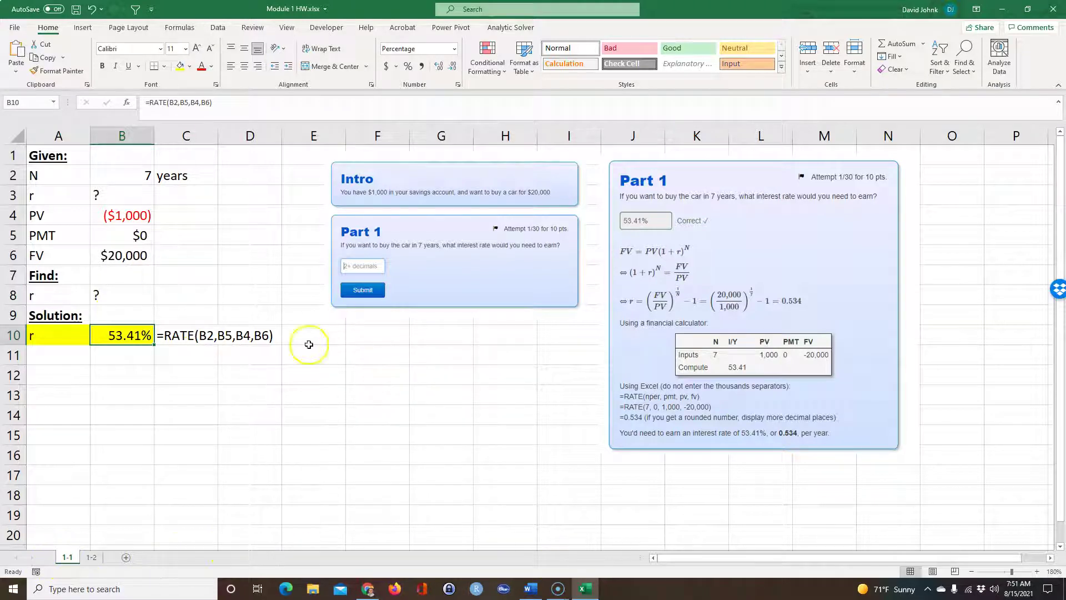
pyautogui.click(137, 394)
pyautogui.click(132, 333)
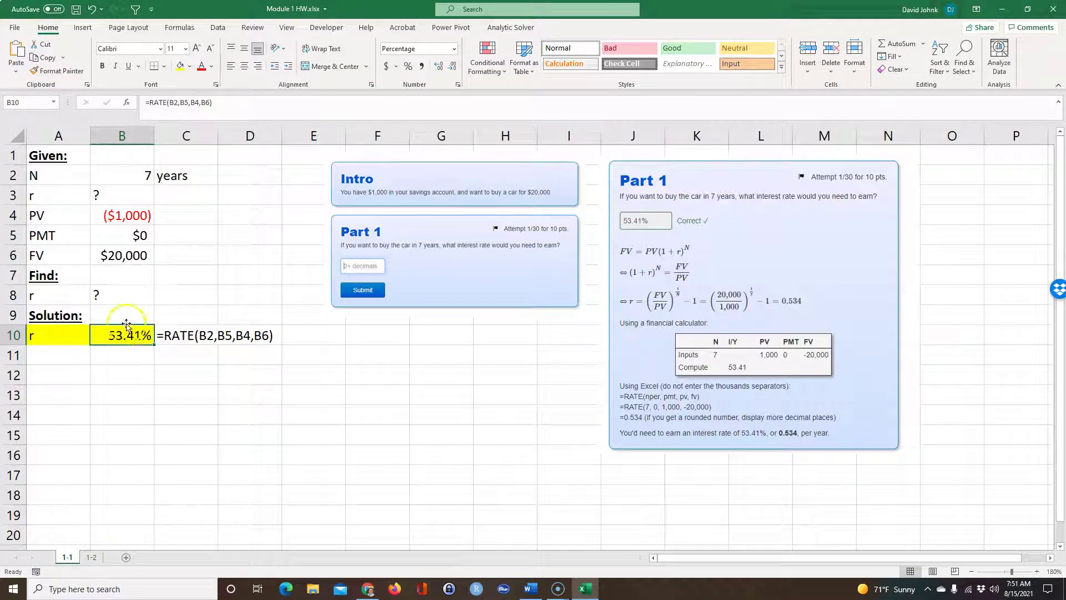
pyautogui.click(142, 402)
pyautogui.click(153, 337)
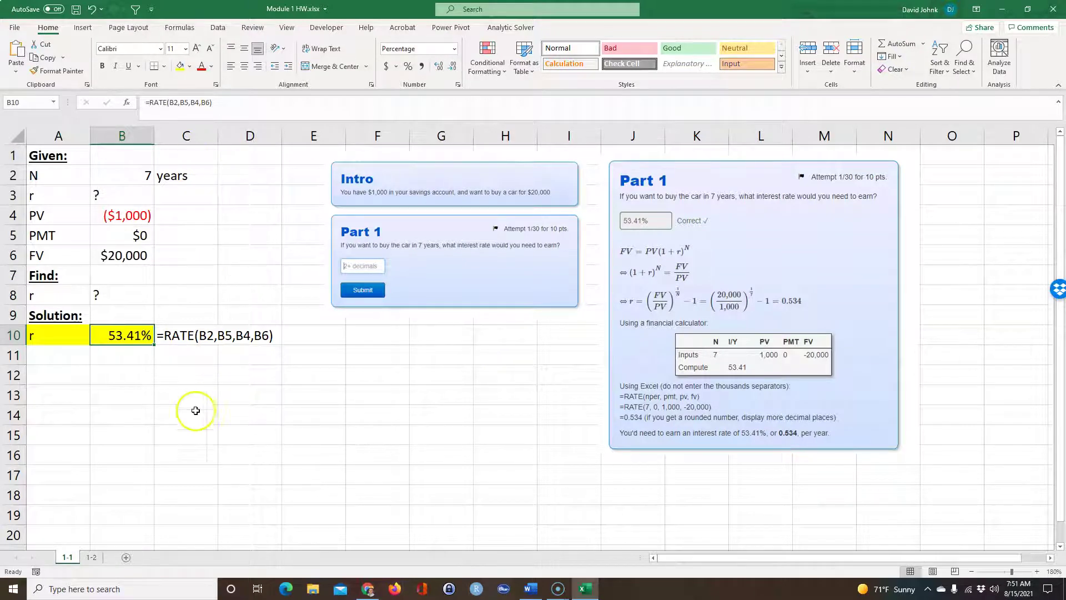
pyautogui.click(121, 395)
pyautogui.click(121, 335)
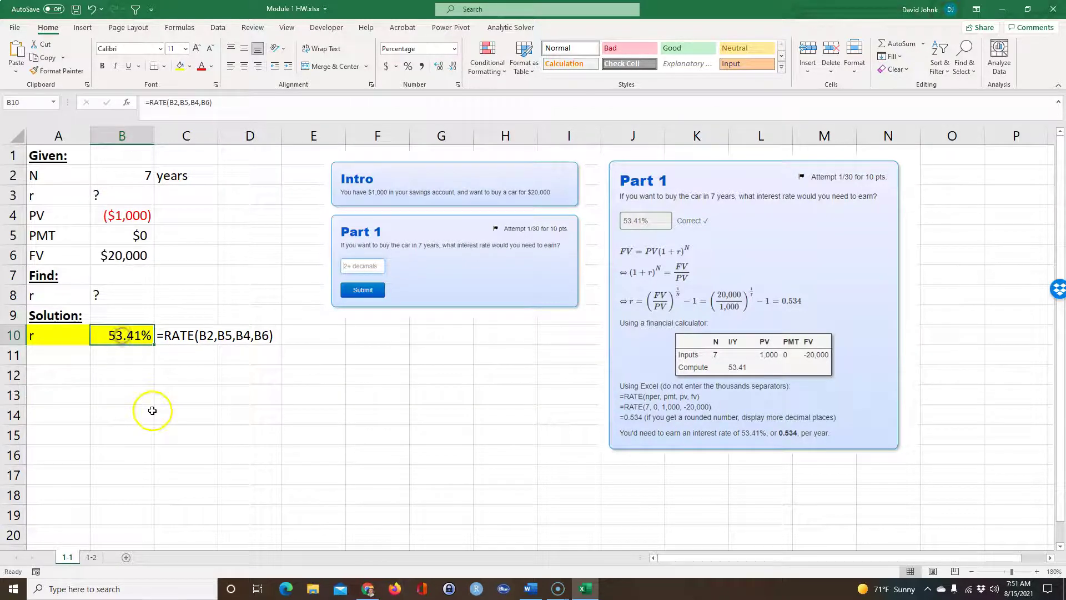
# Step: Open sheet 1-2, enlarge its view to 180%, and deselect the Problem 2 picture
pyautogui.click(92, 558)
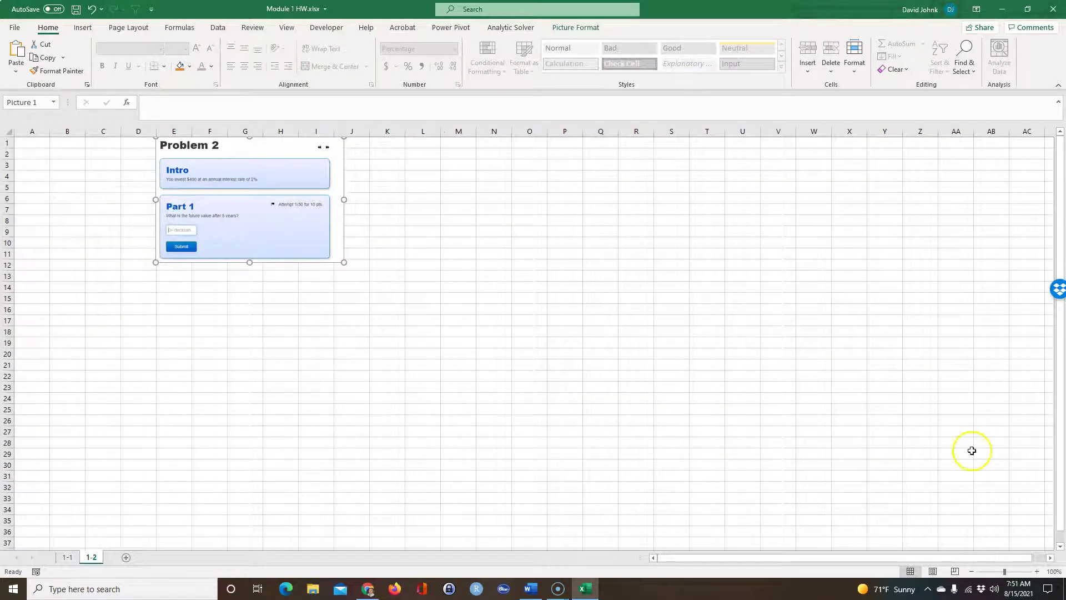
pyautogui.click(1036, 572)
pyautogui.click(1037, 572)
pyautogui.click(1037, 572)
pyautogui.click(1037, 572)
pyautogui.click(1037, 571)
pyautogui.click(1037, 571)
pyautogui.click(1037, 572)
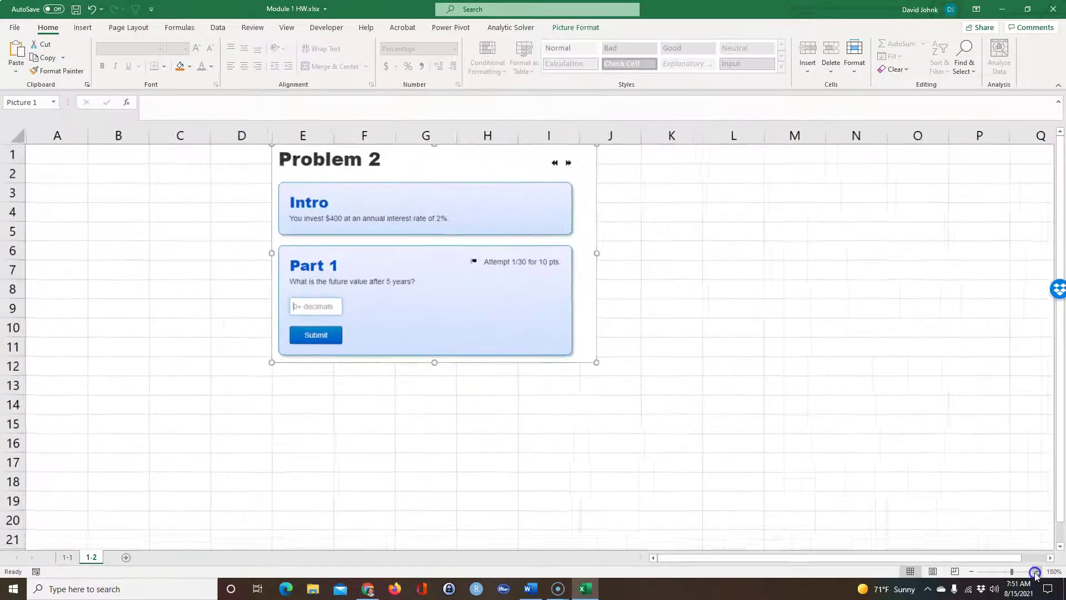
pyautogui.click(1037, 572)
pyautogui.click(351, 463)
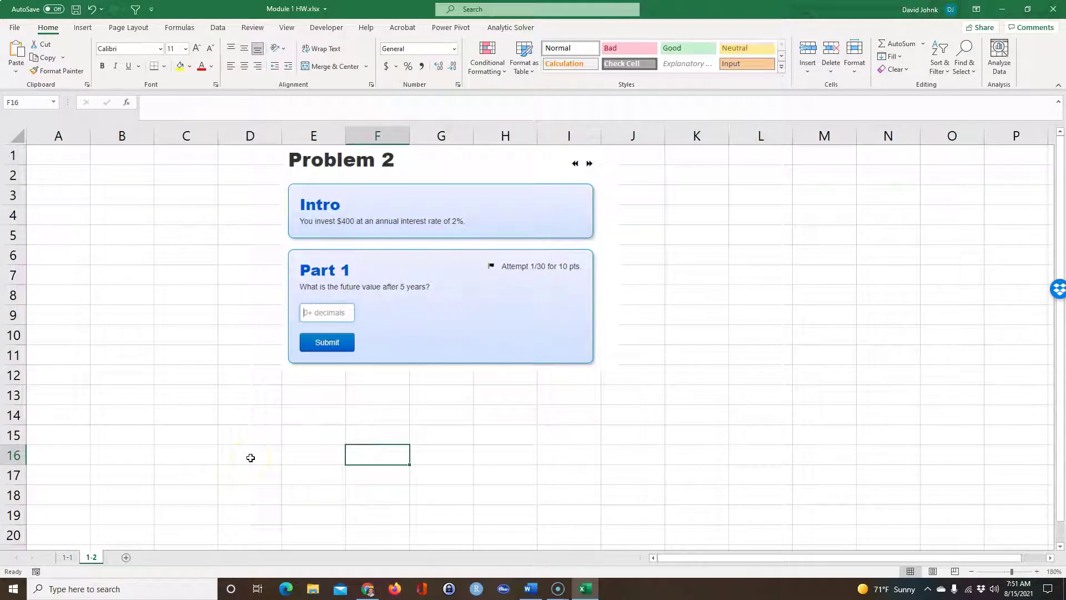
# Step: Copy the Given/Find/Solution label column A1:A10 from sheet 1-1 and paste it at A1 on sheet 1-2
pyautogui.click(67, 557)
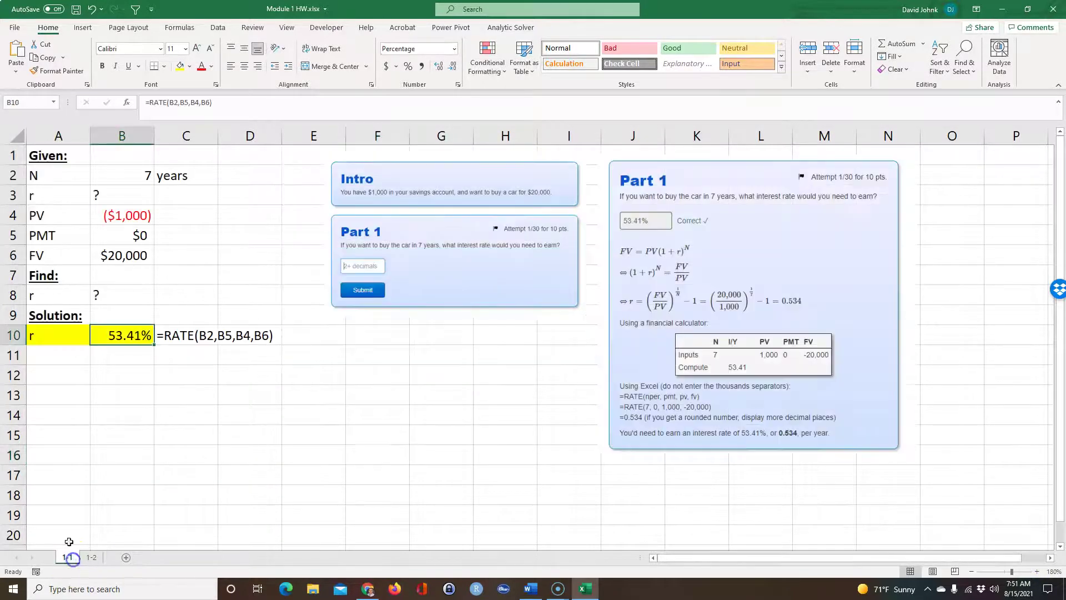
pyautogui.moveTo(46, 156); pyautogui.dragTo(48, 338)
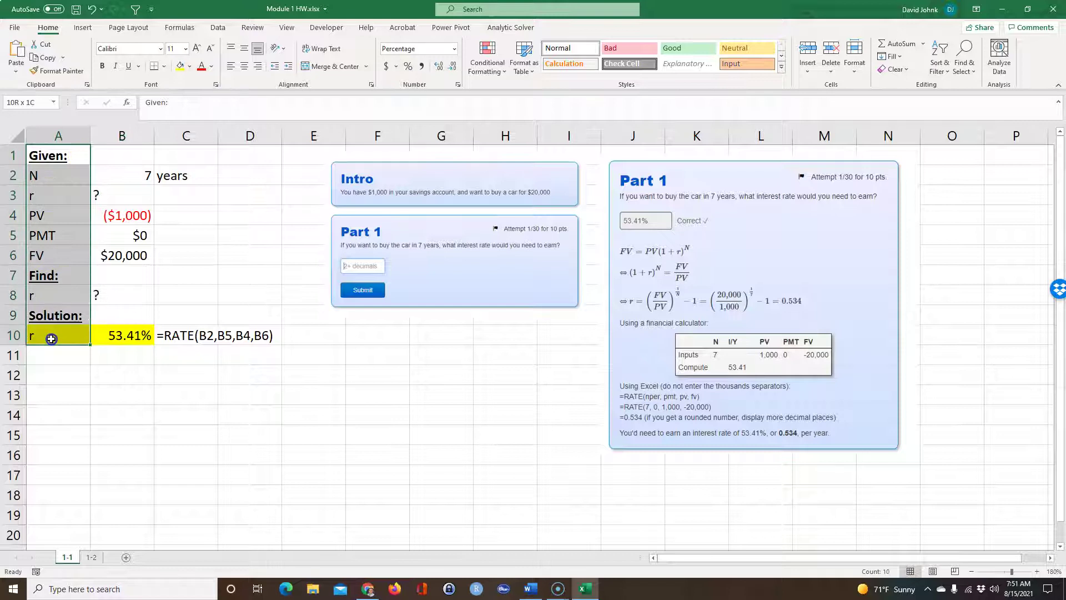
pyautogui.rightClick(48, 257)
pyautogui.click(75, 271)
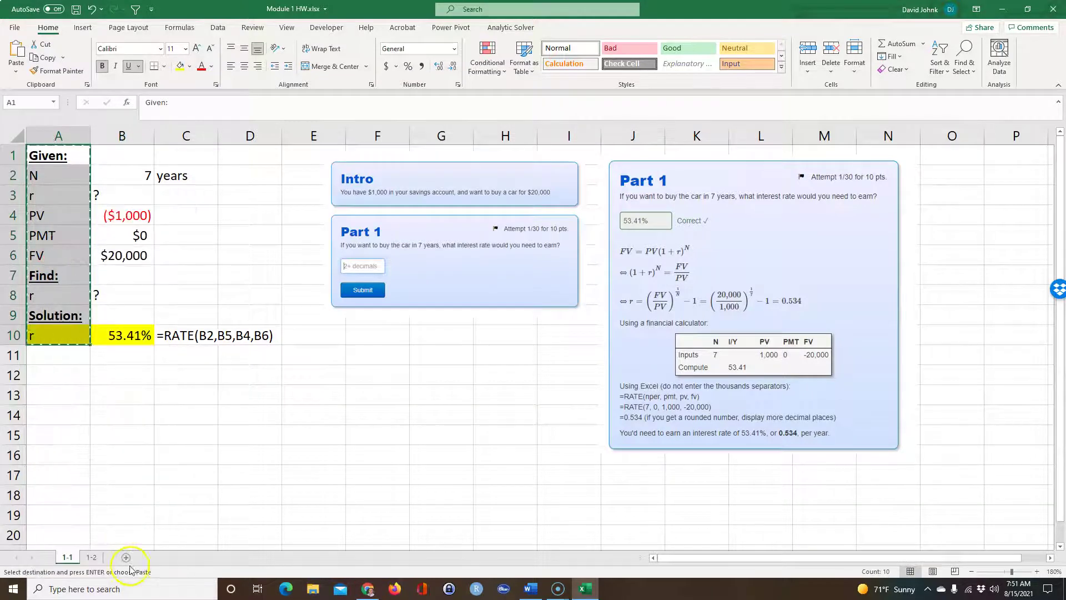
pyautogui.click(91, 557)
pyautogui.click(55, 155)
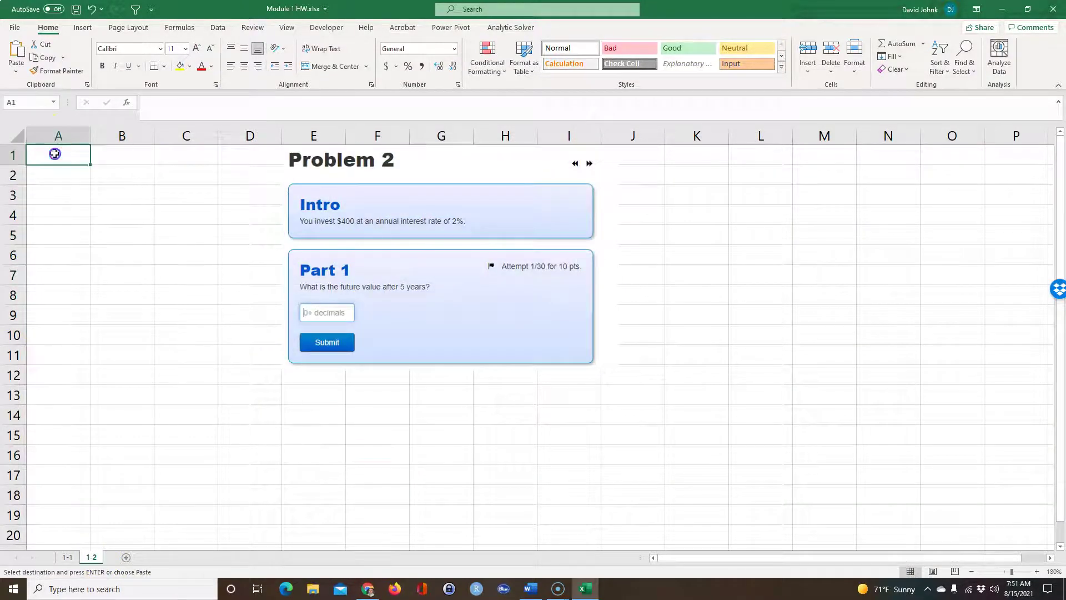
pyautogui.rightClick(56, 156)
pyautogui.click(84, 211)
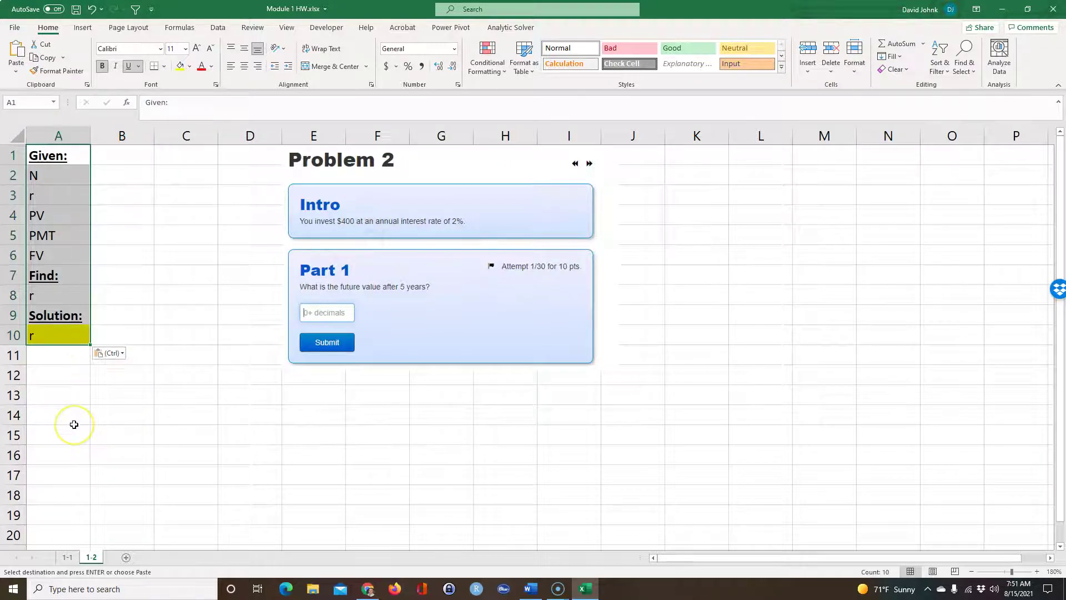
pyautogui.click(121, 436)
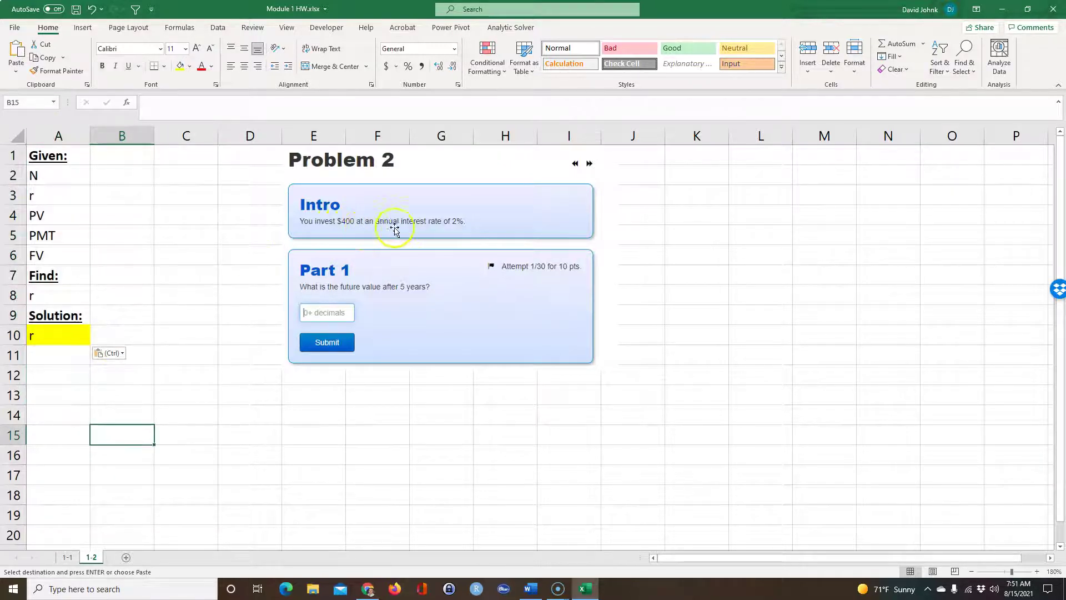
# Step: Enter the $400 investment as a negative currency amount for PV in B4
pyautogui.click(117, 213)
pyautogui.write('$')
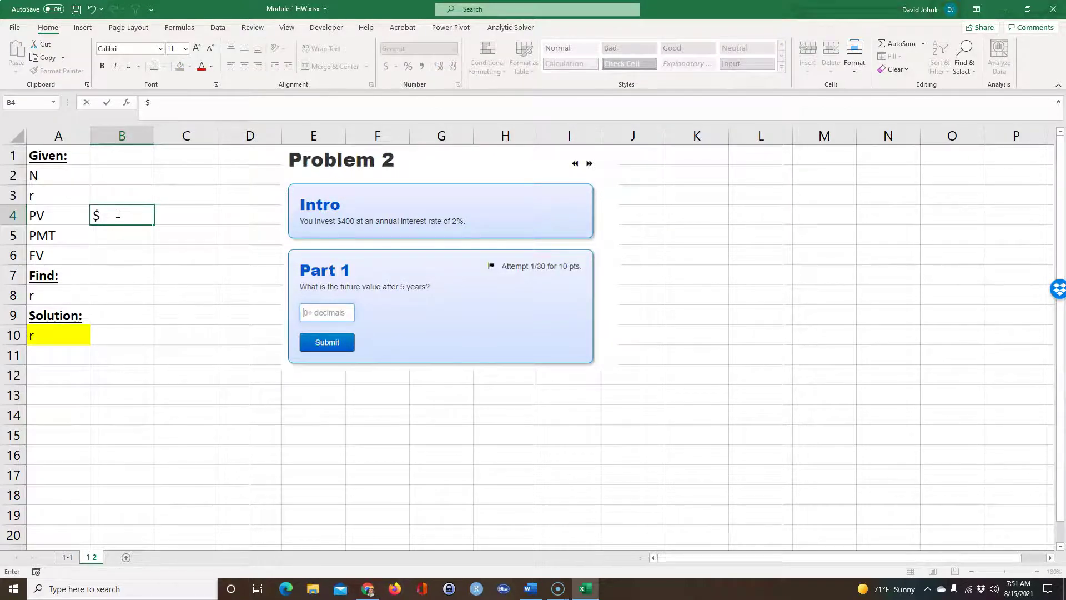
pyautogui.write('400')
pyautogui.press('Return')
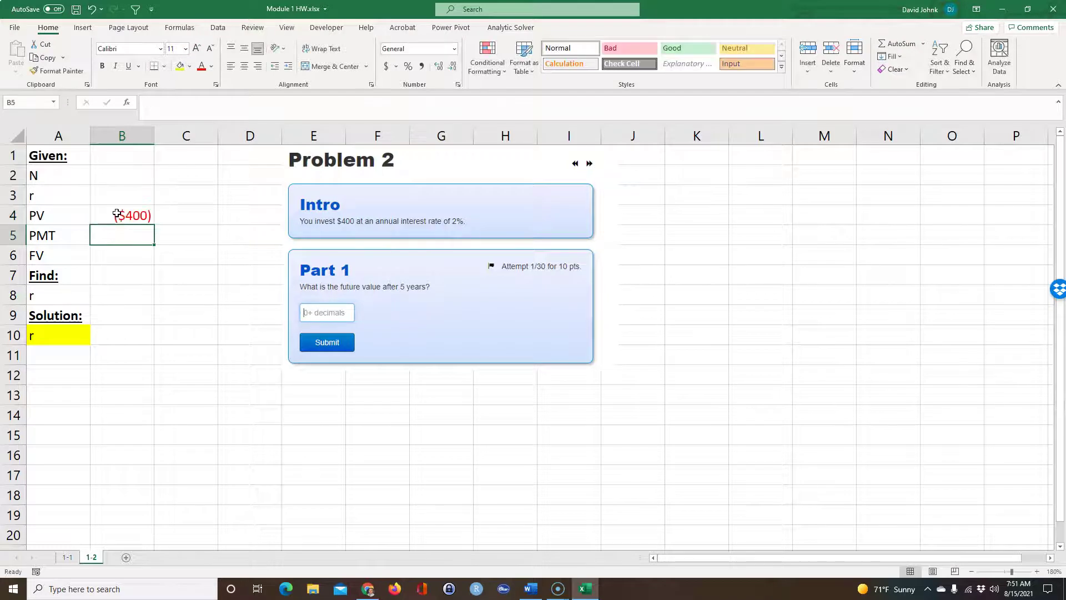
# Step: Enter 2% for r in B3 and the note "annual rte" beside it in C3
pyautogui.click(113, 196)
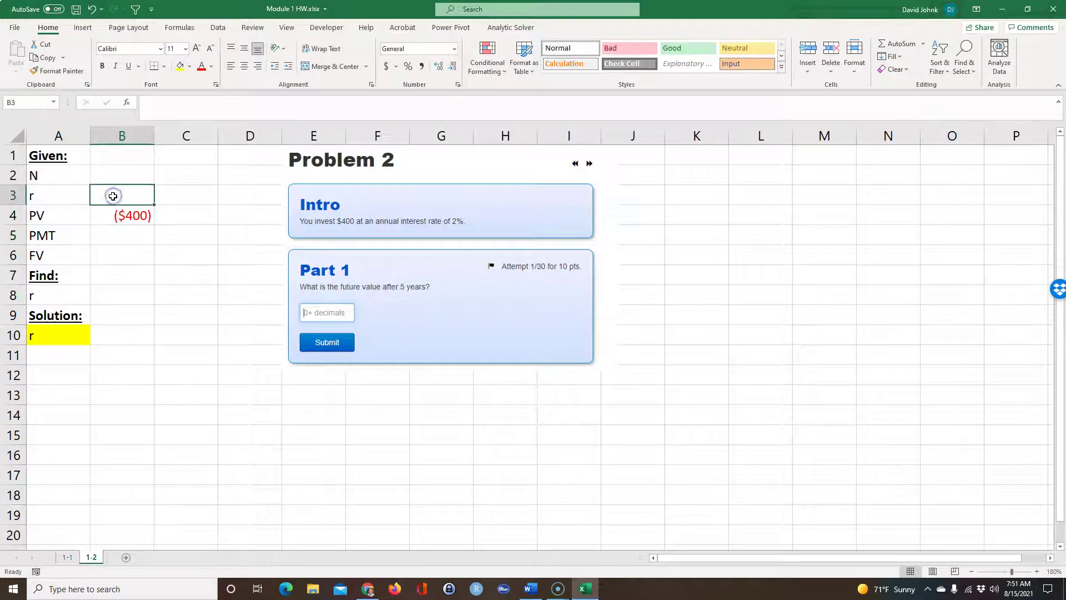
pyautogui.write('2')
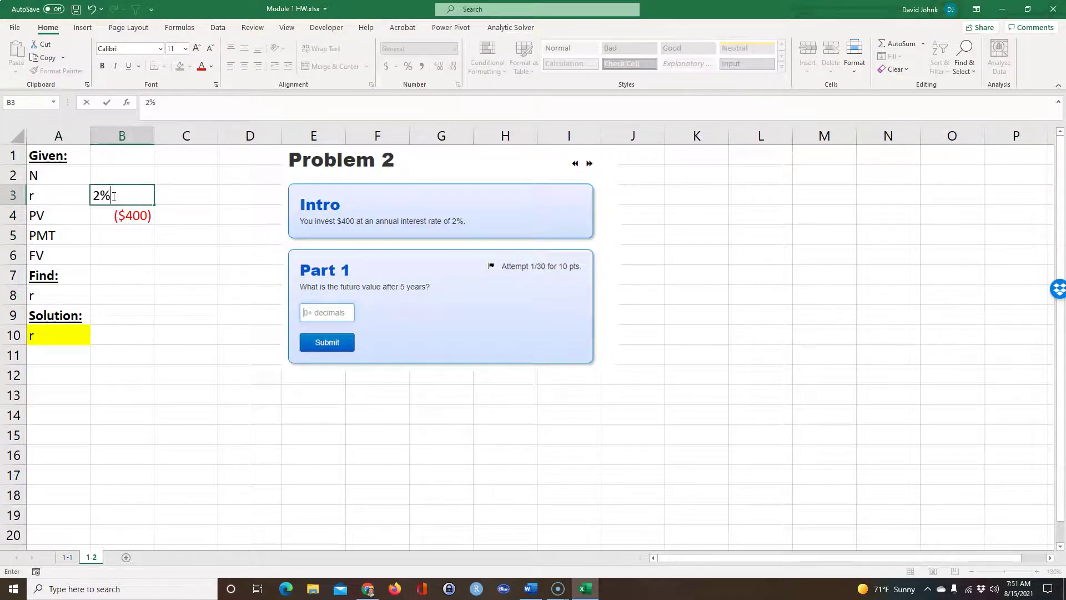
pyautogui.press('Tab')
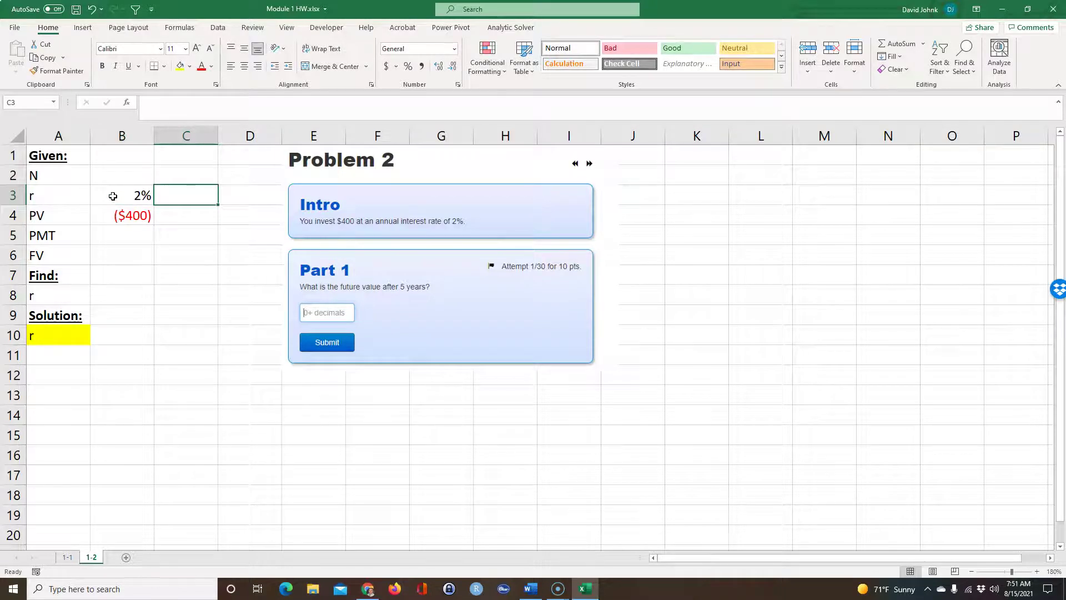
pyautogui.write('ann')
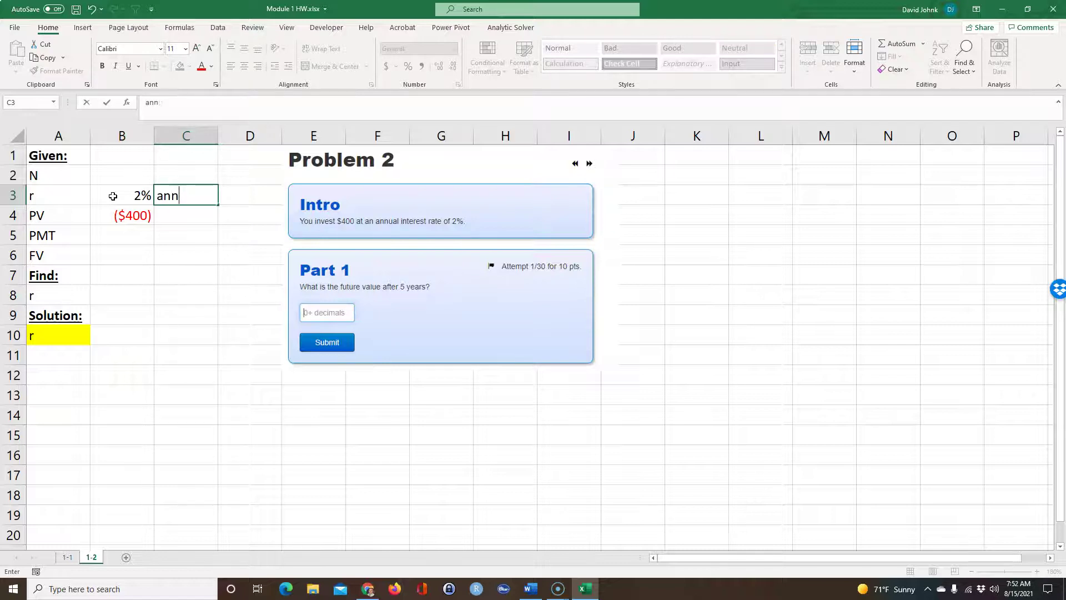
pyautogui.write('ual rte')
pyautogui.press('Return')
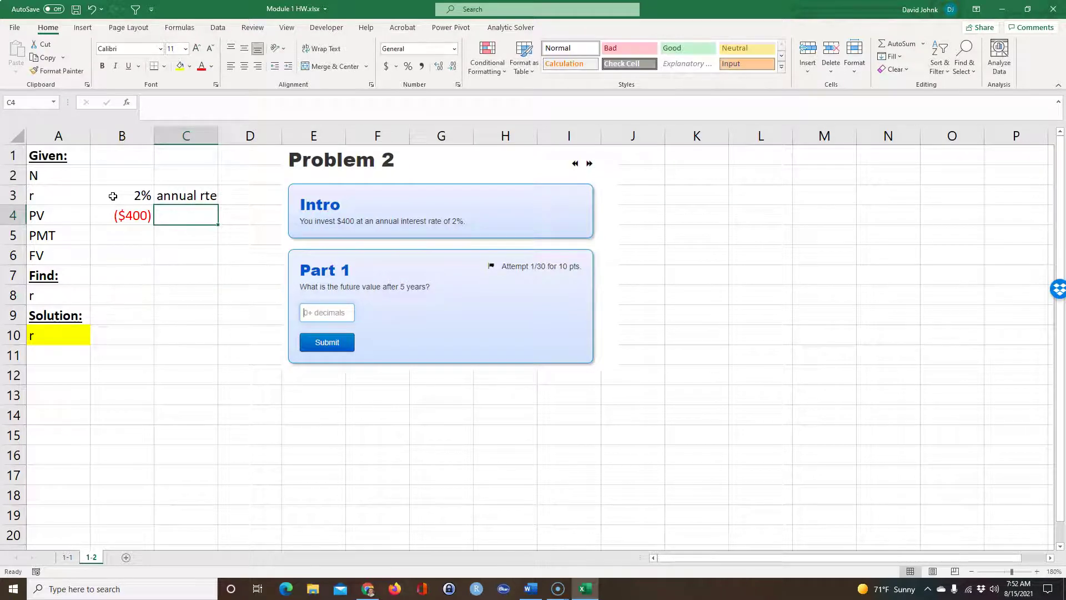
# Step: Enter a question mark for FV in B6 and for PMT in B5
pyautogui.press('Down')
pyautogui.press('Down')
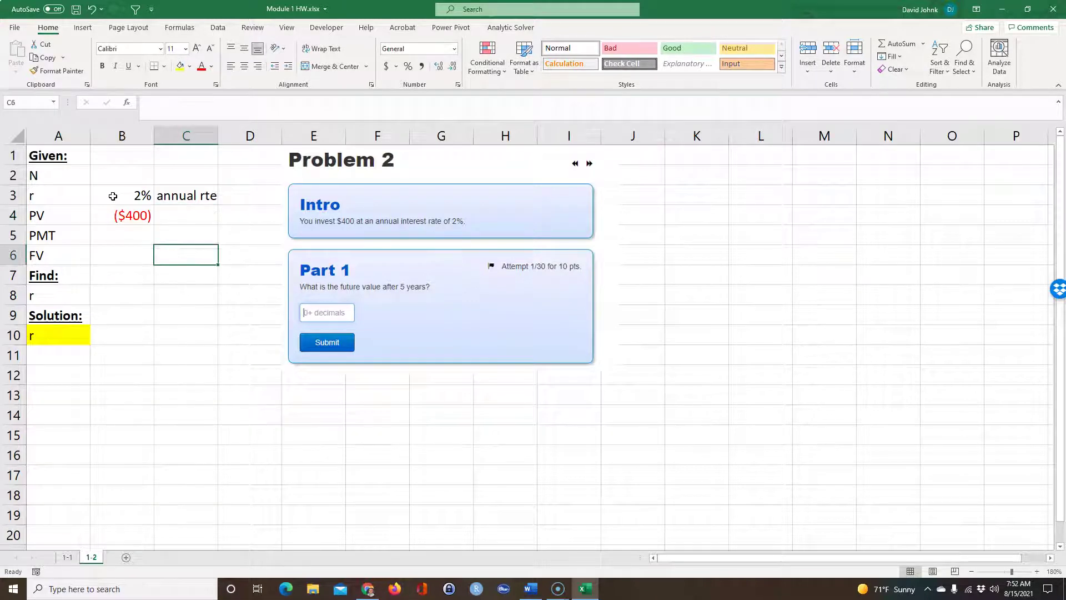
pyautogui.press('Left')
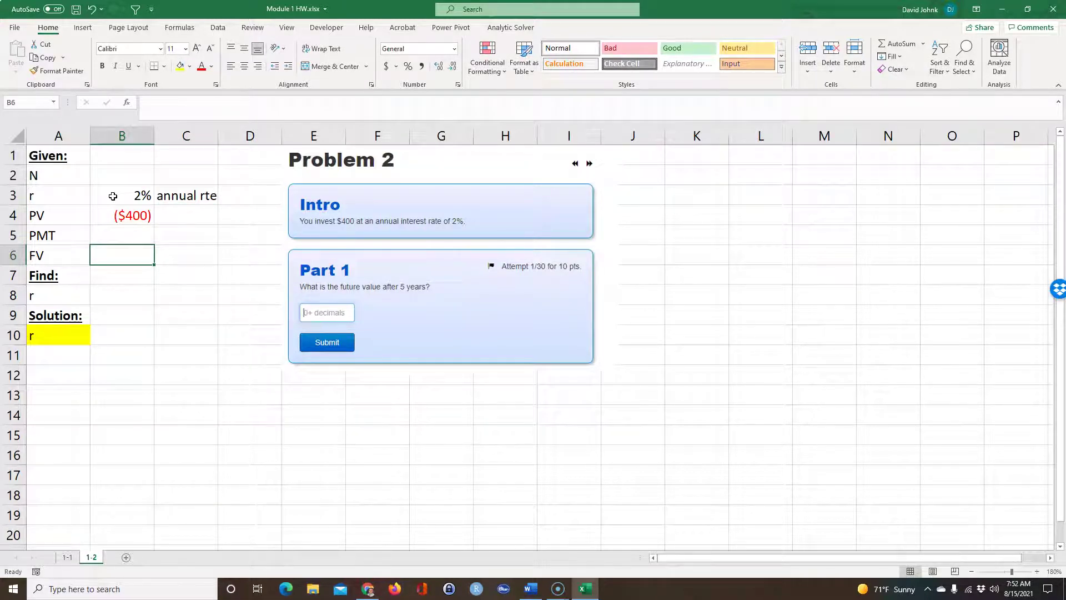
pyautogui.write('?')
pyautogui.press('Up')
pyautogui.write('?')
pyautogui.press('Return')
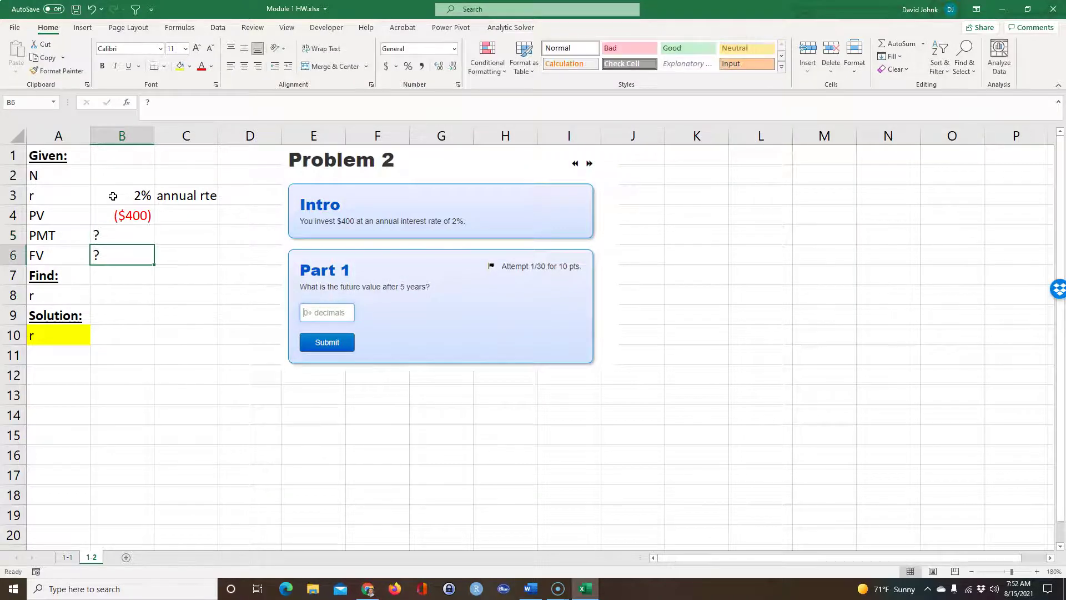
# Step: Enter 5 for N in B2 with the unit "years" beside it in C2
pyautogui.press('Up')
pyautogui.press('Up')
pyautogui.press('Up')
pyautogui.press('Up')
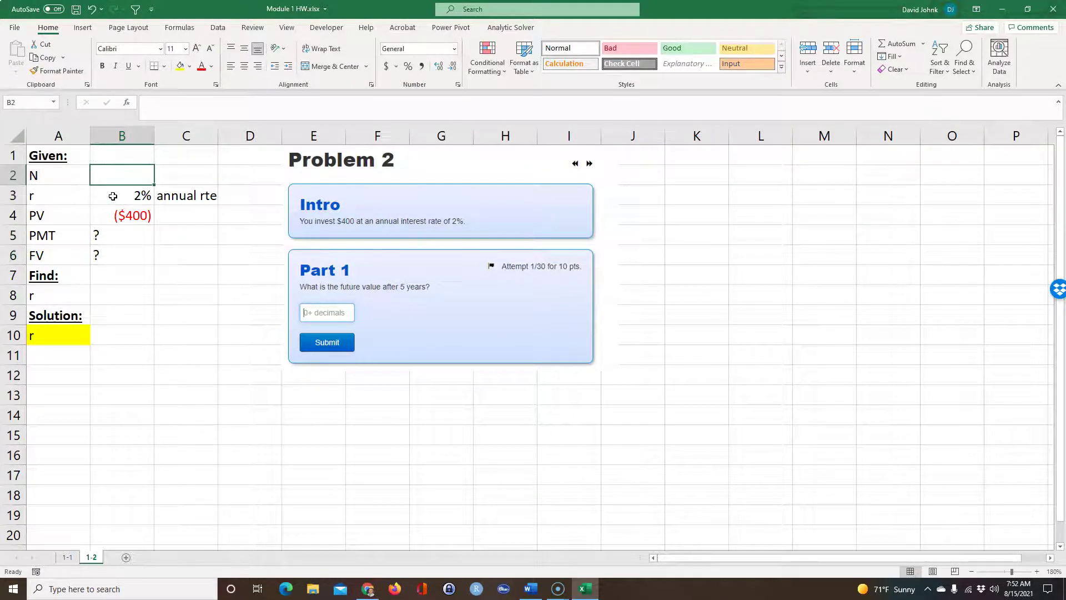
pyautogui.write('5')
pyautogui.press('Tab')
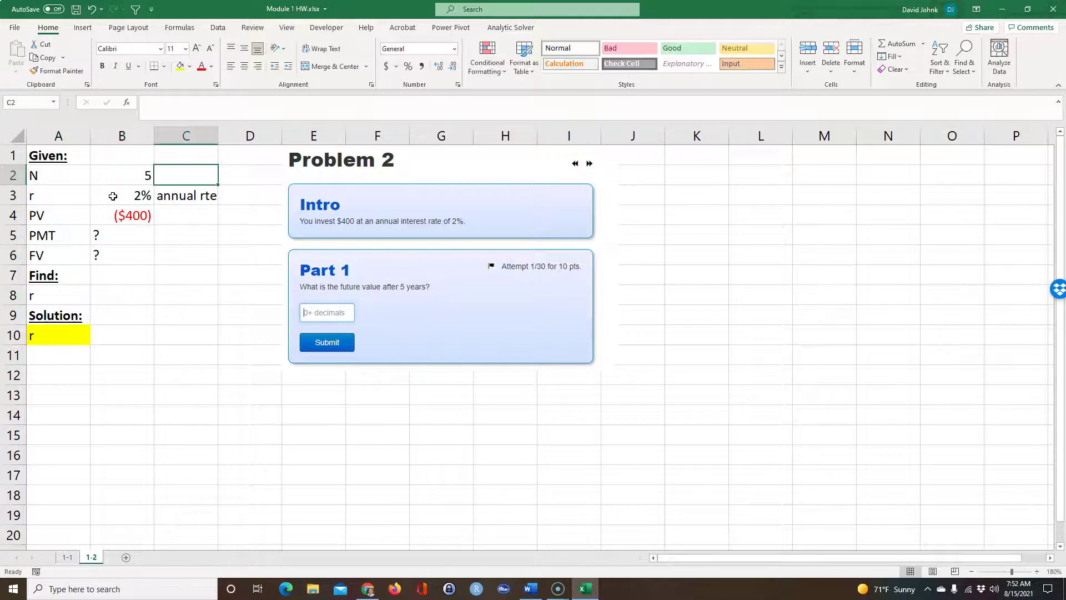
pyautogui.write('years')
pyautogui.press('Return')
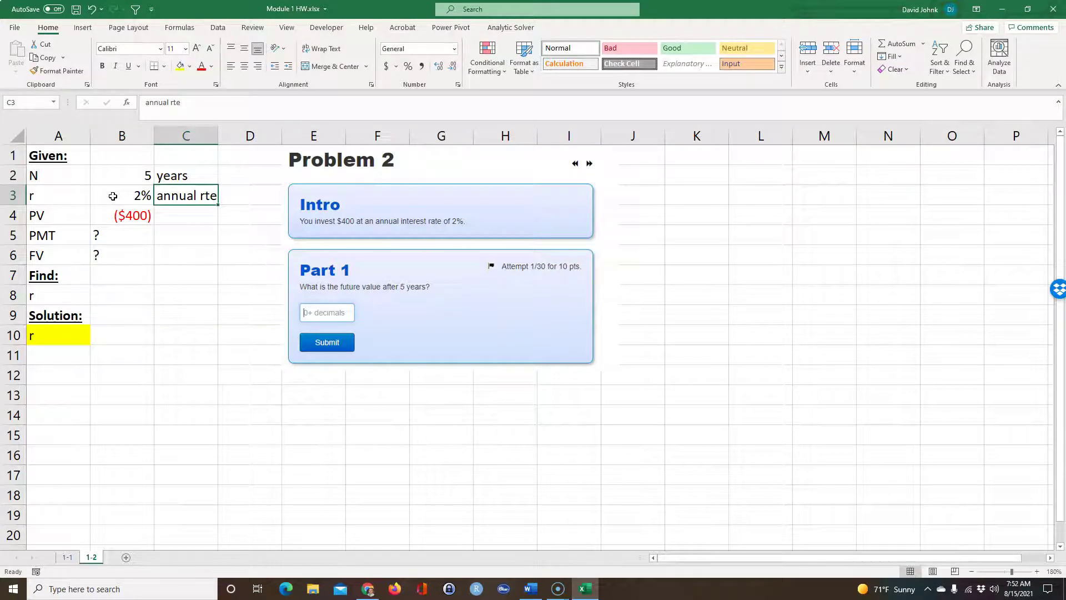
# Step: Correct the misspelled note in C3 to read "annual rate"
pyautogui.doubleClick(206, 197)
pyautogui.write('a')
pyautogui.click(204, 276)
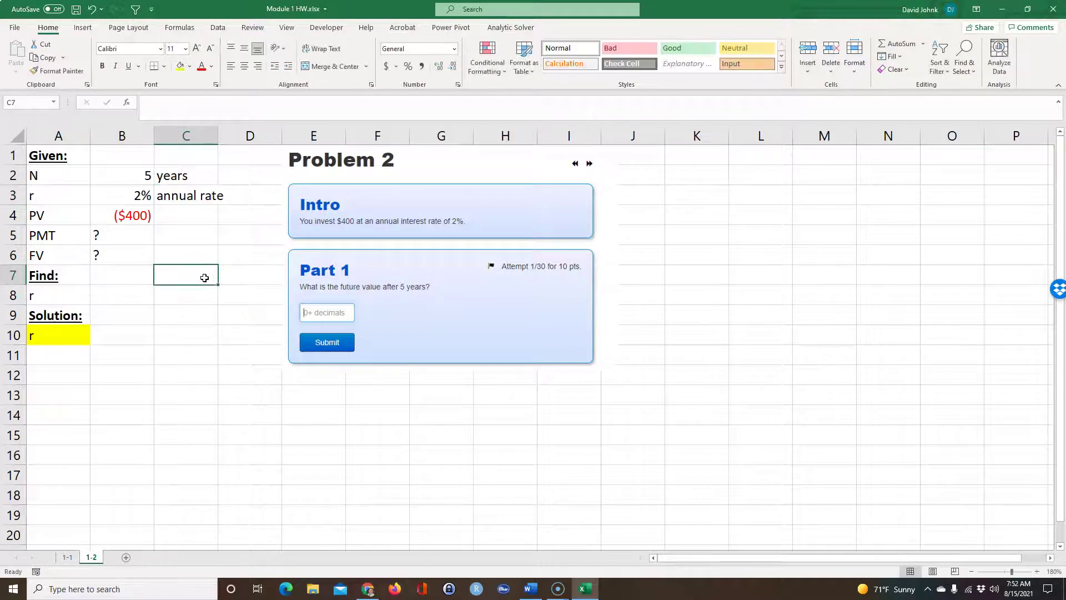
# Step: Replace the question mark for PMT in B5 with $0
pyautogui.click(190, 298)
pyautogui.click(124, 254)
pyautogui.click(131, 238)
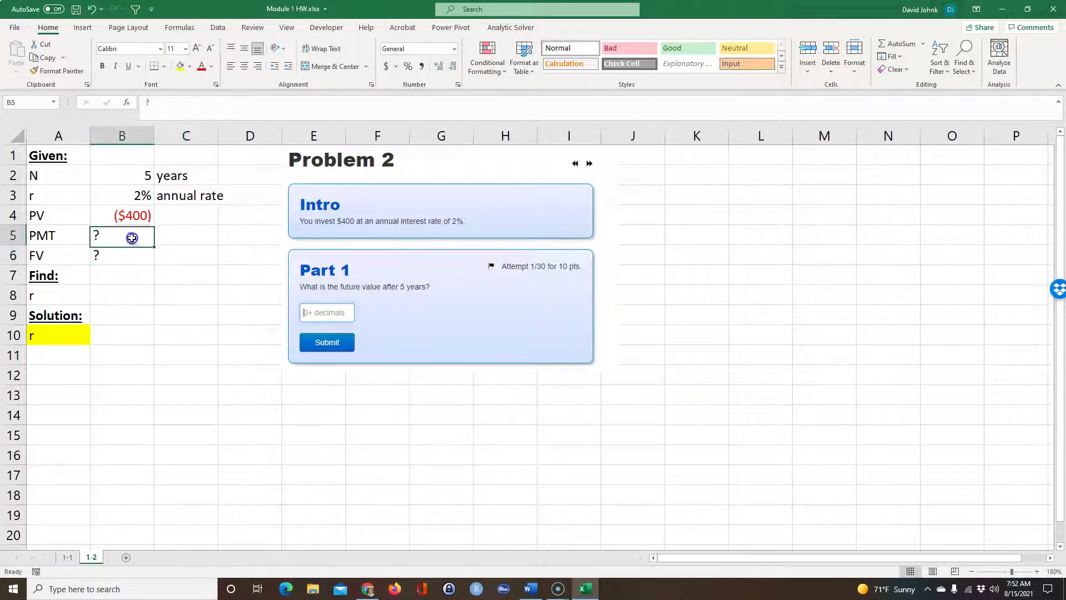
pyautogui.write('$0')
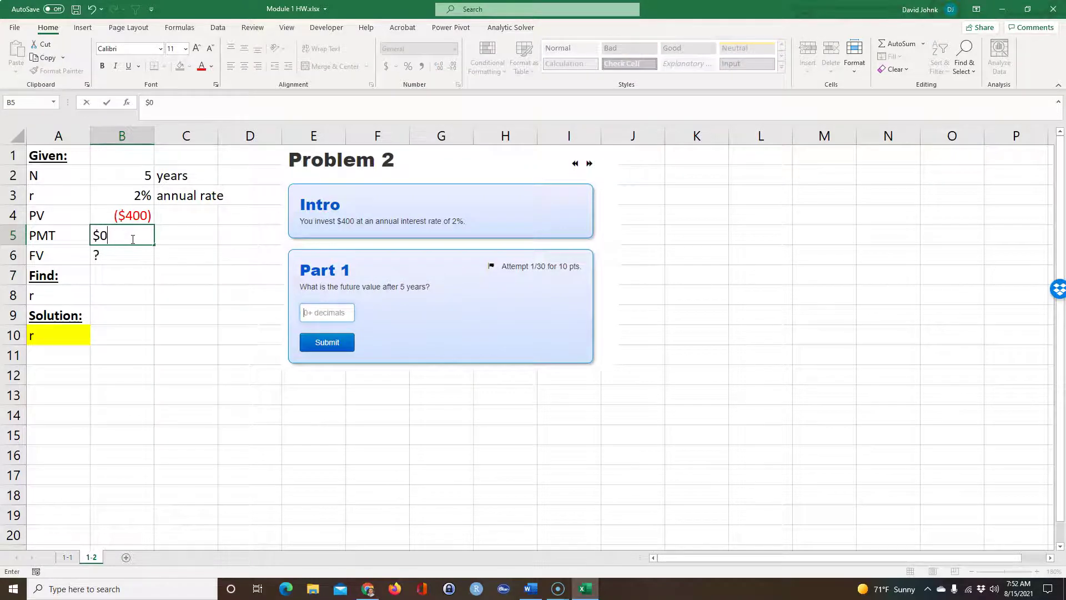
pyautogui.press('Return')
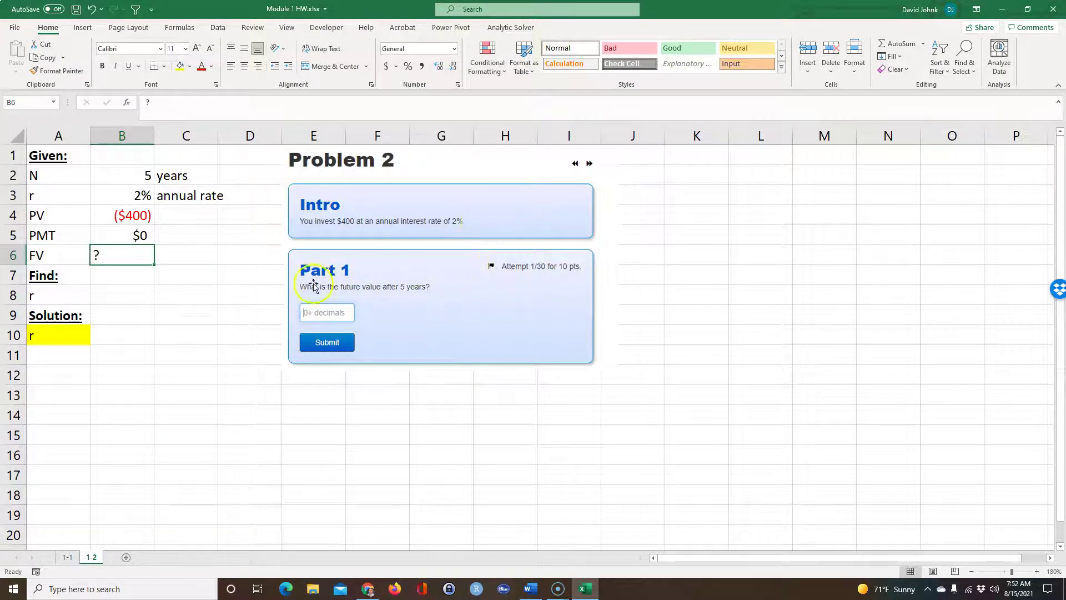
pyautogui.click(122, 235)
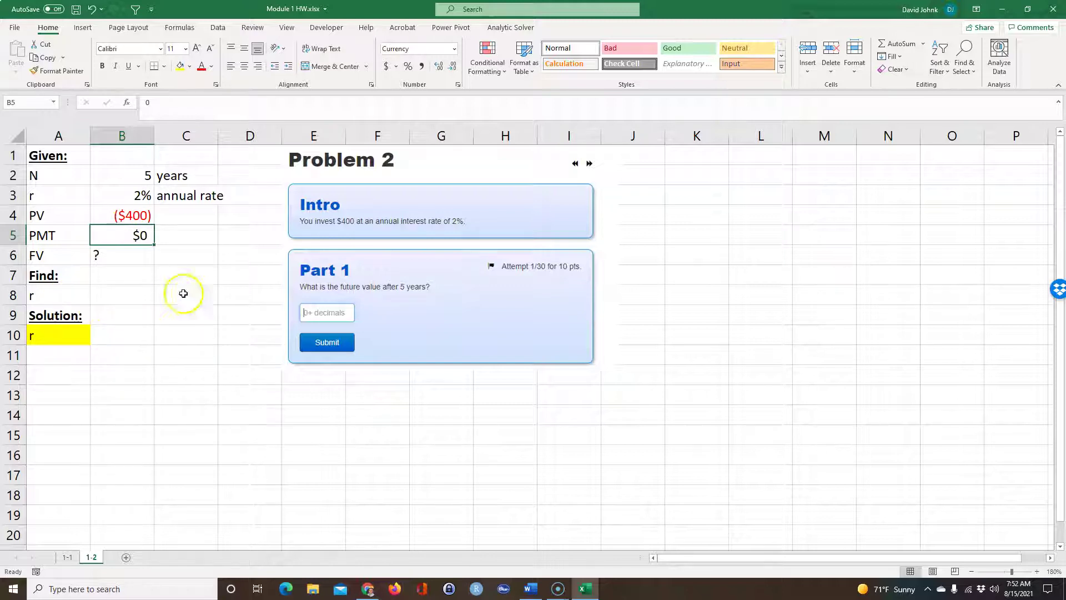
# Step: Change the label in A8 under Find and the label in A10 under Solution to FV
pyautogui.click(64, 293)
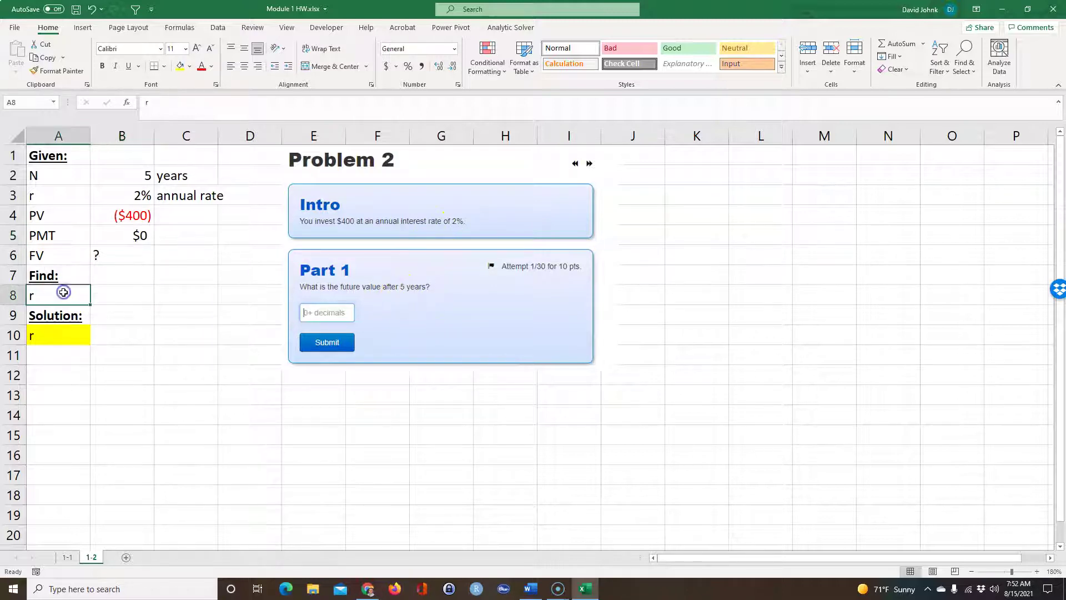
pyautogui.write('FV')
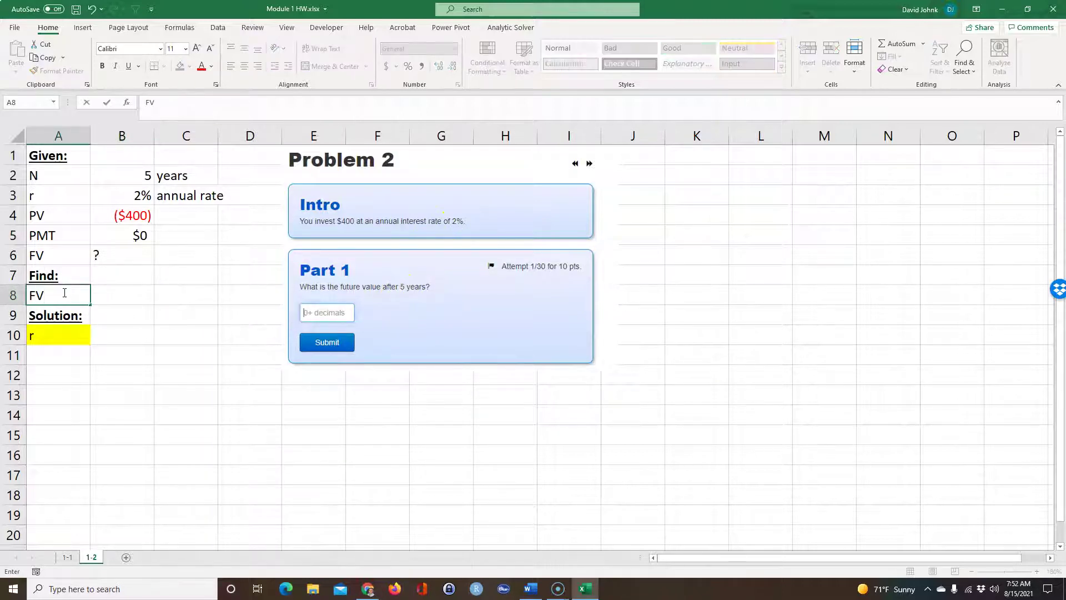
pyautogui.press('Return')
pyautogui.press('Return')
pyautogui.write('F')
pyautogui.press('Return')
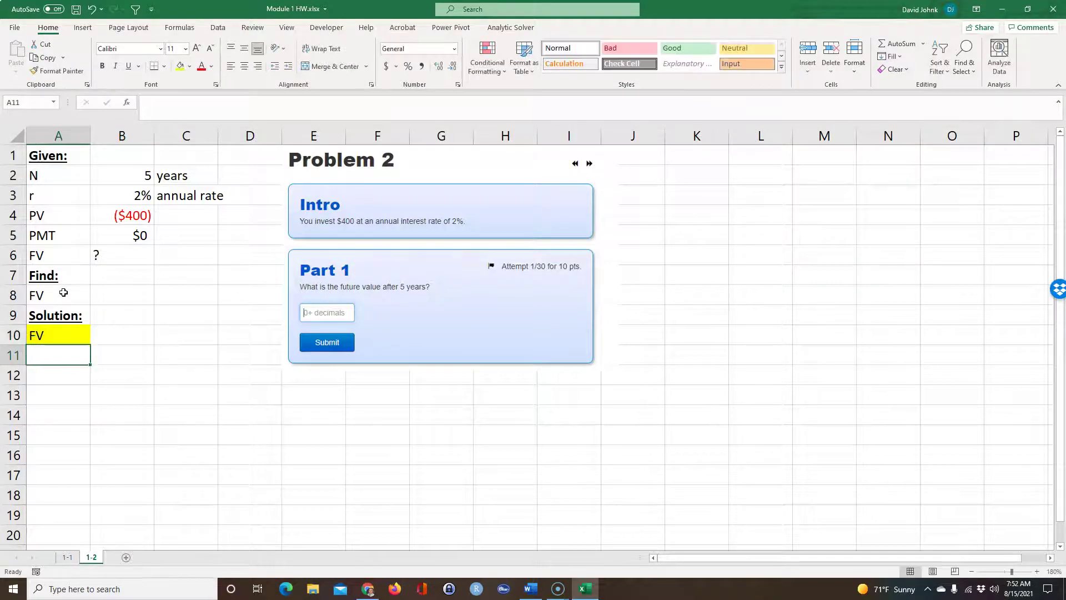
# Step: Enter a question mark in B8 beside the FV label under Find
pyautogui.click(130, 302)
pyautogui.write('?')
pyautogui.press('Return')
# Step: Start an FV function in B10 beside the FV label under Solution
pyautogui.press('Return')
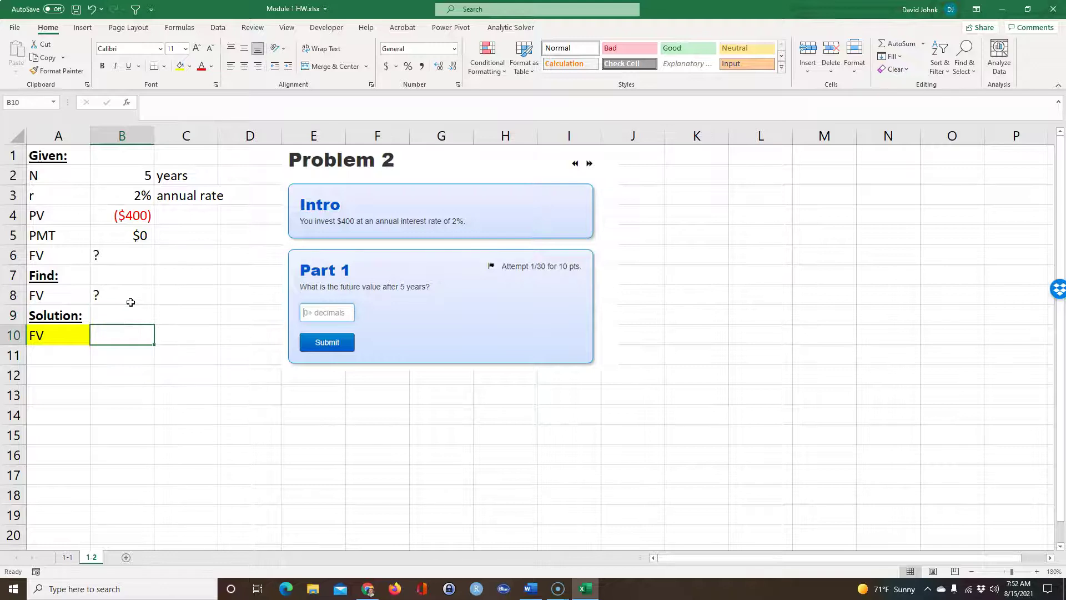
pyautogui.write('=FV')
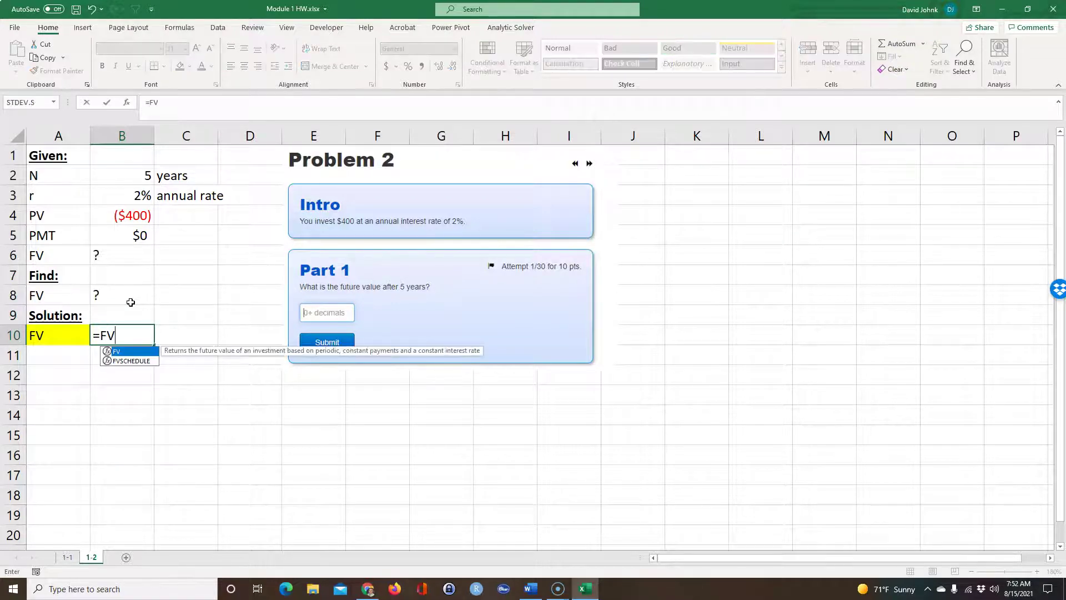
pyautogui.write('(')
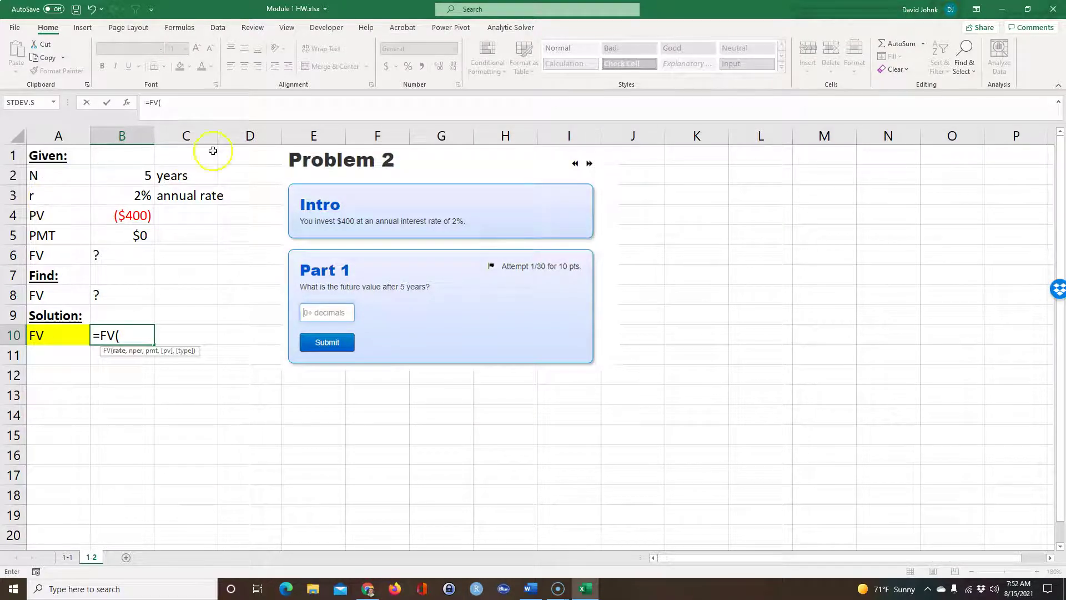
pyautogui.click(411, 169)
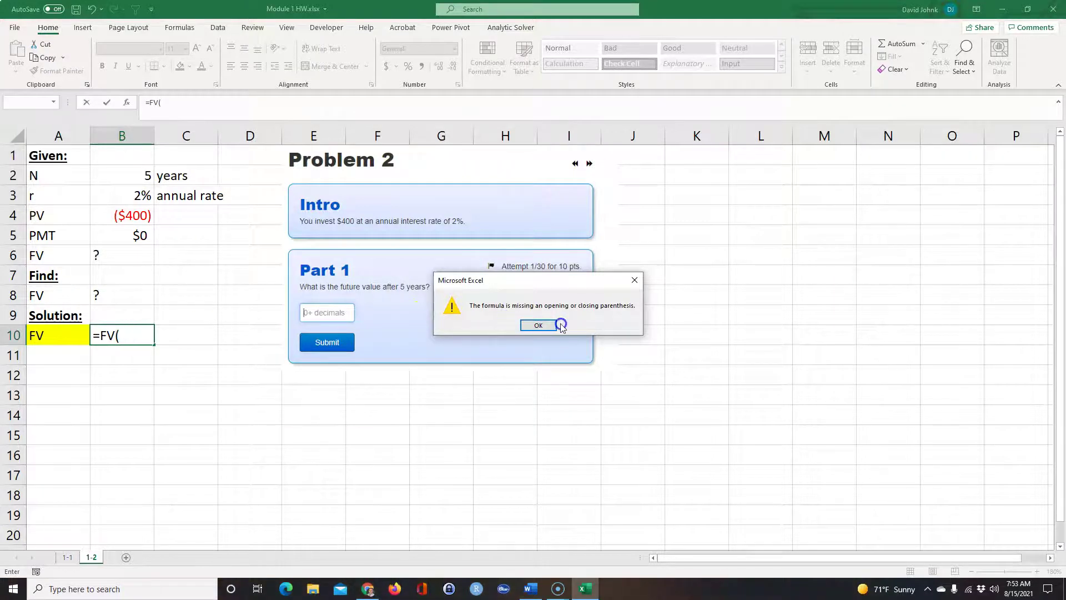
pyautogui.click(540, 326)
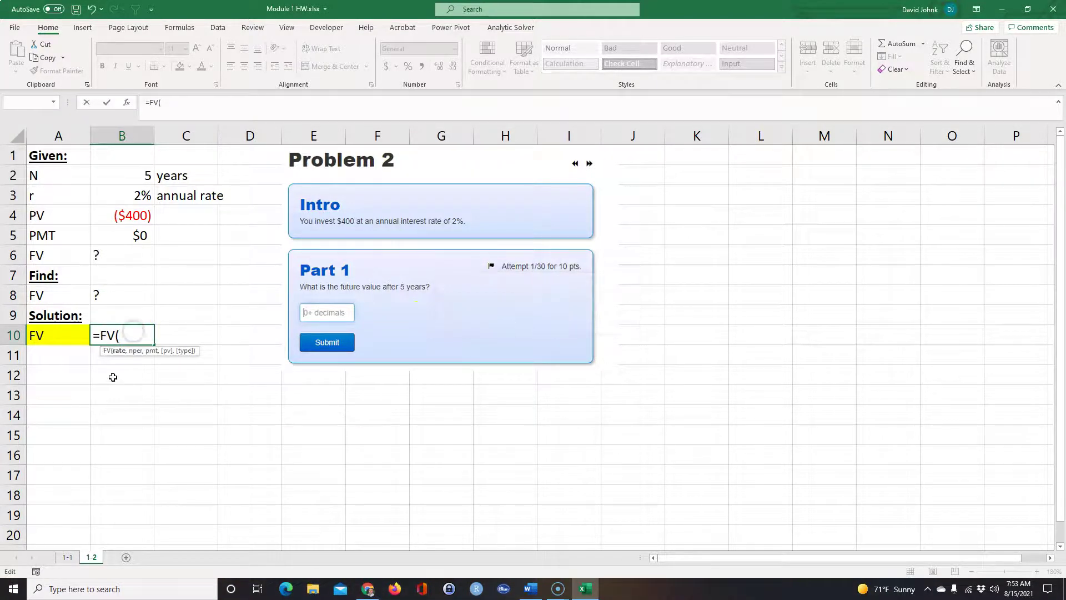
pyautogui.click(135, 174)
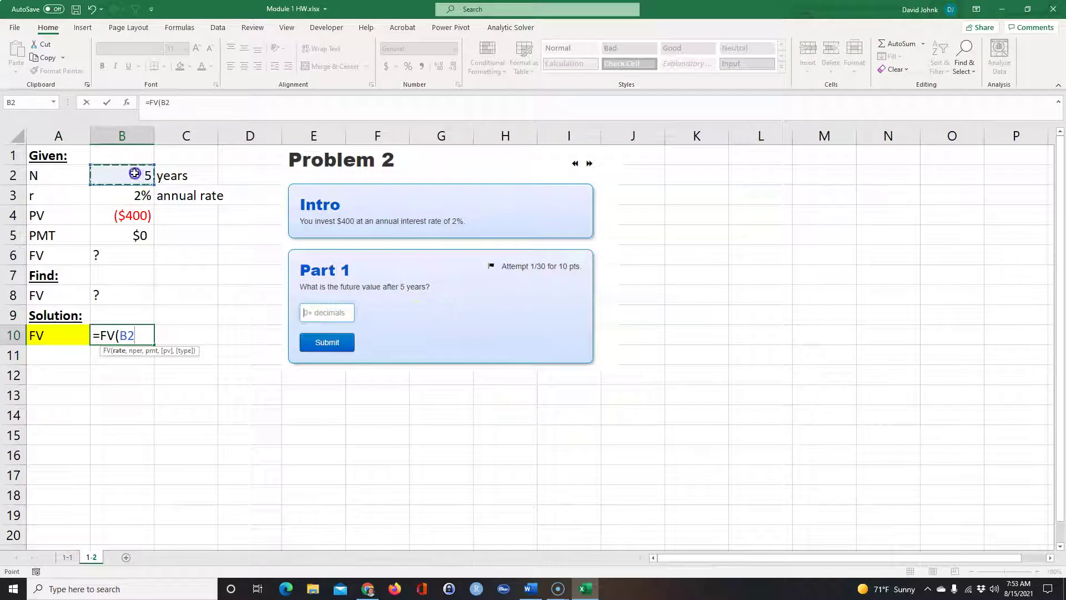
pyautogui.write(',')
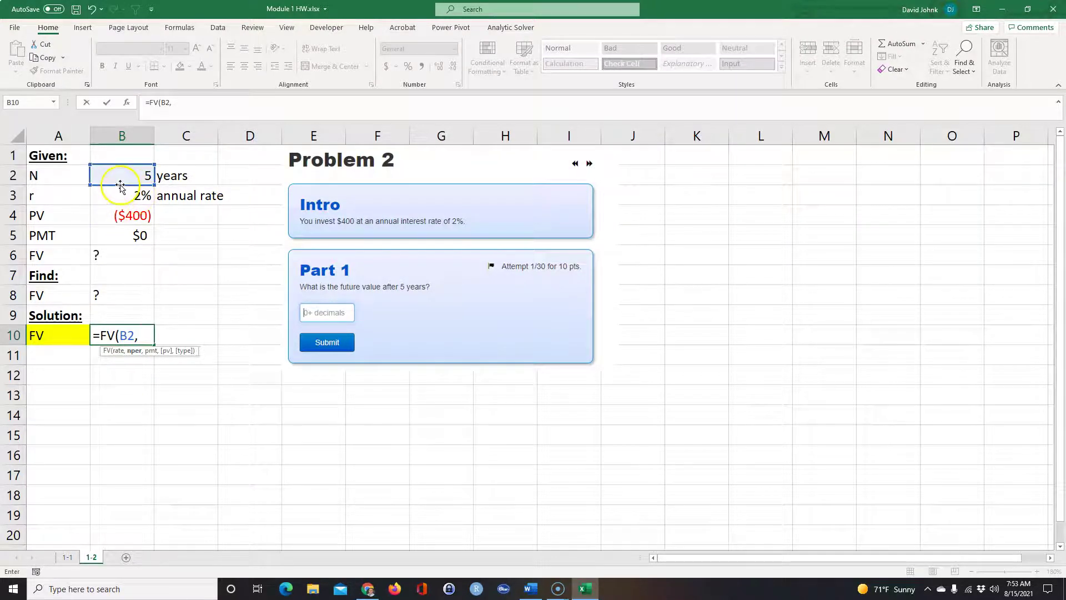
pyautogui.moveTo(121, 185); pyautogui.dragTo(122, 195)
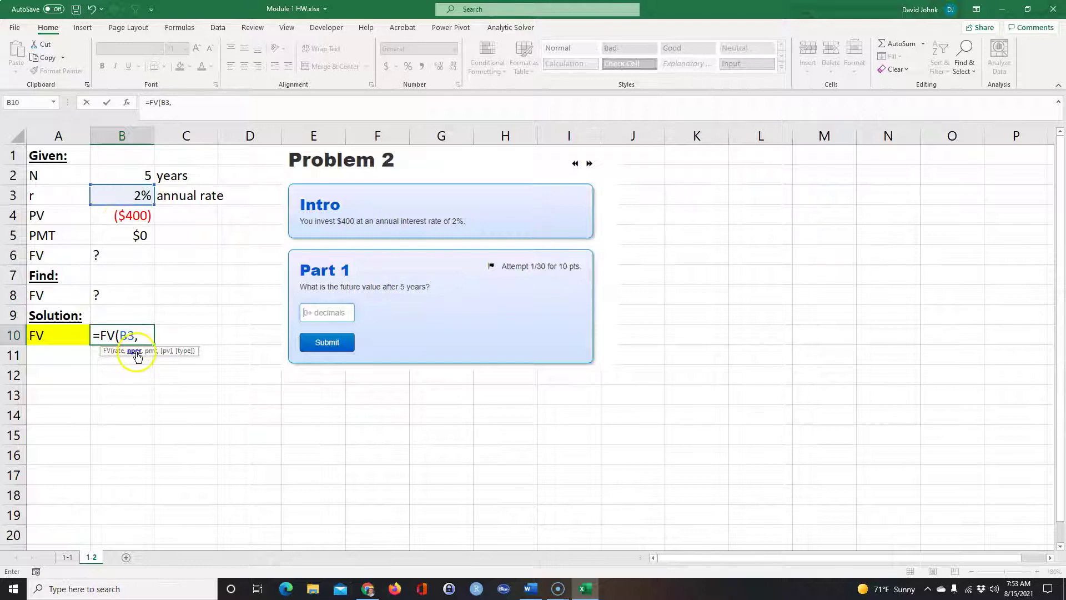
pyautogui.press('BackSpace')
pyautogui.press('BackSpace')
pyautogui.press('BackSpace')
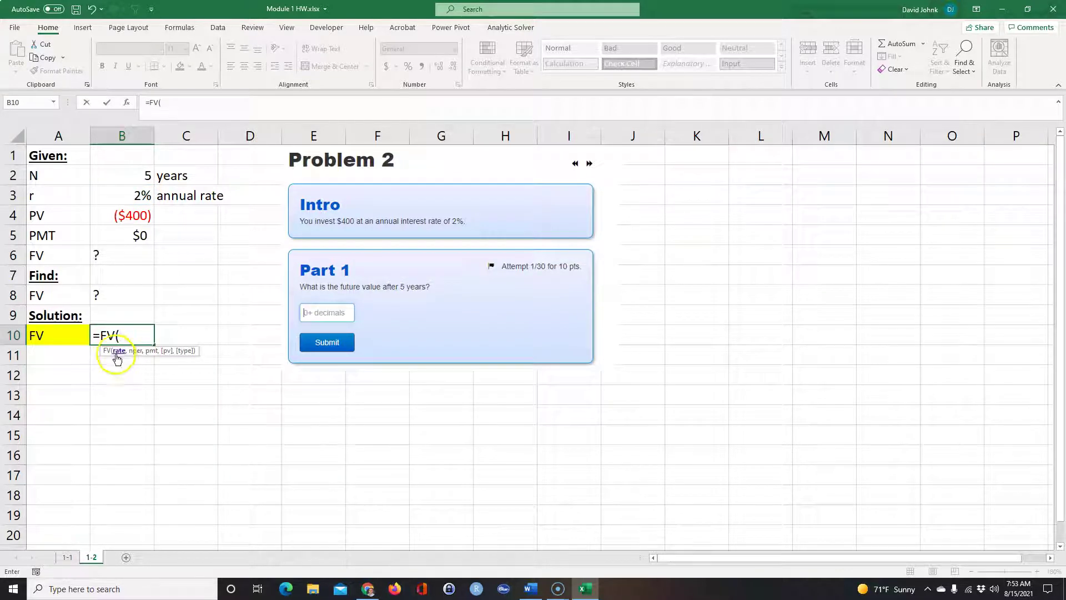
# Step: Complete the FV formula in B10 with B3 as rate, B2 as number of periods, an empty payment and B4 as present value
pyautogui.click(122, 191)
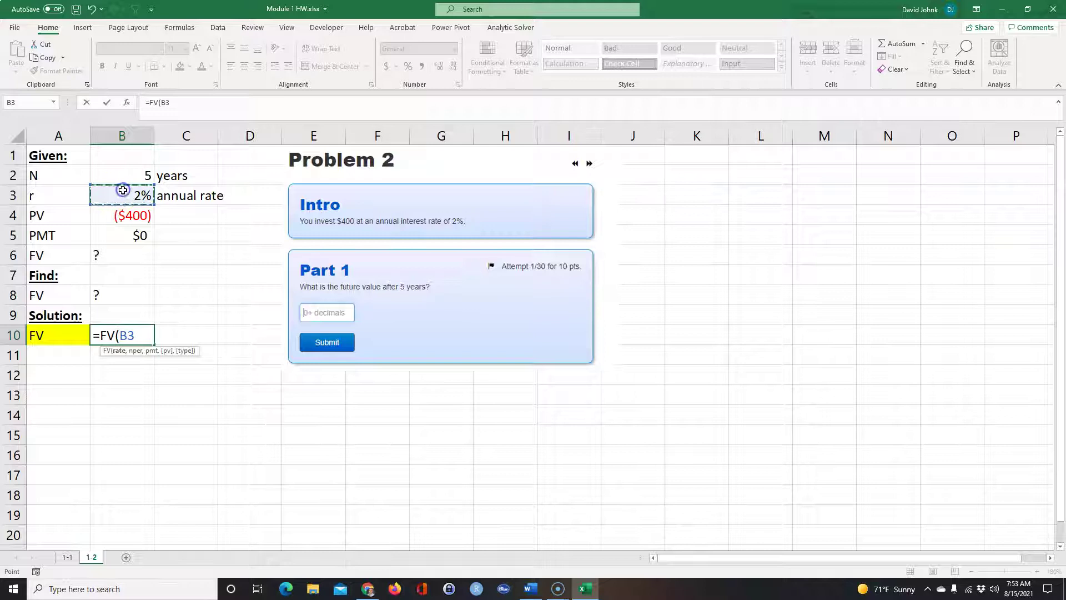
pyautogui.write(',')
pyautogui.click(137, 175)
pyautogui.write(',')
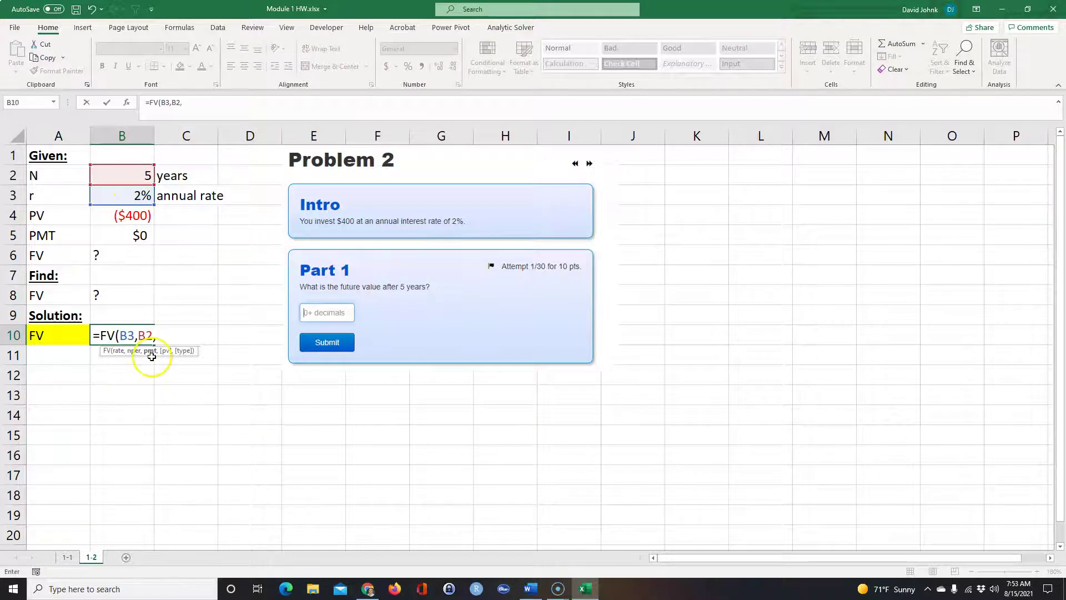
pyautogui.write(',')
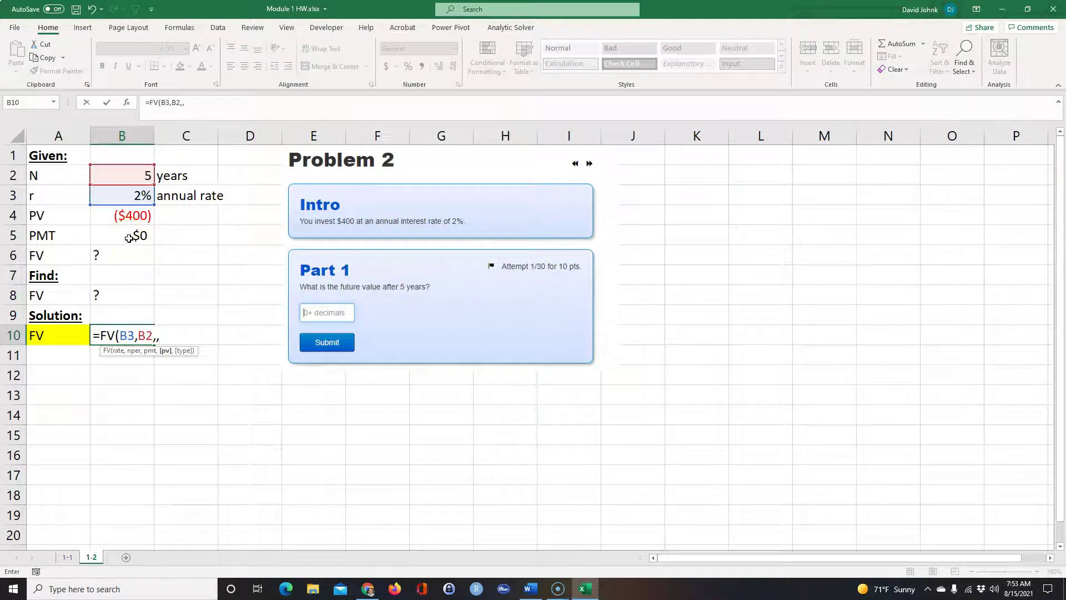
pyautogui.click(141, 218)
pyautogui.press('Return')
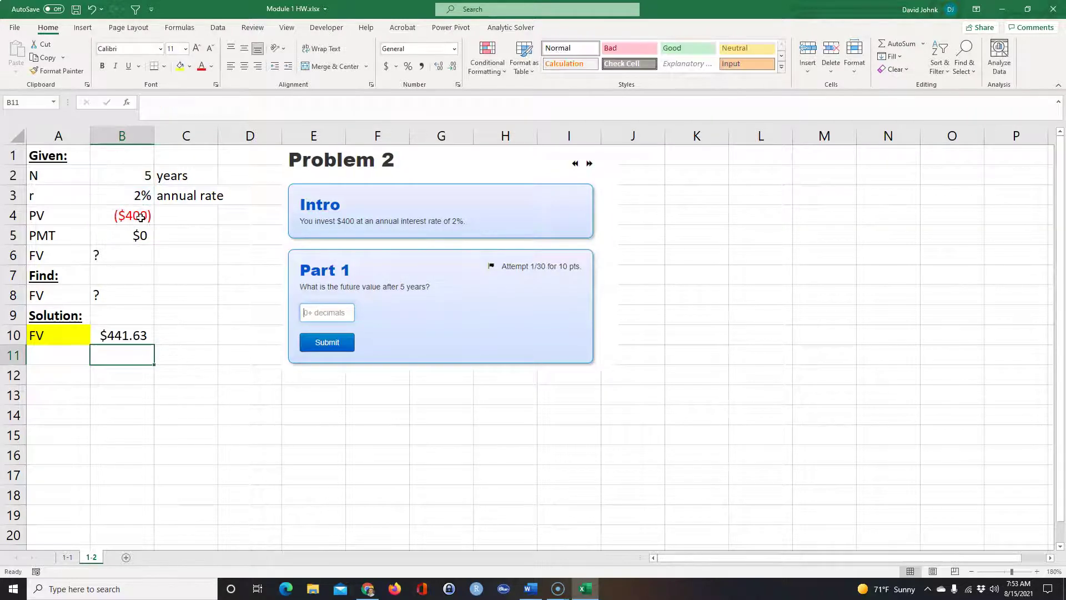
# Step: Highlight B10 in yellow and display its formula in C10 with FORMULATEXT
pyautogui.click(110, 335)
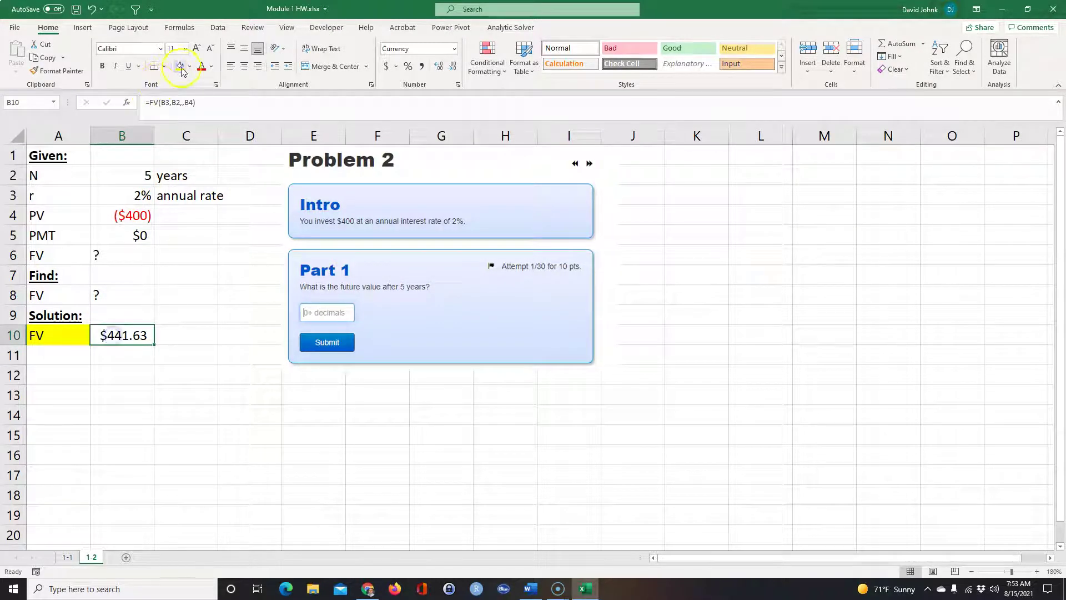
pyautogui.click(191, 321)
pyautogui.write('=')
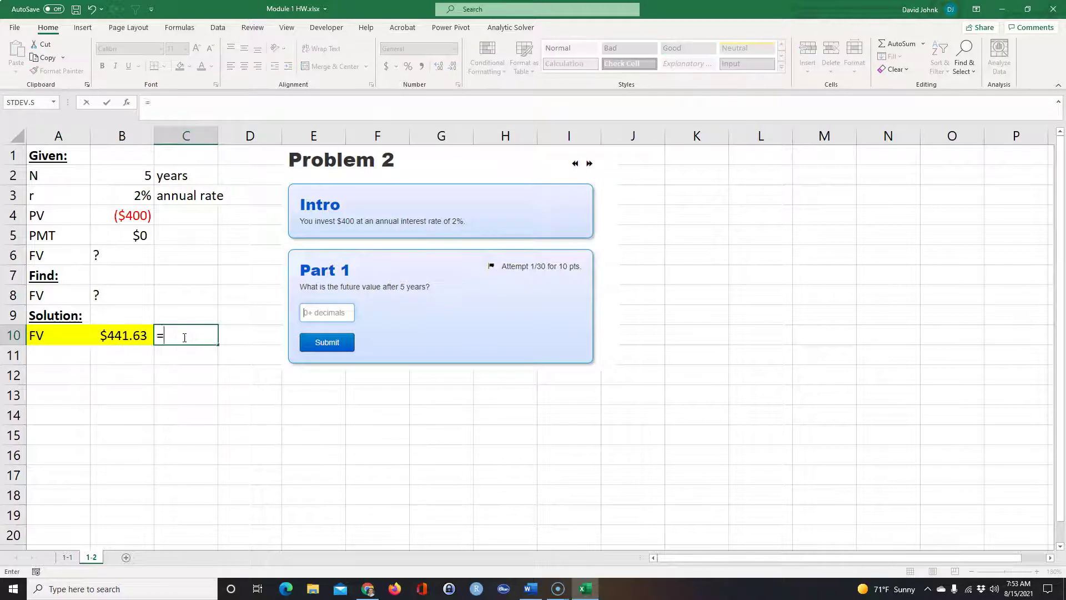
pyautogui.write('form')
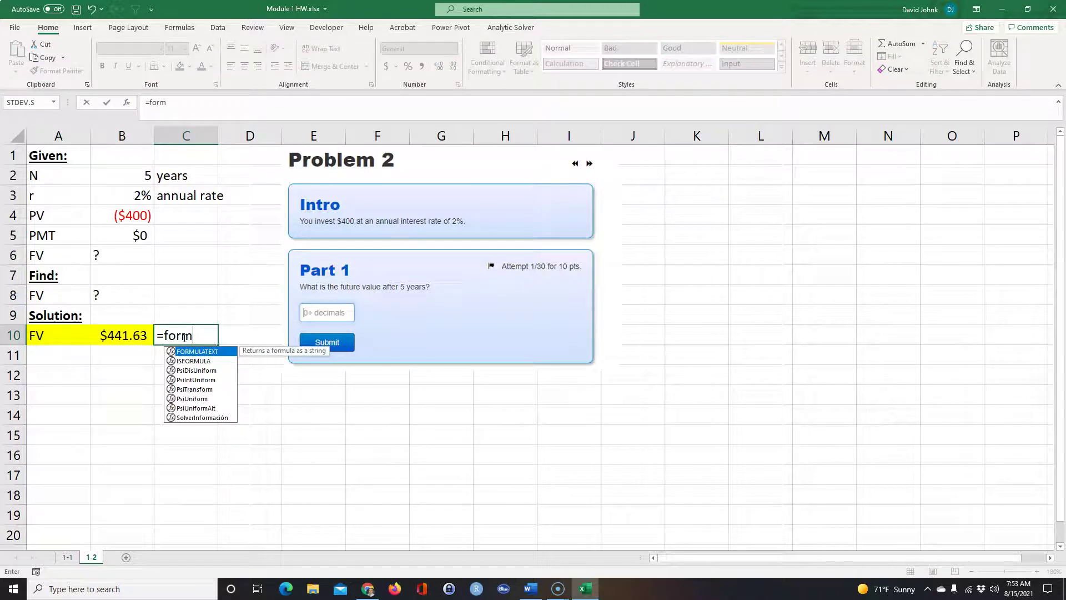
pyautogui.doubleClick(210, 351)
pyautogui.click(138, 336)
pyautogui.press('Return')
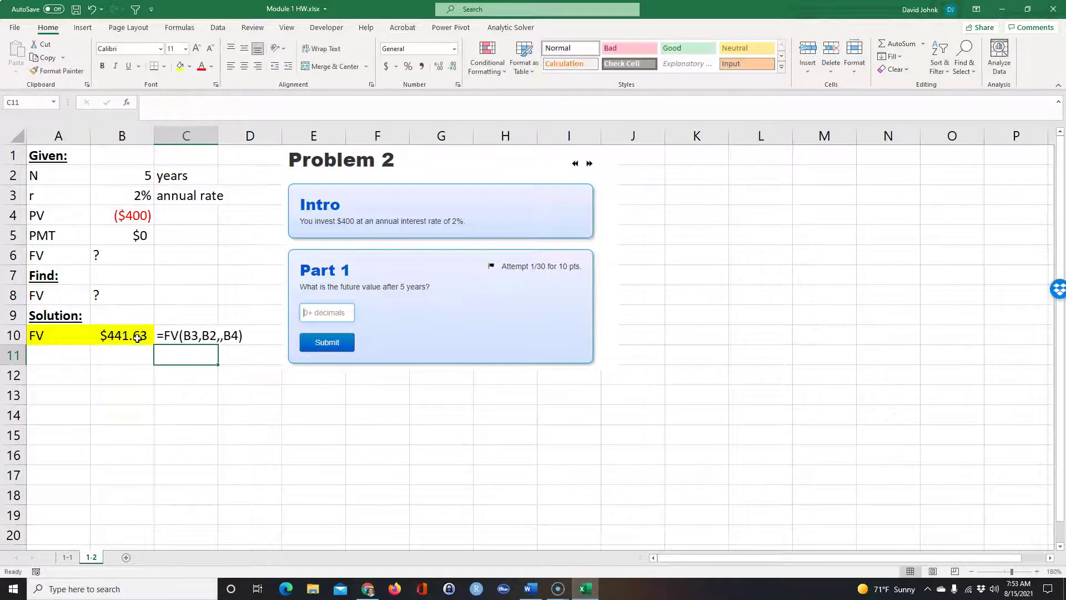
# Step: Copy the FV result from B10 into the Part 1 answer of Problem 2 in Accepi and submit it as 441.63 without the dollar sign
pyautogui.click(120, 335)
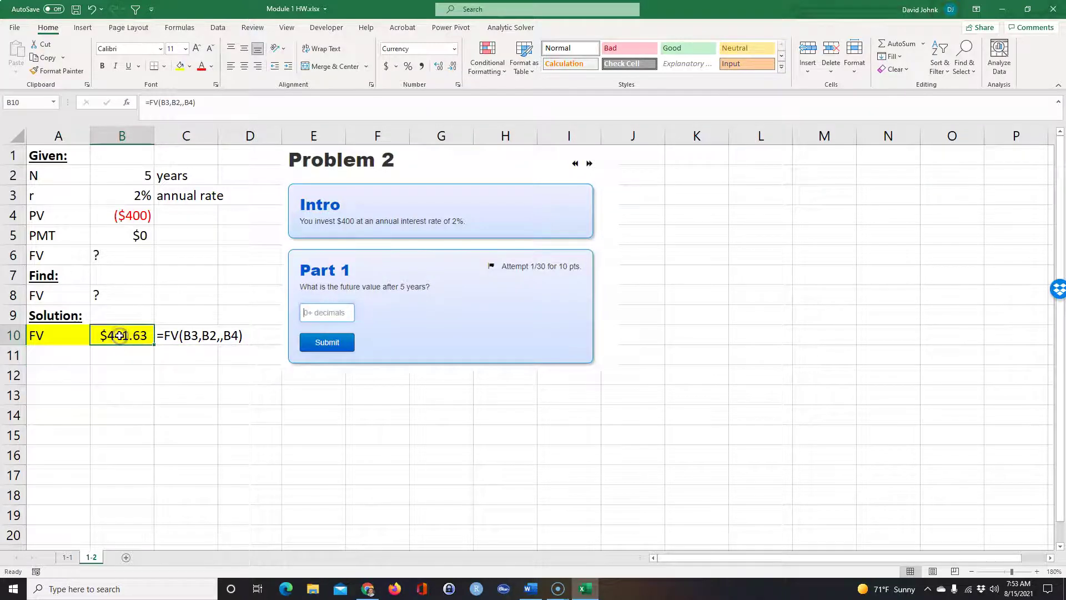
pyautogui.hotkey('ctrl', 'c')
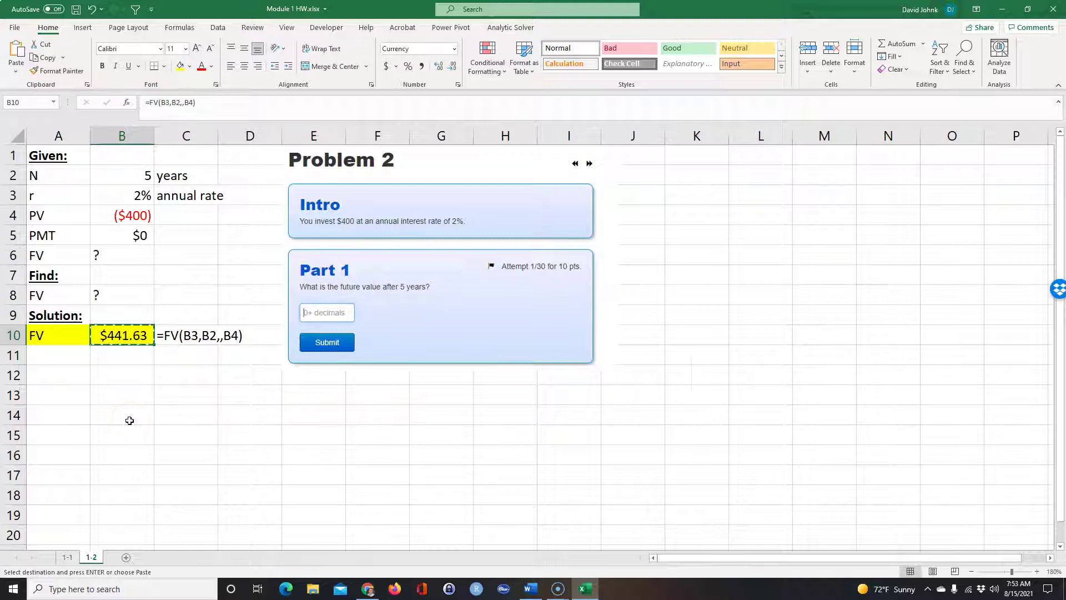
pyautogui.hotkey('alt', 'Tab')
pyautogui.click(251, 258)
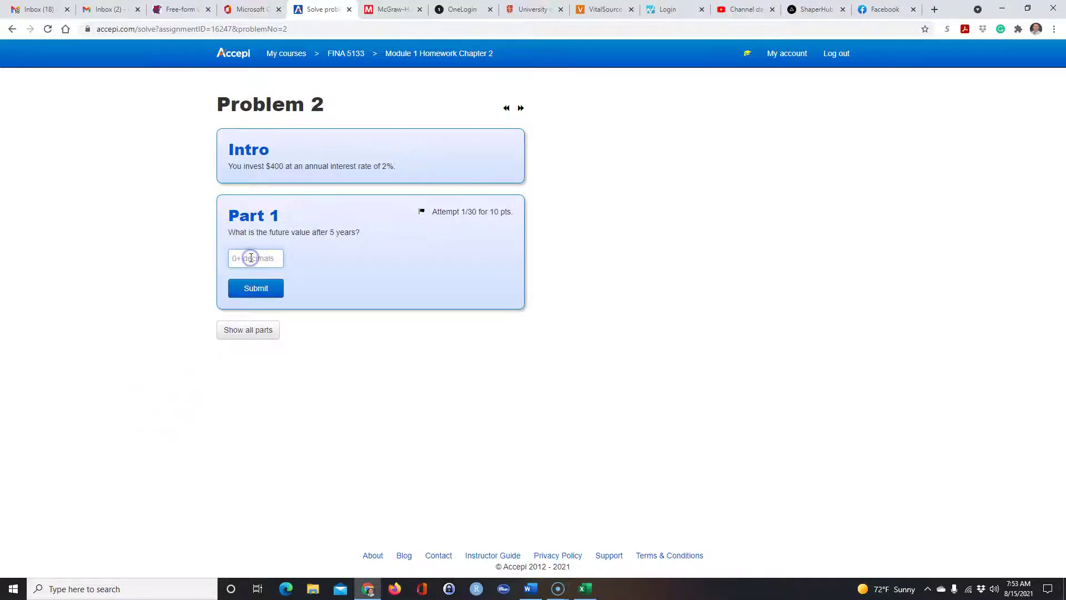
pyautogui.click(265, 291)
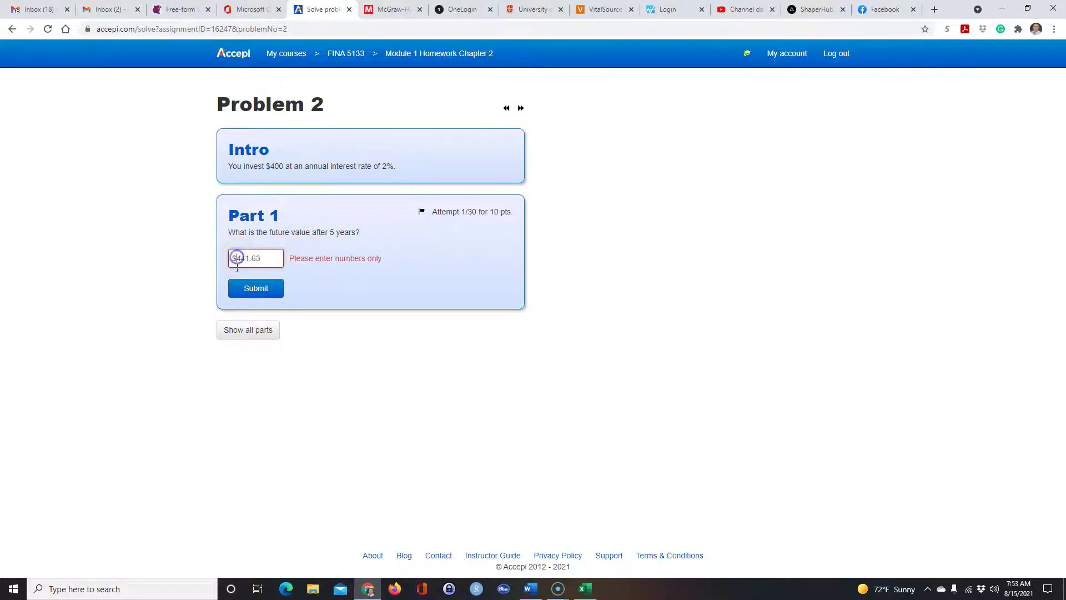
pyautogui.click(299, 307)
pyautogui.click(255, 290)
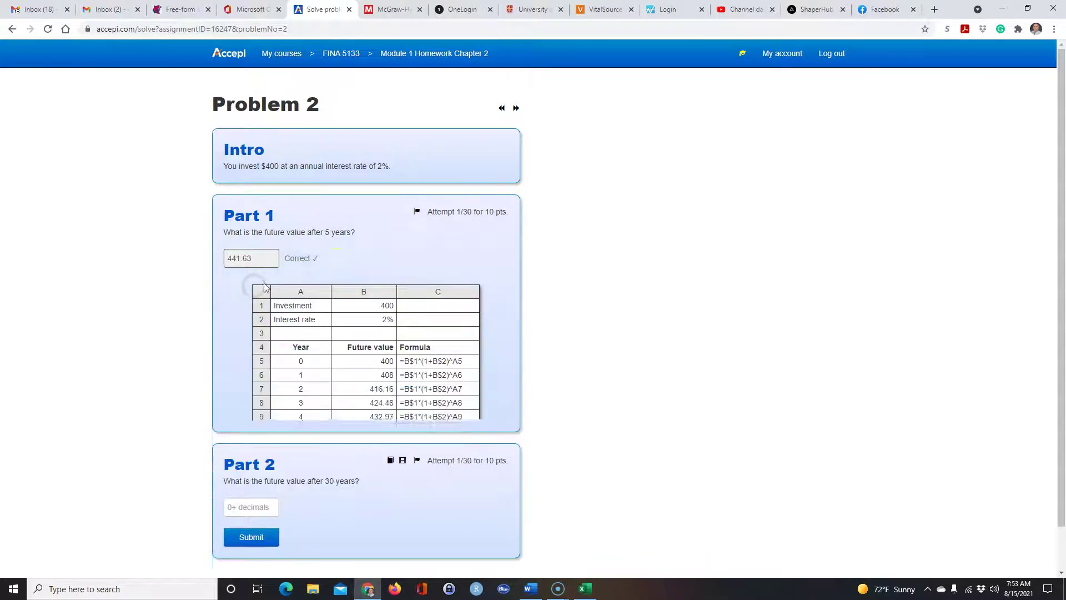
# Step: Capture a screen snip of the whole Part 1 box, including the submitted answer and its solution table
pyautogui.scroll(-1, 366, 334)
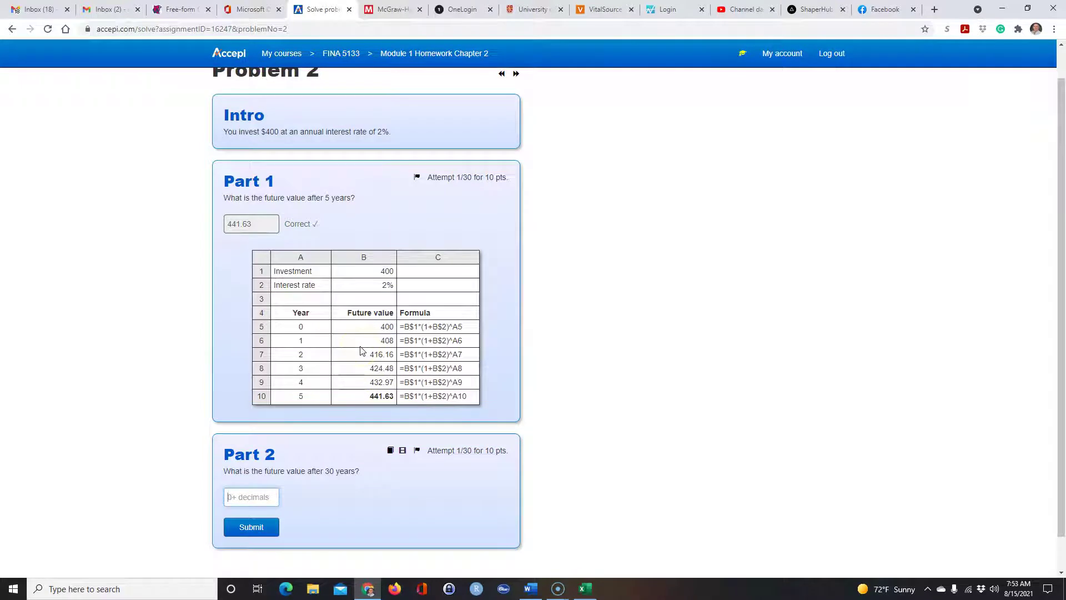
pyautogui.press('super+shift+s')
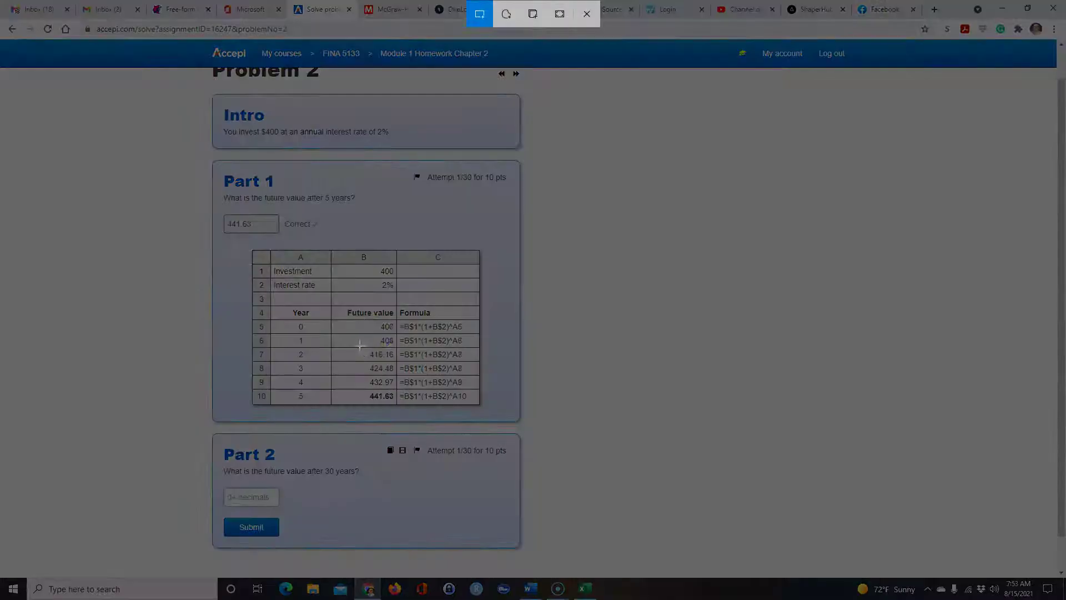
pyautogui.moveTo(205, 155); pyautogui.dragTo(531, 428)
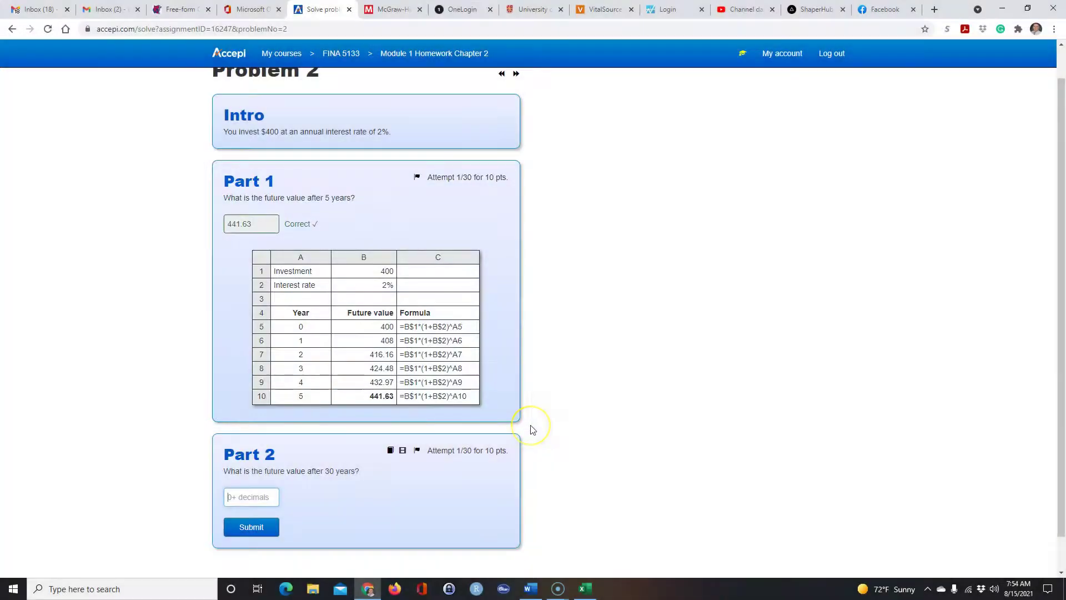
# Step: Switch to Excel, paste the snip at K1, shrink it and place it just beside the Problem 2 picture
pyautogui.hotkey('alt', 'Tab')
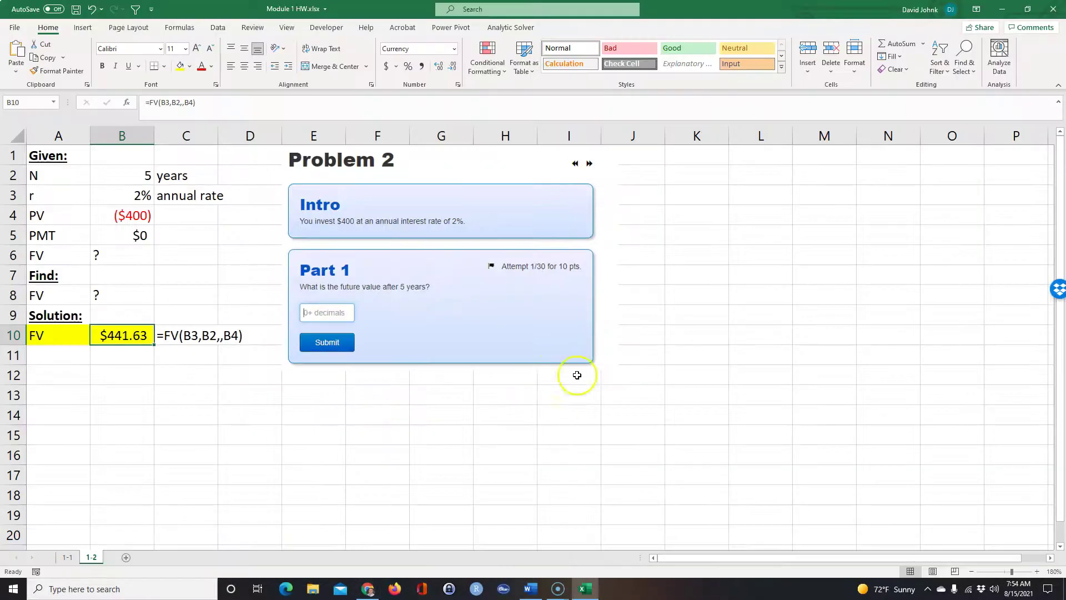
pyautogui.click(698, 158)
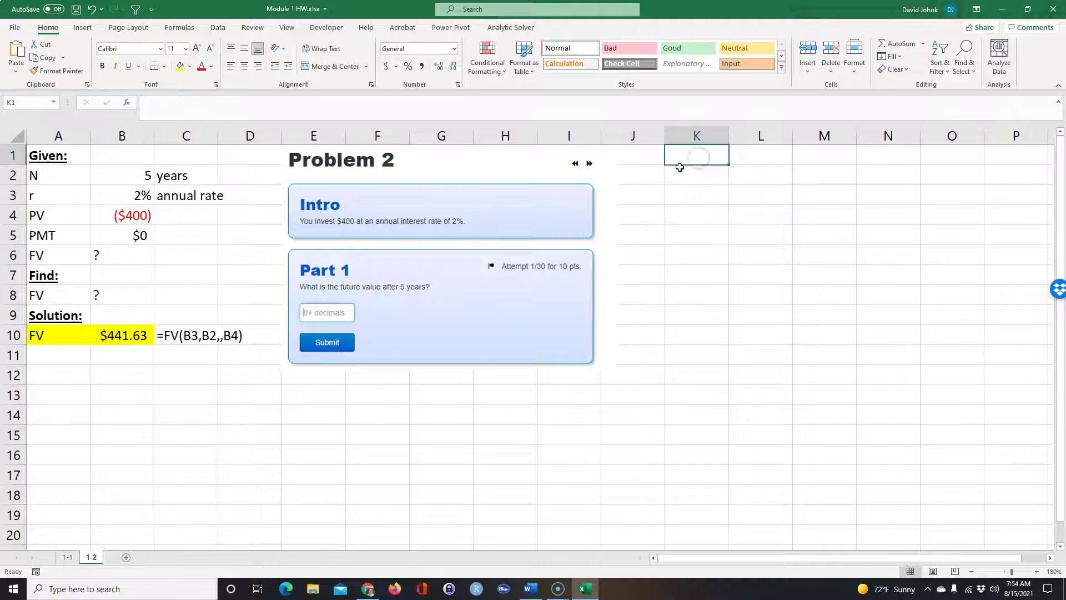
pyautogui.hotkey('ctrl', 'v')
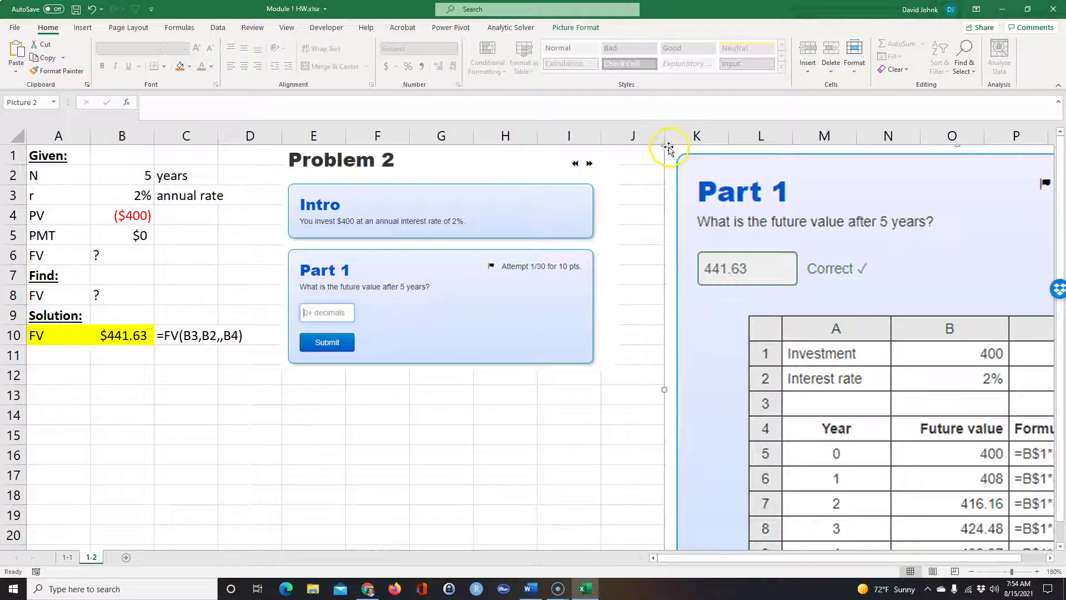
pyautogui.moveTo(662, 147); pyautogui.dragTo(973, 466)
pyautogui.moveTo(1009, 405); pyautogui.dragTo(659, 156)
pyautogui.click(376, 393)
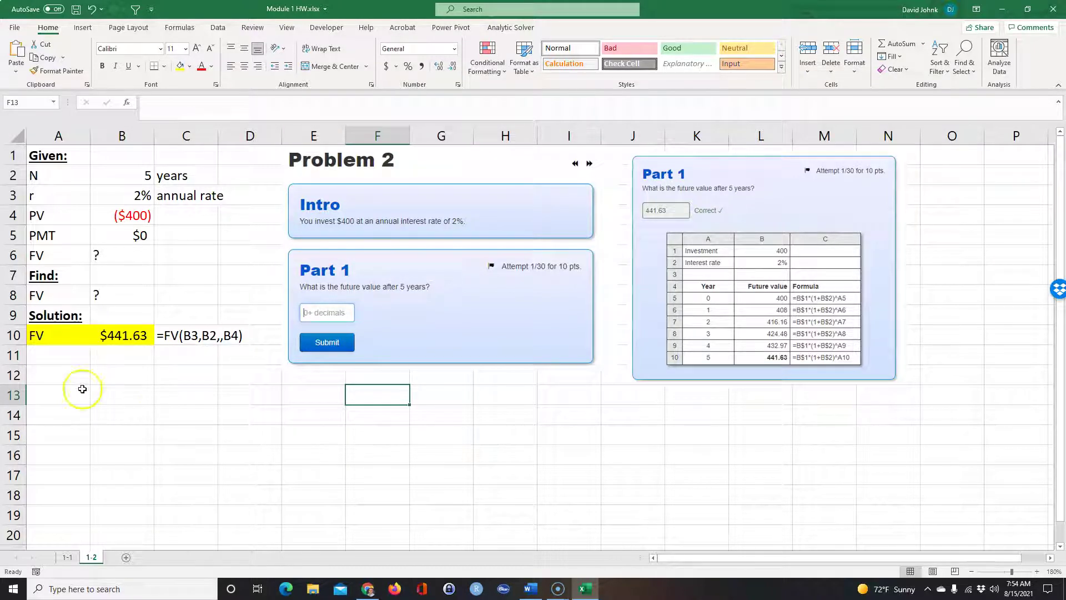
# Step: Add the heading "Alternate Solution:" in A11 and make it bold and underlined
pyautogui.hotkey('alt', 'Tab')
pyautogui.hotkey('alt', 'Tab')
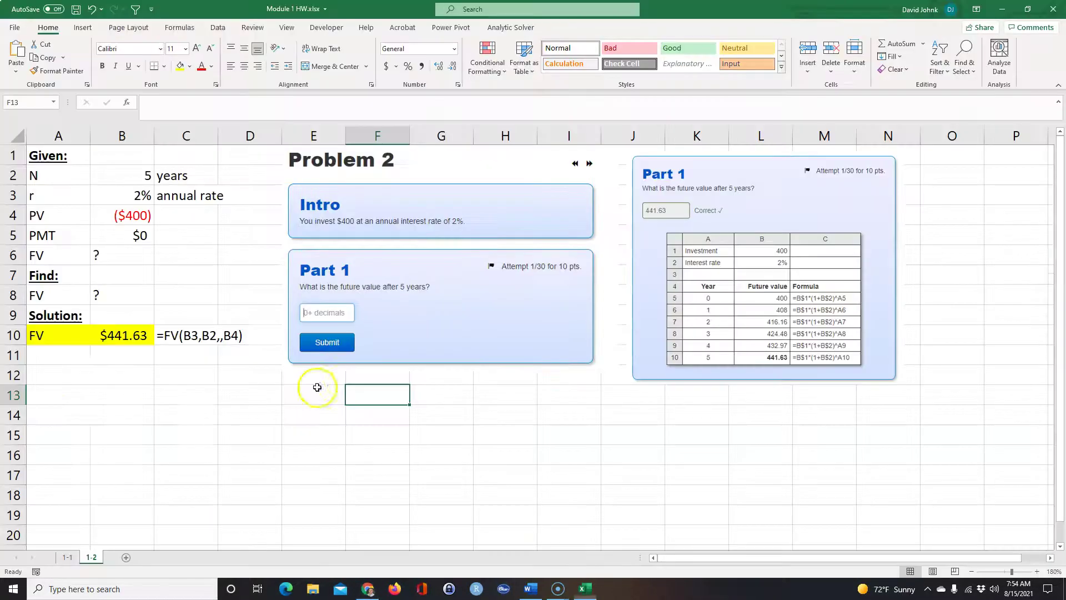
pyautogui.click(53, 375)
pyautogui.click(52, 351)
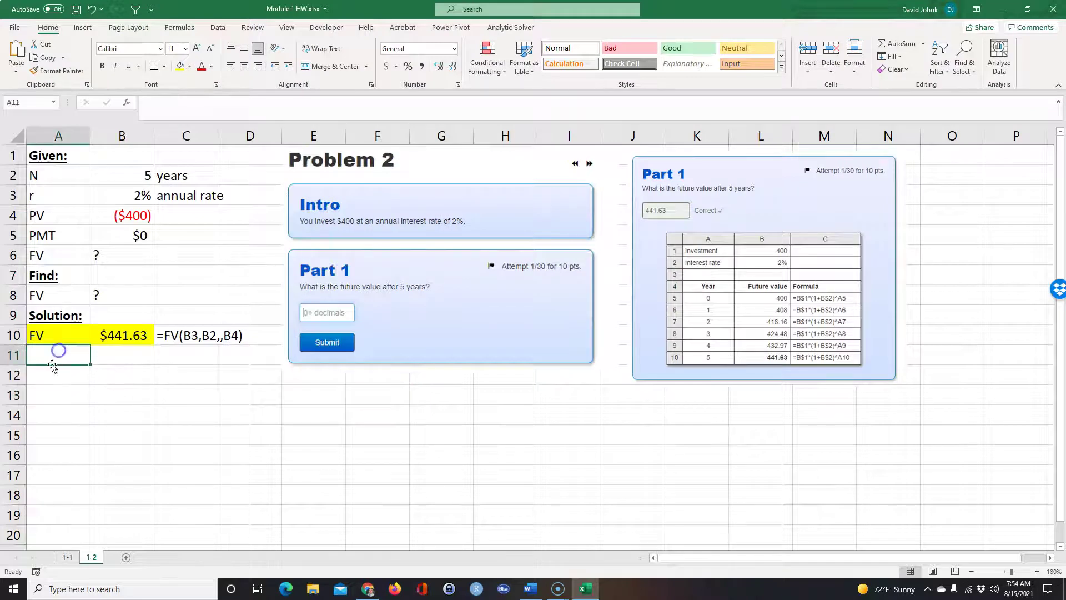
pyautogui.write('Alternate Solution:')
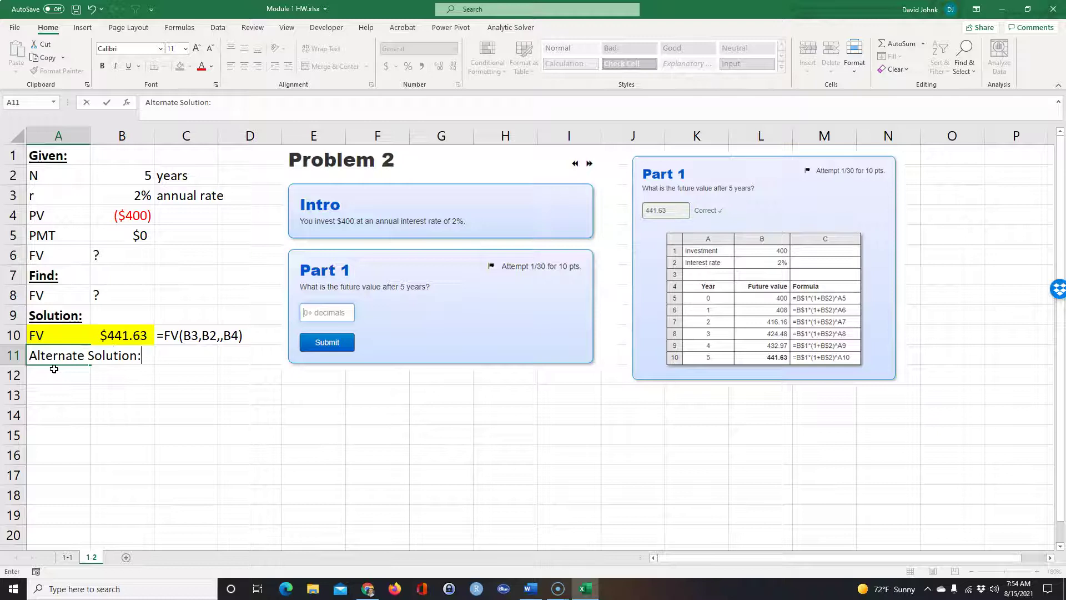
pyautogui.press('Return')
pyautogui.click(55, 356)
pyautogui.click(103, 66)
pyautogui.click(128, 67)
pyautogui.click(81, 433)
# Step: Enter the column heading "Year" in A12 and remove its bold and underline formatting
pyautogui.click(68, 381)
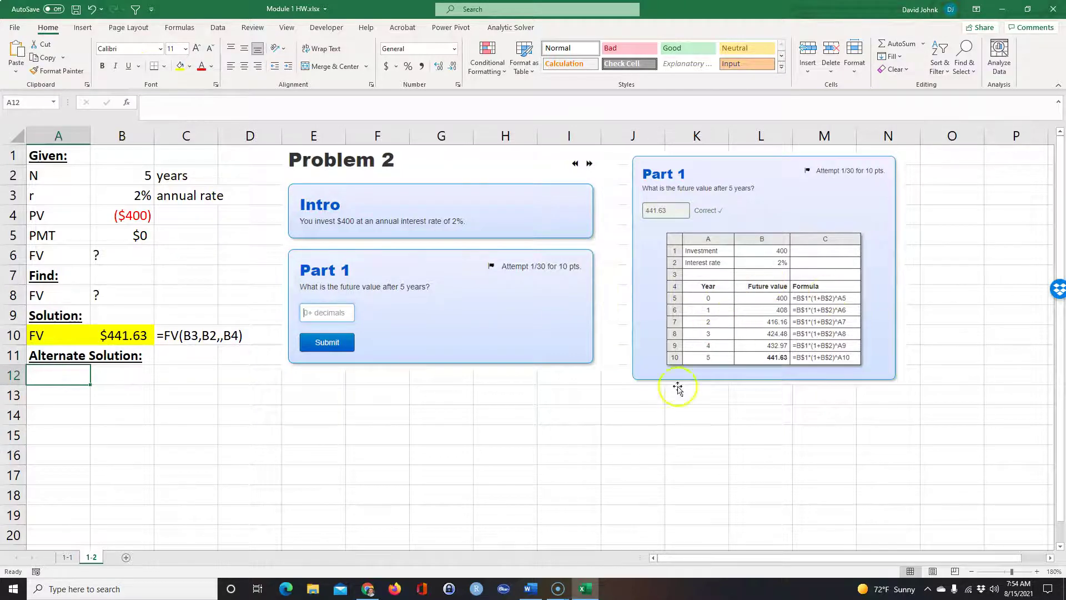
pyautogui.write('Year')
pyautogui.press('Return')
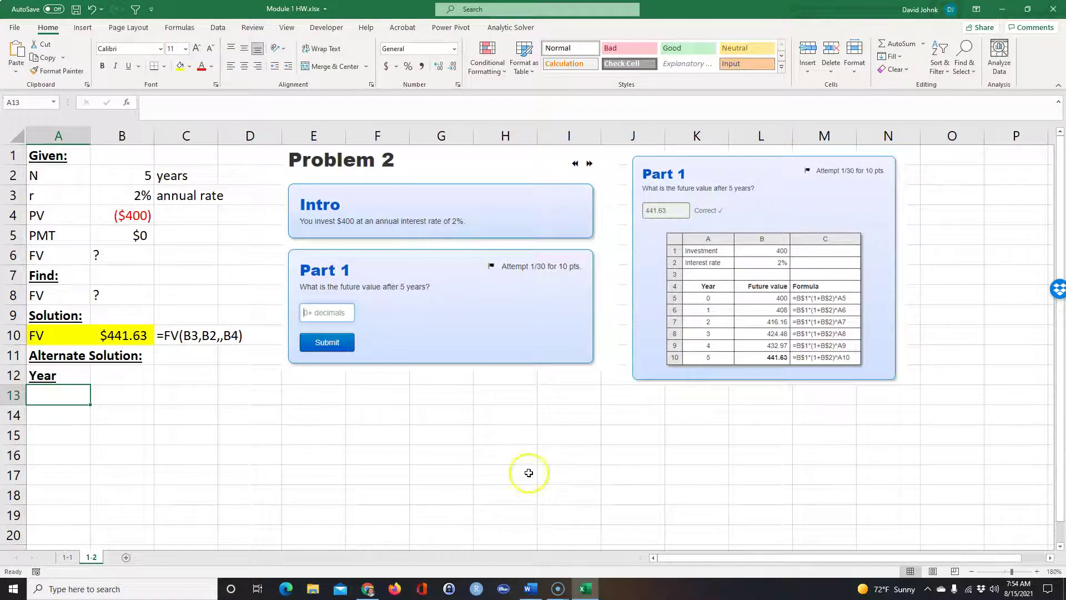
pyautogui.click(59, 380)
pyautogui.click(102, 66)
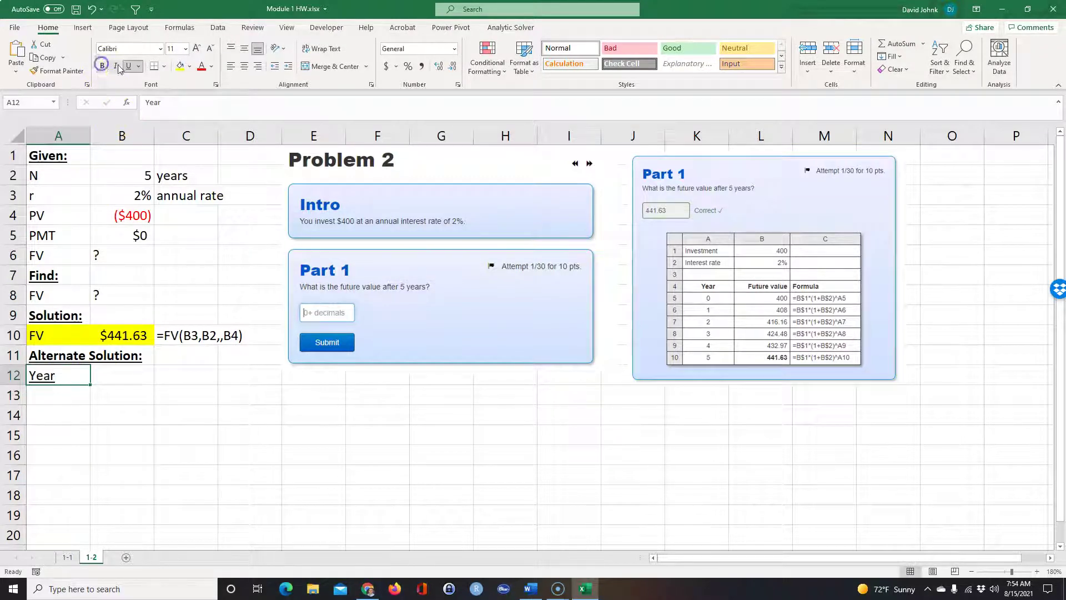
pyautogui.click(129, 66)
# Step: Number the years from 0 to 5 in A13:A18 by entering 0 and 1 and filling the series down
pyautogui.click(64, 400)
pyautogui.write('0')
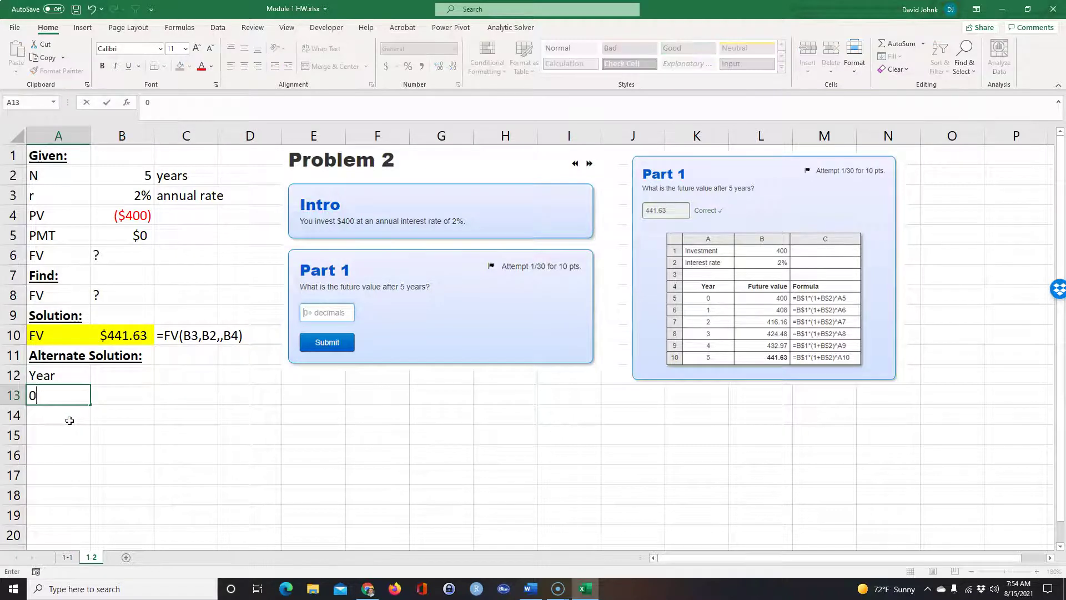
pyautogui.write('1')
pyautogui.press('Return')
pyautogui.click(55, 388)
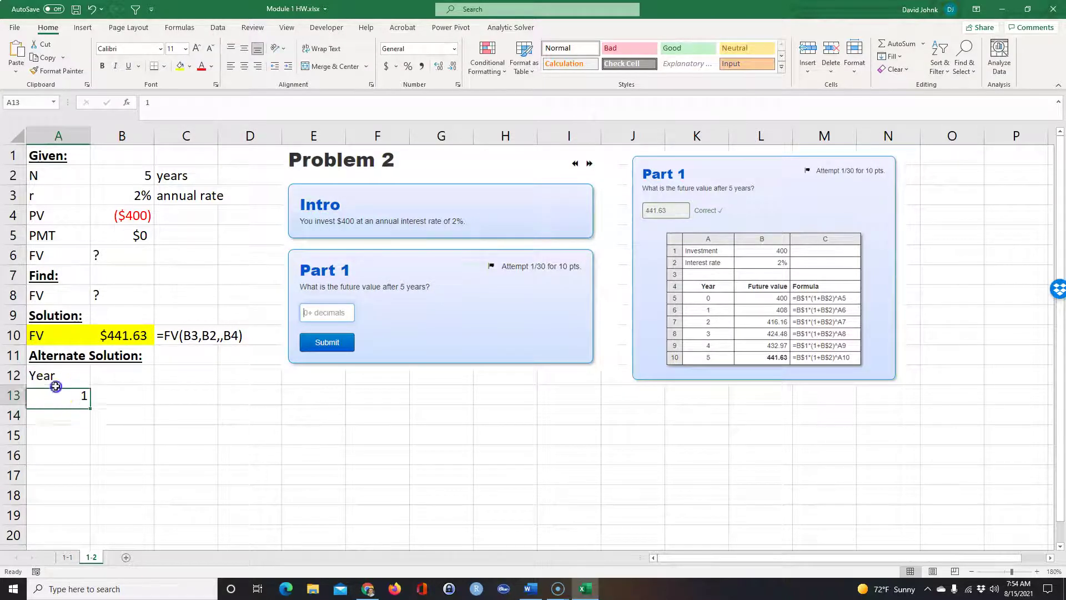
pyautogui.write('0')
pyautogui.press('Return')
pyautogui.write('1')
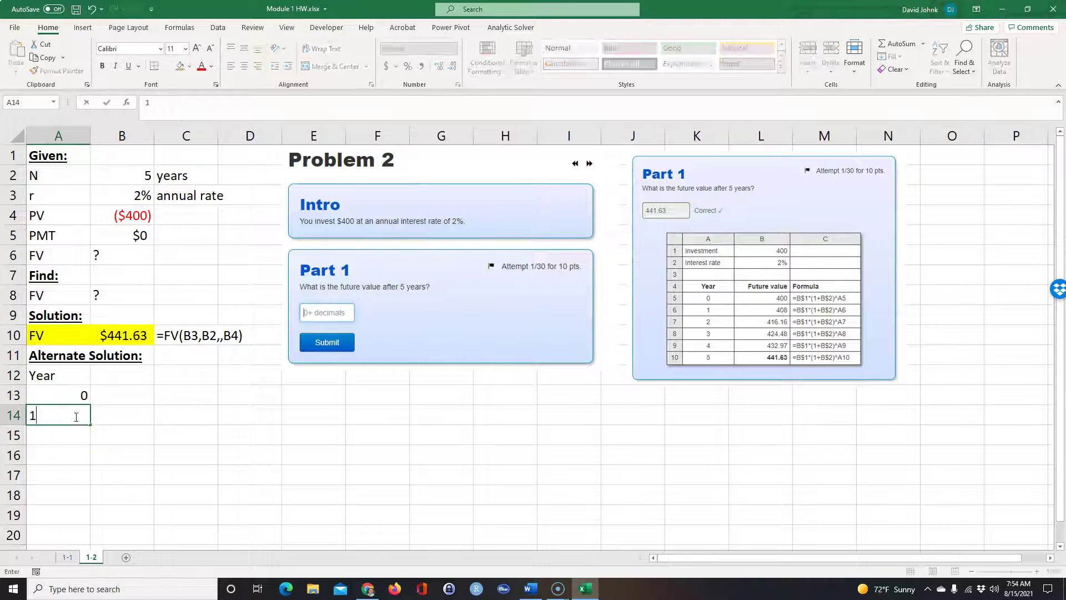
pyautogui.press('Return')
pyautogui.moveTo(56, 396); pyautogui.dragTo(61, 417)
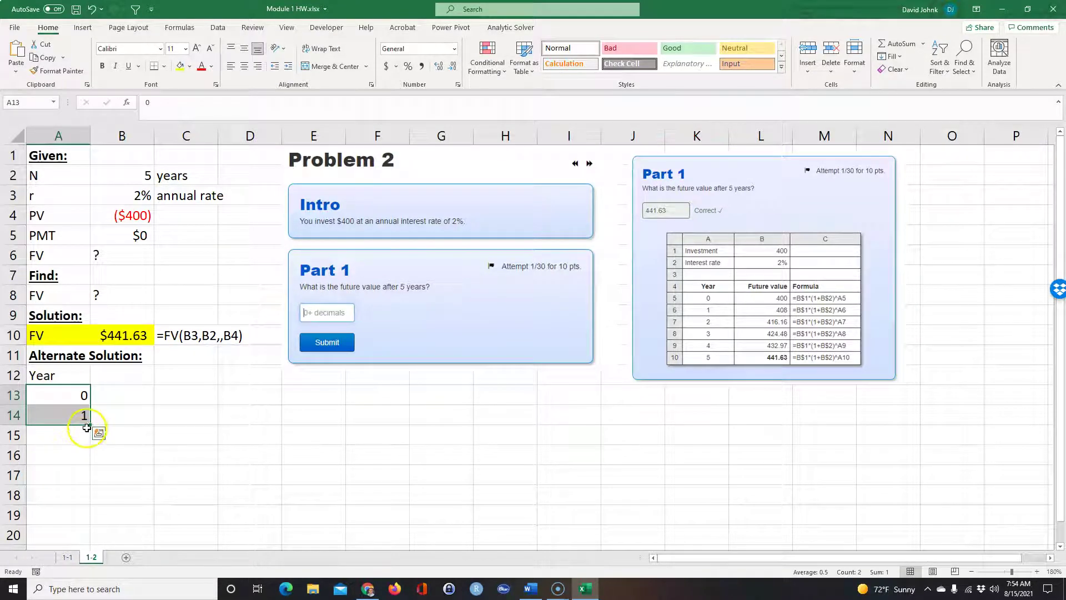
pyautogui.moveTo(90, 427); pyautogui.dragTo(91, 501)
# Step: Add the heading "FV" in B12 and enter =-B4 as the year 0 value in B13
pyautogui.click(114, 374)
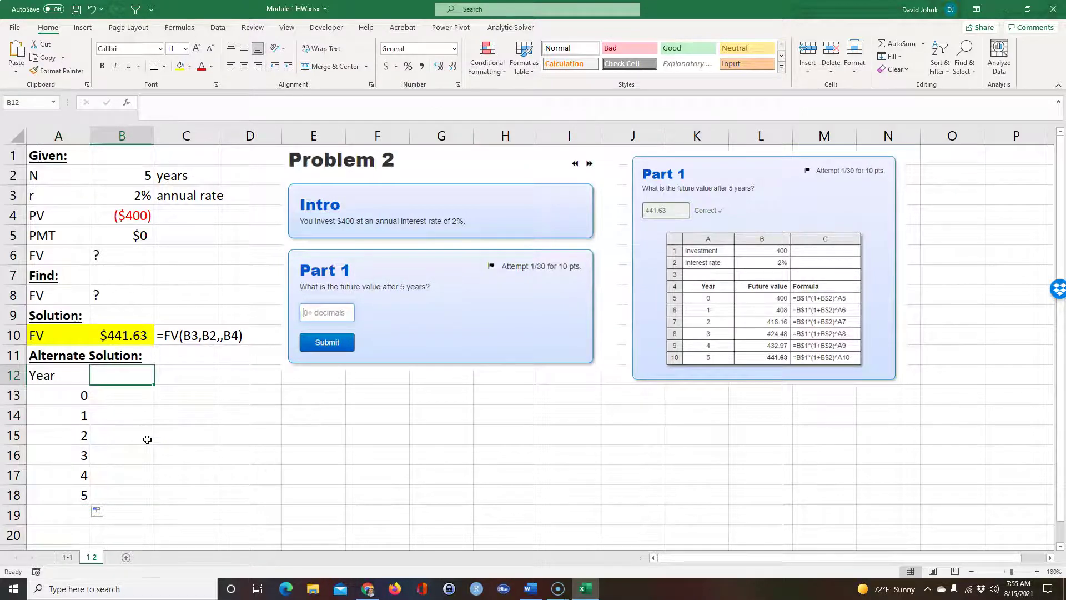
pyautogui.write('F')
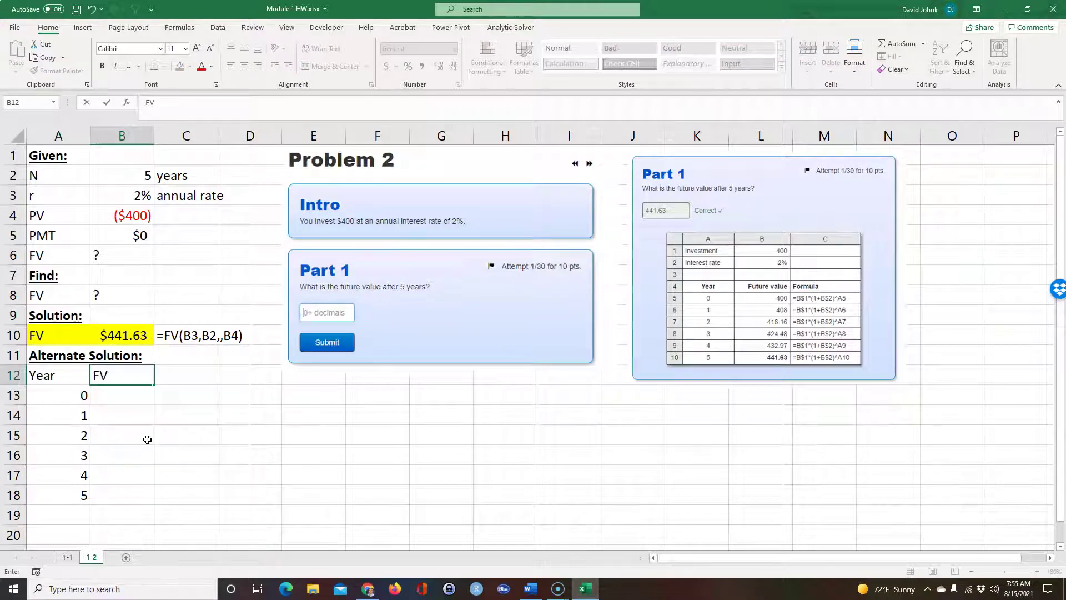
pyautogui.write('V')
pyautogui.press('Return')
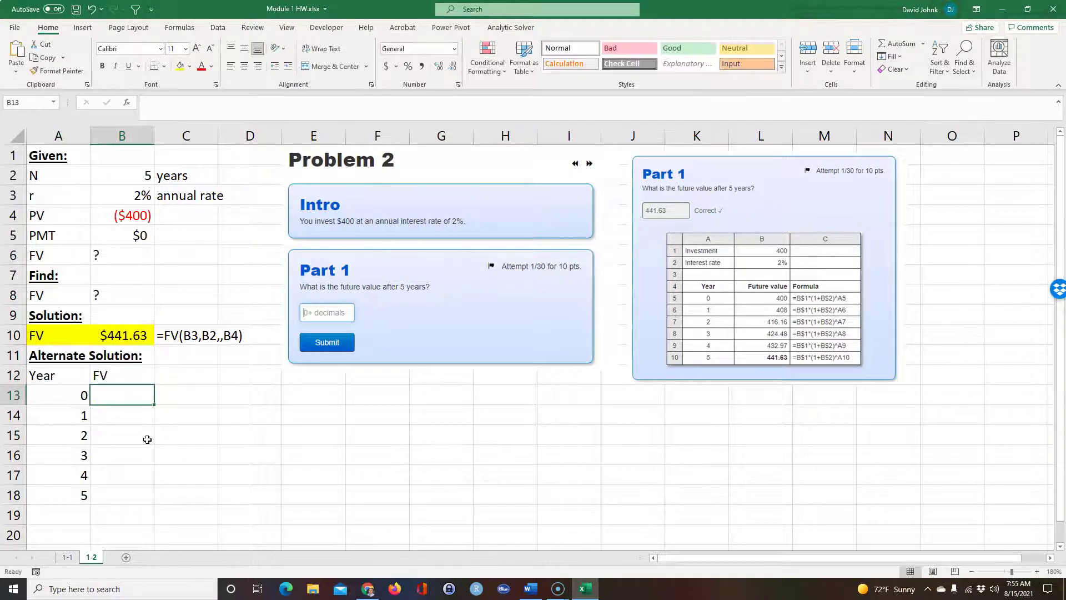
pyautogui.write('=')
pyautogui.hscroll(3, 147, 436)
pyautogui.moveTo(767, 559); pyautogui.dragTo(706, 550)
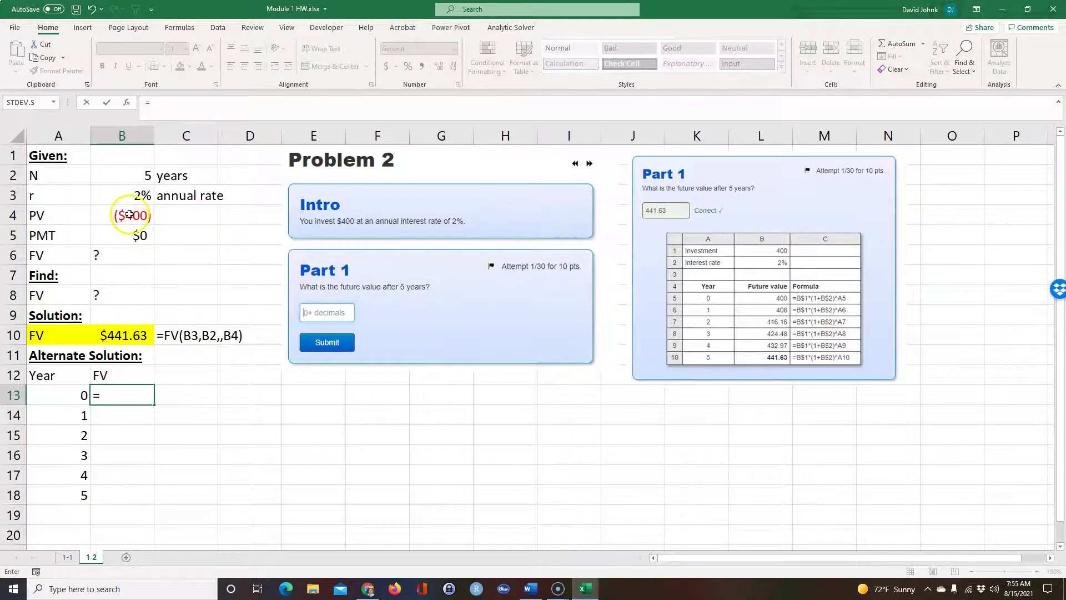
pyautogui.write('-')
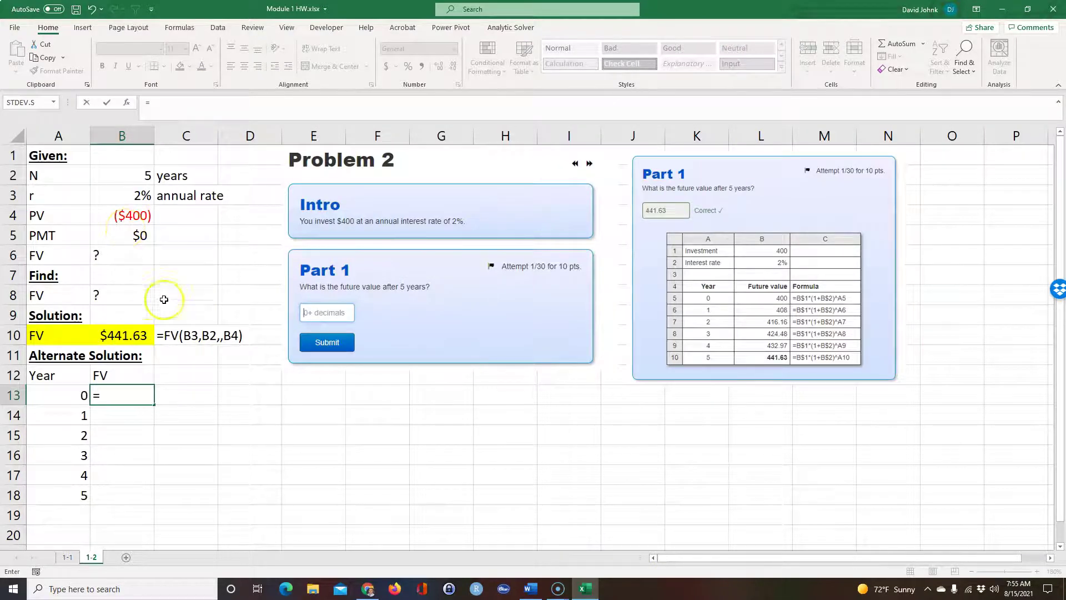
pyautogui.click(129, 215)
pyautogui.press('Return')
# Step: Enter the year 1 future value in B14 with the formula =B13*(1+$B$3)
pyautogui.write('=')
pyautogui.click(133, 395)
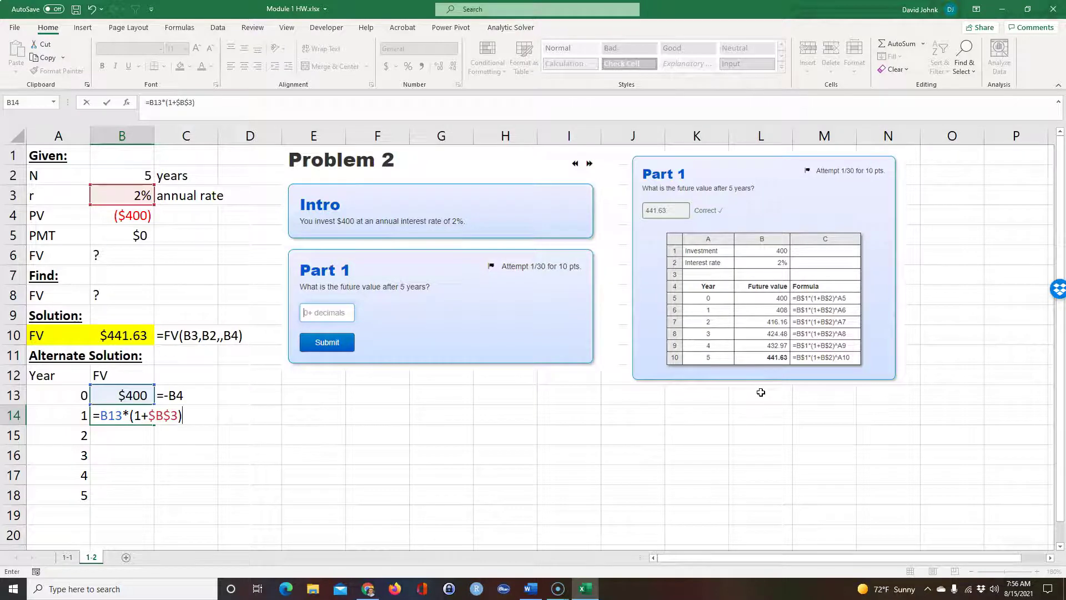
pyautogui.press('Return')
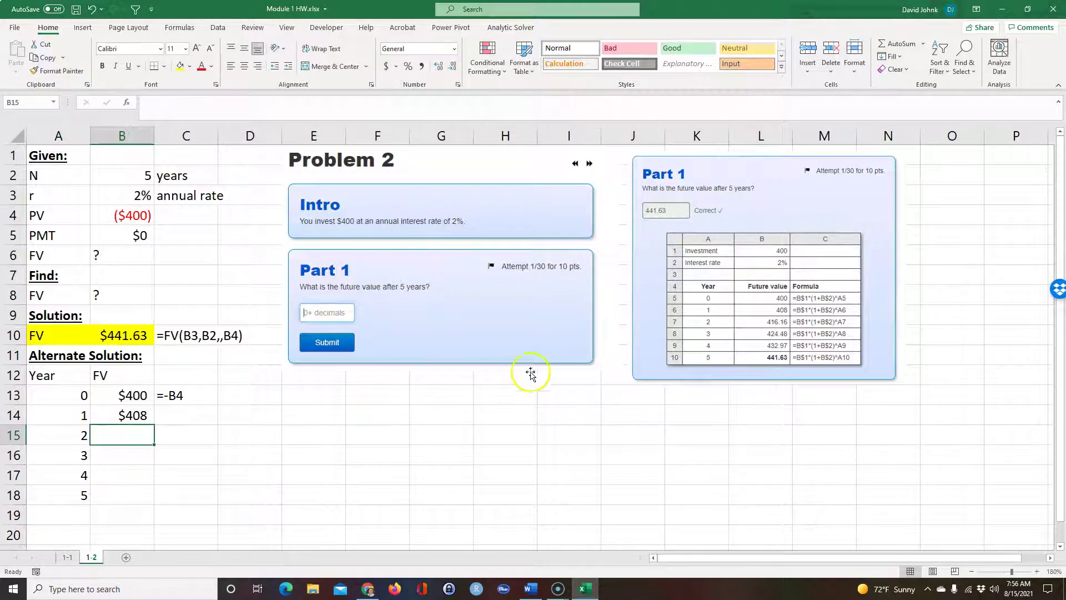
# Step: Display the values in B13:B14 with two decimal places
pyautogui.moveTo(114, 397); pyautogui.dragTo(124, 417)
pyautogui.click(443, 66)
pyautogui.click(443, 65)
pyautogui.click(139, 455)
# Step: Fill the B14 formula down to B18 and extend the formula text from C13 down to C18
pyautogui.click(128, 415)
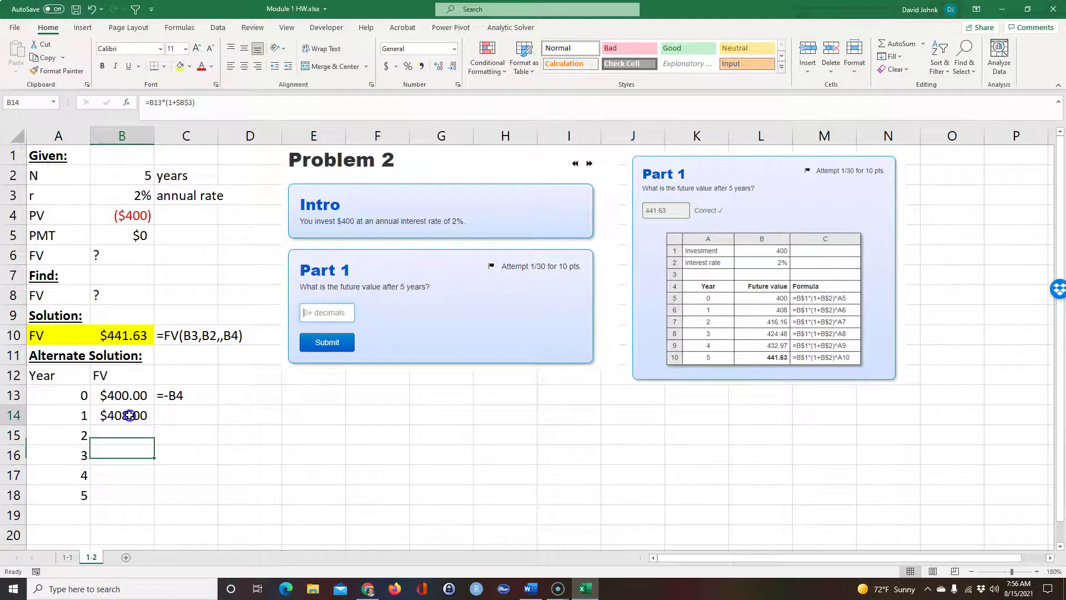
pyautogui.click(197, 399)
pyautogui.moveTo(219, 407); pyautogui.dragTo(151, 497)
pyautogui.click(113, 415)
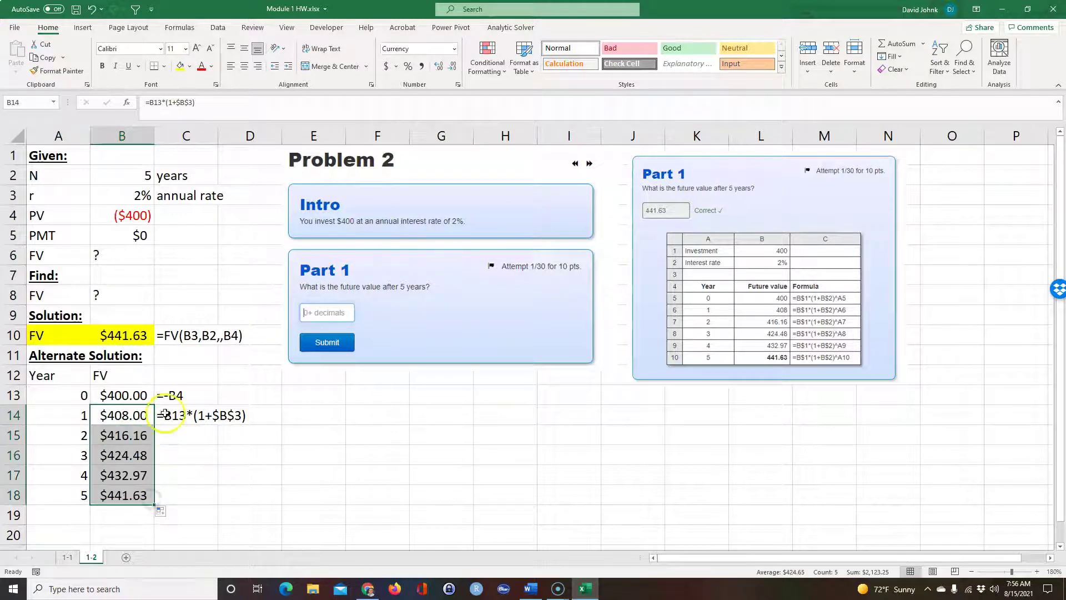
pyautogui.click(210, 422)
pyautogui.moveTo(219, 425); pyautogui.dragTo(221, 503)
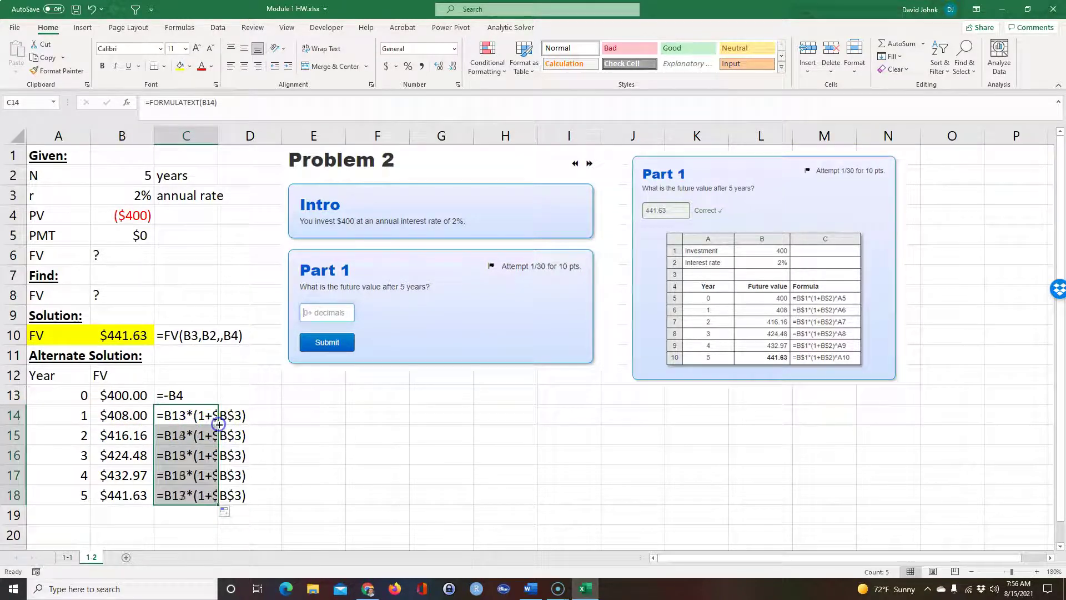
pyautogui.click(142, 536)
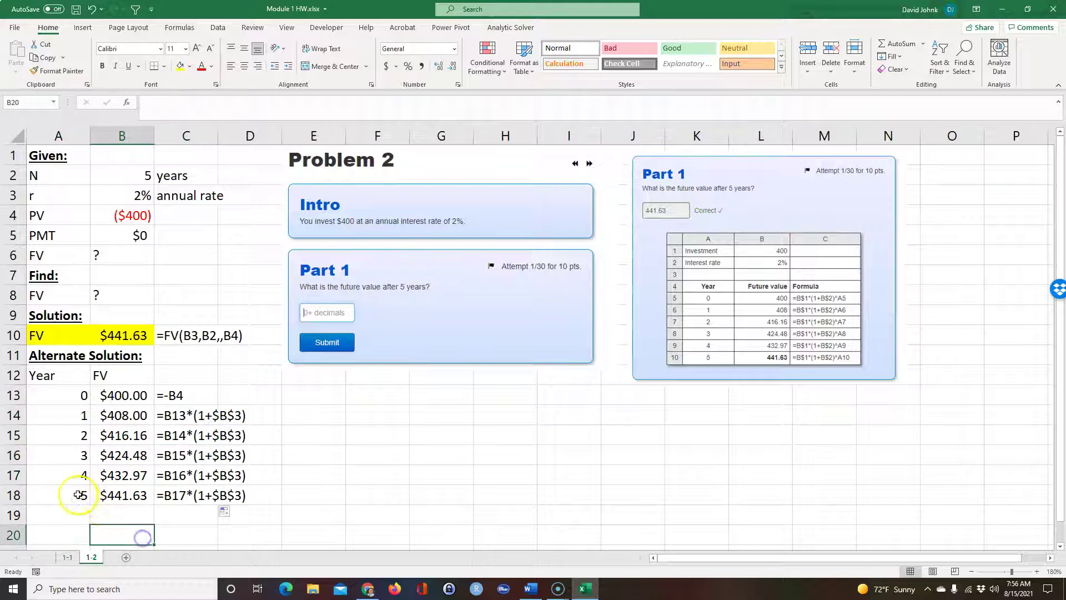
# Step: Highlight the year 5 future value in B18 with yellow fill
pyautogui.click(123, 495)
pyautogui.click(181, 66)
pyautogui.click(300, 455)
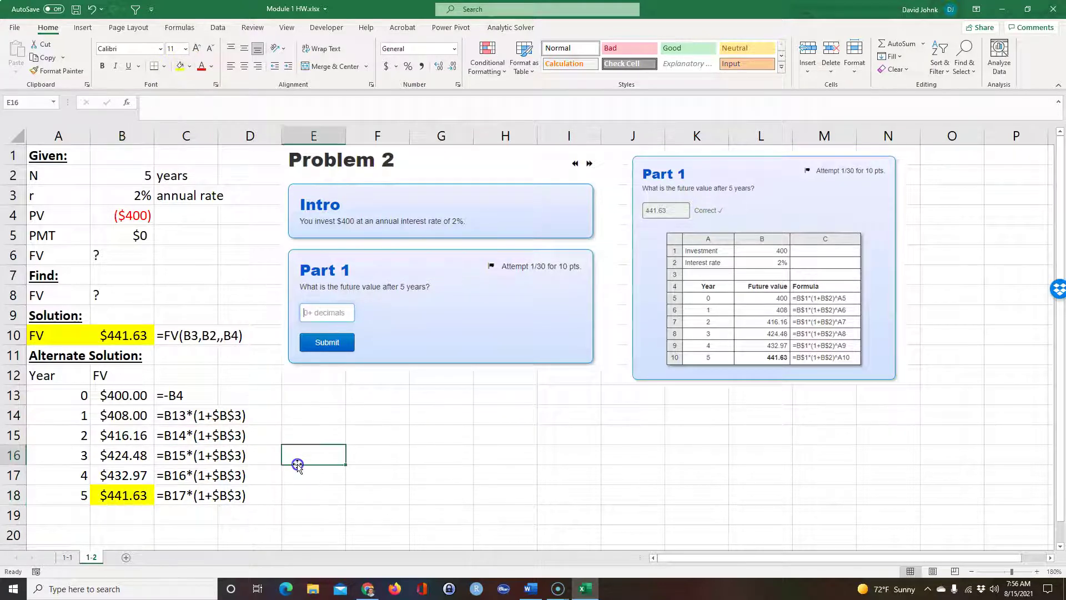
# Step: Enter the compounding formula =-B4*(1+$B$3)^A13 in E13, beside the year 0 row
pyautogui.click(314, 395)
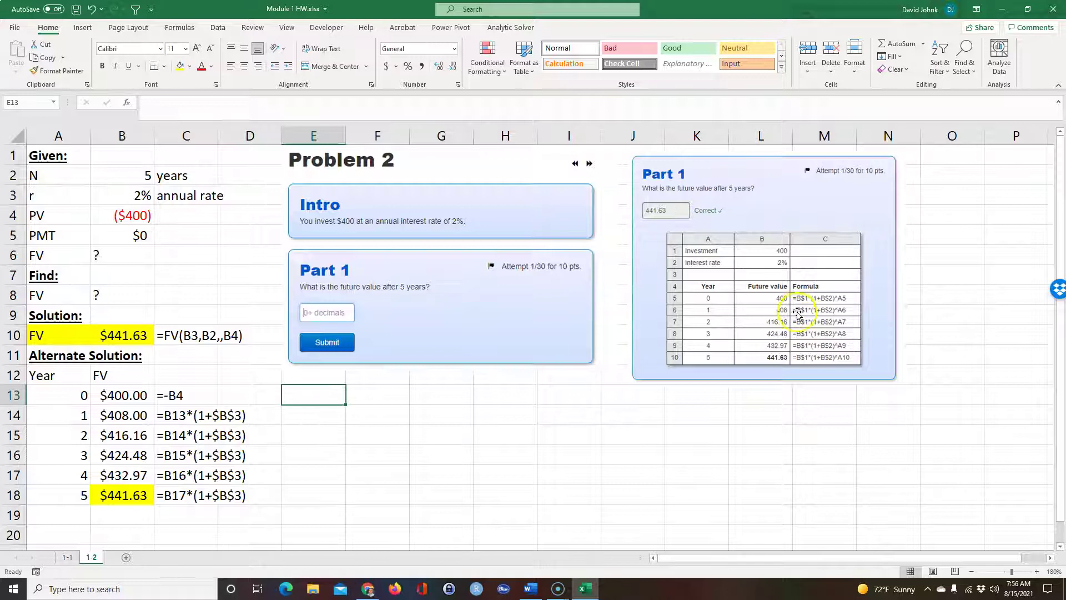
pyautogui.write('=')
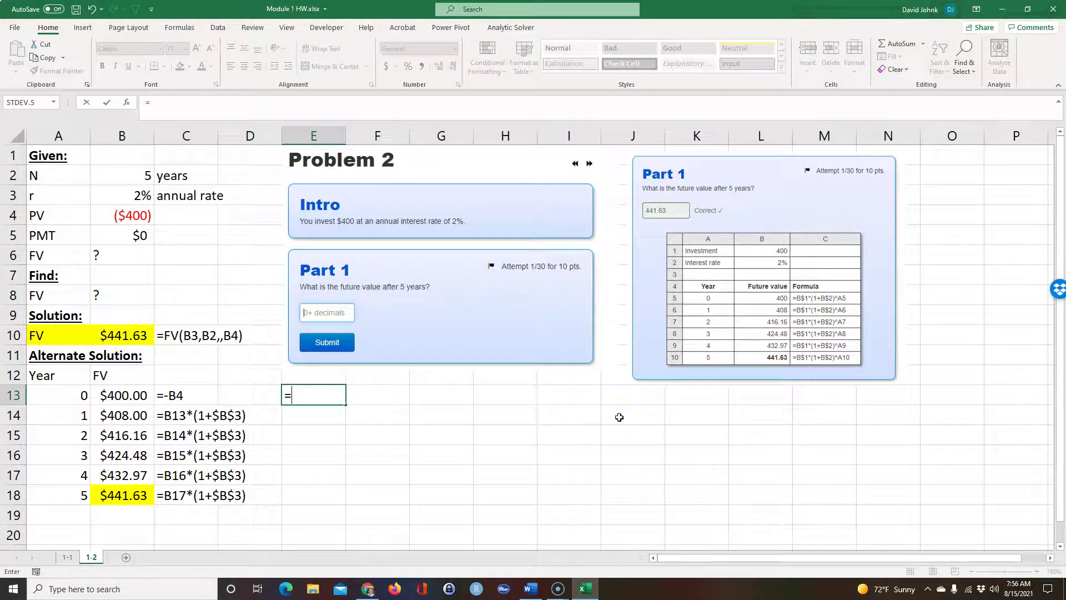
pyautogui.click(122, 395)
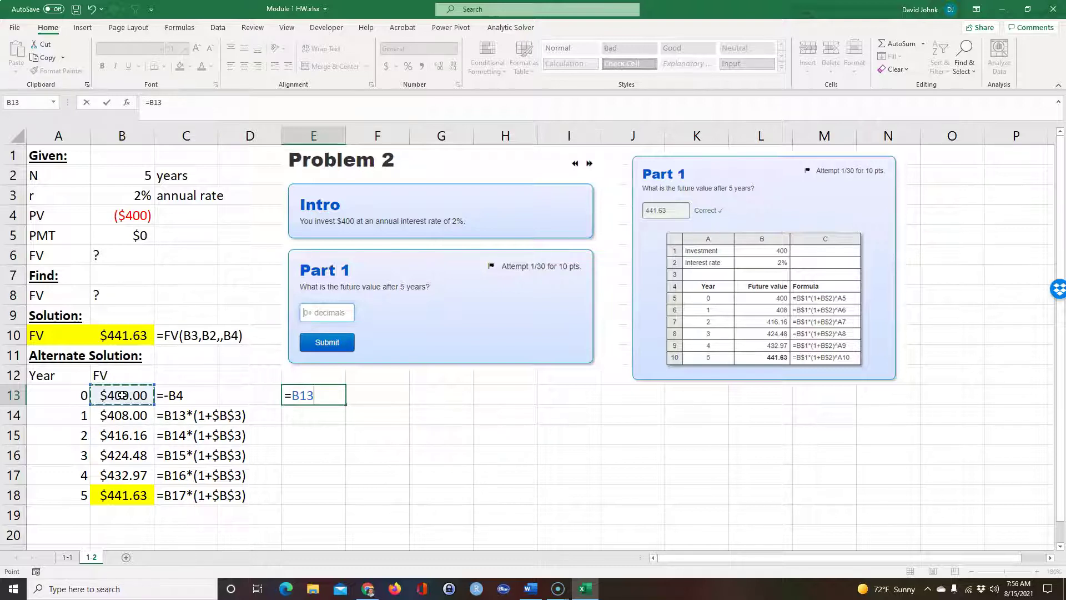
pyautogui.press('BackSpace')
pyautogui.press('BackSpace')
pyautogui.press('BackSpace')
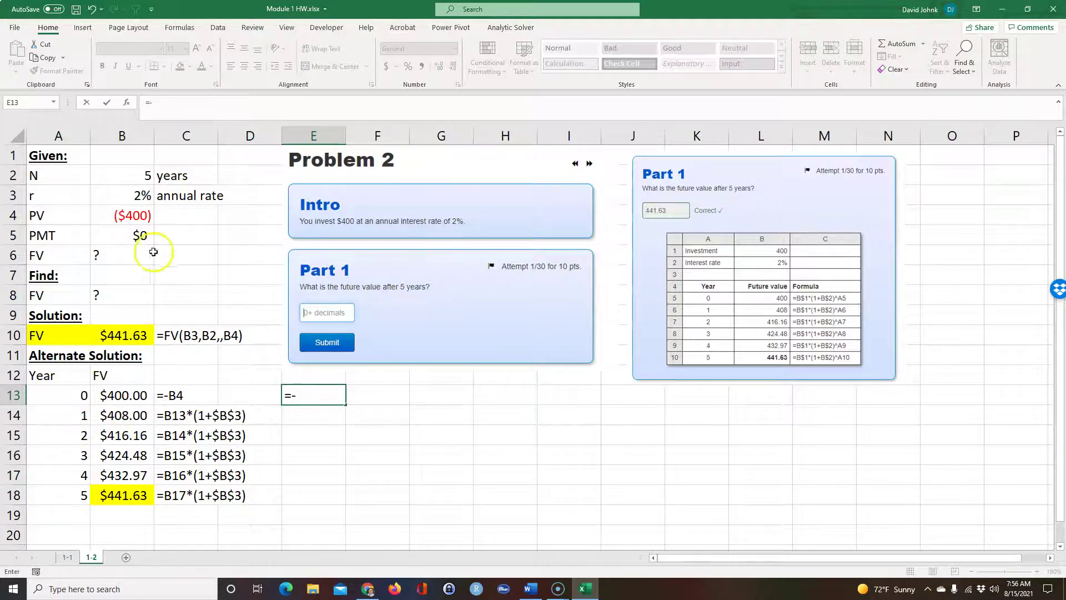
pyautogui.click(132, 215)
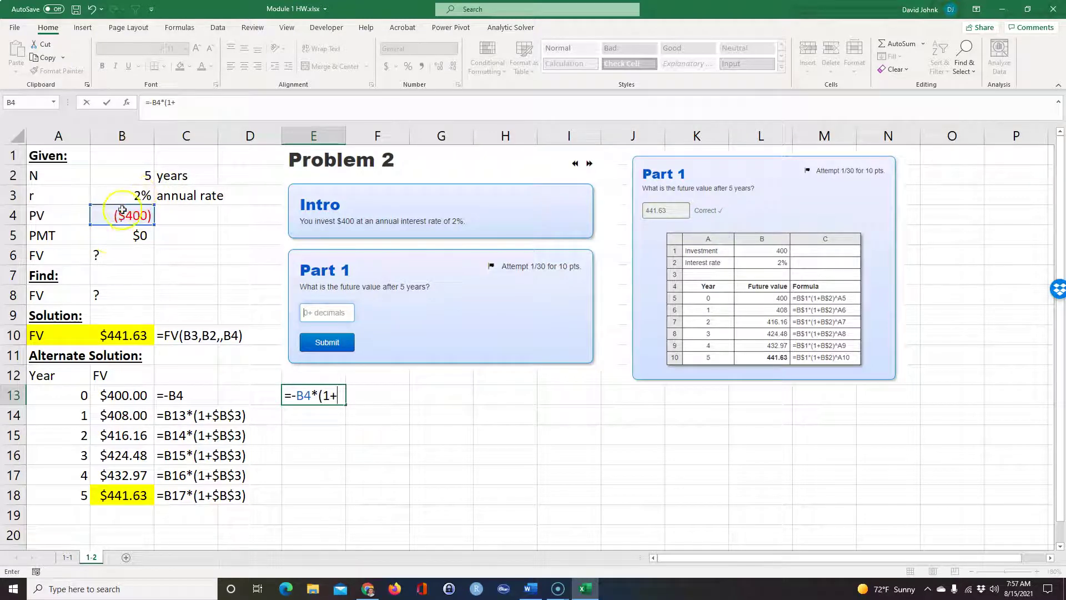
pyautogui.click(134, 196)
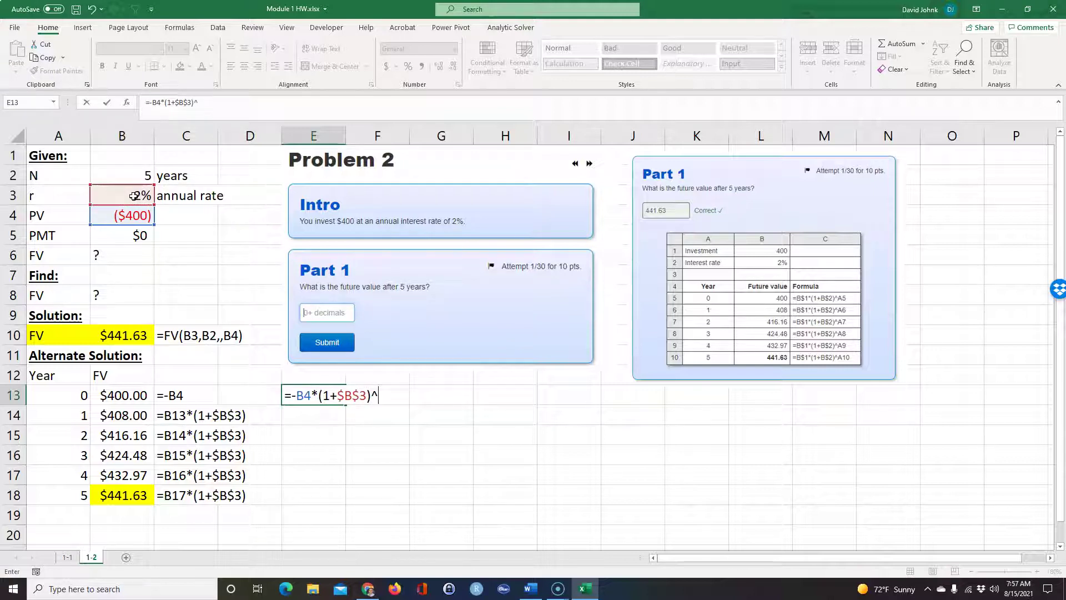
pyautogui.click(68, 398)
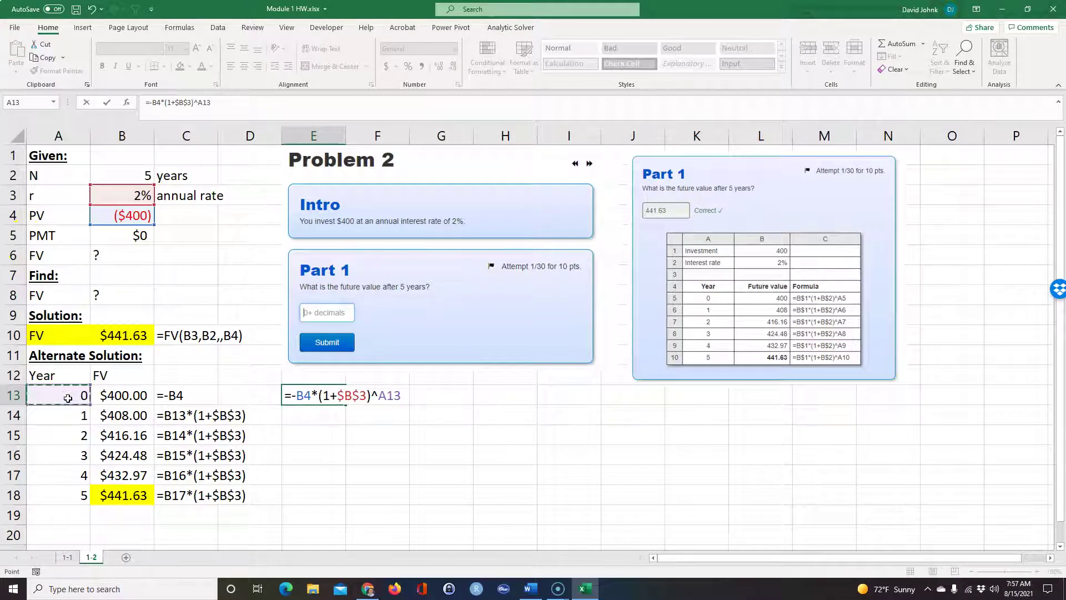
pyautogui.press('Return')
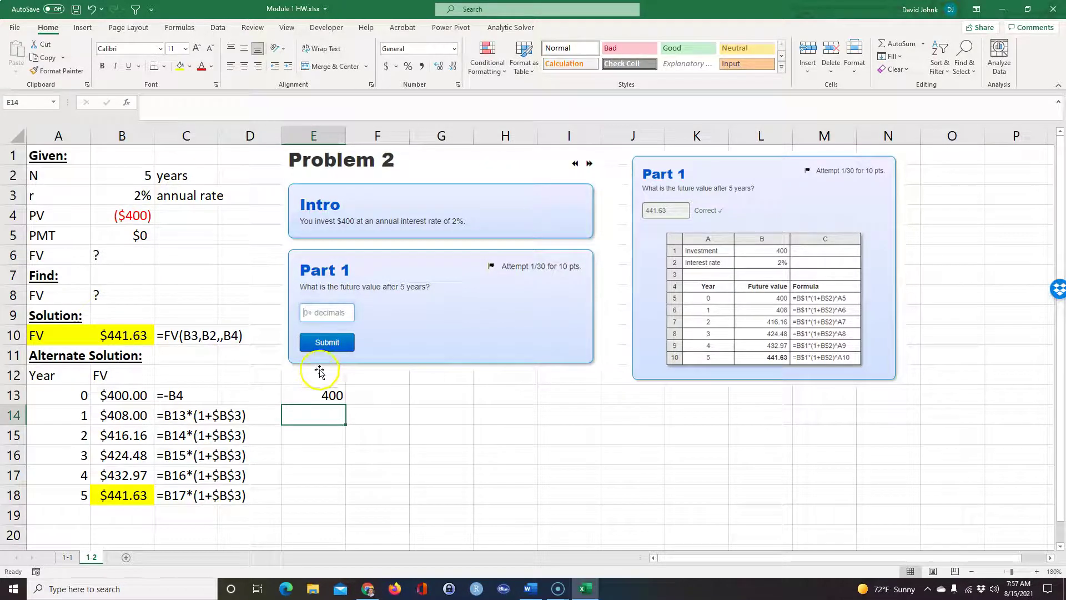
# Step: Display the value in E13 with two decimal places
pyautogui.click(314, 395)
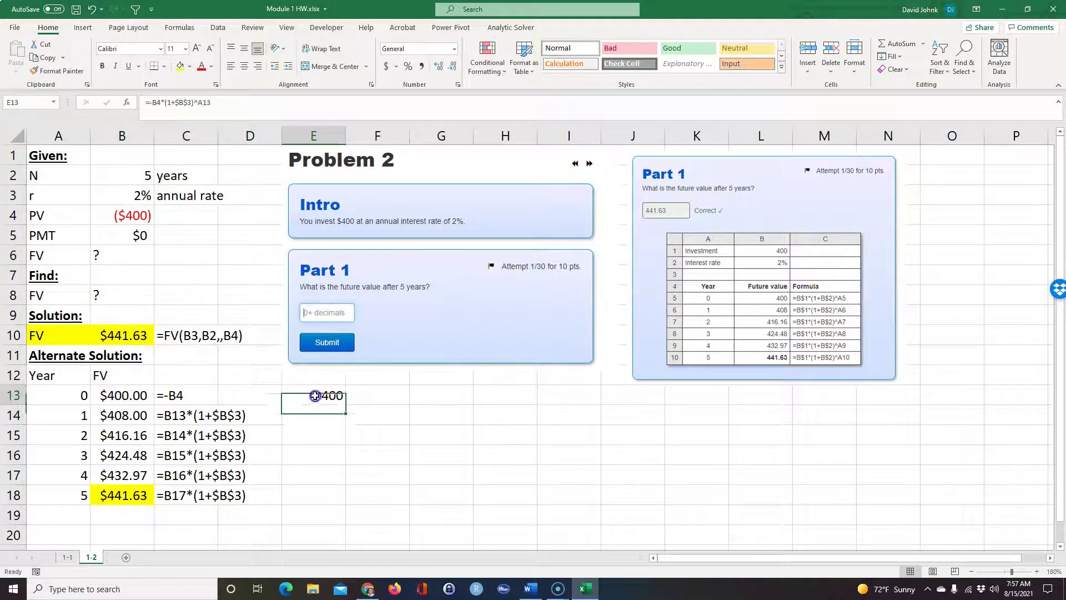
pyautogui.doubleClick(439, 66)
pyautogui.click(414, 435)
# Step: Copy the formula text cell C13 to F13 so it shows the formula in E13
pyautogui.click(183, 394)
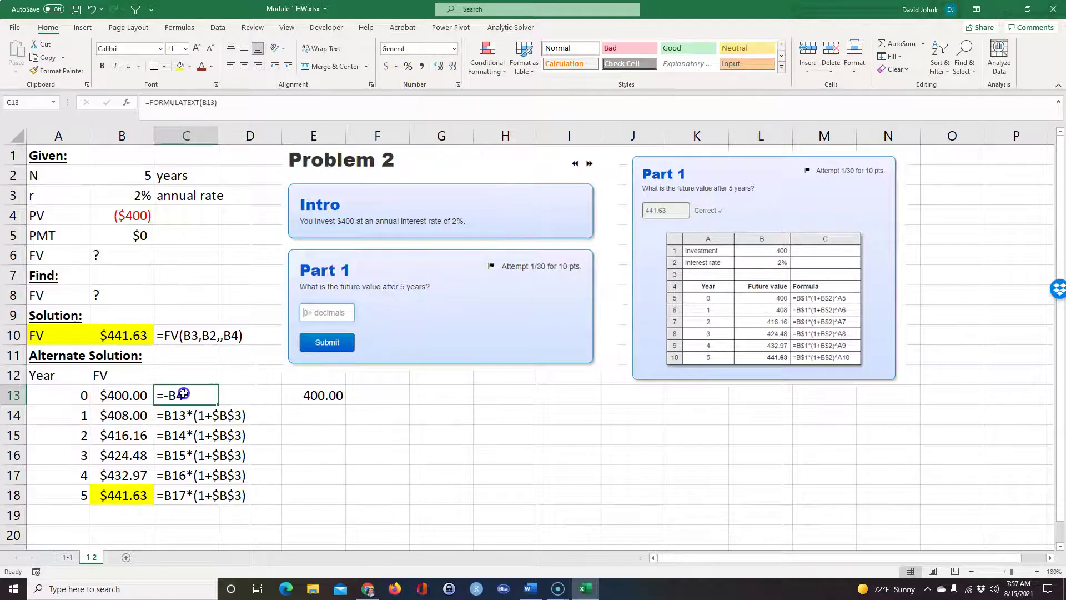
pyautogui.hotkey('ctrl', 'c')
pyautogui.click(362, 398)
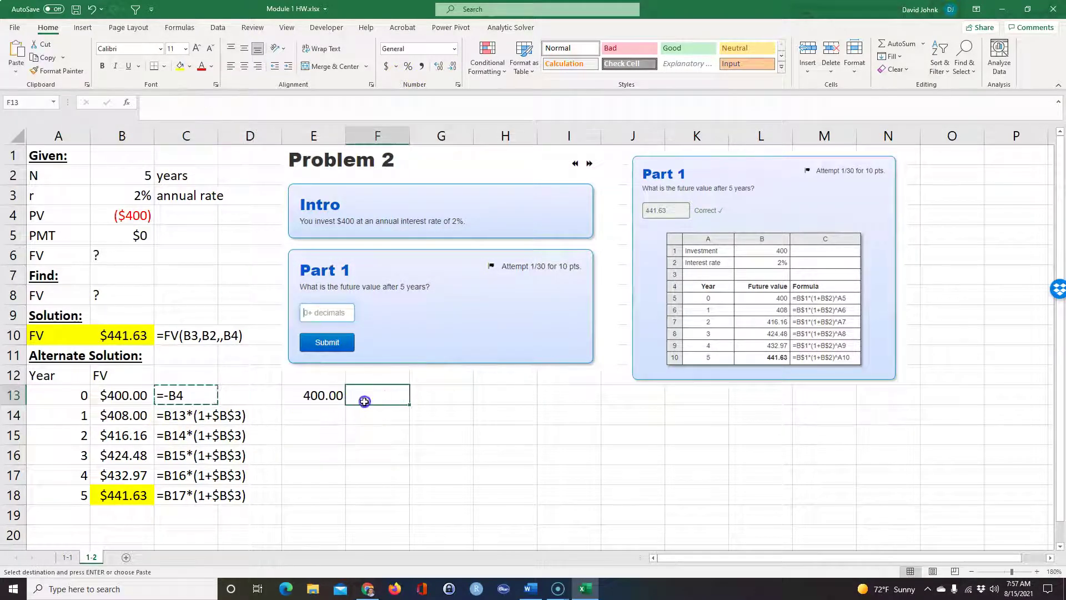
pyautogui.hotkey('ctrl', 'v')
# Step: Try to fill the E13 formula down through E18
pyautogui.click(353, 503)
pyautogui.click(330, 398)
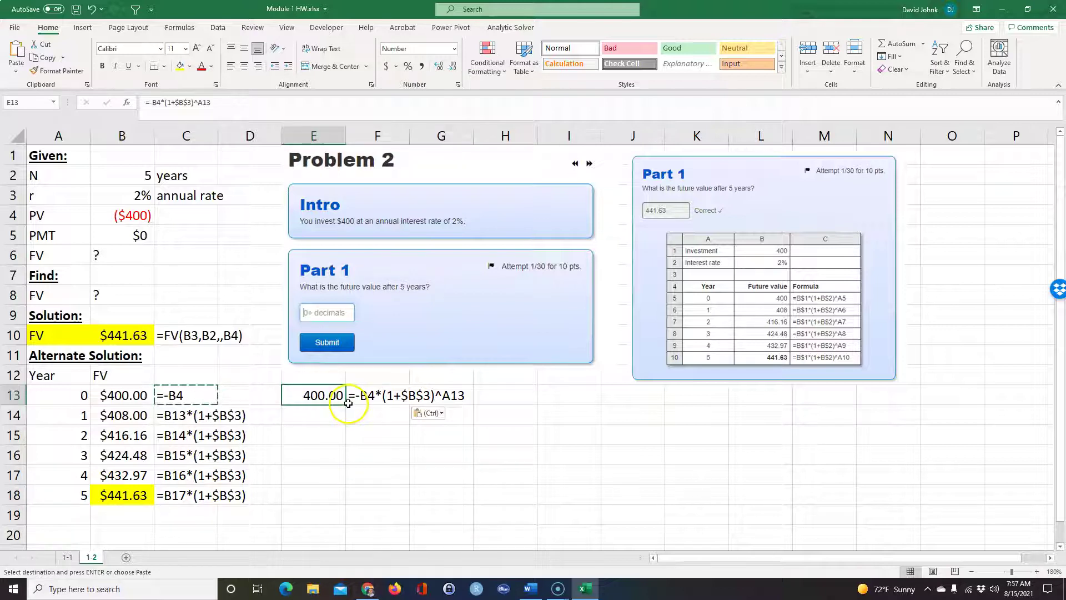
pyautogui.moveTo(347, 406); pyautogui.dragTo(320, 499)
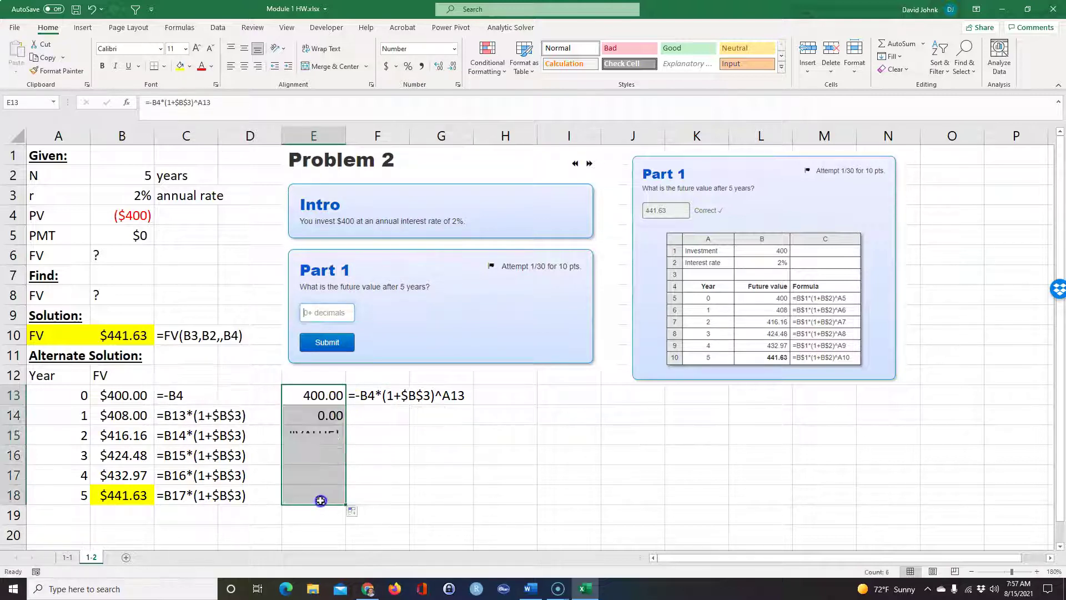
# Step: Make the PV reference in E13 absolute so the formula reads =-$B$4*(1+$B$3)^A13
pyautogui.doubleClick(326, 403)
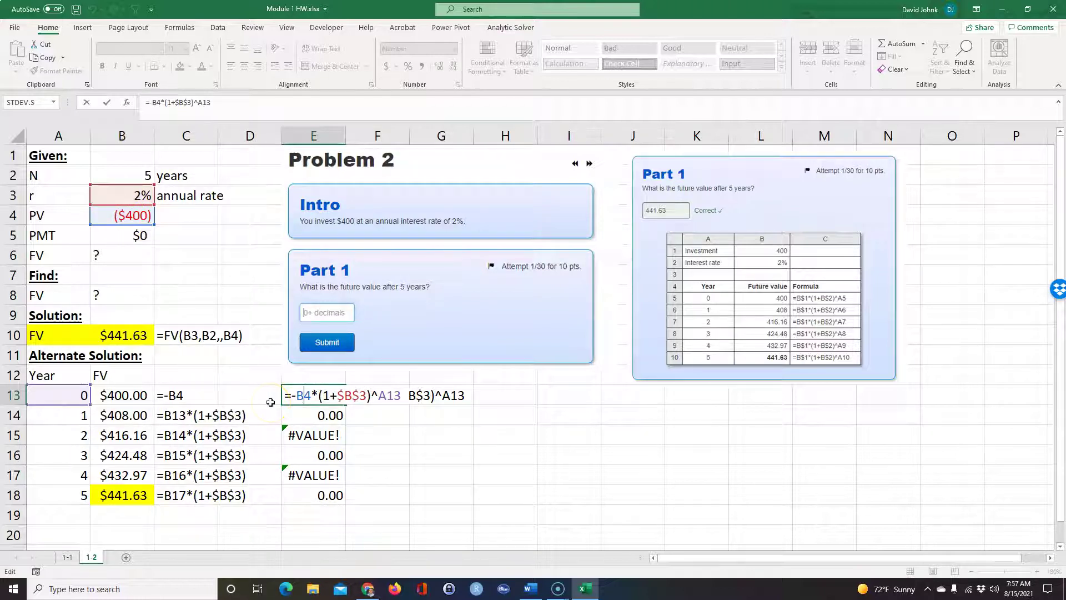
pyautogui.press('F4')
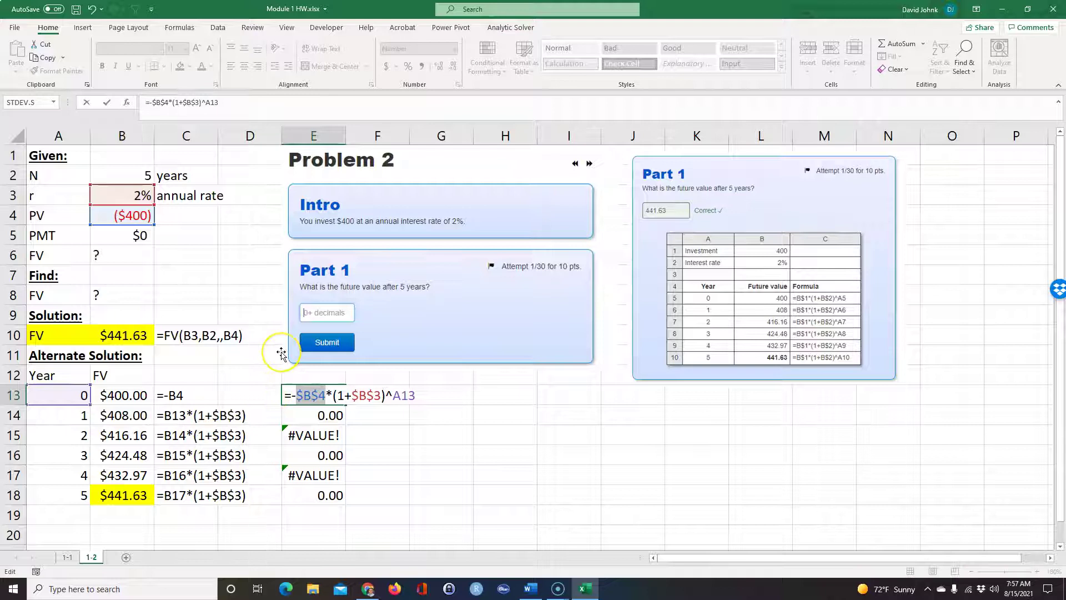
pyautogui.press('Return')
pyautogui.click(321, 397)
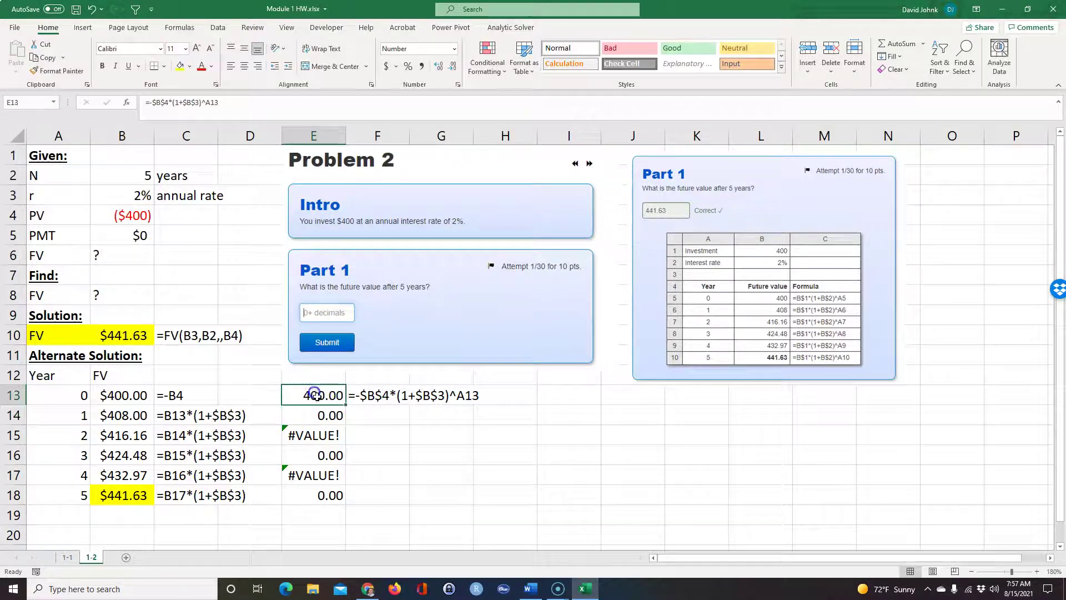
# Step: Fill the E13 formula down through E18 and highlight the year 5 answer in E18 yellow
pyautogui.moveTo(346, 405); pyautogui.dragTo(322, 500)
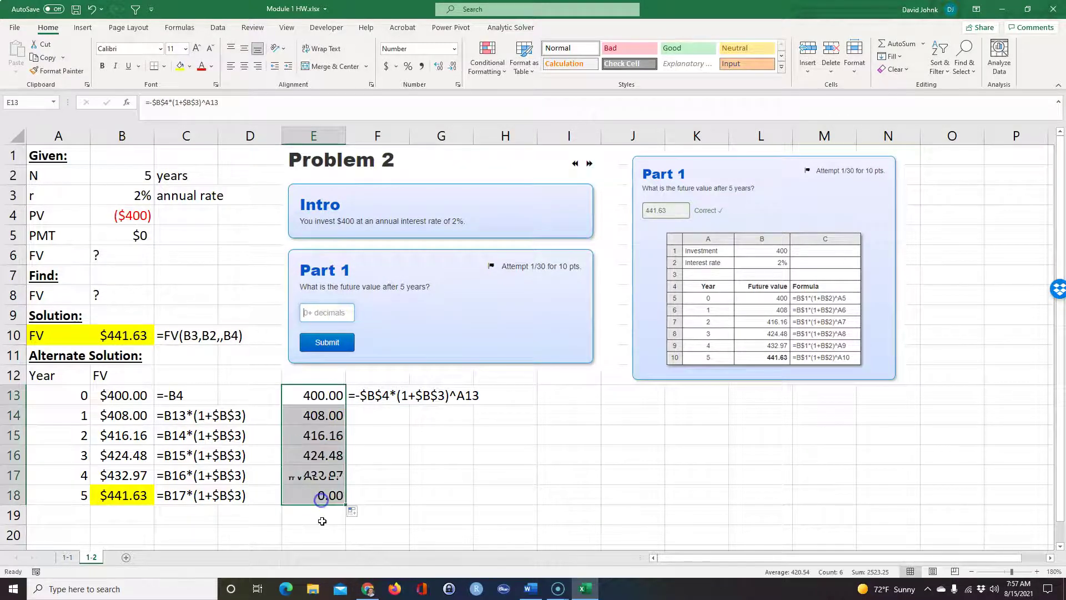
pyautogui.click(320, 529)
pyautogui.click(318, 495)
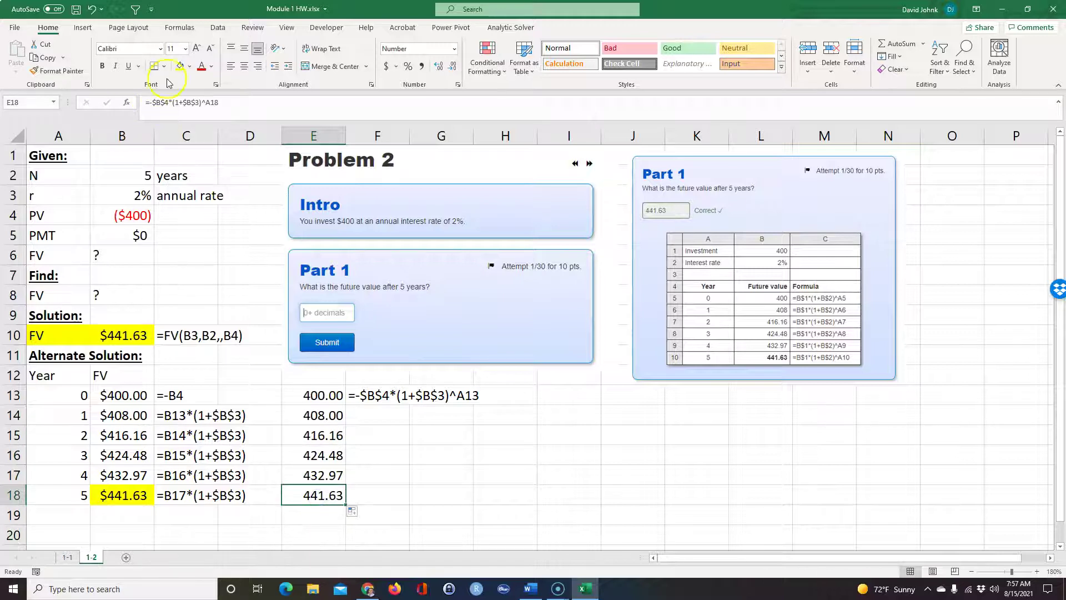
pyautogui.click(180, 66)
# Step: Fill the formula text in F13 down through F18 to display each year's formula
pyautogui.click(358, 395)
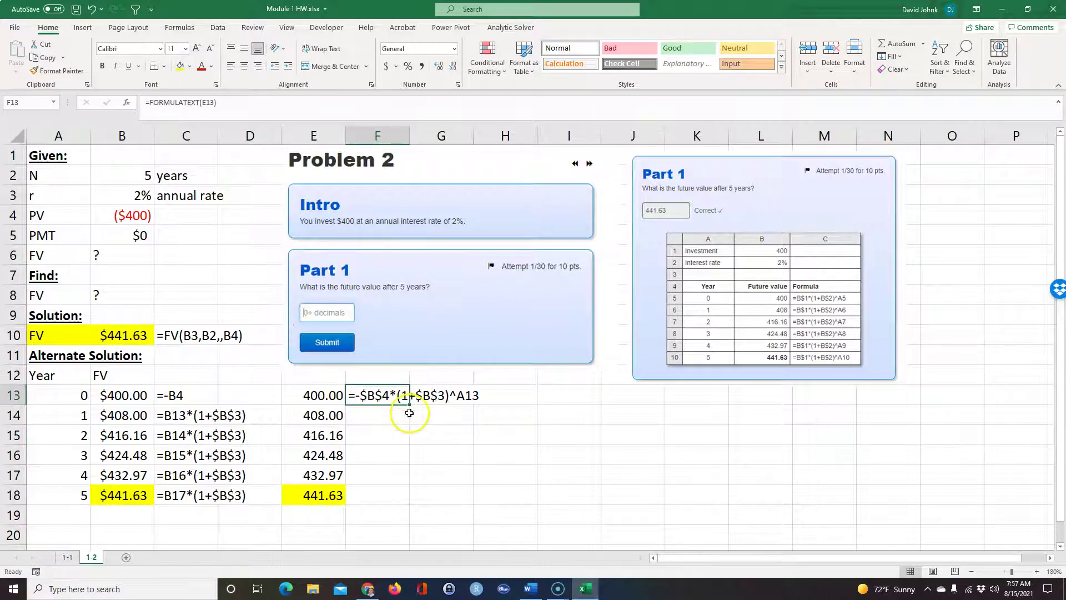
pyautogui.doubleClick(411, 406)
pyautogui.click(282, 496)
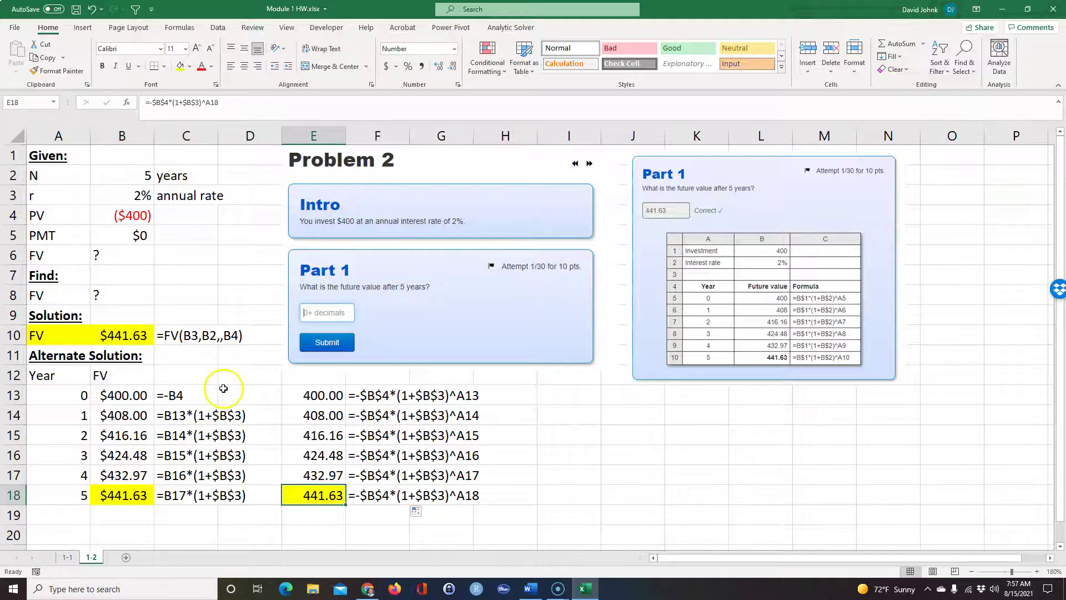
# Step: Move the Problem 2 screenshot clear of column E and copy the "Alternate Solution:" heading from A11 to E11
pyautogui.moveTo(437, 162); pyautogui.dragTo(682, 162)
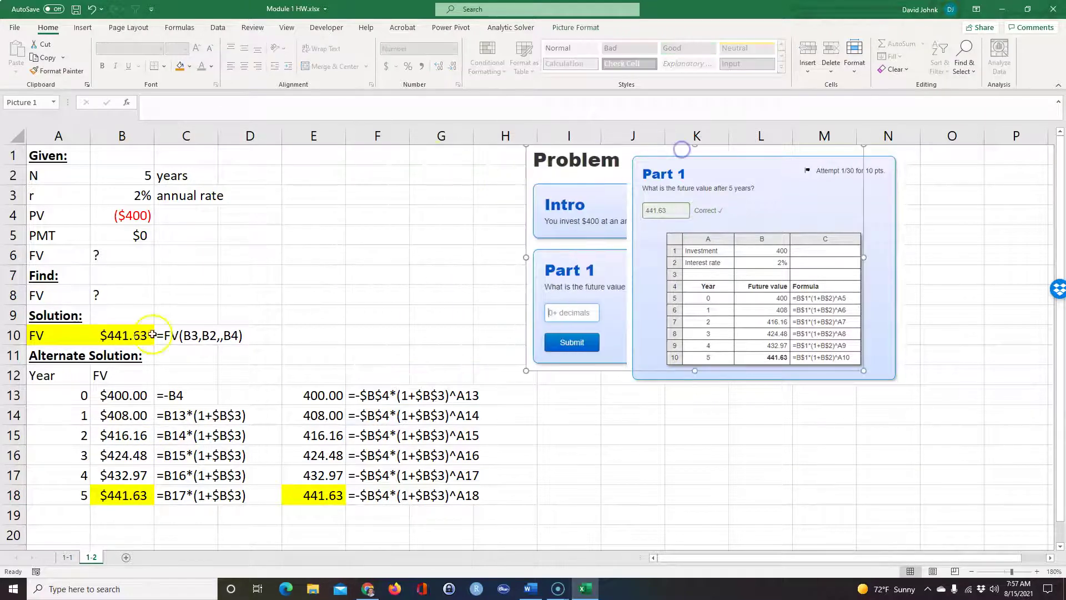
pyautogui.click(51, 355)
pyautogui.hotkey('ctrl', 'c')
pyautogui.click(286, 354)
pyautogui.hotkey('ctrl', 'v')
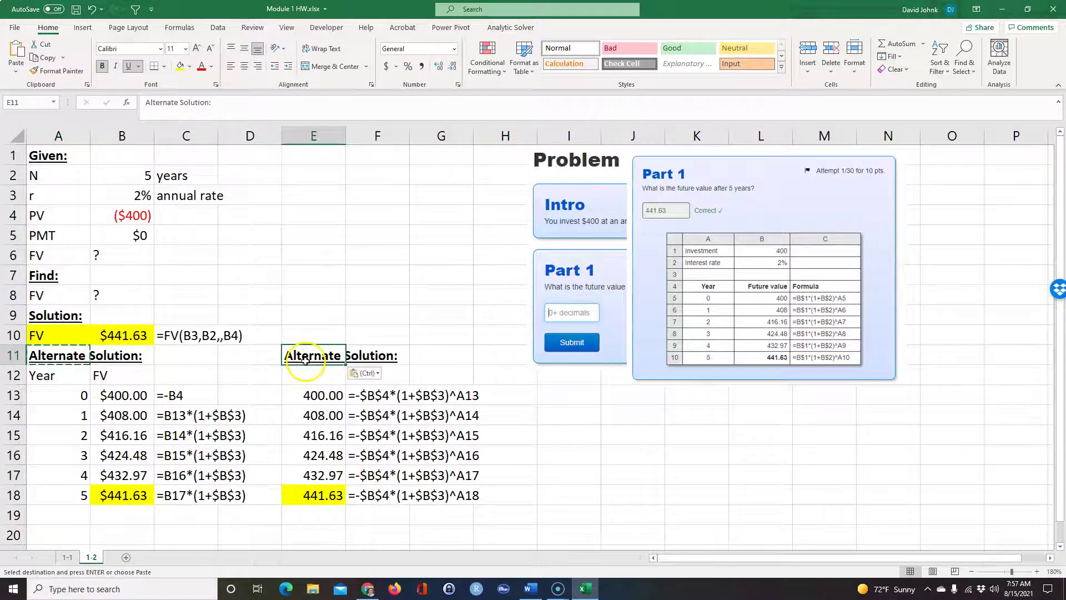
# Step: Change the heading in E11 to read "Textbook's Solution:"
pyautogui.doubleClick(286, 356)
pyautogui.write('Tet')
pyautogui.press('BackSpace')
pyautogui.write('xtbook')
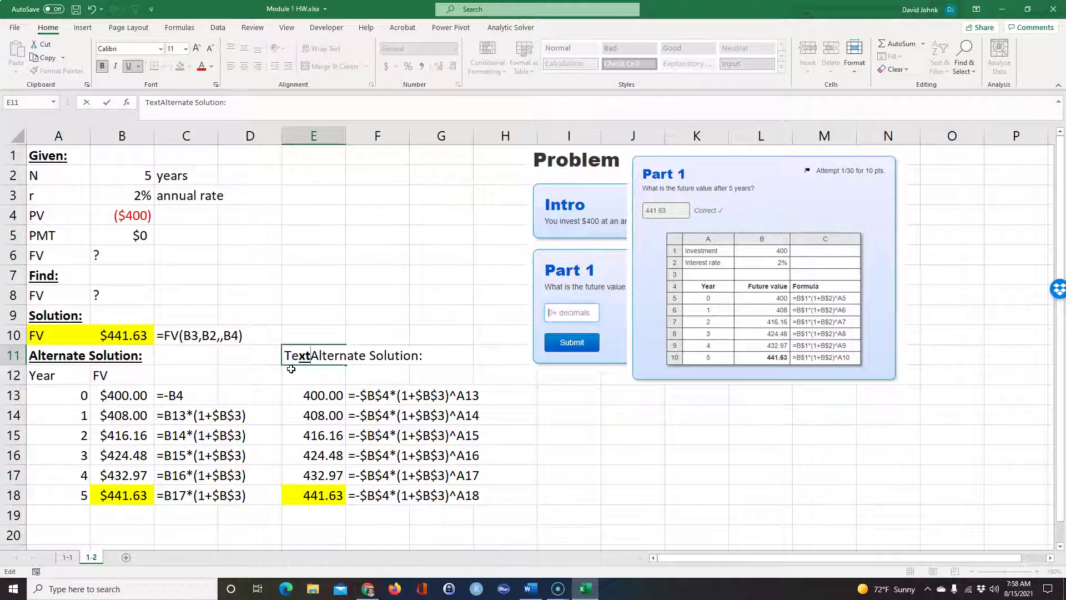
pyautogui.write('s')
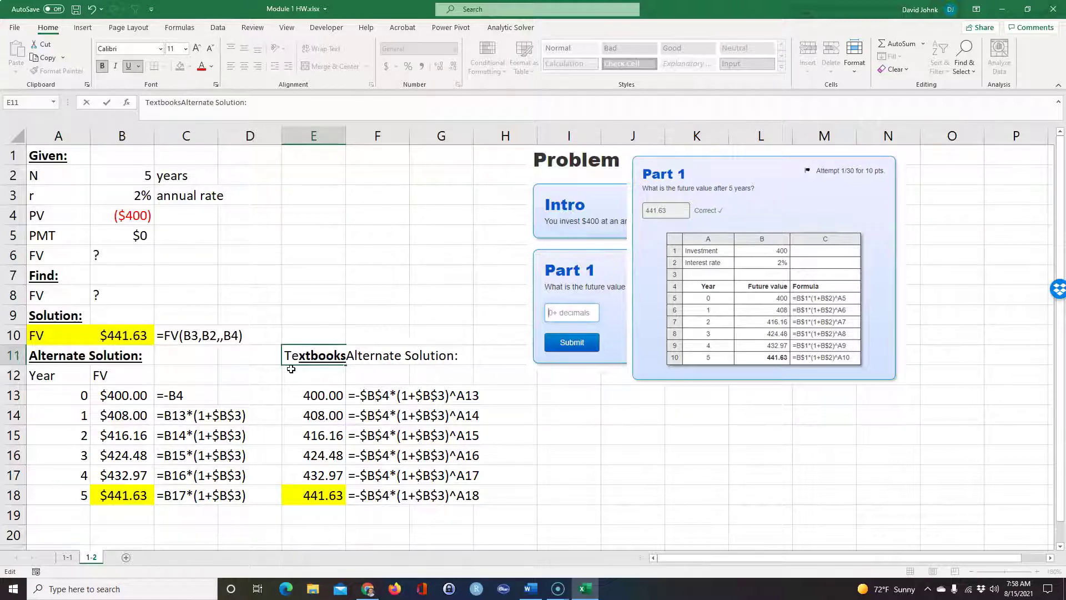
pyautogui.press('BackSpace')
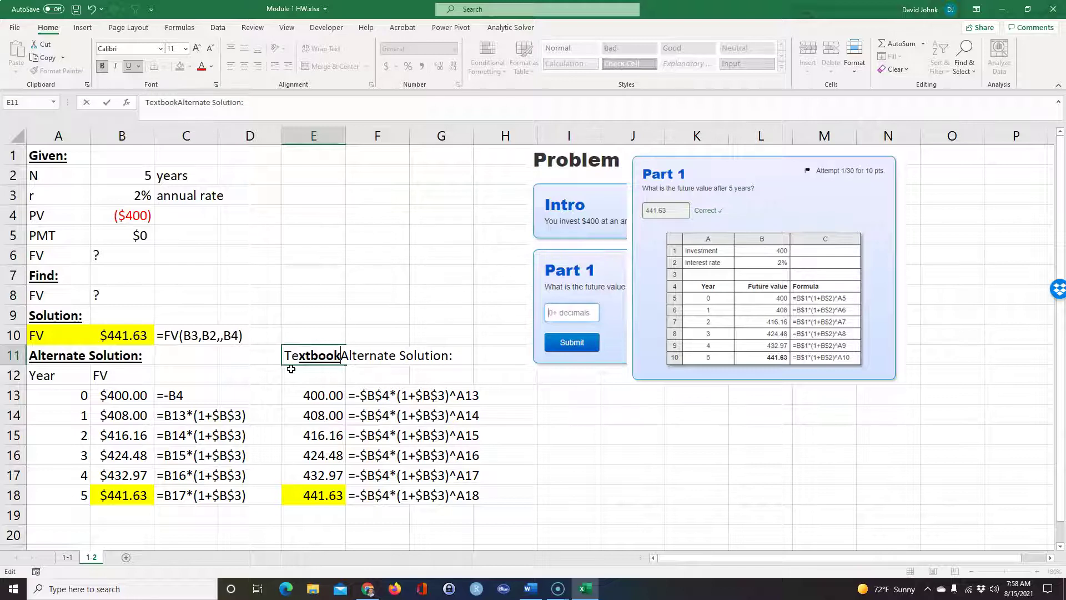
pyautogui.write("'s")
pyautogui.press('Delete')
pyautogui.press('Delete')
pyautogui.press('Delete')
pyautogui.press('Delete')
pyautogui.press('Delete')
pyautogui.press('Delete')
pyautogui.press('Delete')
pyautogui.press('Delete')
pyautogui.press('Delete')
pyautogui.press('Delete')
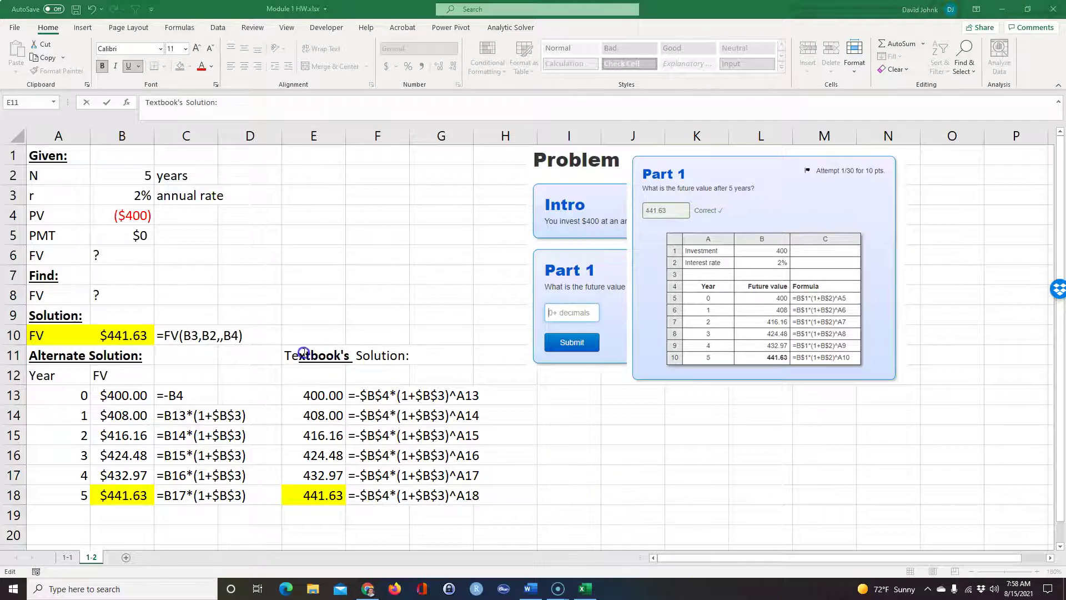
pyautogui.click(304, 353)
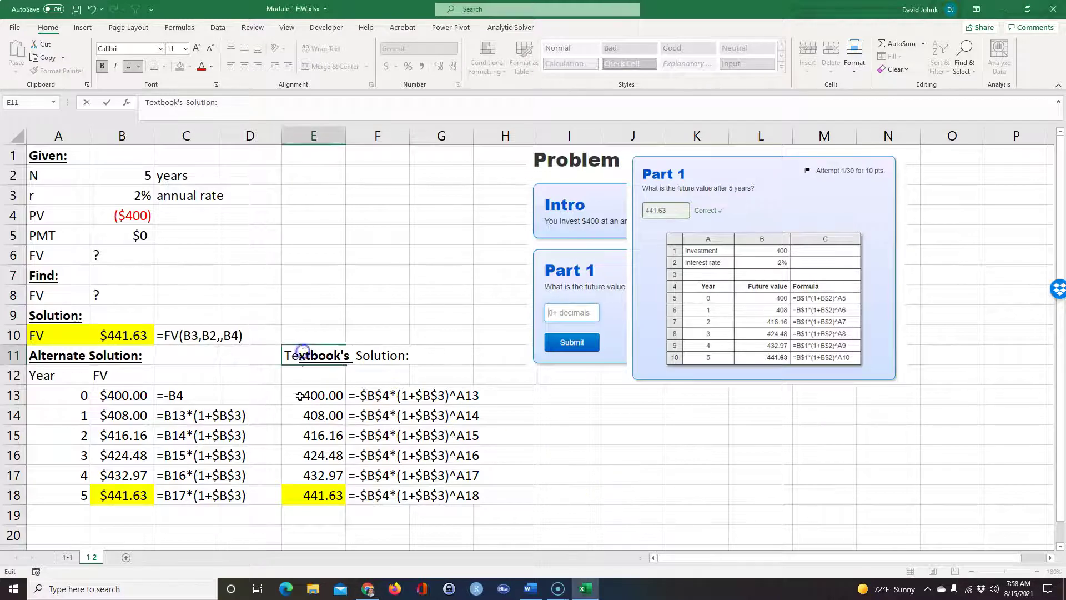
pyautogui.moveTo(300, 410); pyautogui.dragTo(298, 396)
pyautogui.click(558, 460)
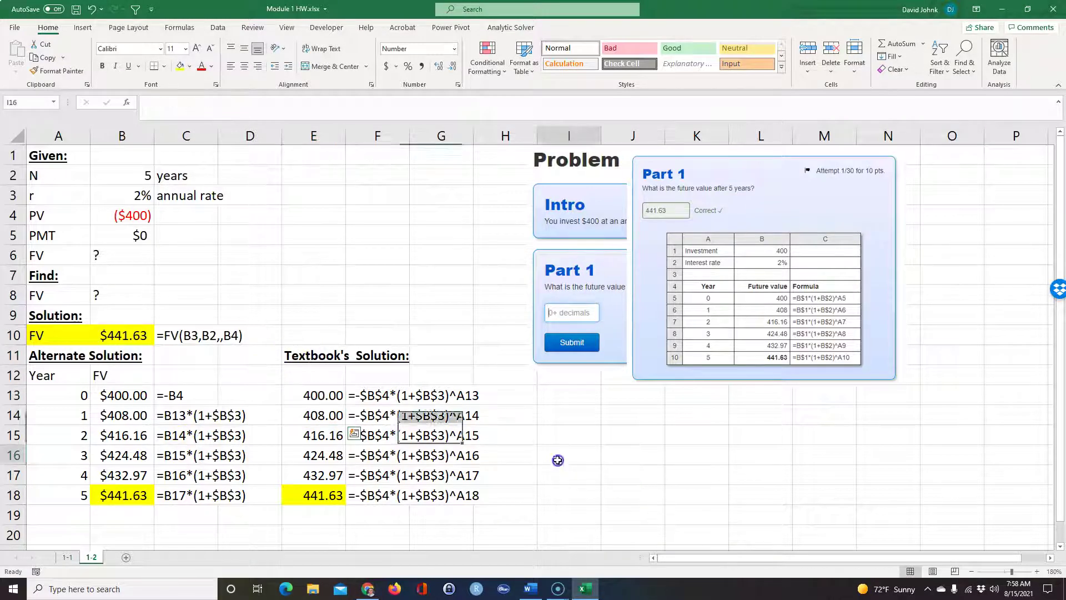
# Step: Rearrange the screenshots so Problem 2 starts at column H and the solved Part 1 answer sits directly below it
pyautogui.click(293, 532)
pyautogui.moveTo(721, 154)
pyautogui.mouseDown()
pyautogui.moveTo(547, 147)
pyautogui.moveTo(701, 157)
pyautogui.mouseUp()
pyautogui.click(865, 172)
pyautogui.moveTo(864, 157); pyautogui.dragTo(752, 390)
pyautogui.scroll(-1, 324, 214)
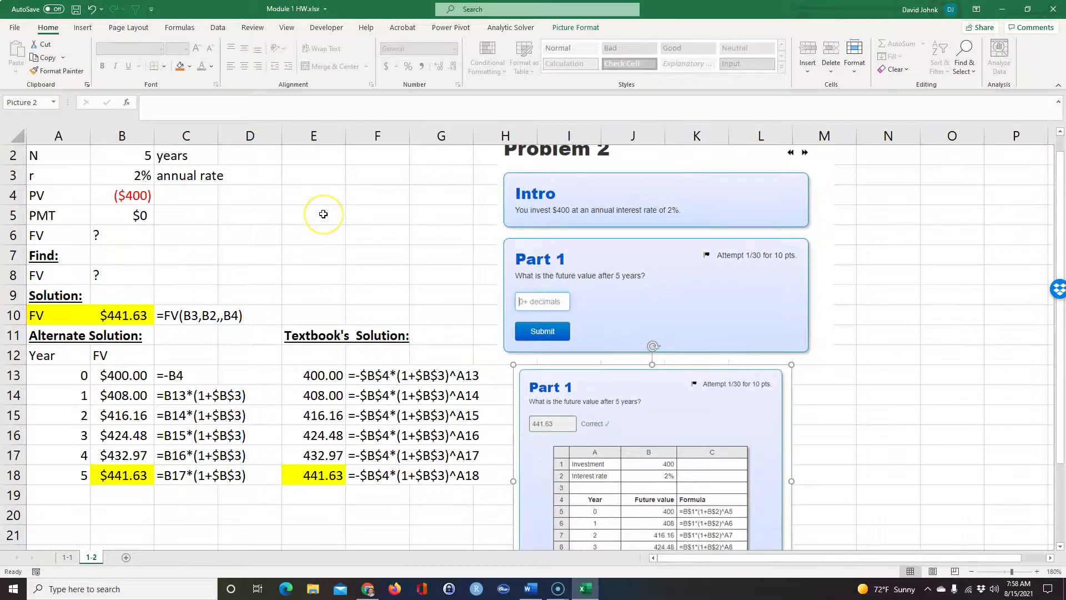
pyautogui.scroll(1, 324, 215)
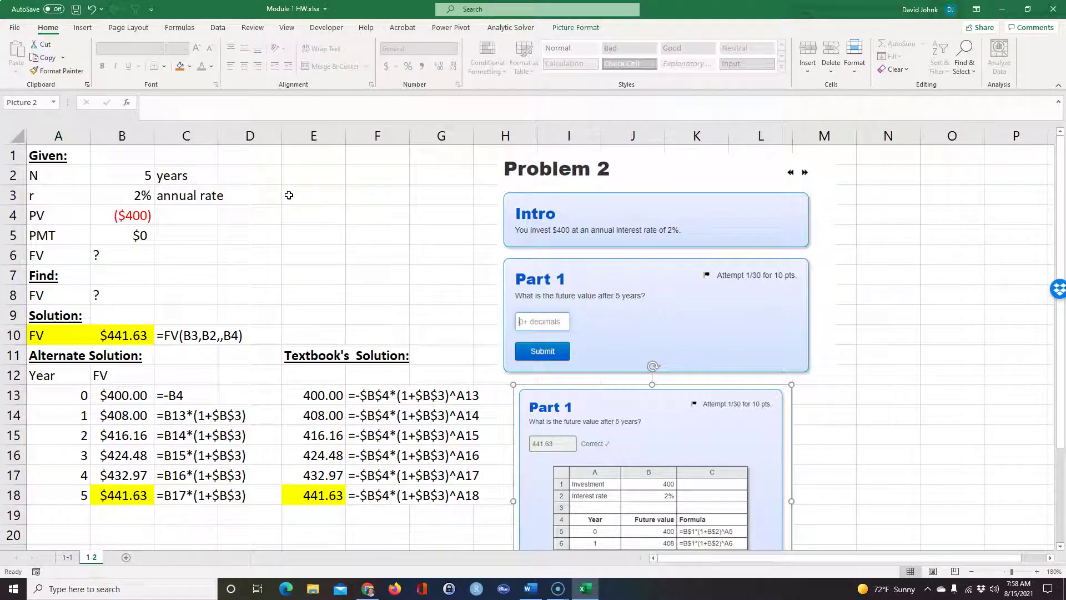
# Step: Switch to the Accepi homework page in the browser, showing Problem 2 Part 2
pyautogui.hotkey('alt', 'Tab')
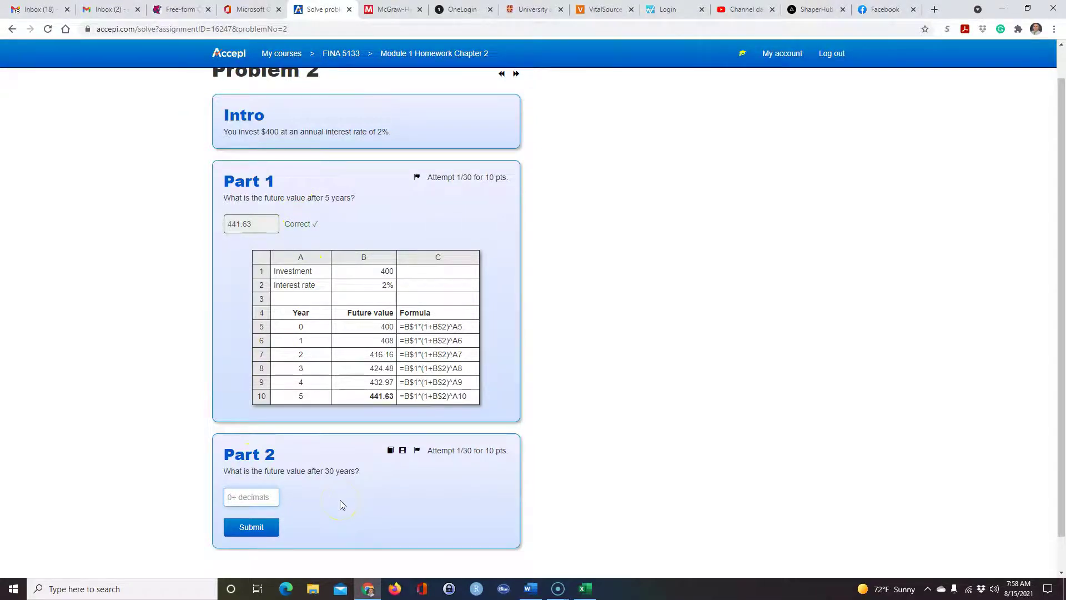
# Step: Capture a screen snip of the Part 2 question box and switch to the Module 1 HW workbook in Excel
pyautogui.press('super+shift+s')
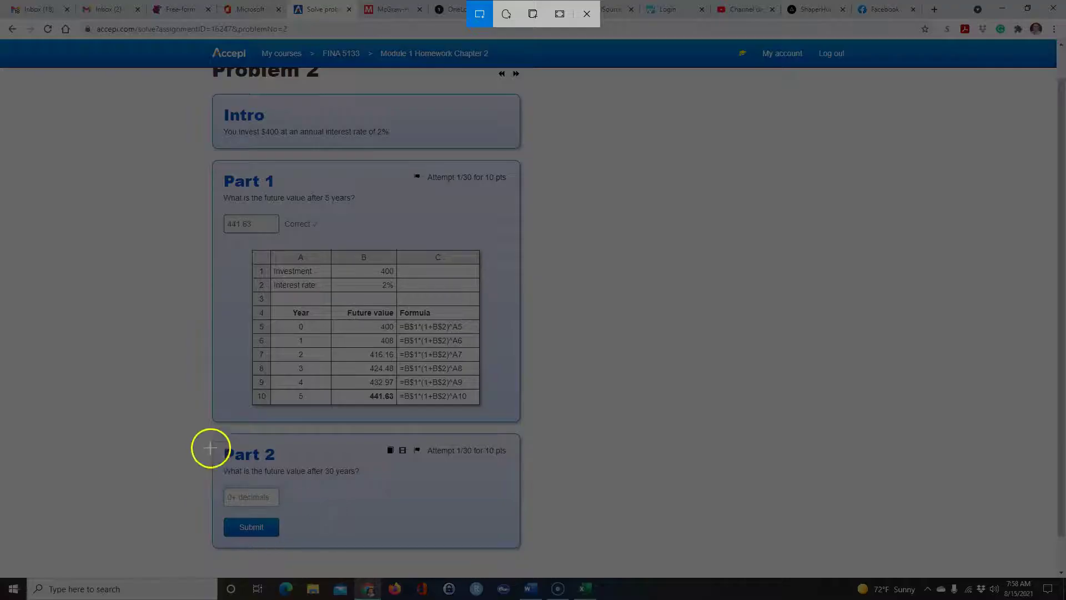
pyautogui.moveTo(205, 427)
pyautogui.mouseDown()
pyautogui.moveTo(448, 553)
pyautogui.moveTo(543, 568)
pyautogui.mouseUp()
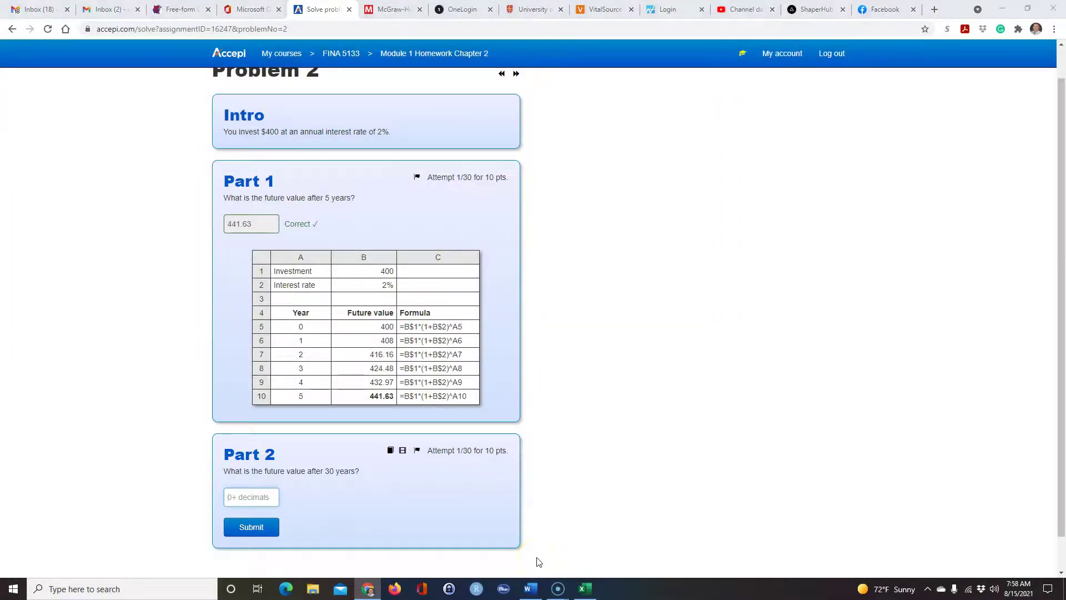
pyautogui.hotkey('alt', 'Tab')
pyautogui.scroll(-3, 389, 500)
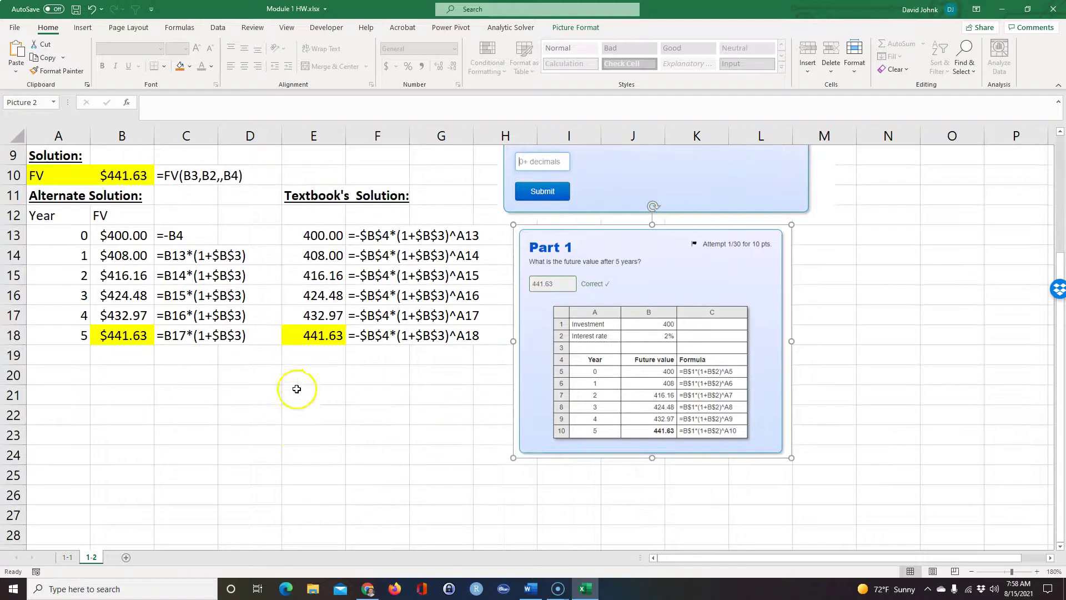
# Step: Paste the Part 2 snip below the Textbook's Solution table and enlarge it to span roughly columns E to I
pyautogui.click(300, 381)
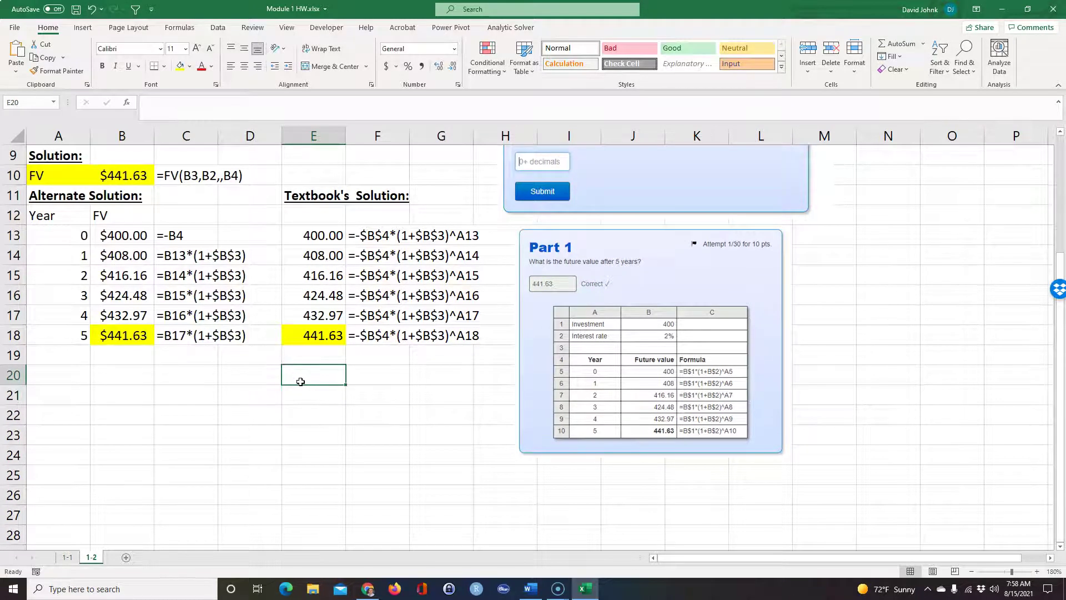
pyautogui.hotkey('ctrl', 'v')
pyautogui.moveTo(281, 364); pyautogui.dragTo(323, 337)
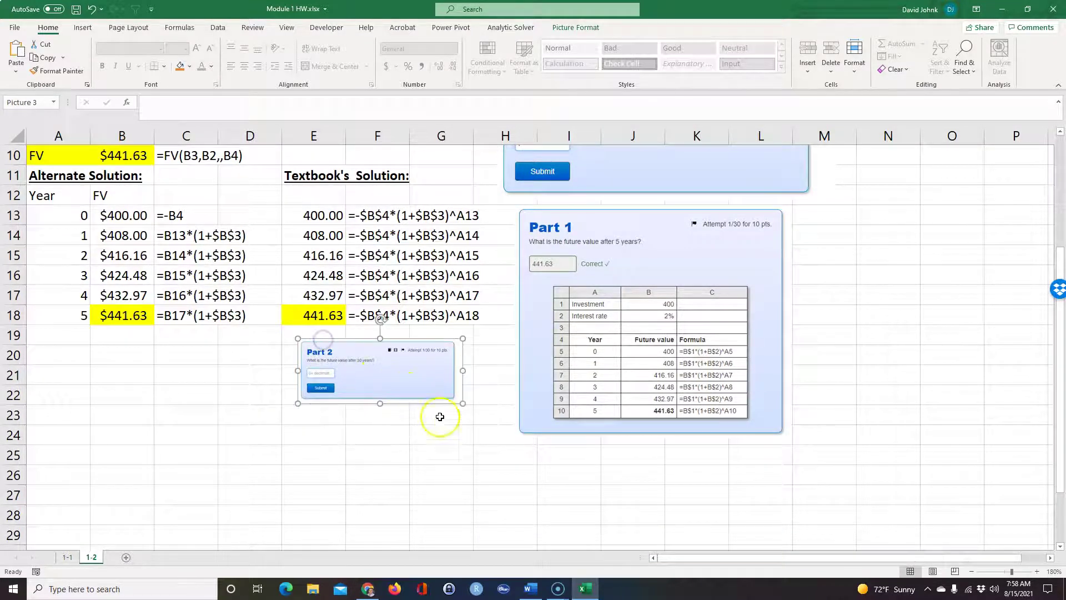
pyautogui.moveTo(463, 403); pyautogui.dragTo(596, 456)
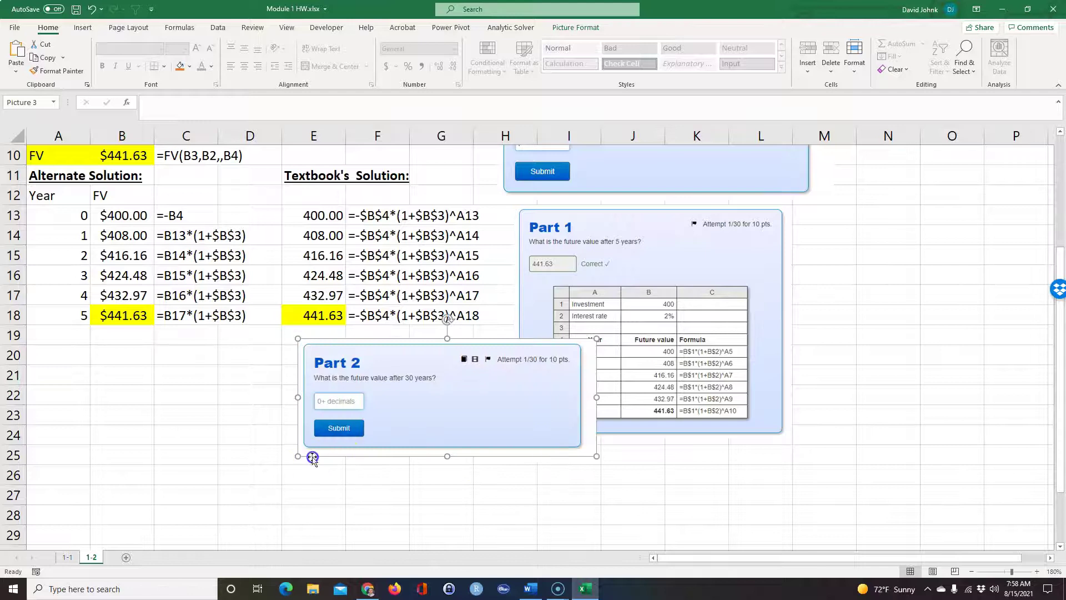
# Step: Enter the label "Part 2" in cell A20 below the alternate solution table
pyautogui.click(56, 356)
pyautogui.scroll(3, 87, 378)
pyautogui.scroll(-1, 88, 386)
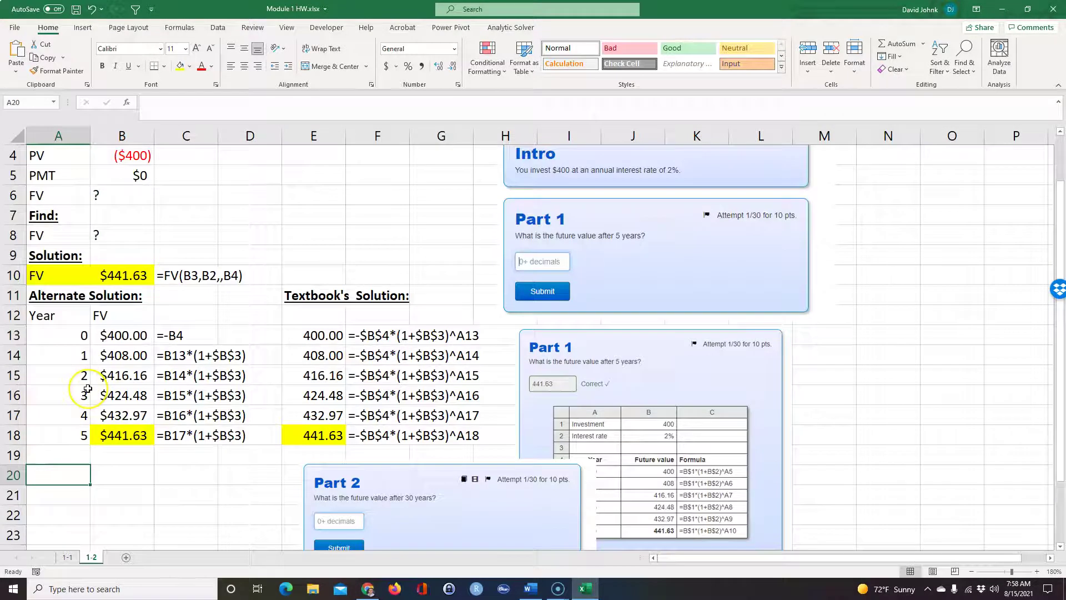
pyautogui.write('Part')
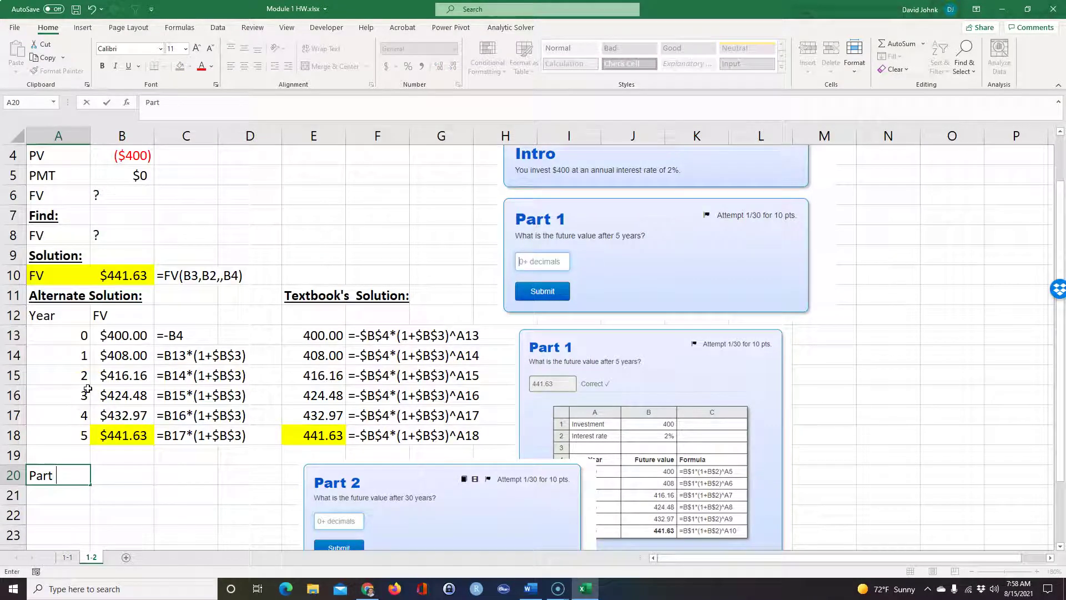
pyautogui.write(' 2')
pyautogui.press('Return')
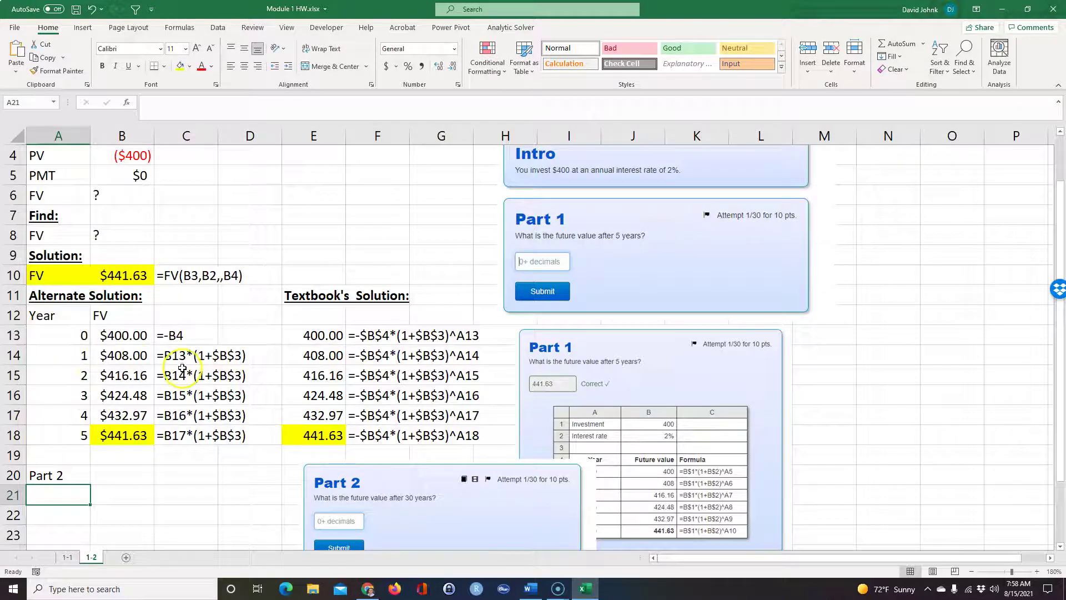
# Step: Copy the whole Part 1 block A1:H18, including givens and solutions, and paste it starting at A21
pyautogui.scroll(1, 175, 450)
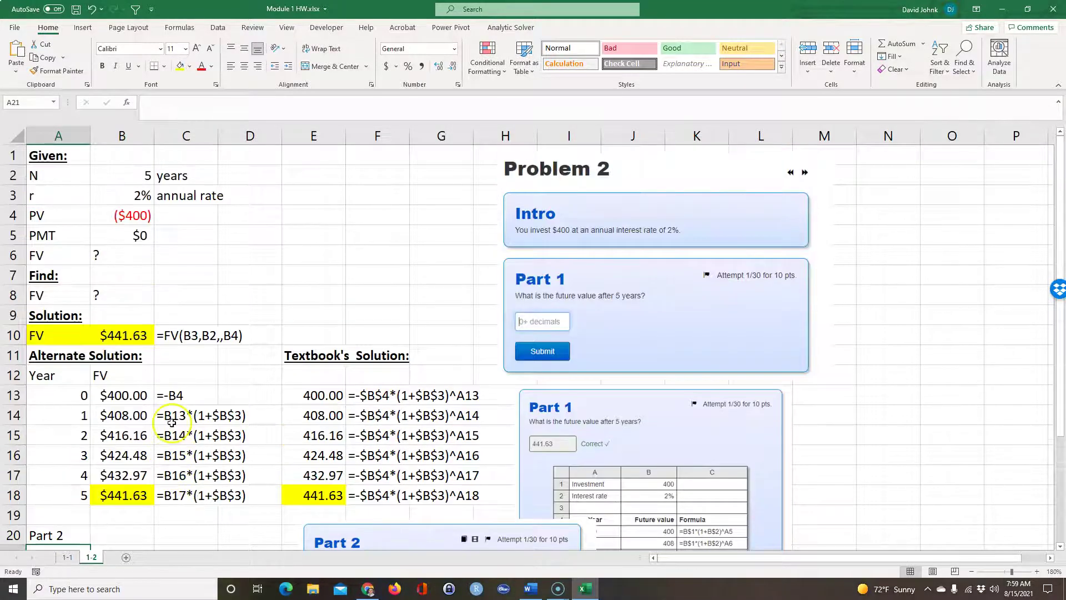
pyautogui.moveTo(67, 156); pyautogui.dragTo(244, 493)
pyautogui.click(154, 333)
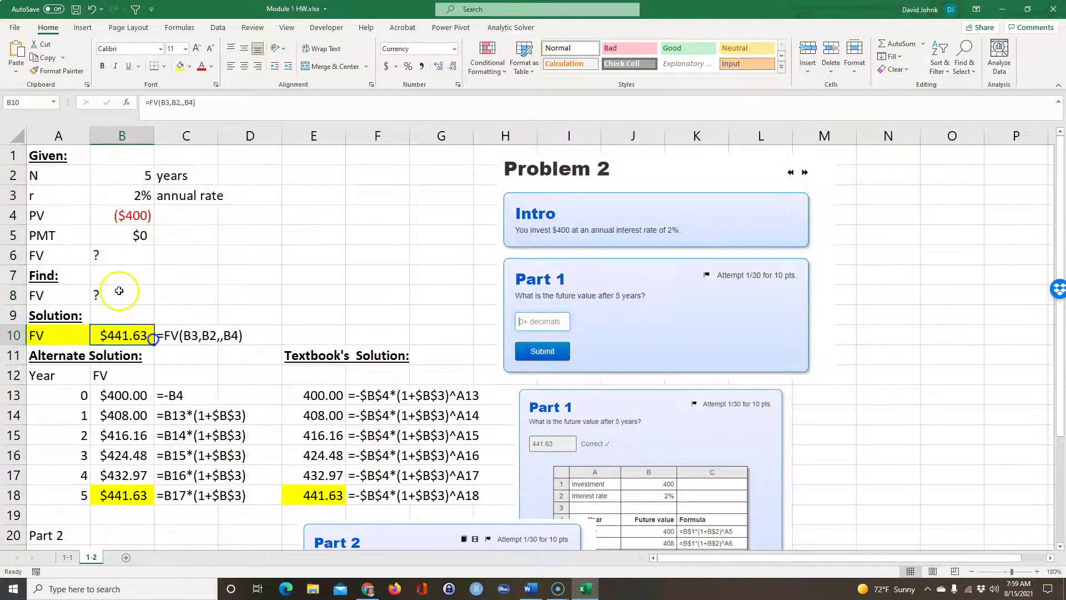
pyautogui.moveTo(56, 156); pyautogui.dragTo(483, 495)
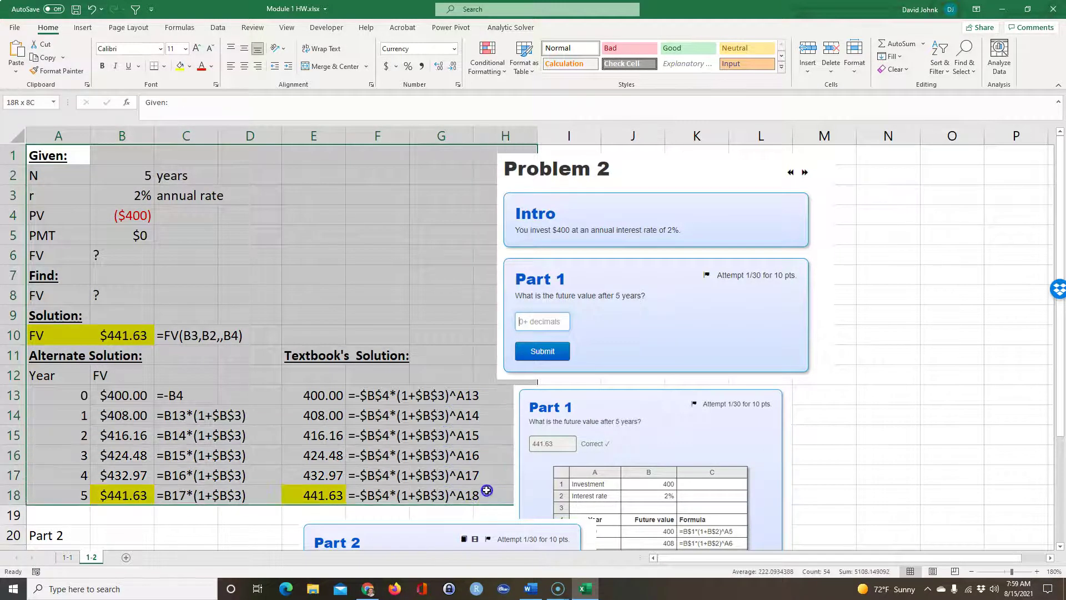
pyautogui.rightClick(61, 158)
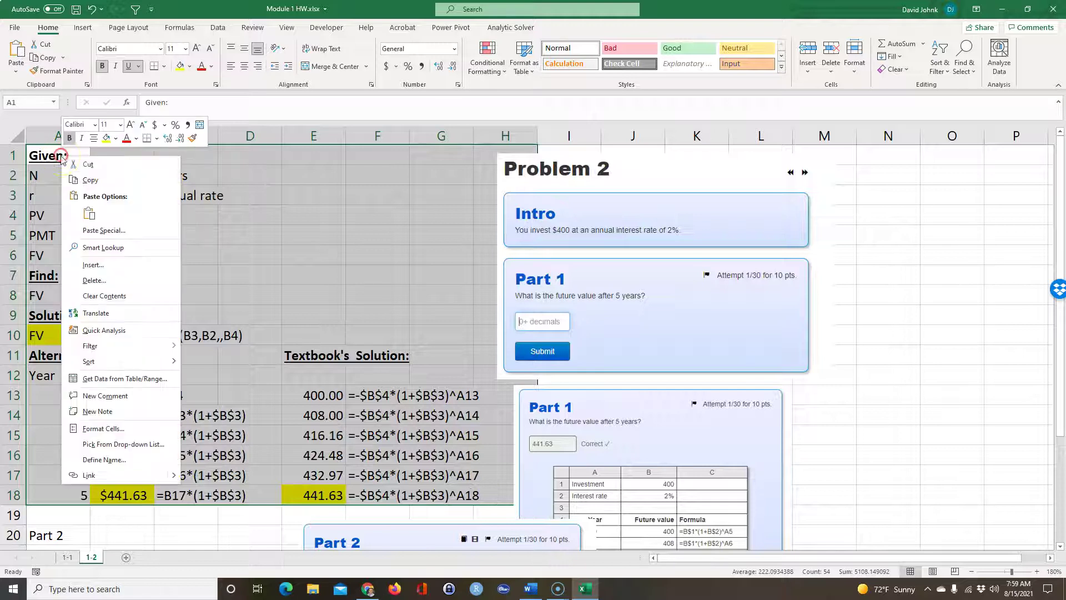
pyautogui.click(89, 180)
pyautogui.scroll(-2, 67, 400)
pyautogui.click(46, 414)
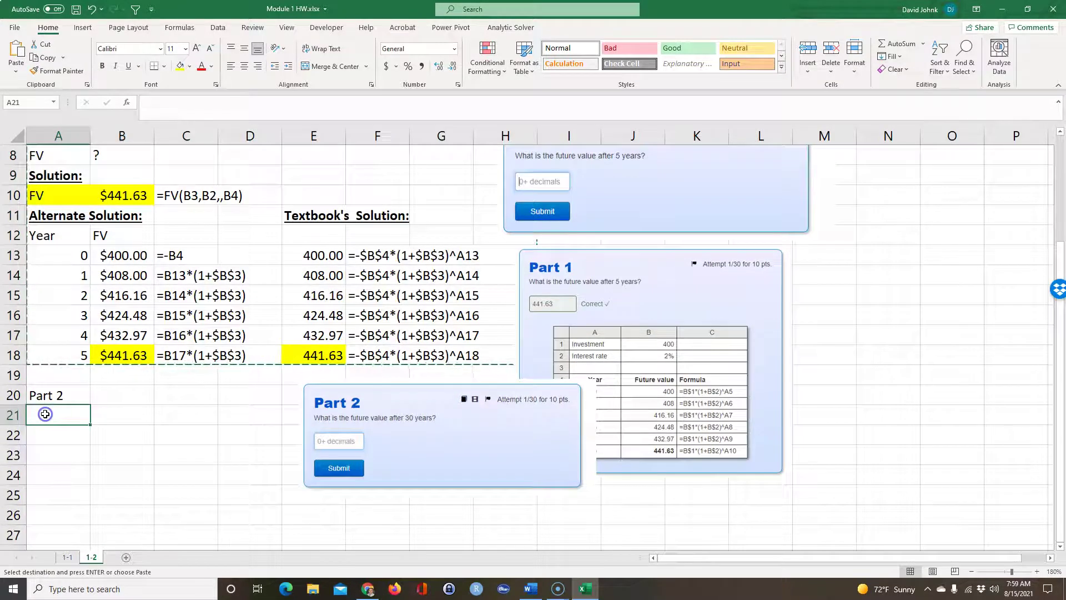
pyautogui.hotkey('ctrl', 'v')
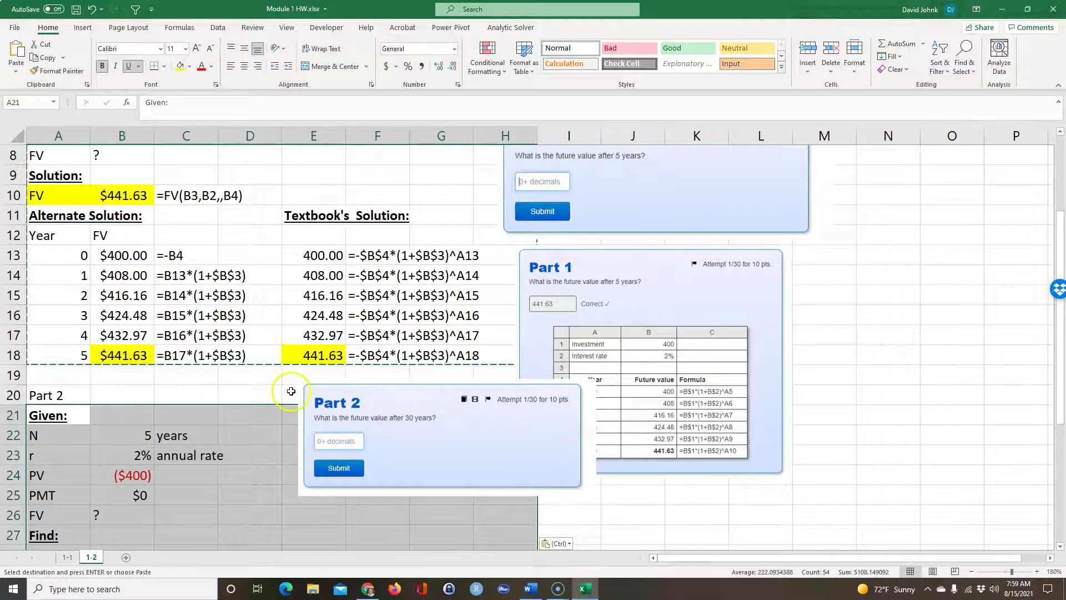
# Step: Move the Part 2 picture directly below the Part 1 answer picture, and set N in B22 to 30 years
pyautogui.click(336, 382)
pyautogui.moveTo(336, 382); pyautogui.dragTo(572, 445)
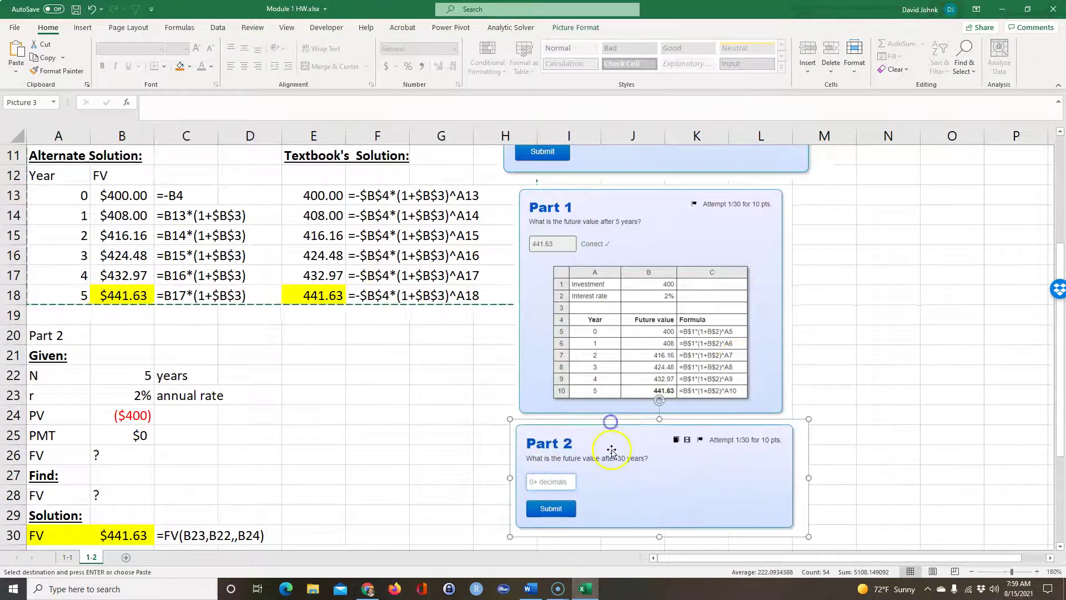
pyautogui.click(140, 381)
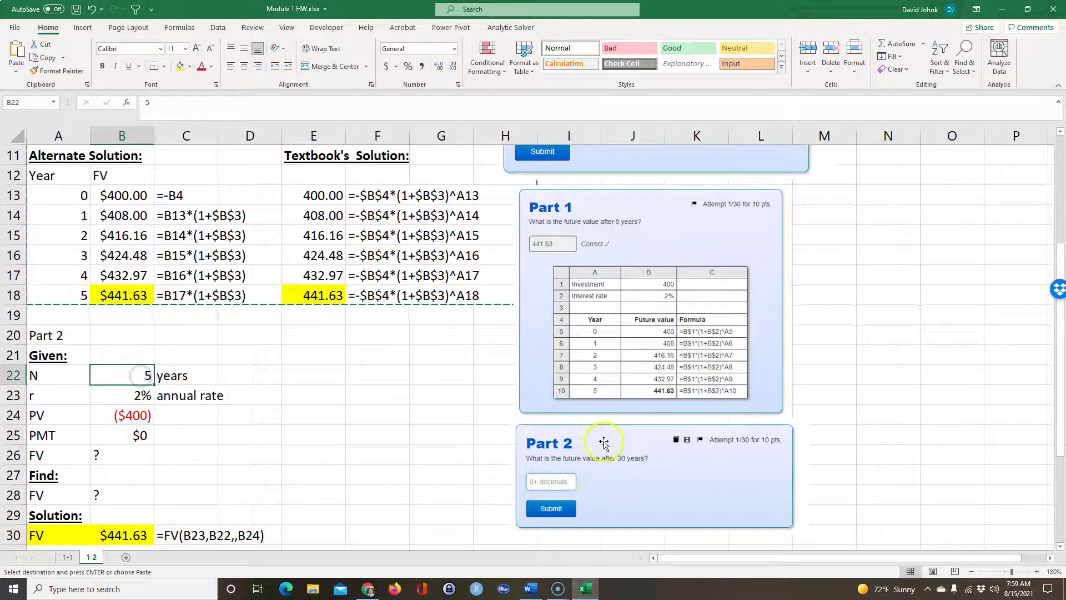
pyautogui.write('30')
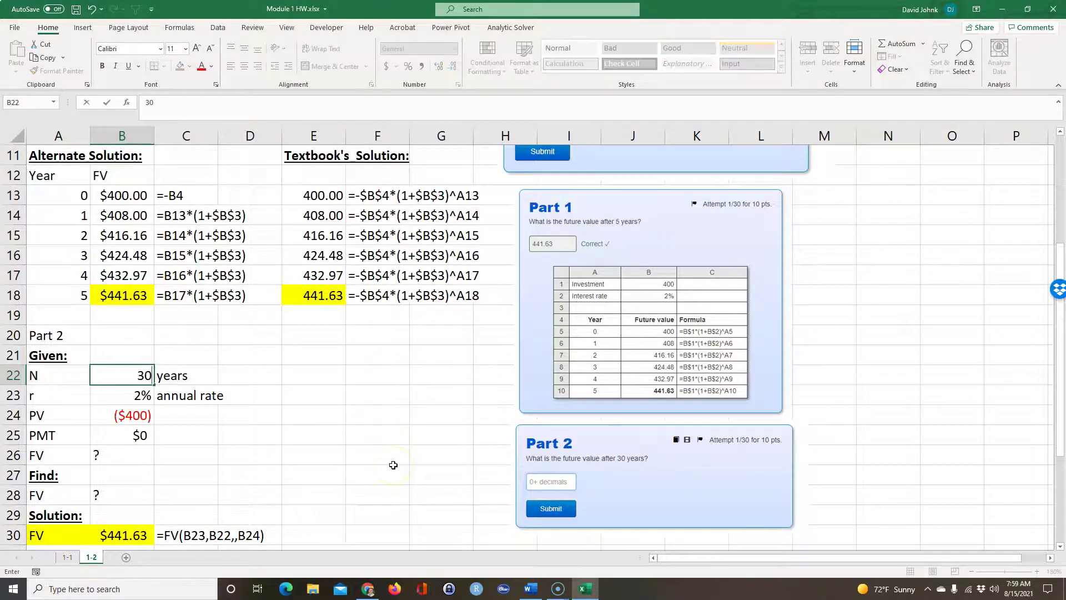
pyautogui.press('Return')
# Step: Review the Part 2 givens and inspect which cells the FV formula in B30 references
pyautogui.scroll(-3, 393, 465)
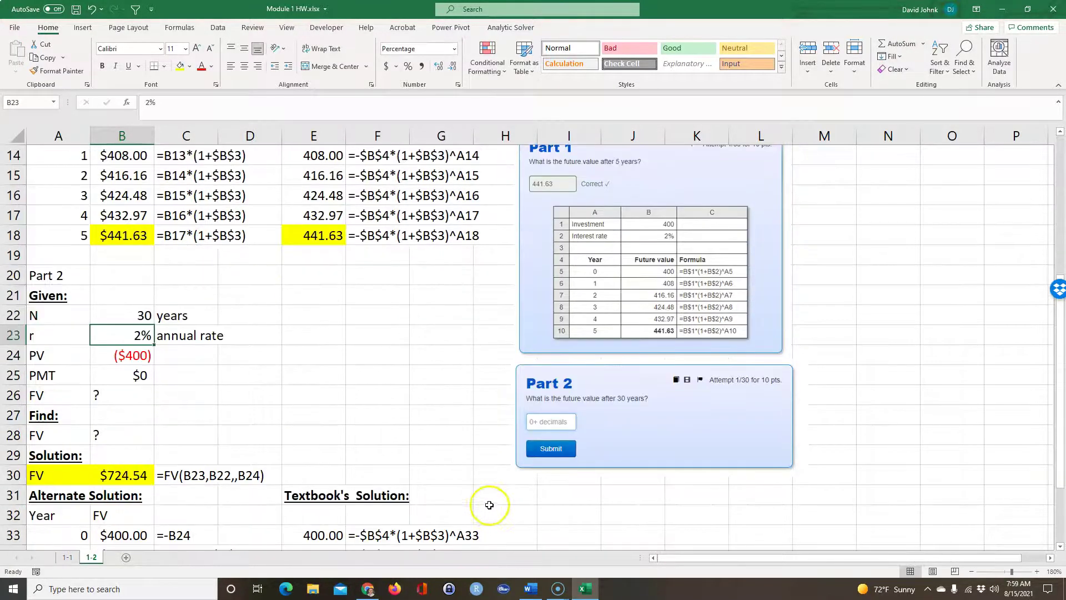
pyautogui.scroll(1, 257, 430)
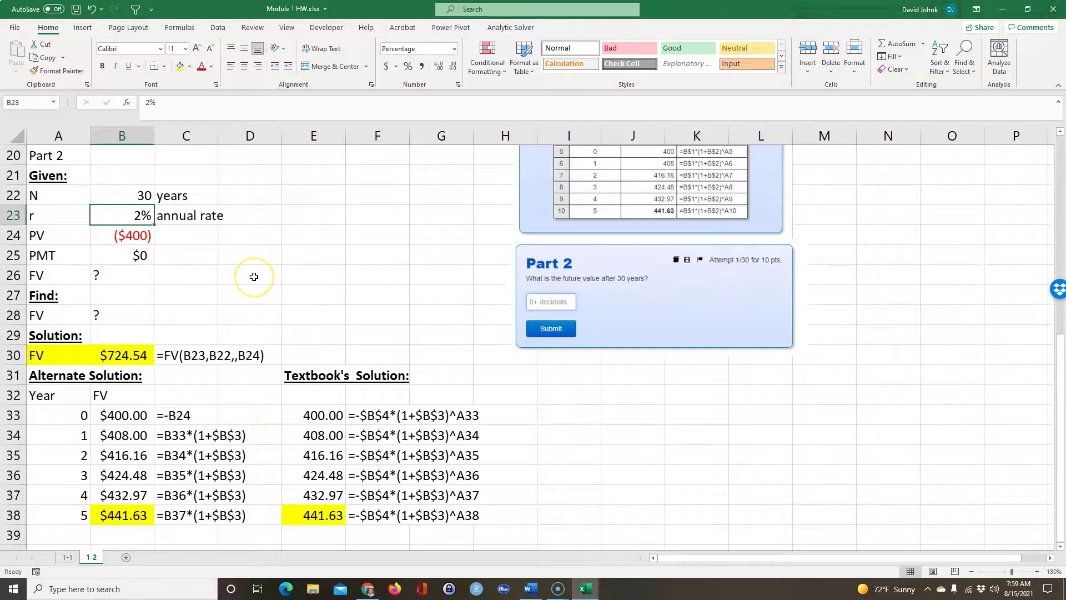
pyautogui.scroll(2, 254, 277)
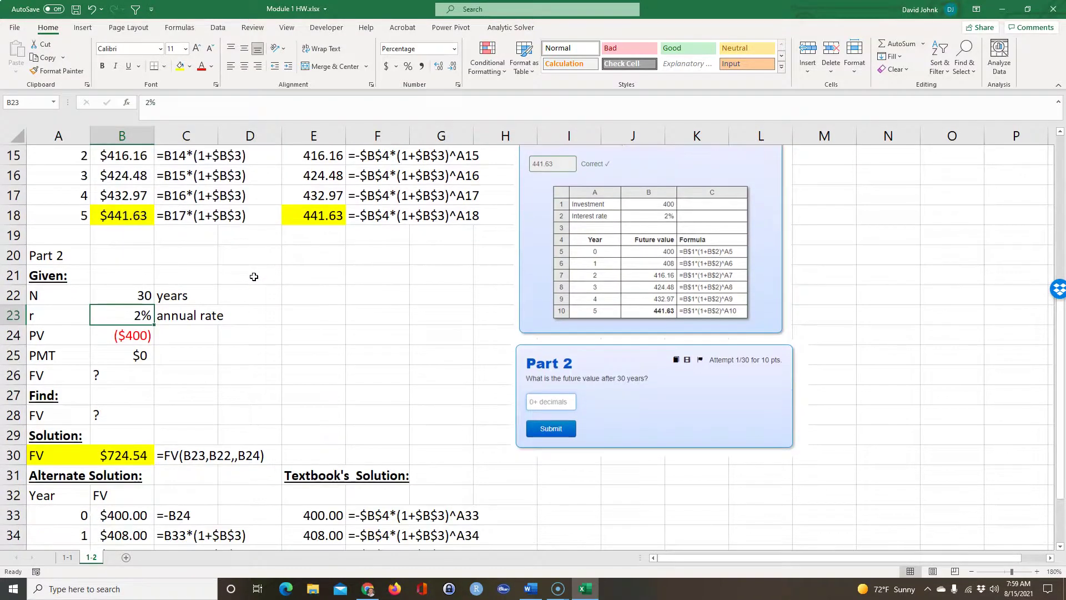
pyautogui.scroll(-1, 254, 277)
pyautogui.doubleClick(123, 437)
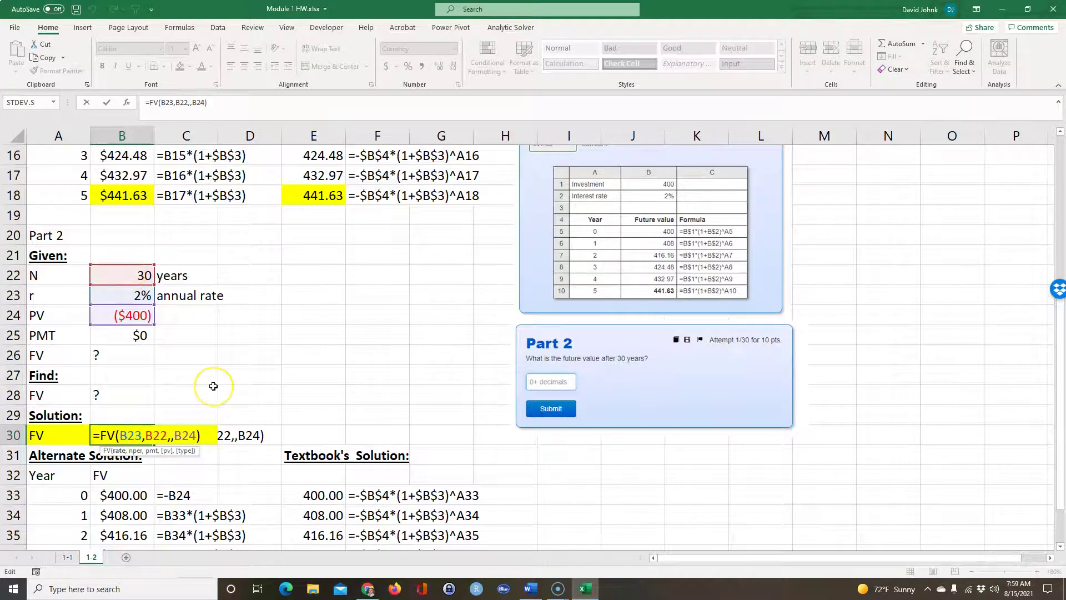
pyautogui.hotkey('ctrl', 'Return')
# Step: Extend the Year series in column A of the Part 2 alternate solution from 5 to 30, ending in A63
pyautogui.scroll(-3, 280, 364)
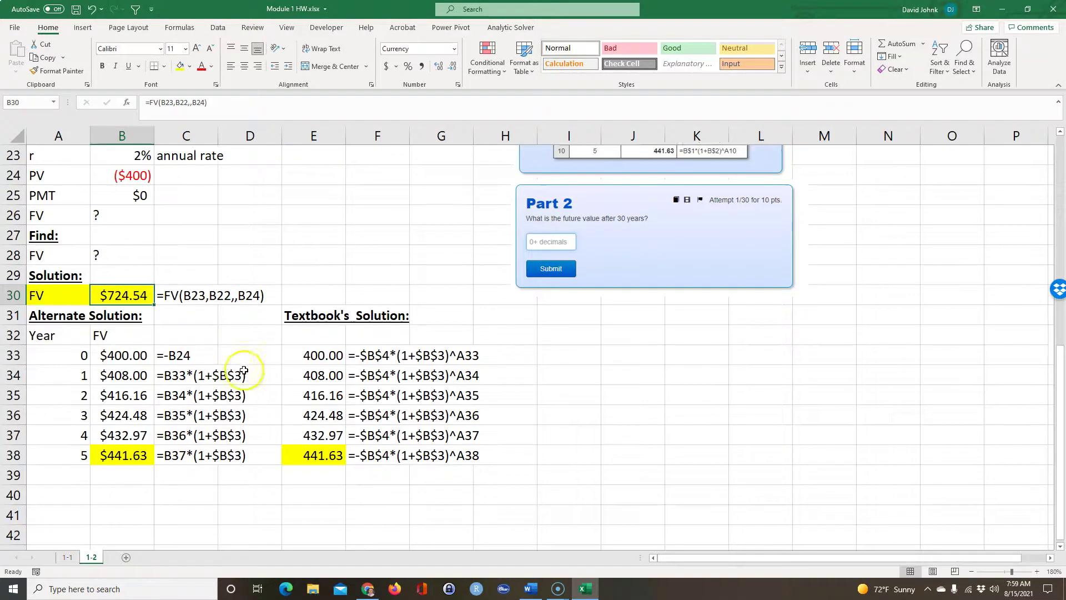
pyautogui.moveTo(61, 416); pyautogui.dragTo(69, 479)
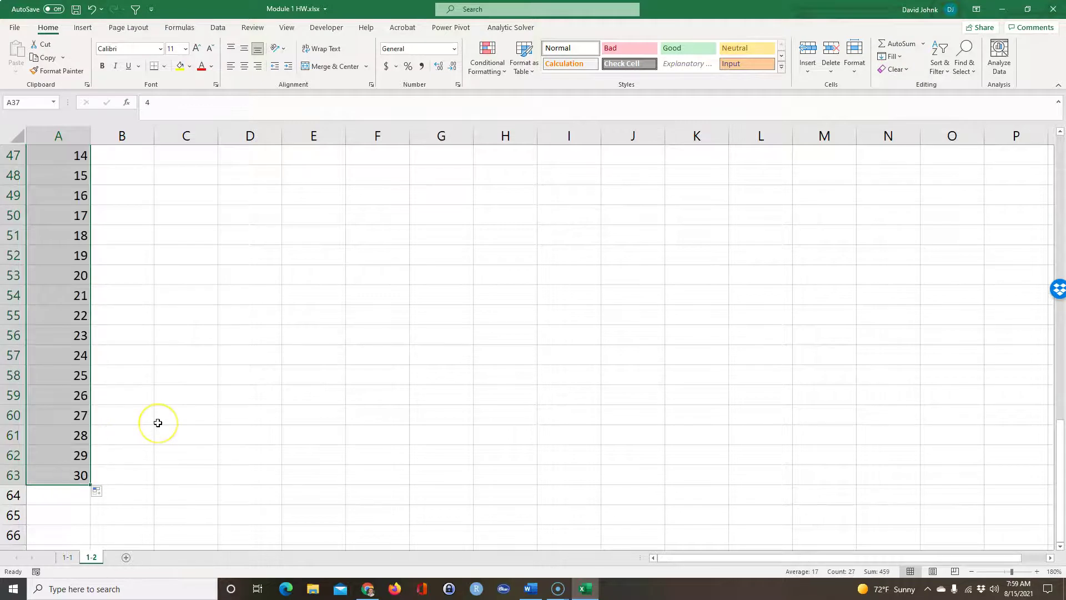
pyautogui.scroll(8, 158, 422)
pyautogui.scroll(1, 157, 433)
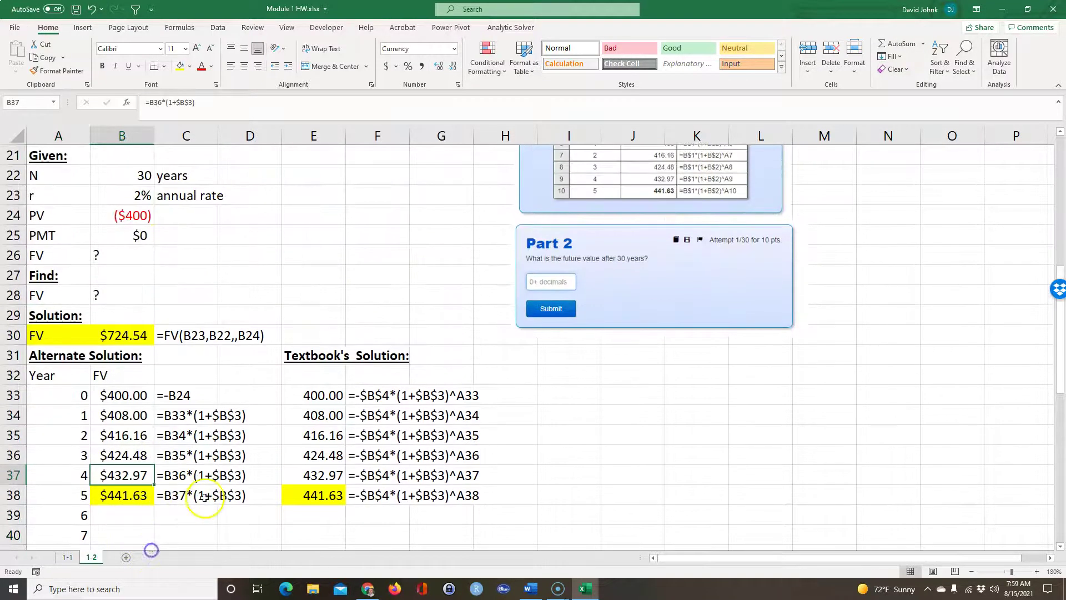
pyautogui.scroll(-1, 84, 474)
pyautogui.click(69, 396)
pyautogui.moveTo(69, 397); pyautogui.dragTo(64, 414)
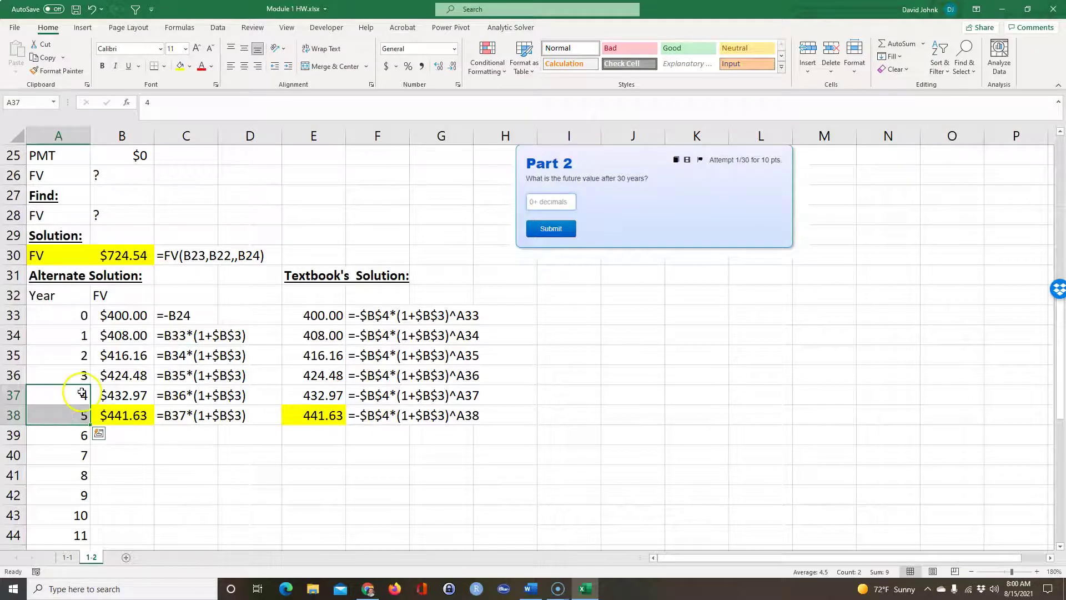
pyautogui.click(61, 407)
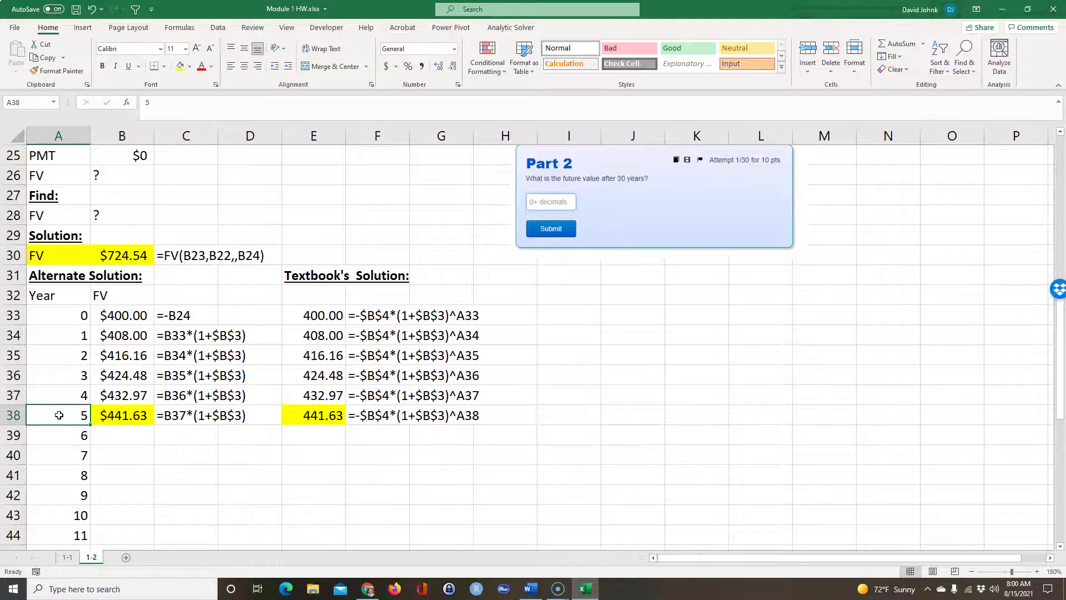
pyautogui.moveTo(54, 398); pyautogui.dragTo(70, 421)
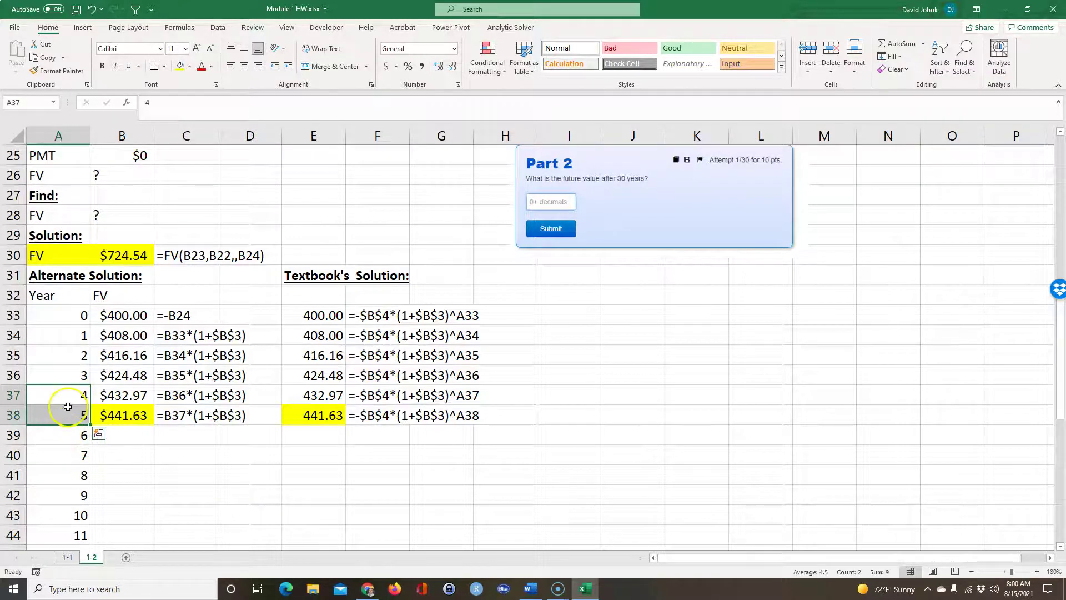
pyautogui.moveTo(66, 396); pyautogui.dragTo(63, 411)
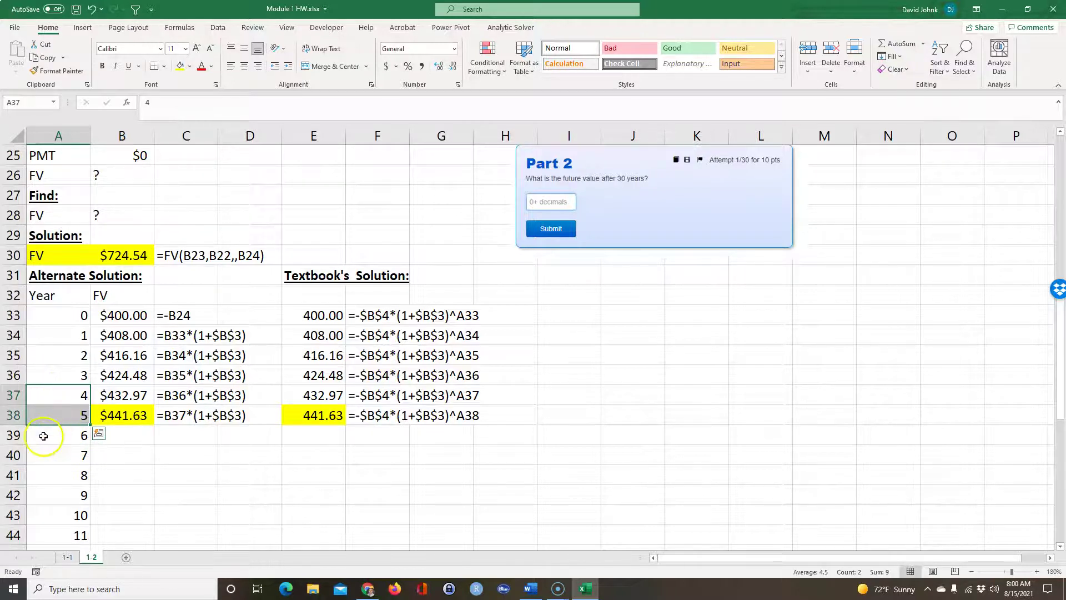
# Step: Fill the FV formula in B38 and the formula text in C38 down to year 30 in row 63
pyautogui.click(189, 494)
pyautogui.click(143, 421)
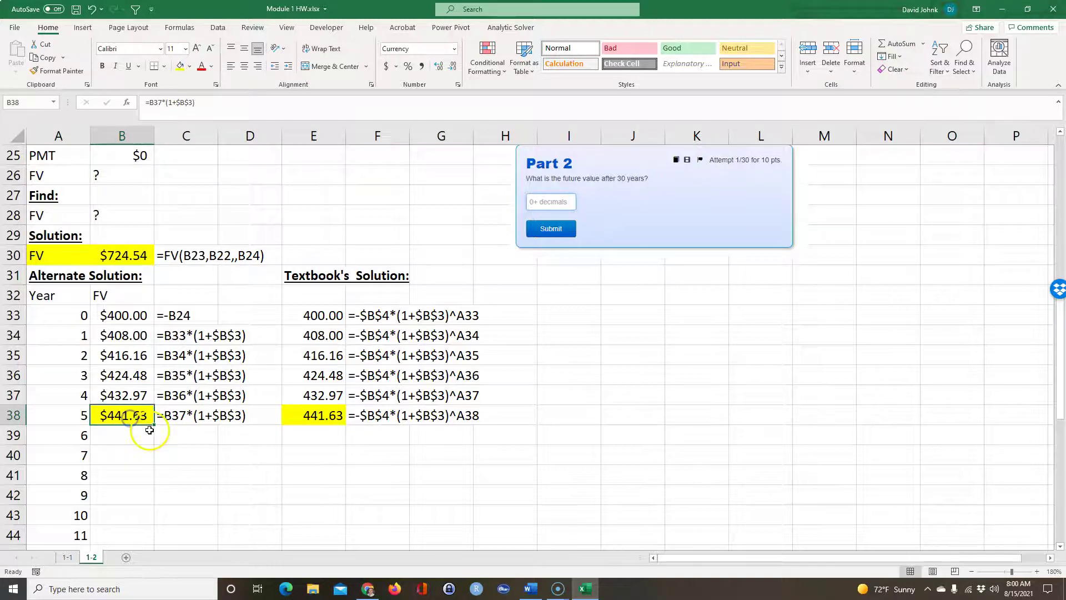
pyautogui.moveTo(154, 426); pyautogui.dragTo(154, 544)
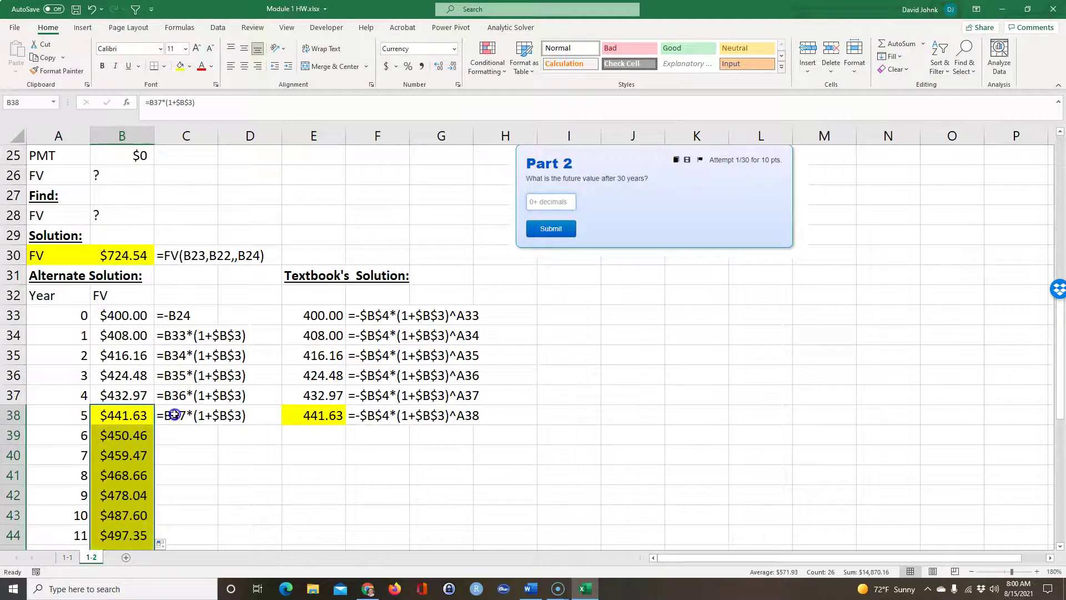
pyautogui.click(214, 421)
pyautogui.doubleClick(217, 426)
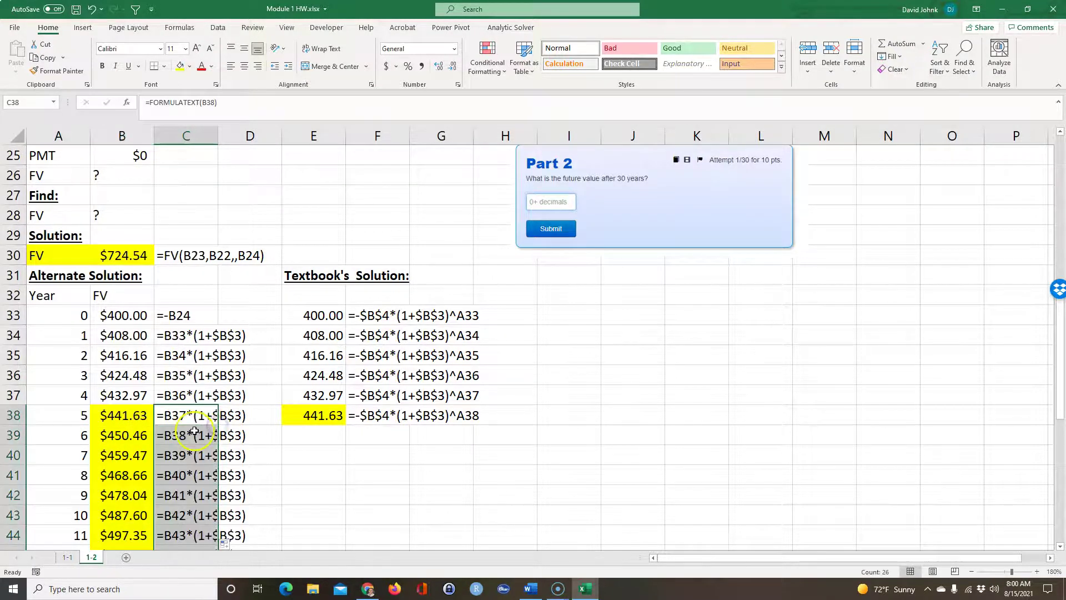
# Step: Copy the cell formatting of B37 onto B38:B62 with the Format Painter
pyautogui.click(130, 395)
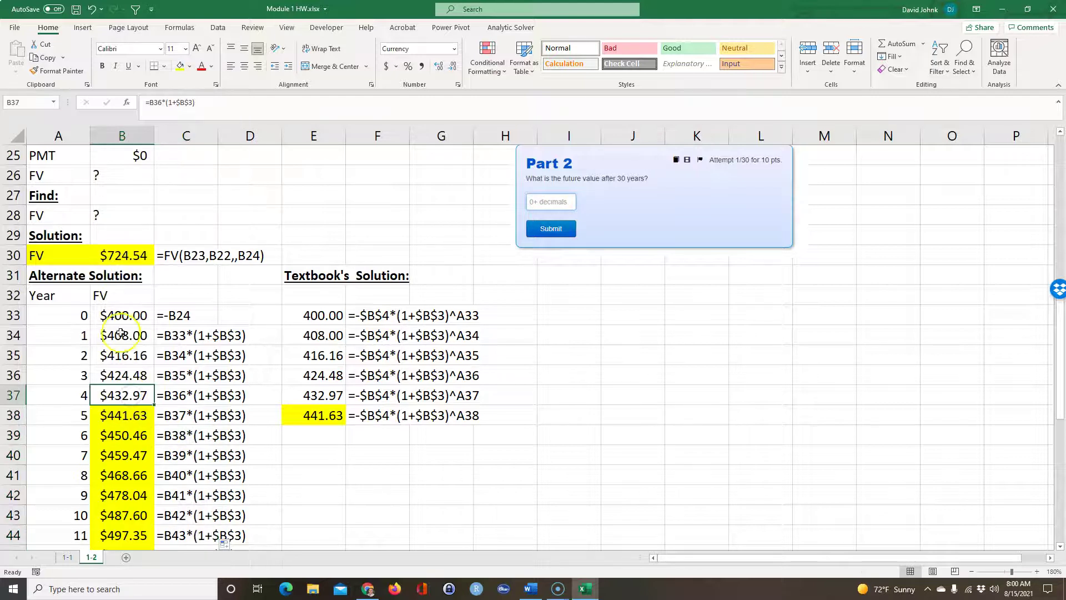
pyautogui.click(61, 72)
pyautogui.moveTo(120, 415)
pyautogui.mouseDown()
pyautogui.moveTo(100, 533)
pyautogui.moveTo(111, 597)
pyautogui.moveTo(112, 505)
pyautogui.moveTo(135, 501)
pyautogui.mouseUp()
# Step: Compare the FV function result in B30 with the year 30 value in the alternate solution table
pyautogui.scroll(11, 222, 445)
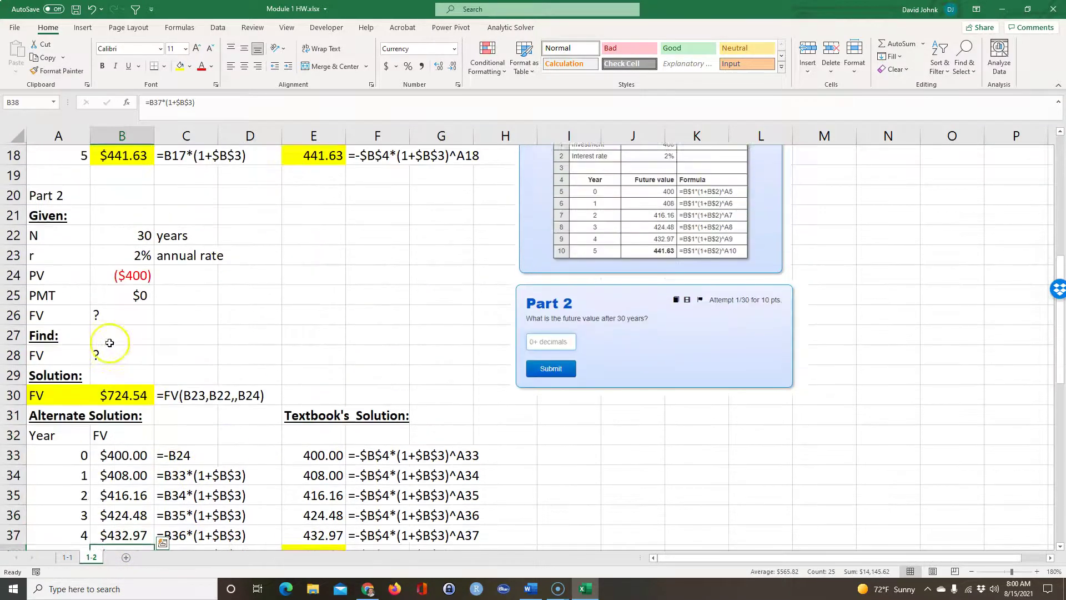
pyautogui.click(125, 493)
pyautogui.scroll(-12, 128, 461)
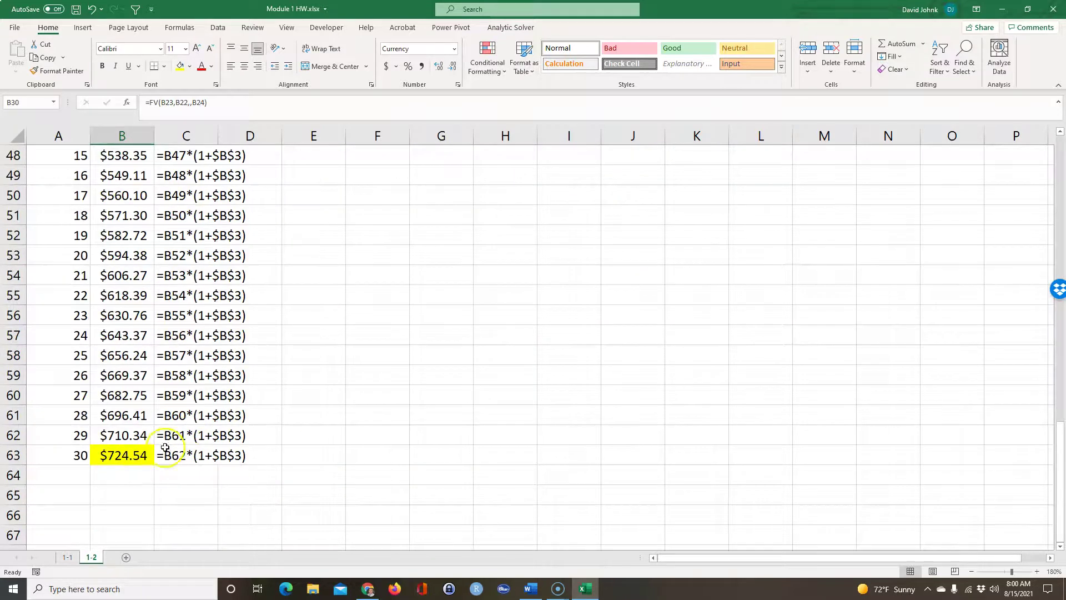
# Step: Fill the textbook solution formula in E37 down to year 30 in E63 and highlight E63 in yellow
pyautogui.click(131, 457)
pyautogui.scroll(6, 311, 400)
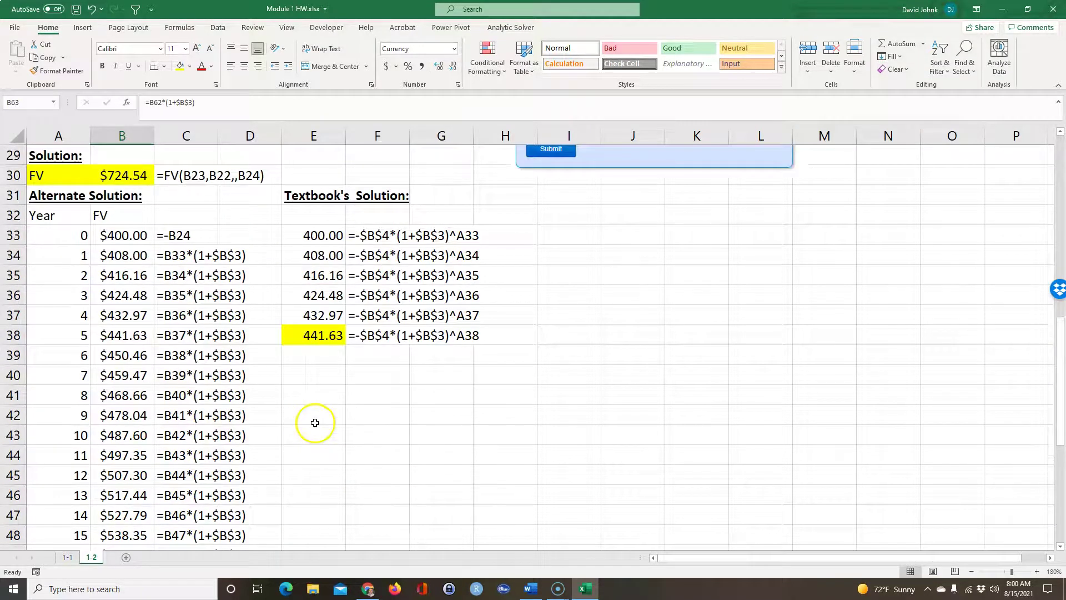
pyautogui.click(322, 323)
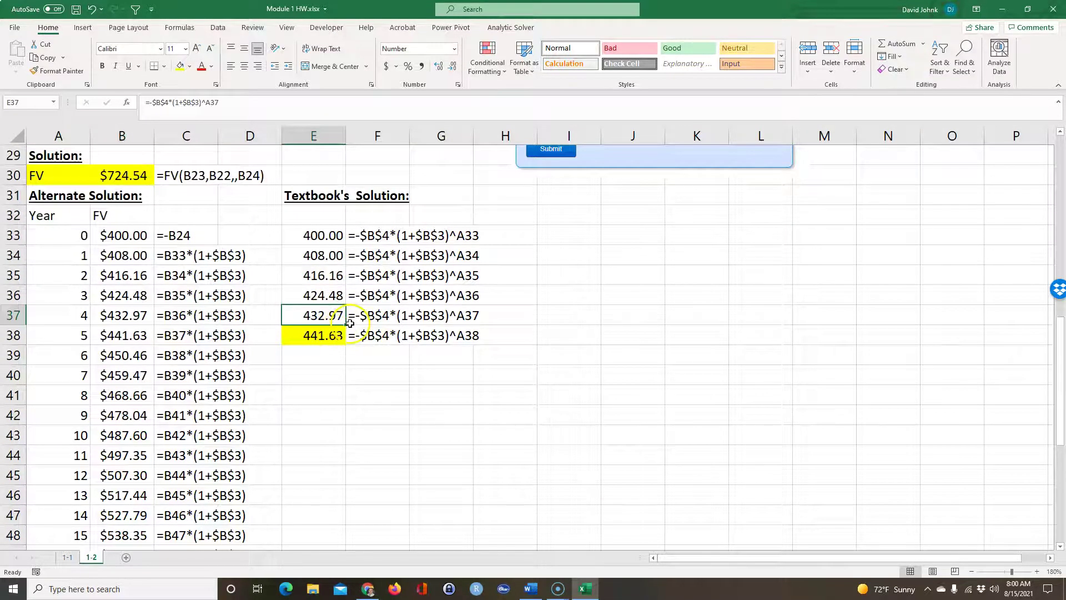
pyautogui.moveTo(345, 325)
pyautogui.mouseDown()
pyautogui.moveTo(322, 347)
pyautogui.moveTo(309, 597)
pyautogui.moveTo(325, 502)
pyautogui.moveTo(326, 516)
pyautogui.mouseUp()
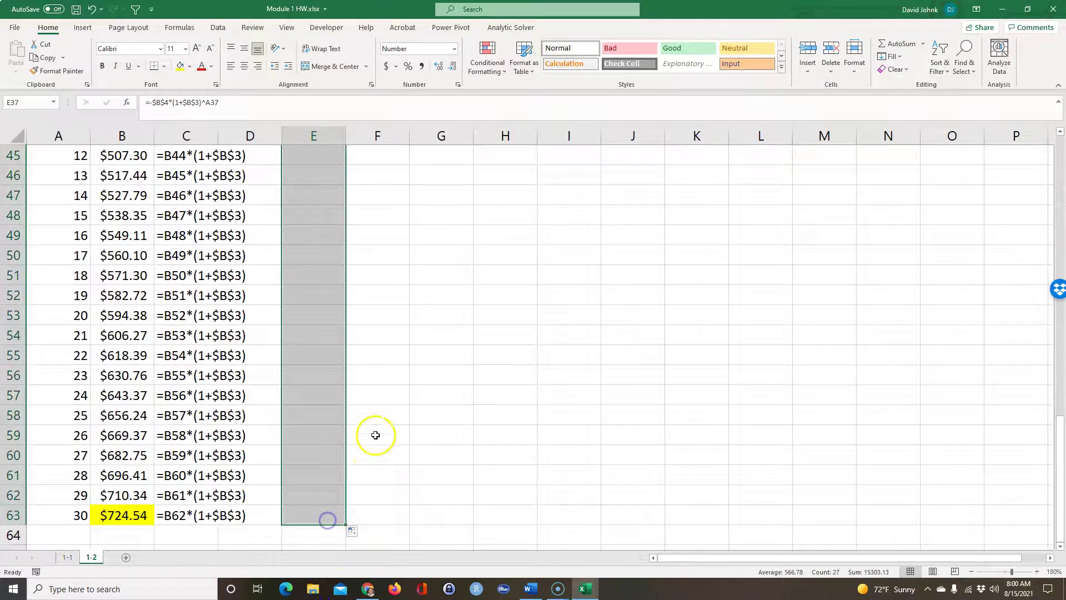
pyautogui.click(311, 514)
pyautogui.click(179, 66)
# Step: Fill the formula text in F38 down to row 63 alongside the textbook solution values
pyautogui.scroll(4, 388, 258)
pyautogui.click(368, 239)
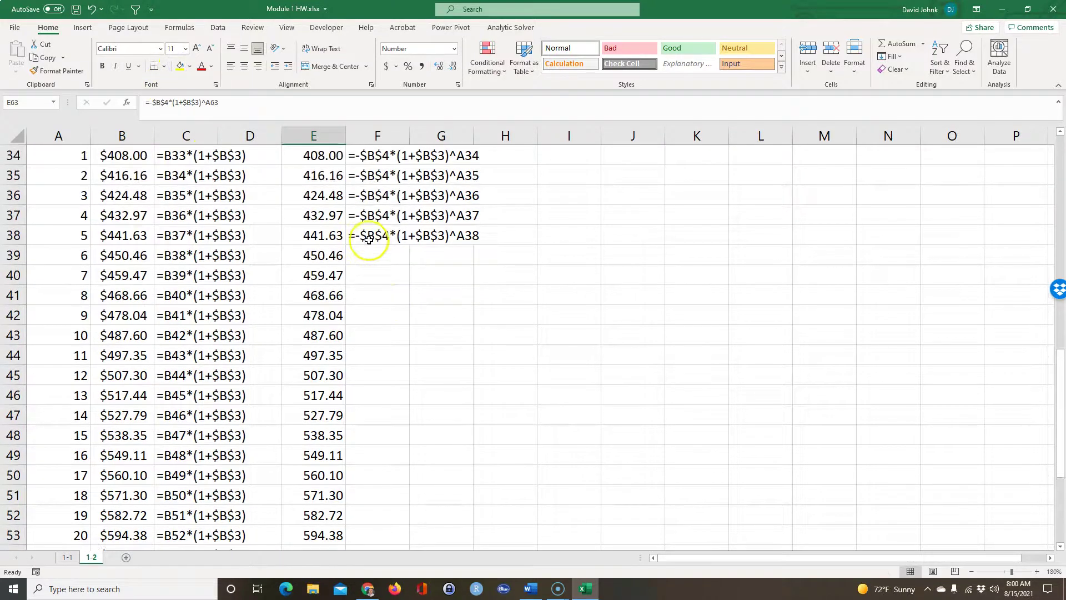
pyautogui.doubleClick(409, 244)
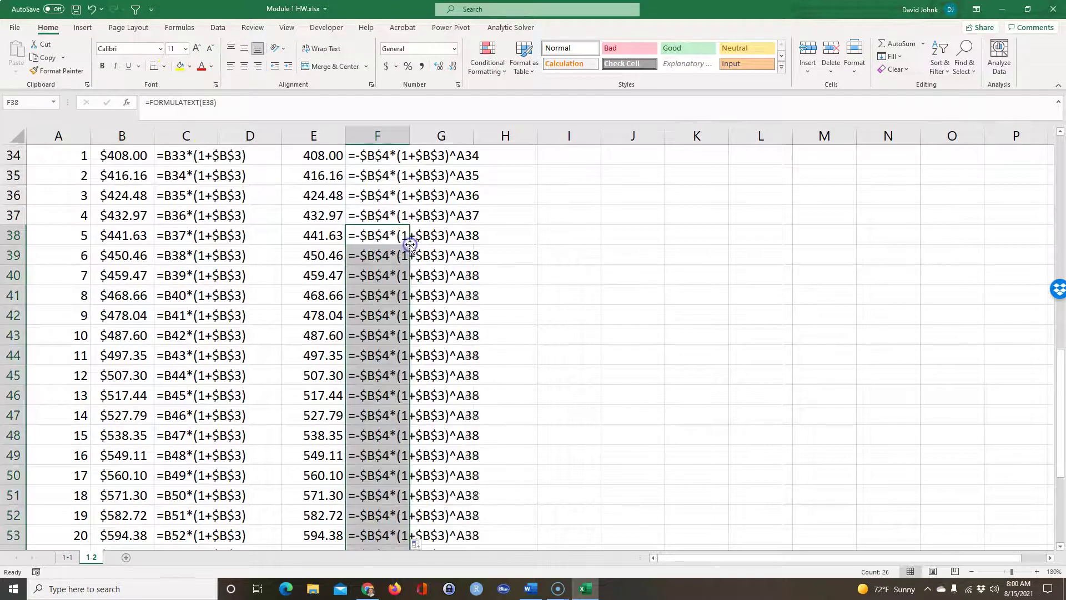
pyautogui.click(400, 293)
pyautogui.scroll(-8, 397, 294)
pyautogui.scroll(11, 322, 283)
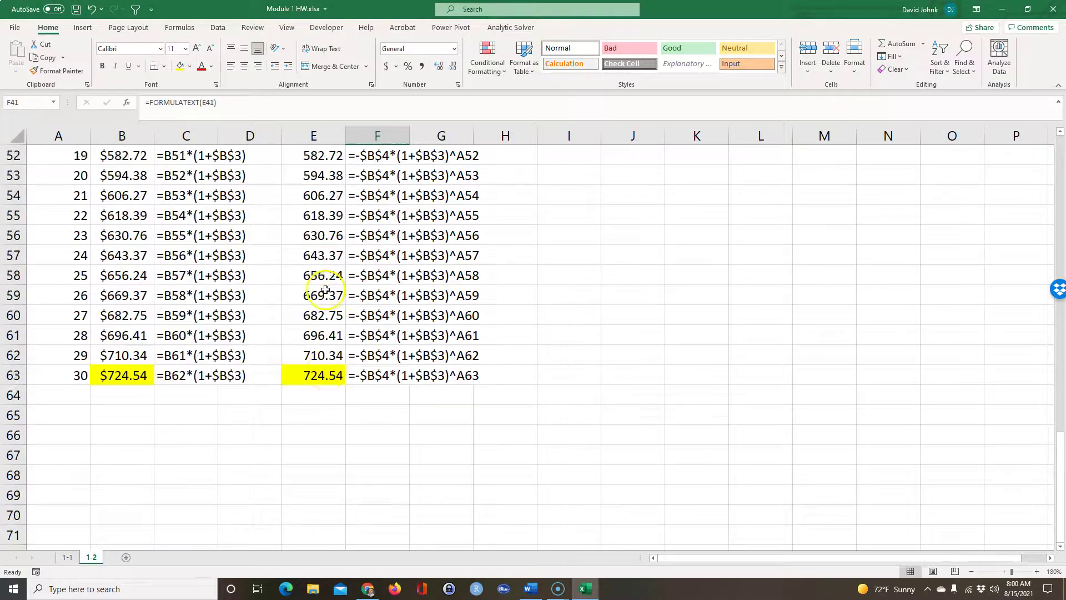
# Step: Review the Given, Find and Solution layout of Part 1 in A1:A10 and the matching layout of Part 2
pyautogui.scroll(8, 325, 291)
pyautogui.scroll(-2, 325, 291)
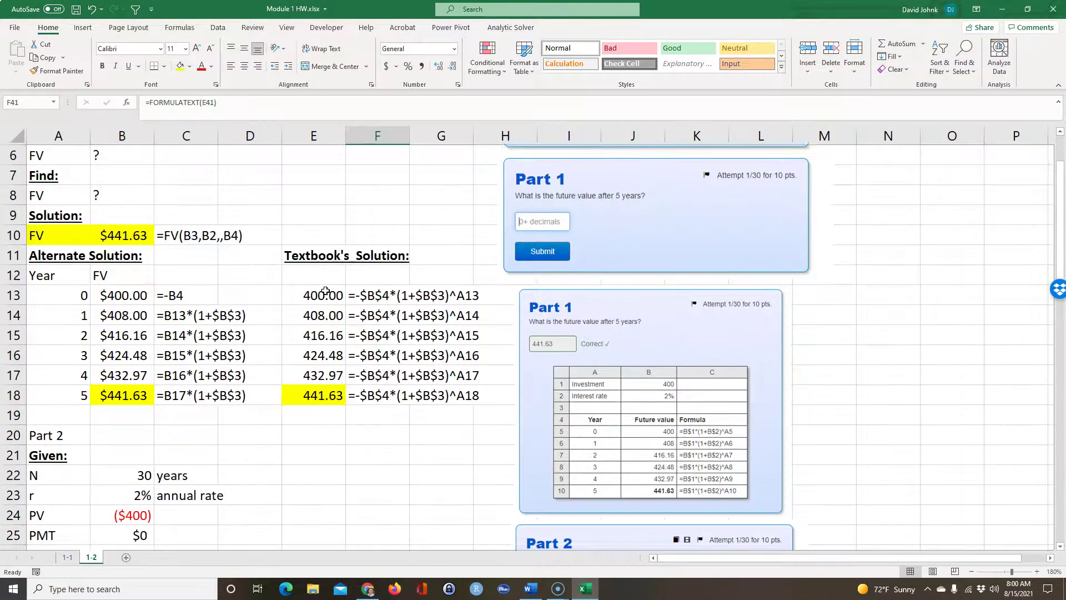
pyautogui.scroll(1, 326, 291)
pyautogui.scroll(1, 326, 291)
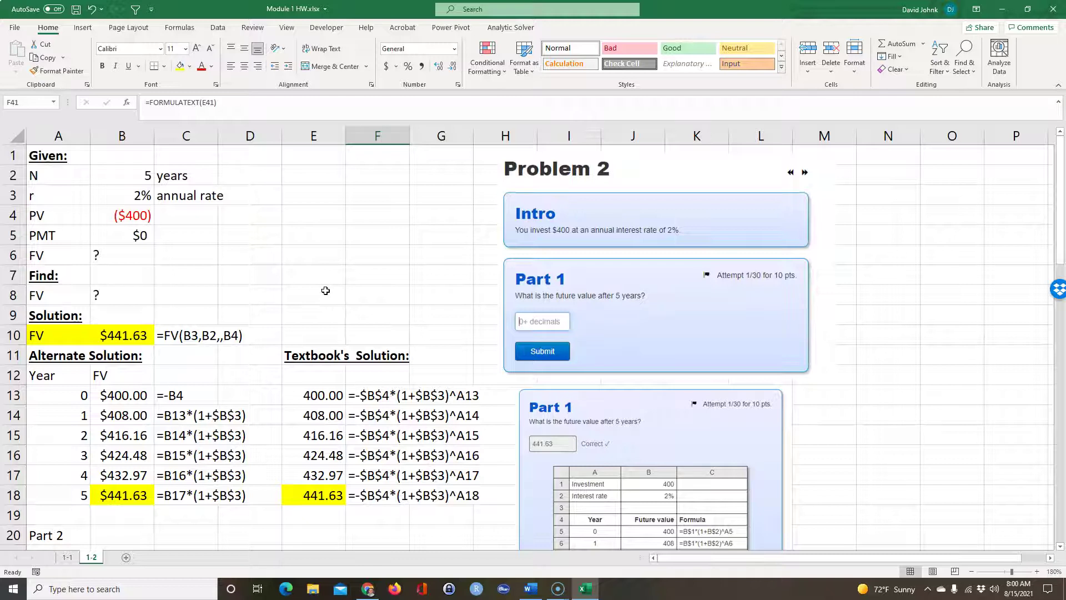
pyautogui.moveTo(41, 156); pyautogui.dragTo(32, 335)
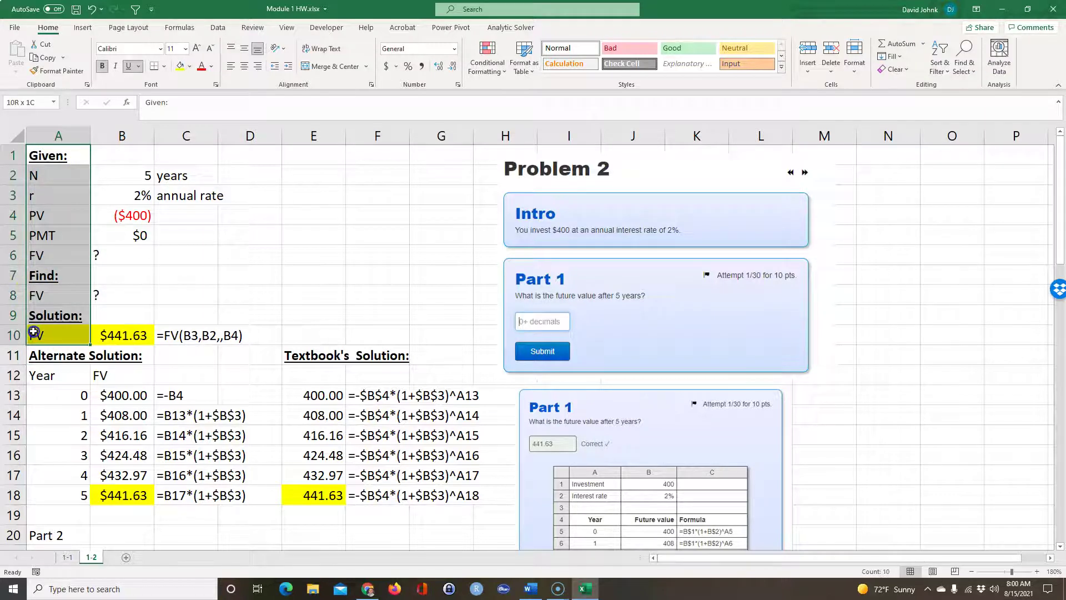
pyautogui.scroll(-5, 210, 285)
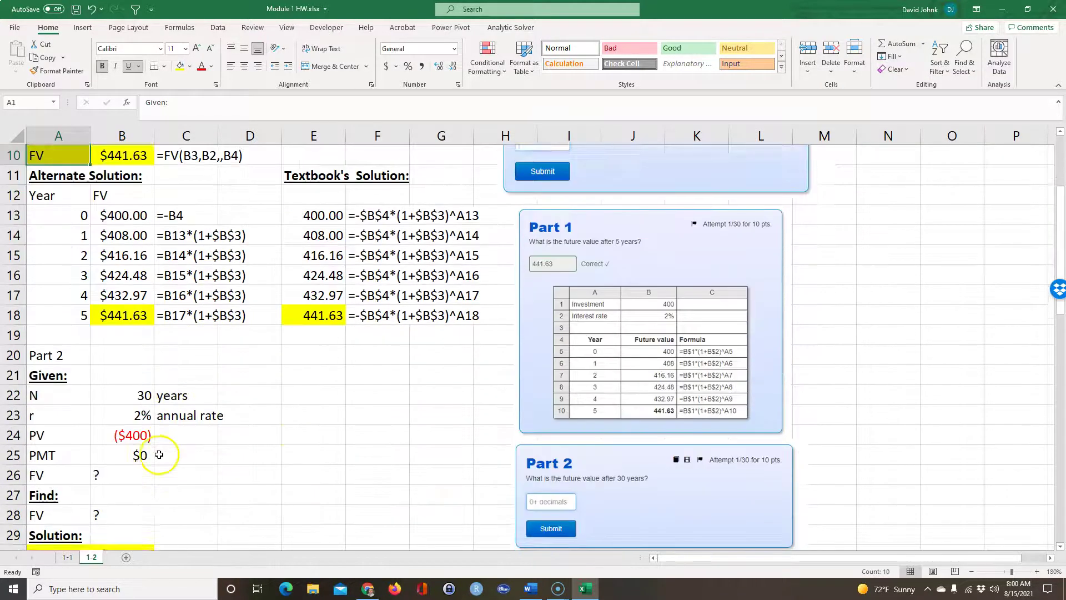
pyautogui.scroll(2, 337, 271)
pyautogui.scroll(-3, 337, 271)
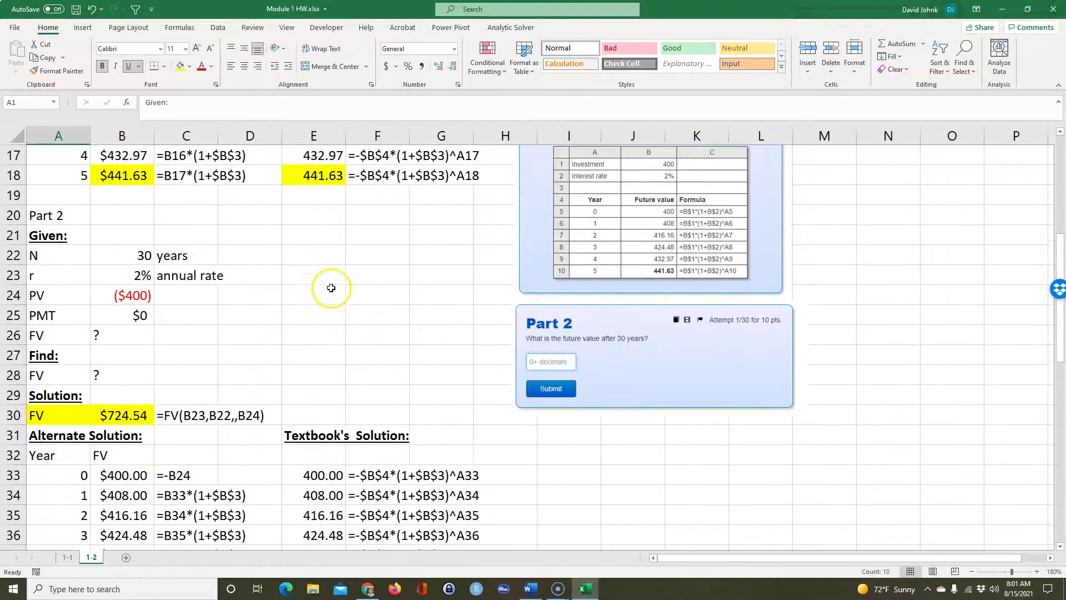
pyautogui.scroll(2, 326, 281)
pyautogui.scroll(5, 326, 279)
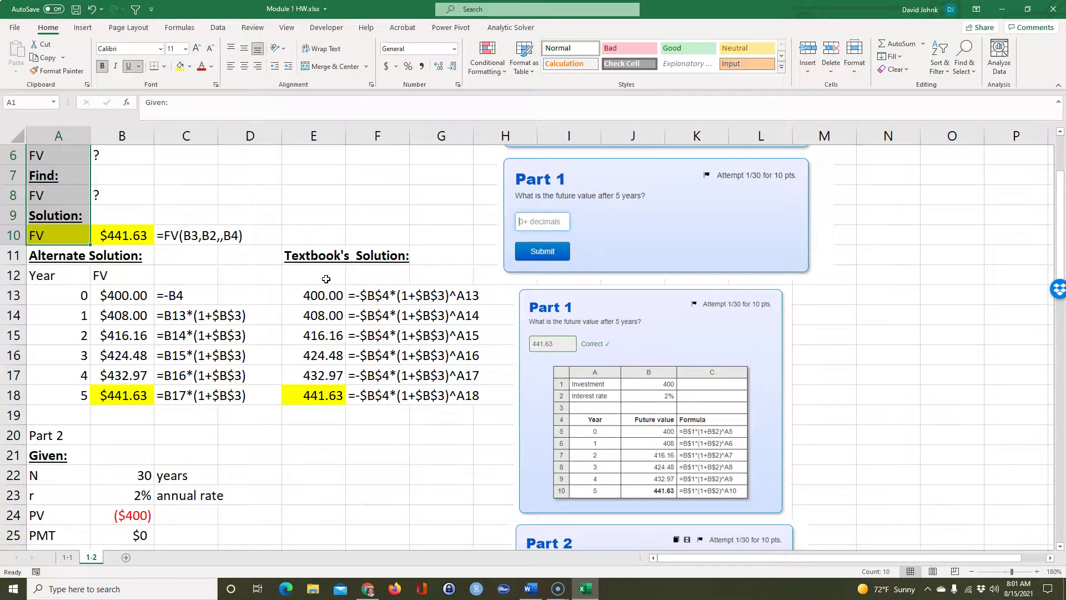
# Step: Compare the Part 1 future values in B10, B18 and E18 across the three solution methods
pyautogui.click(250, 355)
pyautogui.click(110, 309)
pyautogui.click(123, 474)
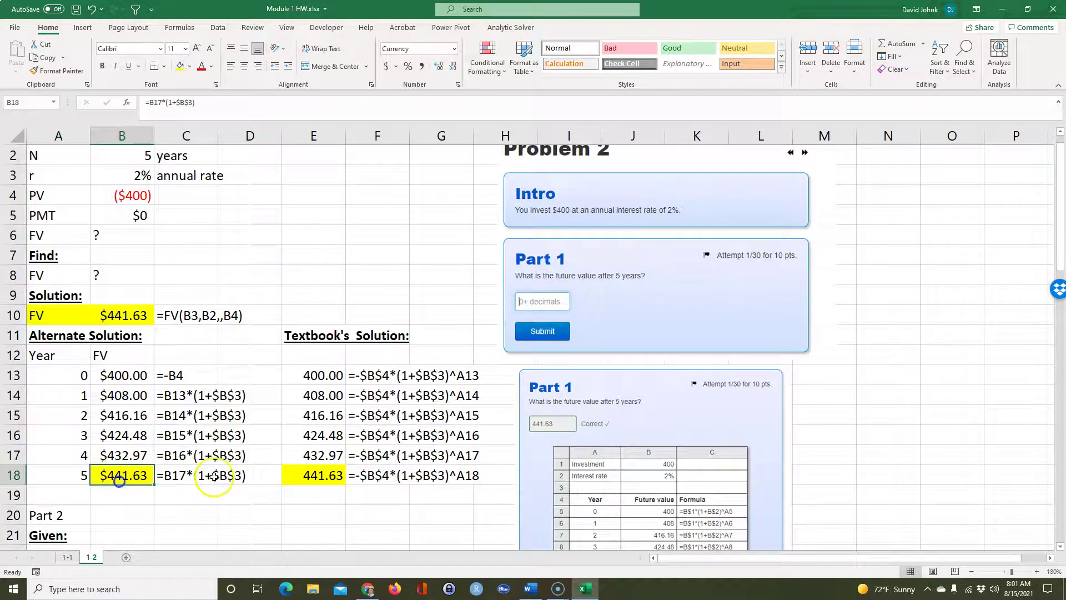
pyautogui.click(311, 475)
pyautogui.click(123, 315)
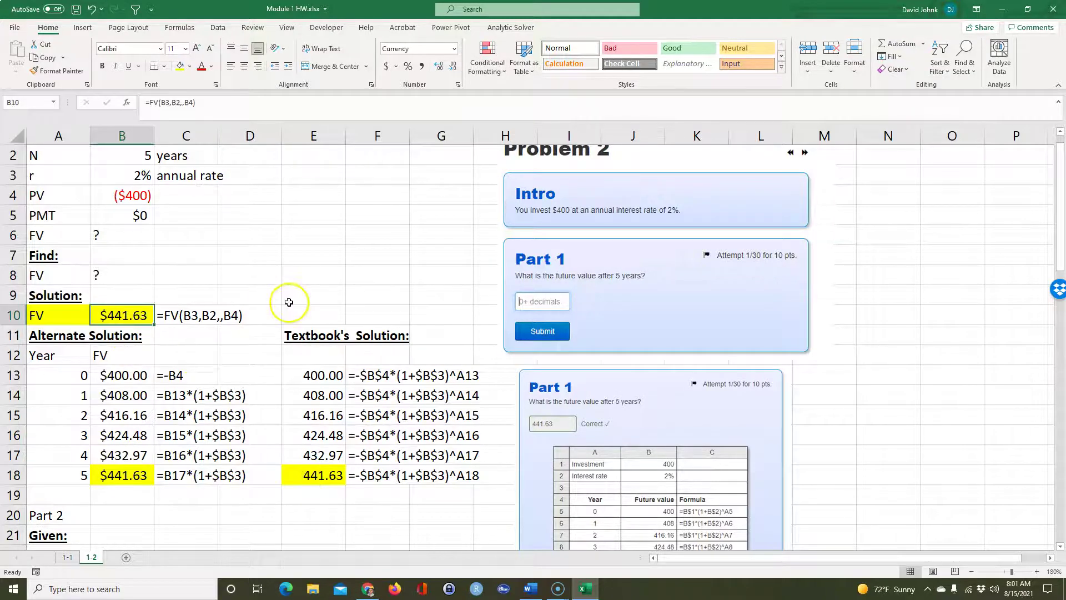
pyautogui.scroll(-4, 476, 247)
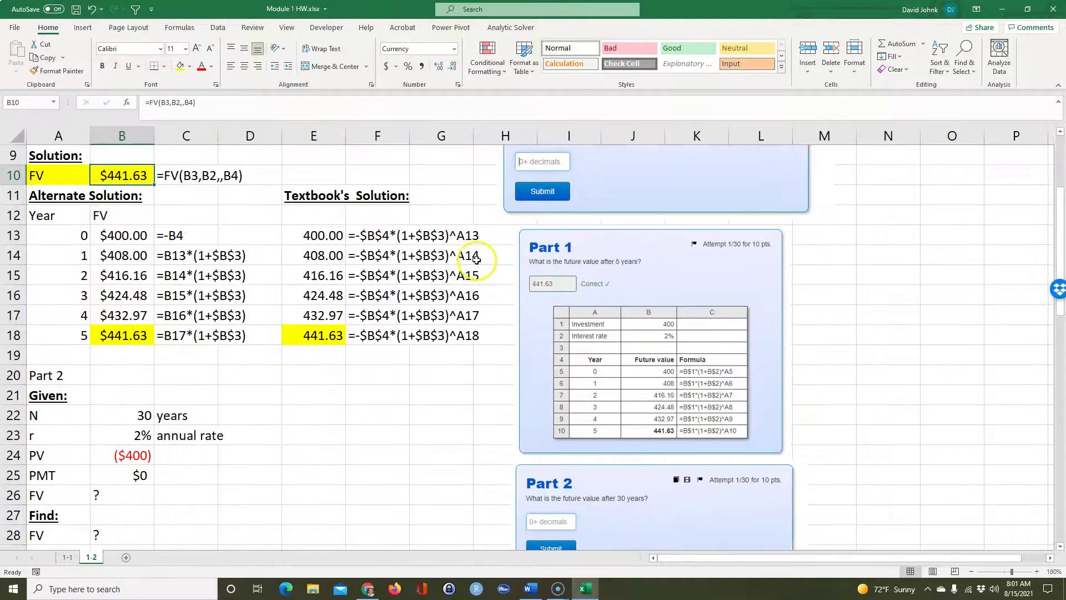
pyautogui.scroll(3, 476, 258)
pyautogui.scroll(2, 477, 258)
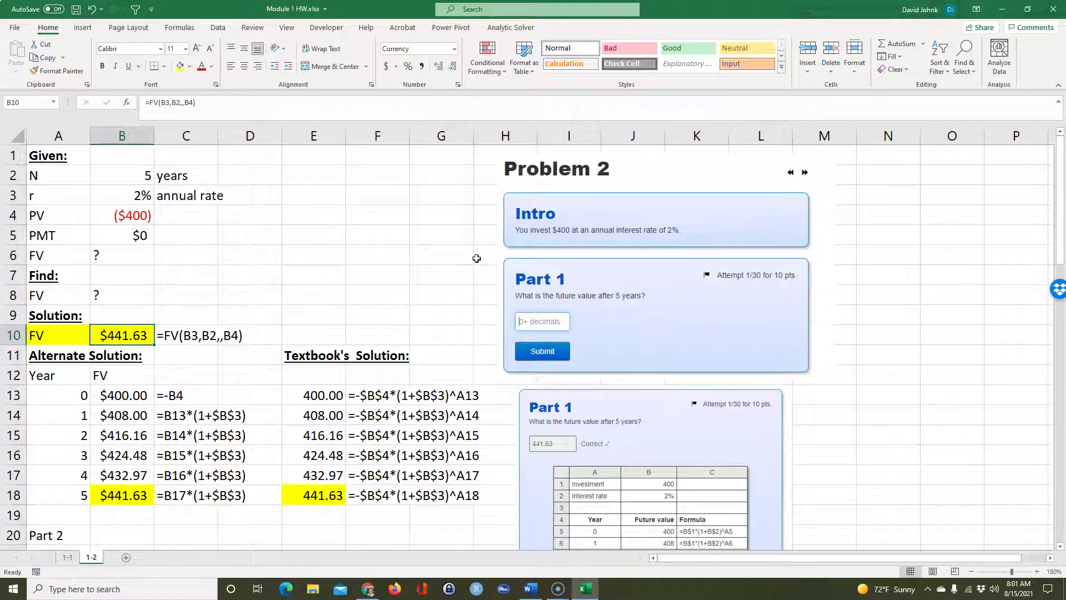
# Step: Switch to the Accepi homework page in Chrome and check the Part 2 question and its answer field
pyautogui.hotkey('alt', 'Tab')
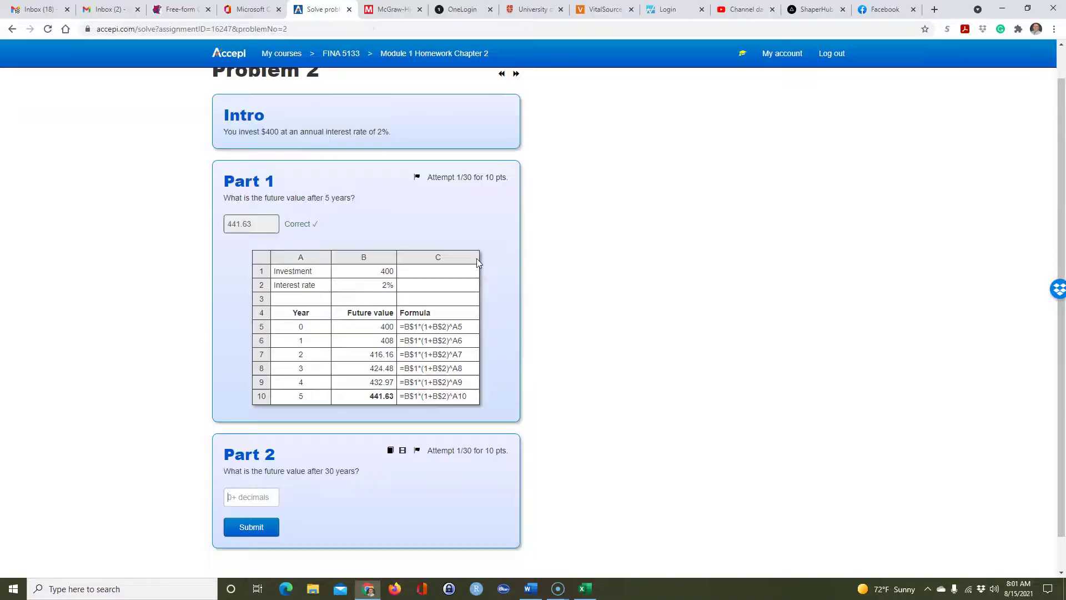
pyautogui.scroll(1, 645, 238)
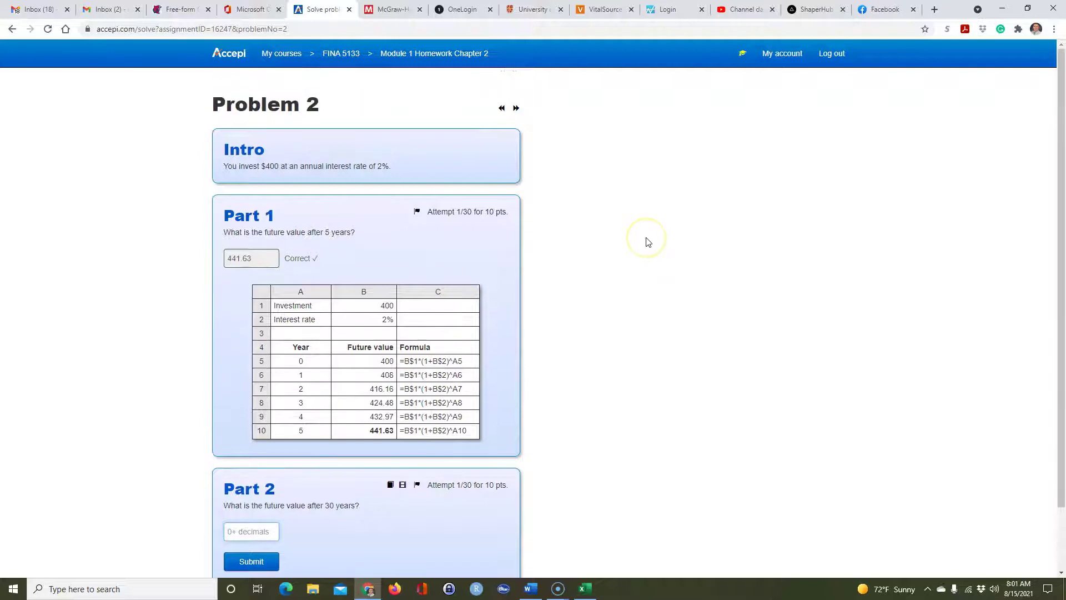
pyautogui.scroll(-1, 645, 238)
pyautogui.click(256, 469)
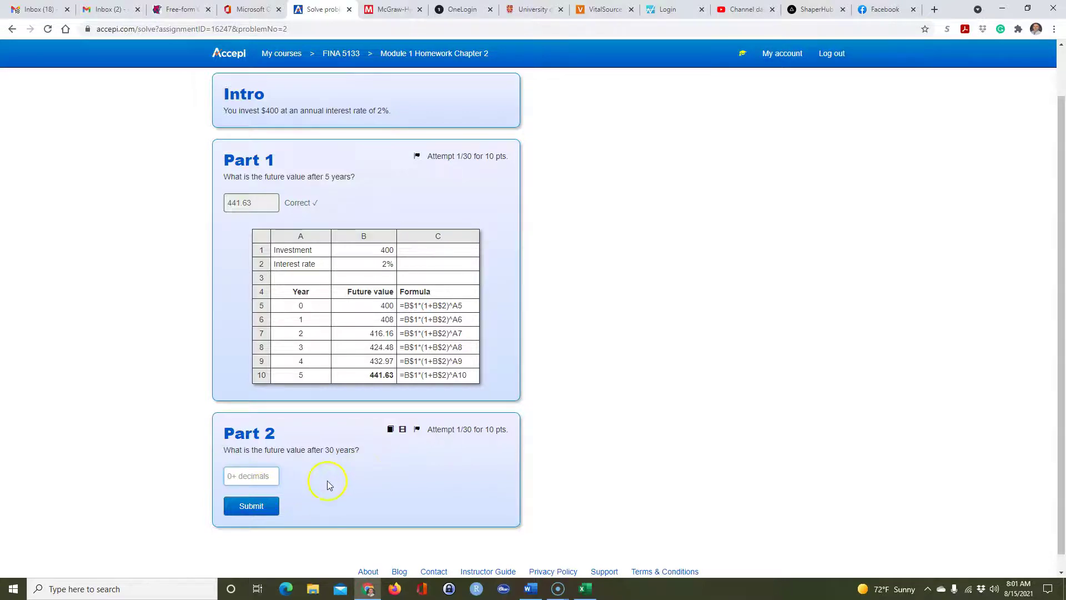
# Step: Copy the FV result in Excel cell B10 into the Part 2 answer on Accepi, remove the dollar sign, and submit 441.63
pyautogui.hotkey('alt', 'Tab')
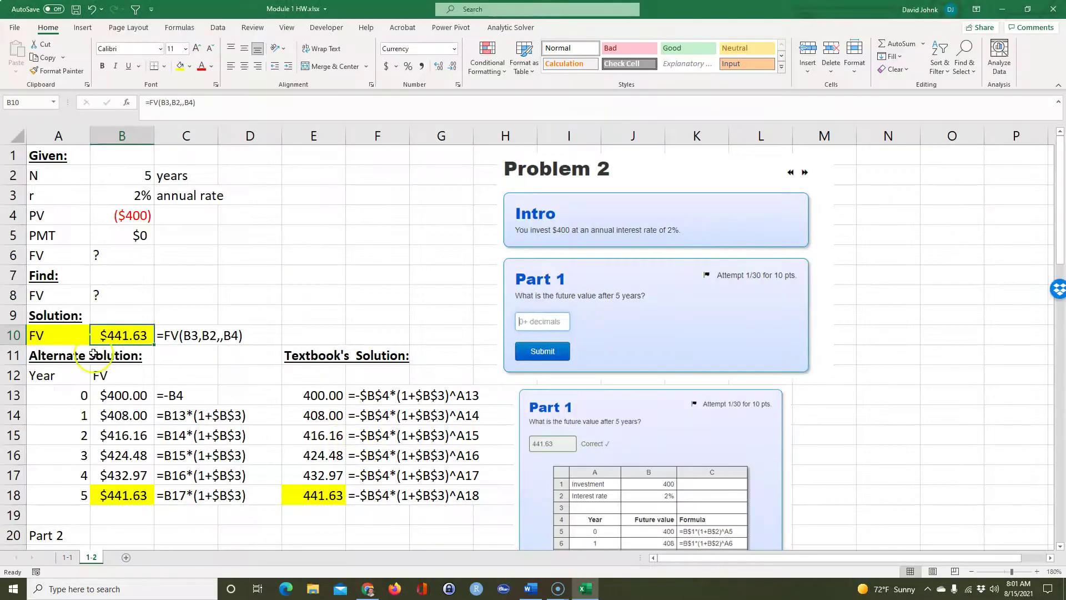
pyautogui.rightClick(123, 337)
pyautogui.click(151, 49)
pyautogui.hotkey('alt', 'Tab')
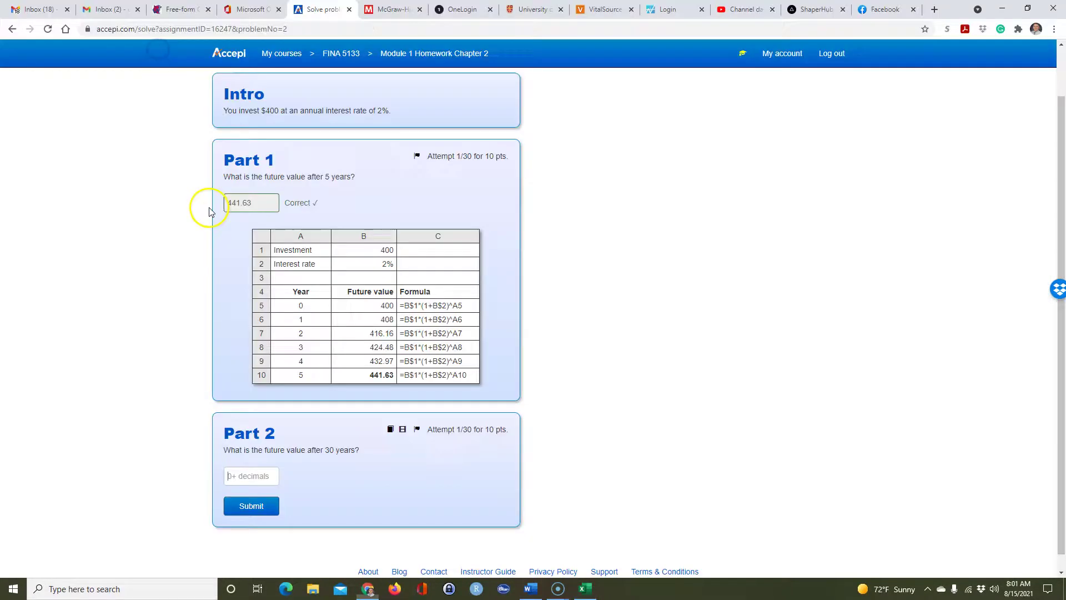
pyautogui.click(231, 479)
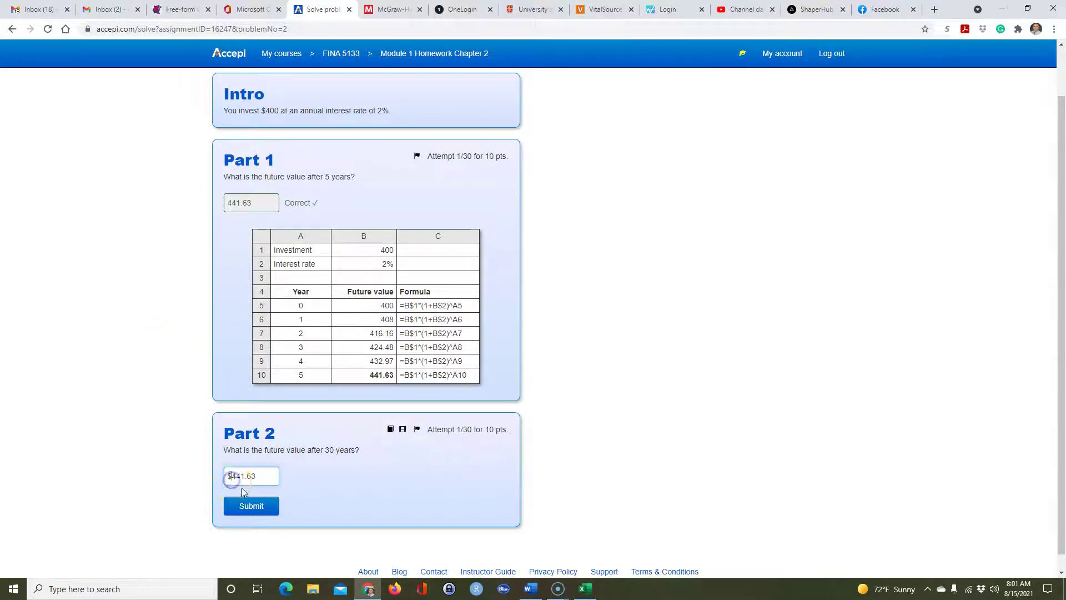
pyautogui.press('BackSpace')
pyautogui.click(250, 505)
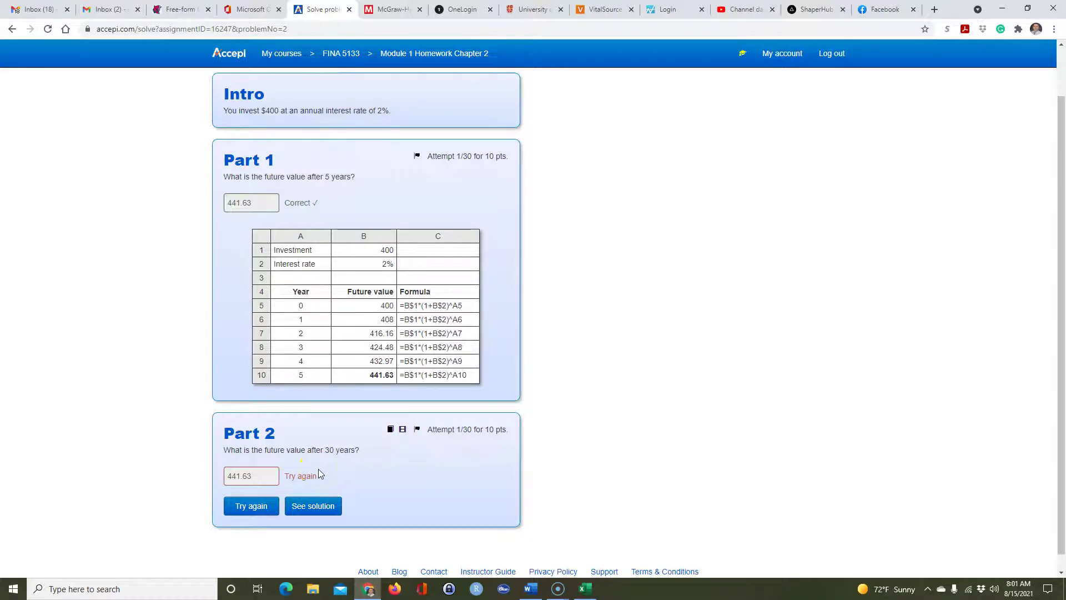
# Step: Retry Part 2 on Accepi with the FV result copied from Excel cell B30, submitting 724.54 without the dollar sign
pyautogui.click(255, 497)
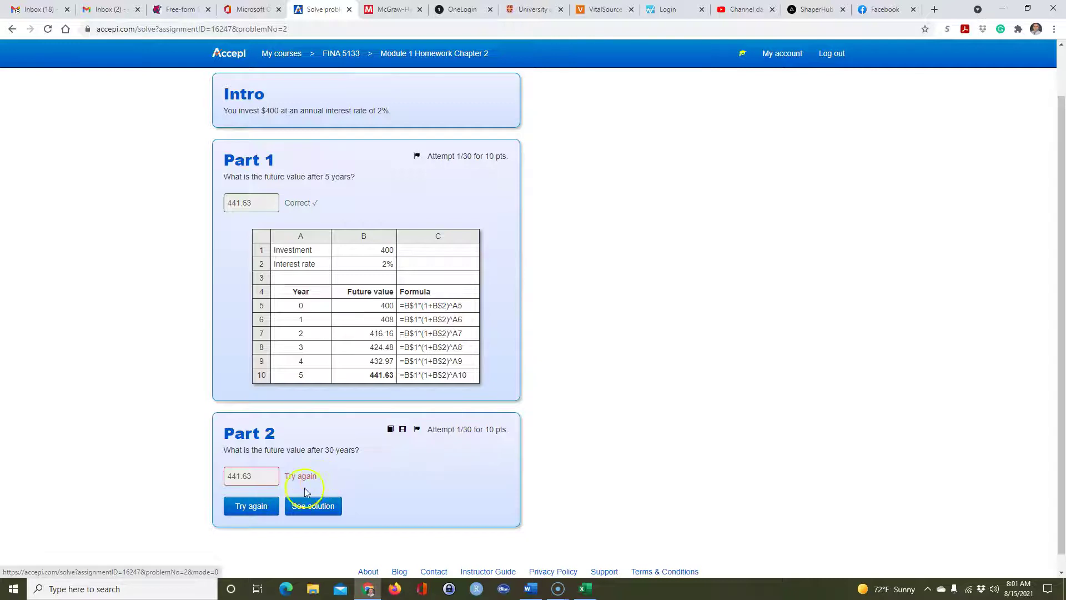
pyautogui.click(254, 507)
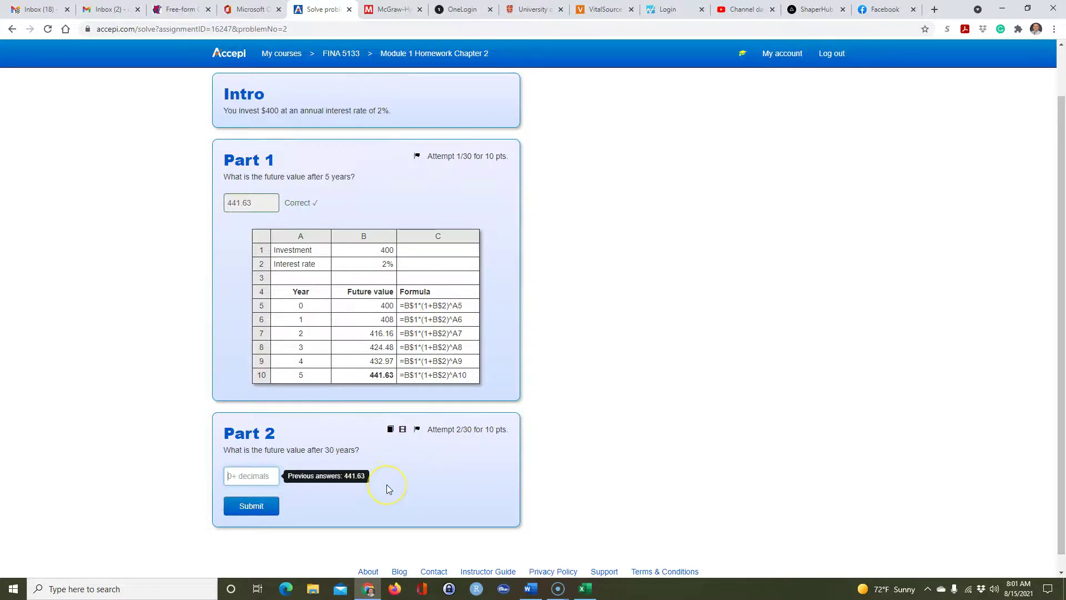
pyautogui.hotkey('alt', 'Tab')
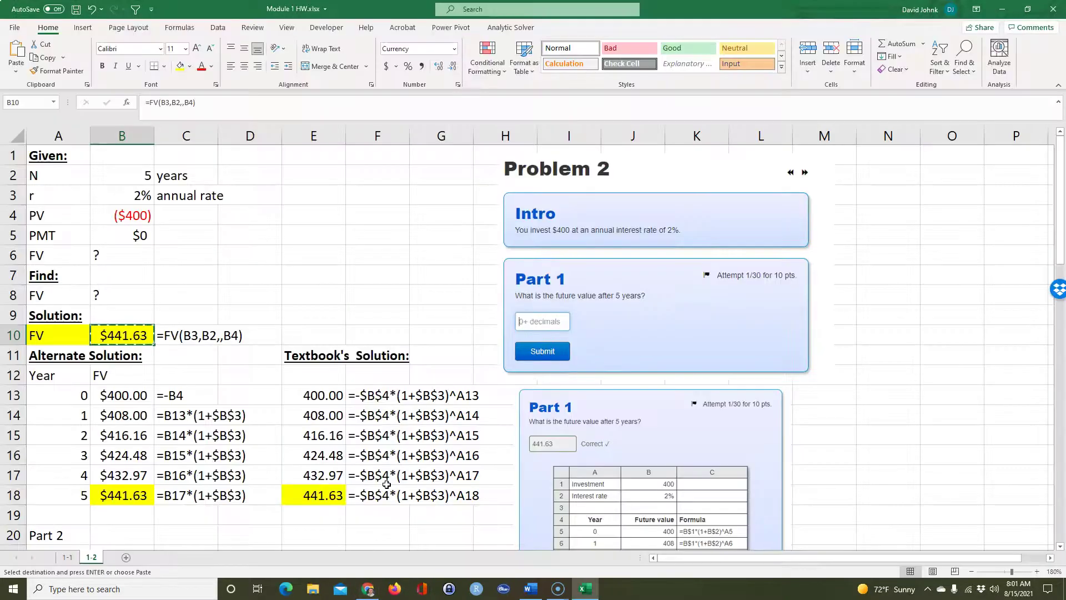
pyautogui.scroll(-2, 195, 483)
pyautogui.scroll(-3, 195, 483)
pyautogui.click(125, 438)
pyautogui.hotkey('ctrl', 'c')
pyautogui.hotkey('alt', 'Tab')
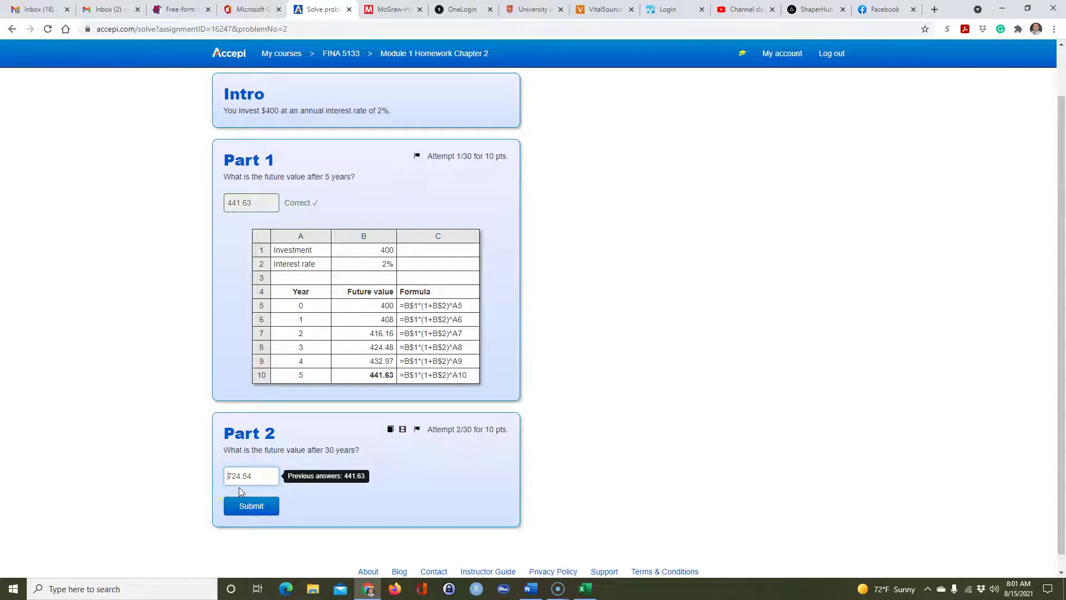
pyautogui.click(252, 506)
# Step: Examine the feedback and the worked solution table for Part 2
pyautogui.scroll(-3, 368, 435)
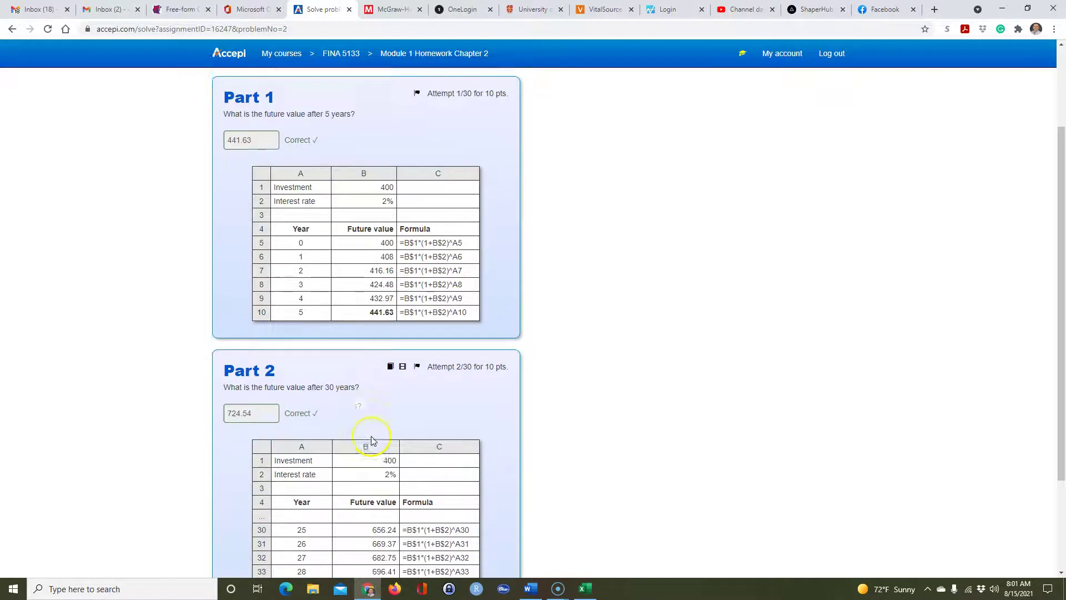
pyautogui.scroll(1, 405, 401)
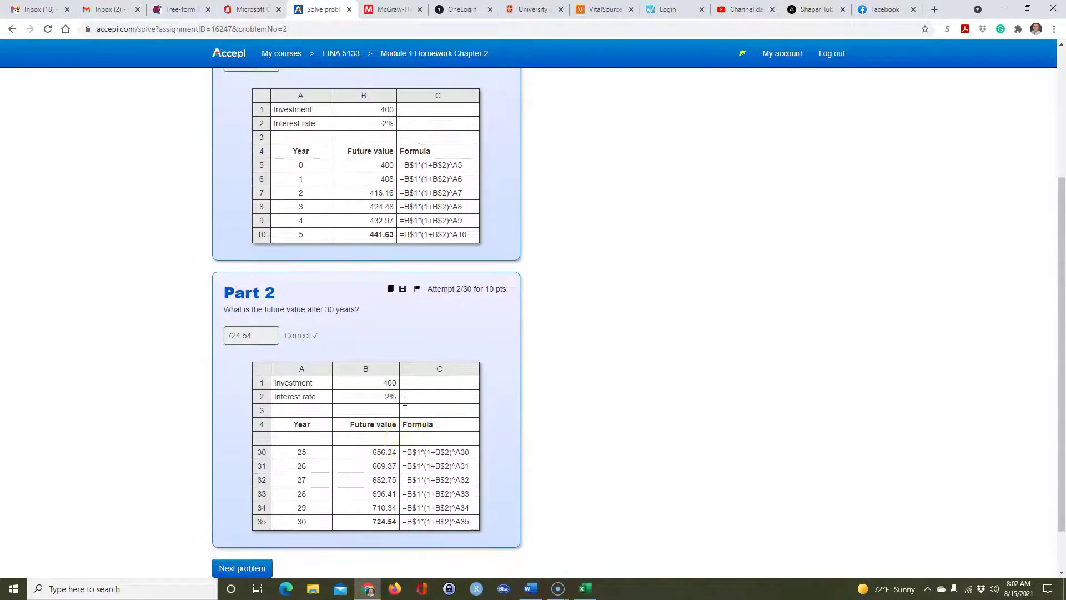
pyautogui.scroll(-1, 405, 401)
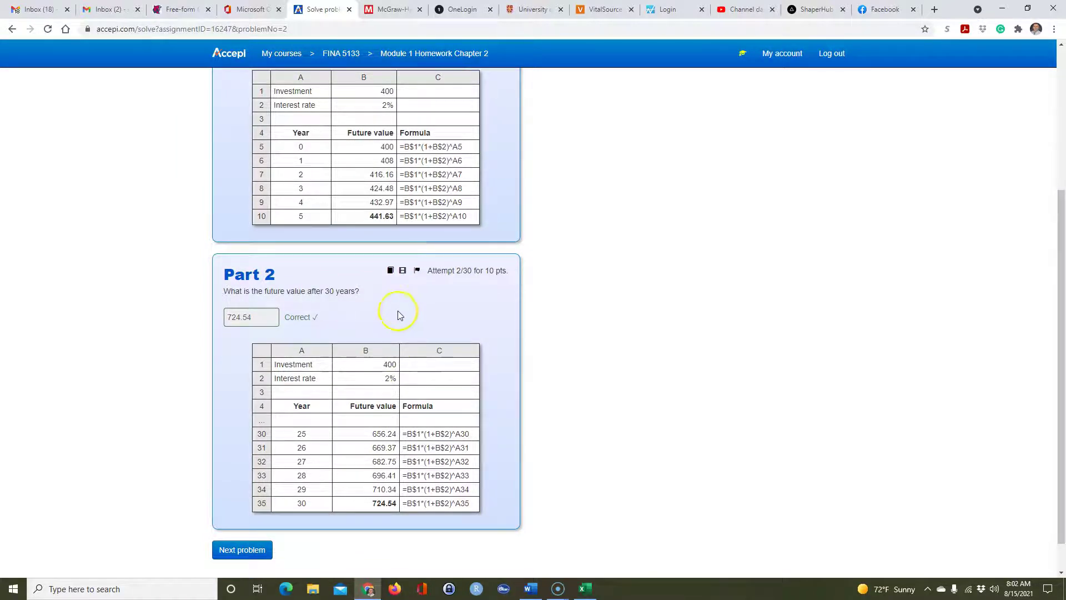
# Step: Open Part 2's linked reading on the Time Value of Money, skim it, and close it to return to the problem
pyautogui.click(391, 271)
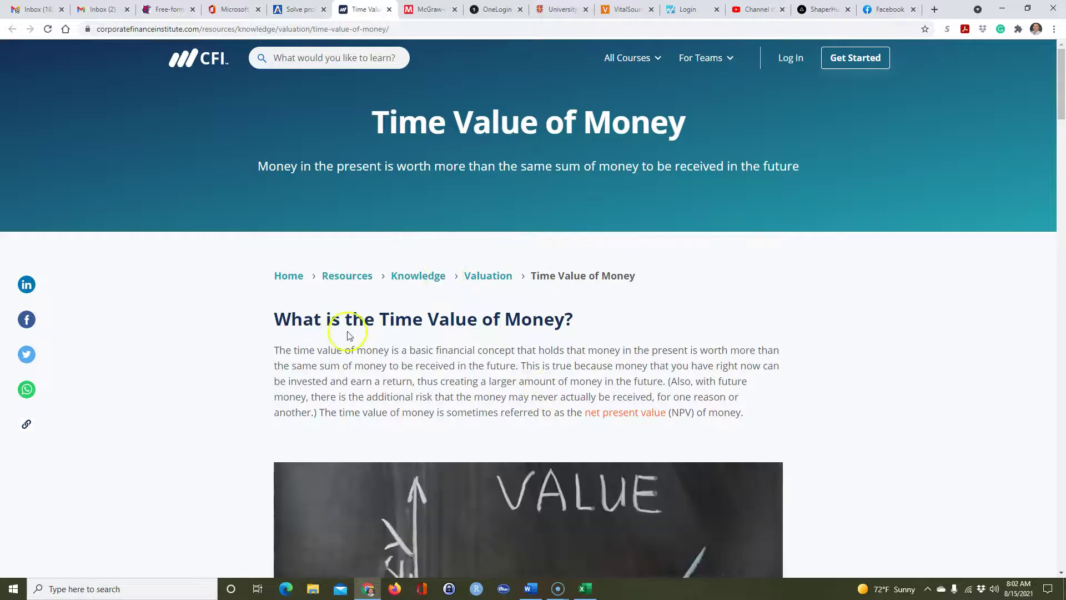
pyautogui.scroll(-7, 381, 257)
pyautogui.scroll(6, 463, 267)
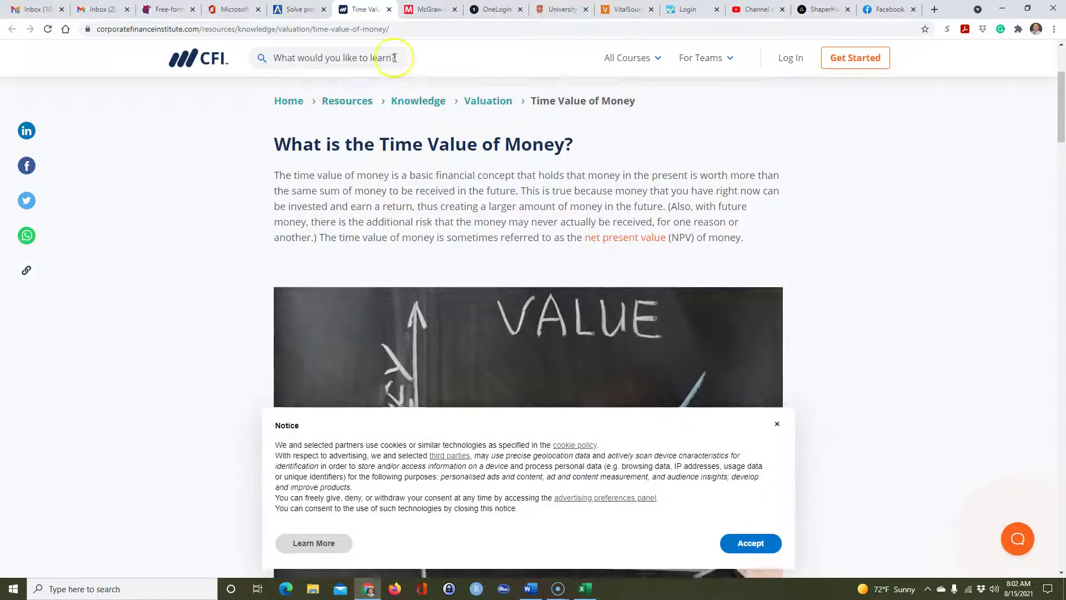
pyautogui.click(389, 10)
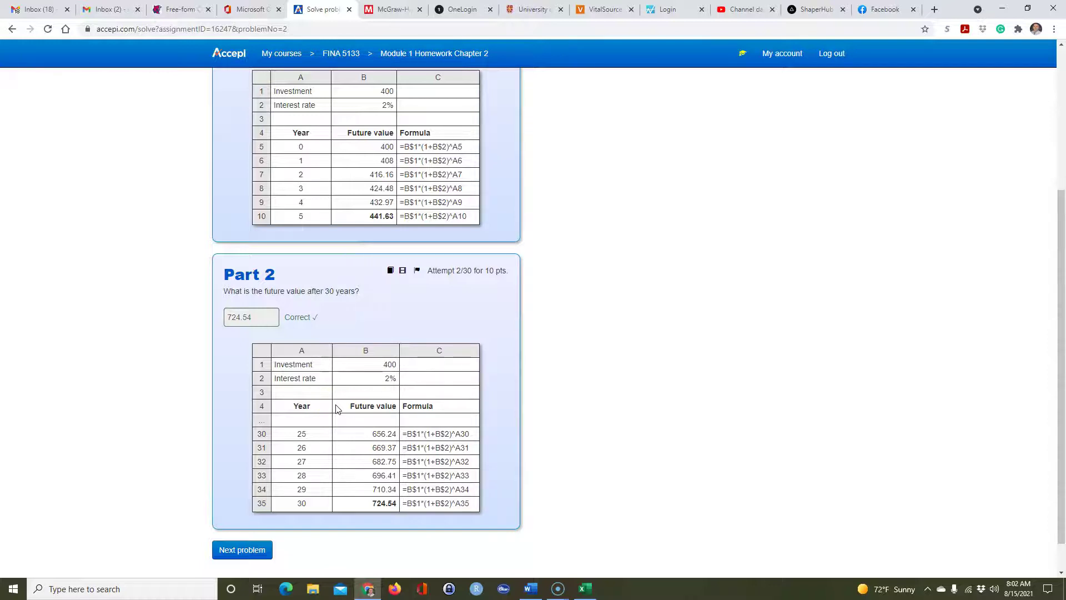
pyautogui.scroll(-2, 336, 408)
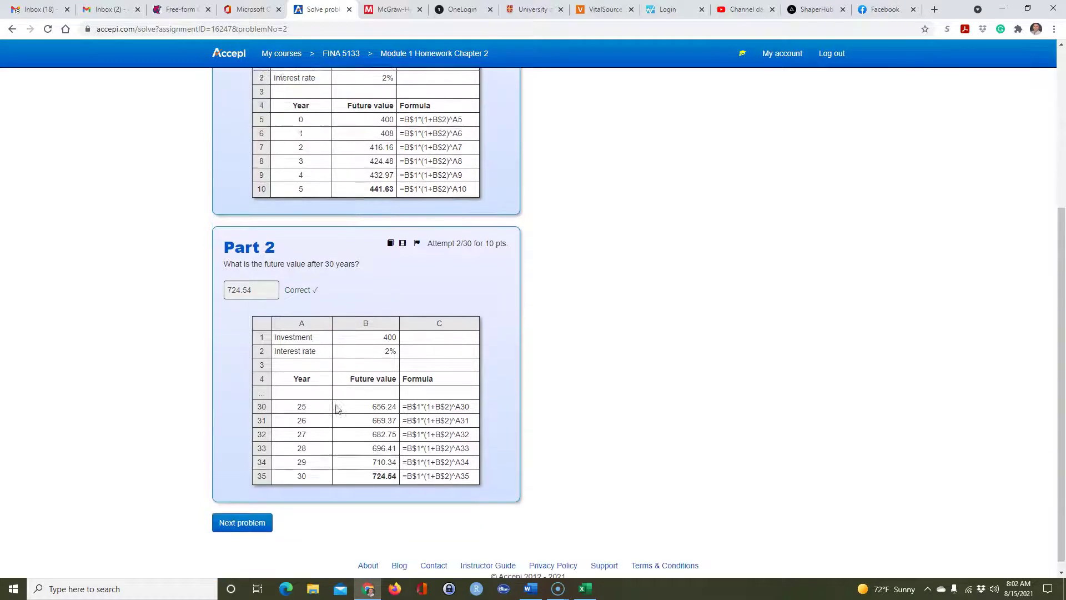
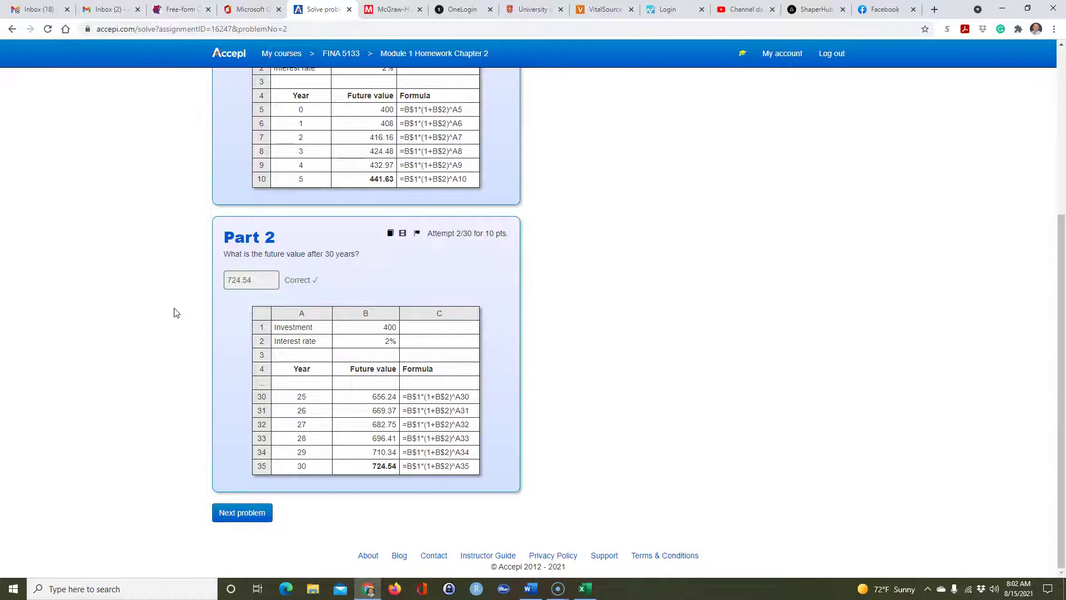
# Step: Review the Problem 2 page, return to the FINA 5133 course, and open Problem 3 from Module 1 Homework Chapter 2
pyautogui.scroll(5, 174, 313)
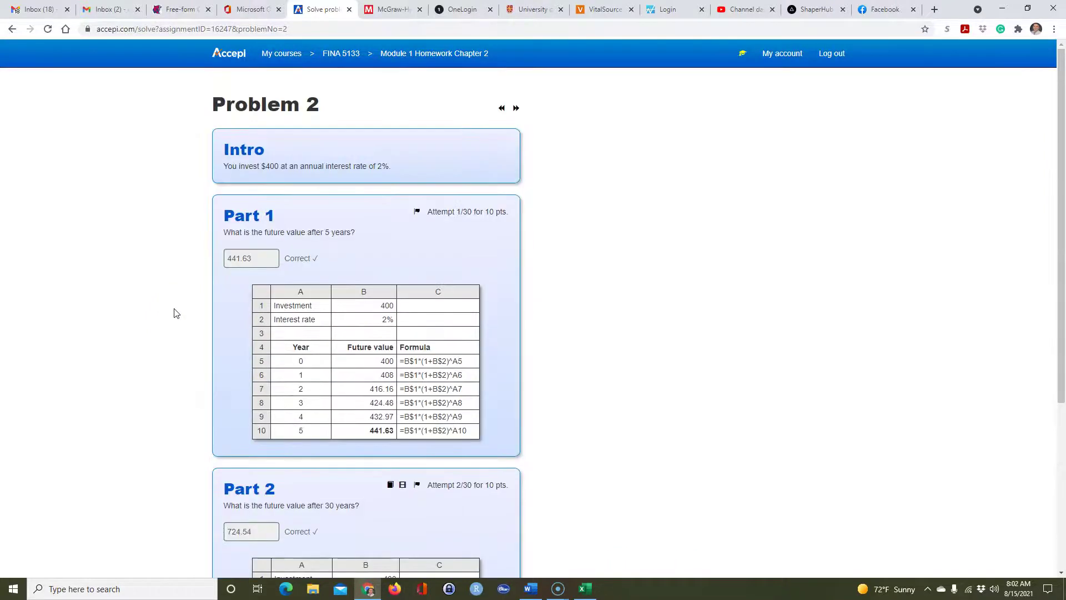
pyautogui.scroll(-1, 177, 314)
pyautogui.scroll(1, 176, 314)
pyautogui.click(347, 54)
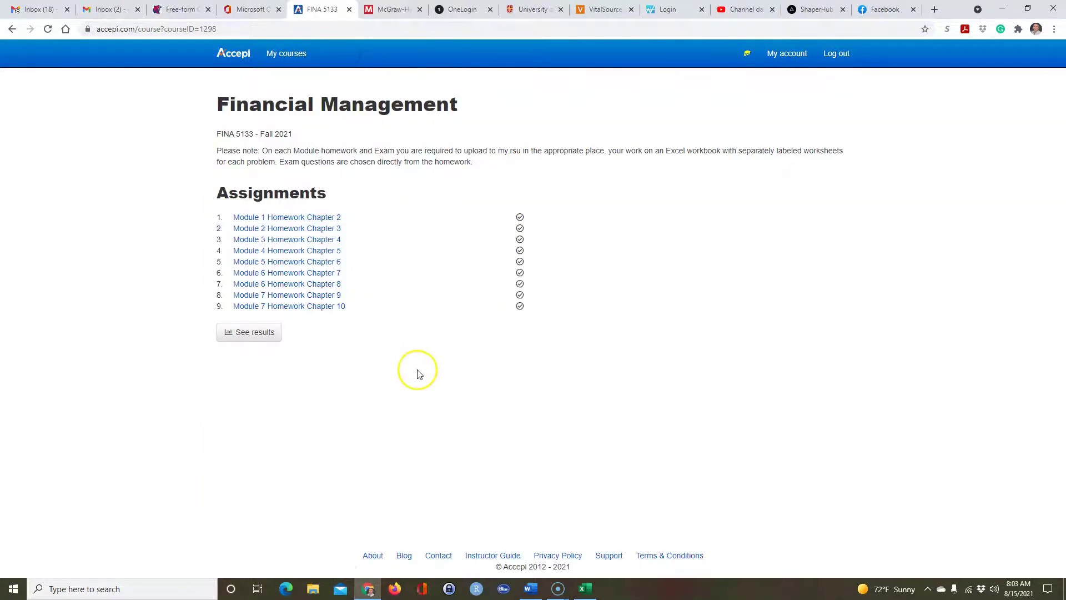
pyautogui.click(289, 218)
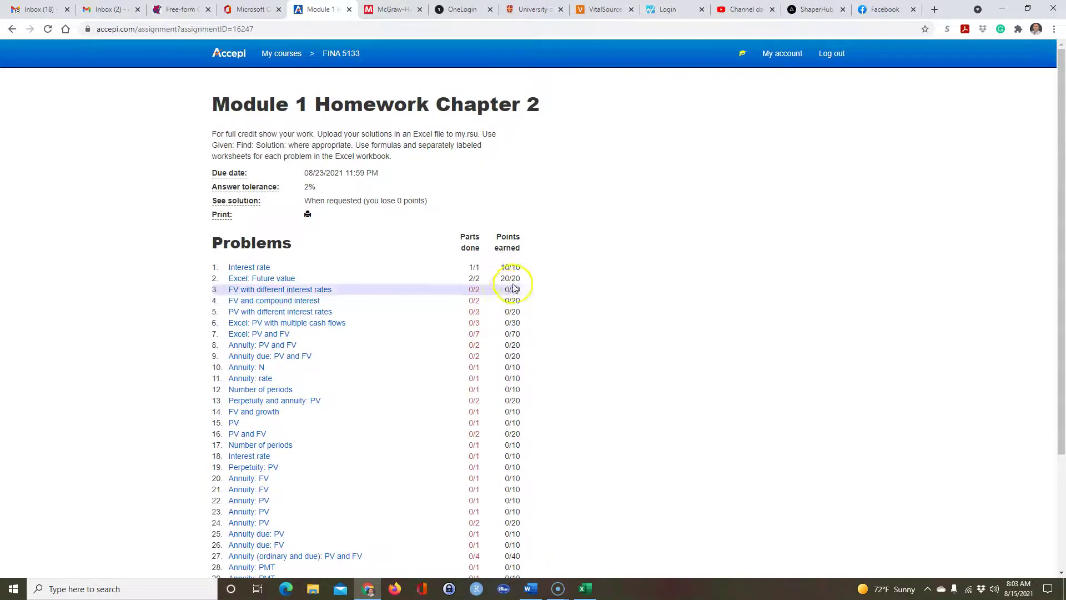
pyautogui.click(309, 294)
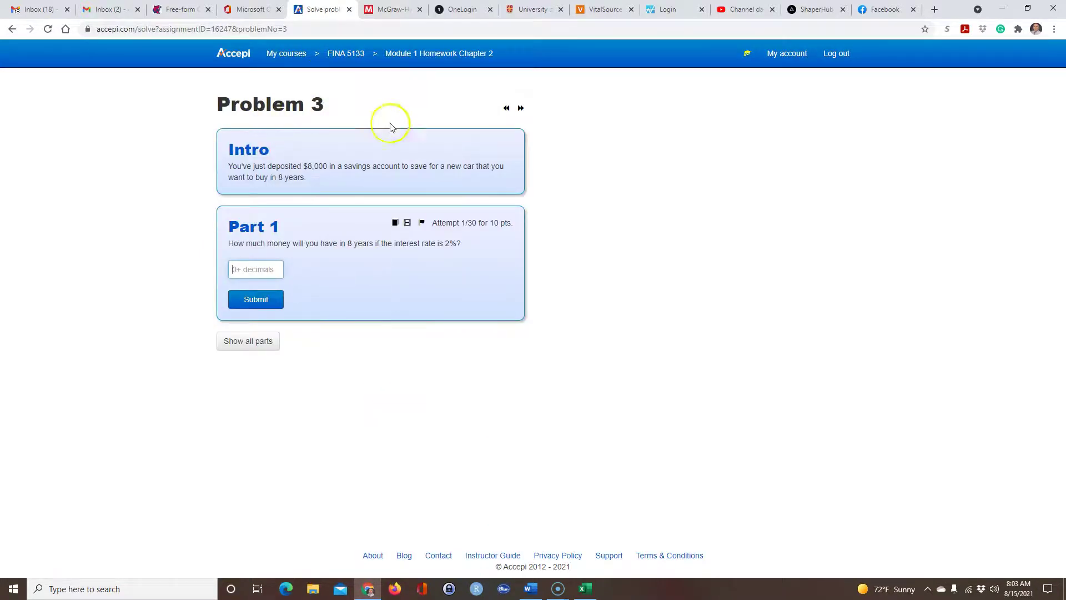
# Step: Return to the FINA 5133 course page and reopen Module 1 Homework Chapter 2 to look over its problem list
pyautogui.click(348, 57)
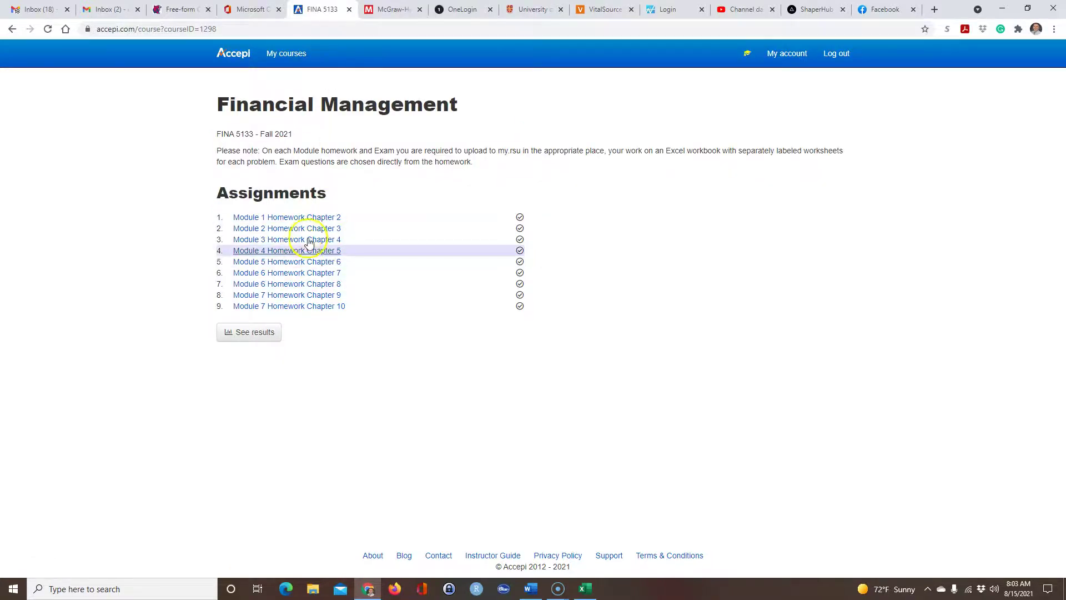
pyautogui.click(319, 217)
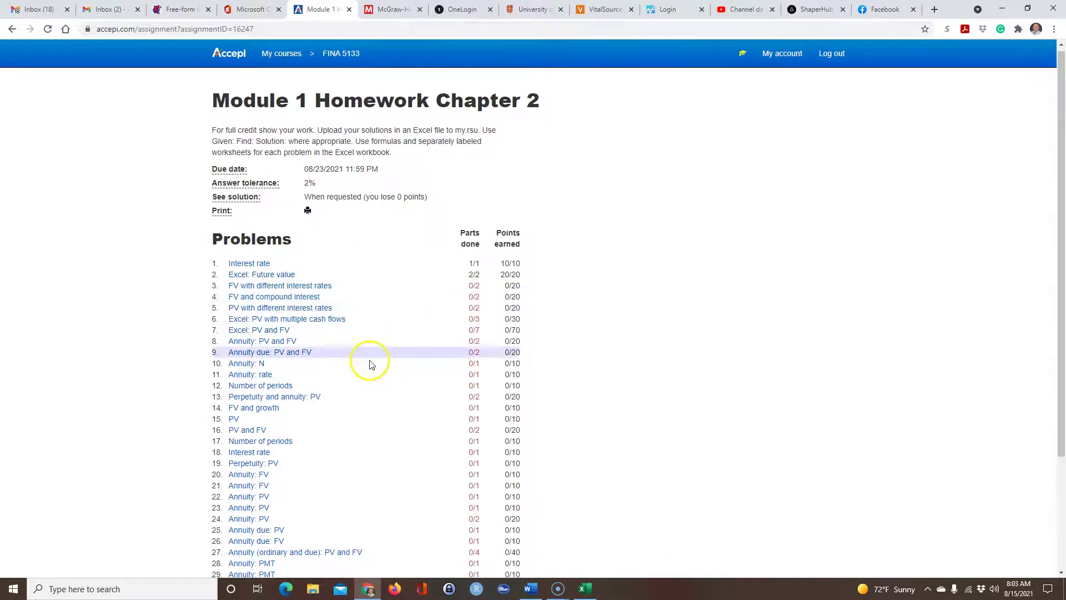
pyautogui.scroll(-2, 371, 364)
pyautogui.scroll(1, 398, 240)
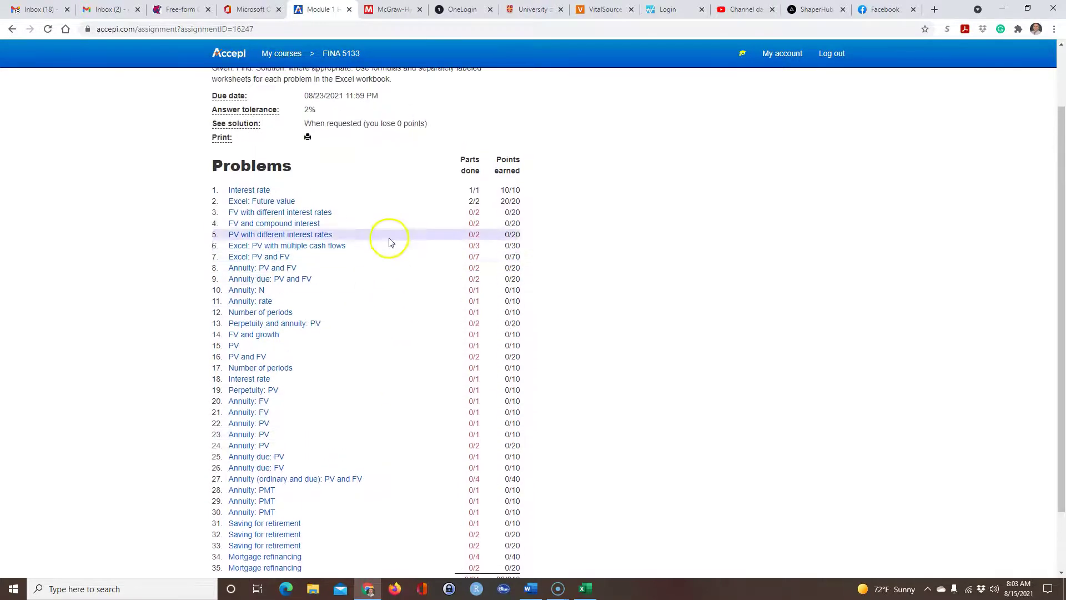
pyautogui.scroll(1, 392, 258)
pyautogui.scroll(-1, 392, 252)
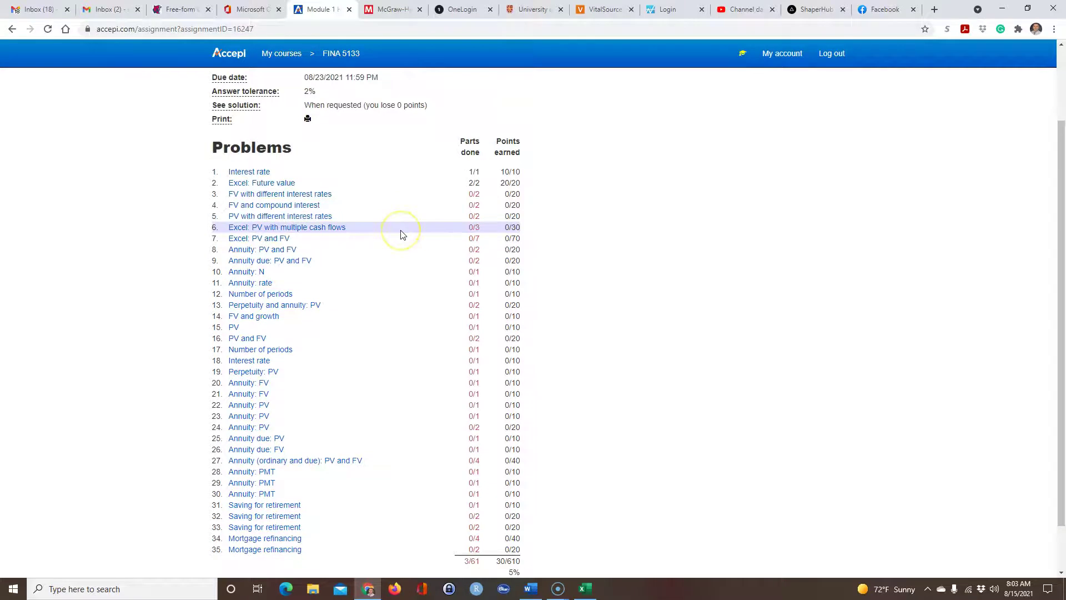
# Step: Switch to the Module 1 HW workbook in Excel and move worksheet 1-1 in front of worksheet 1-2
pyautogui.hotkey('alt', 'Tab')
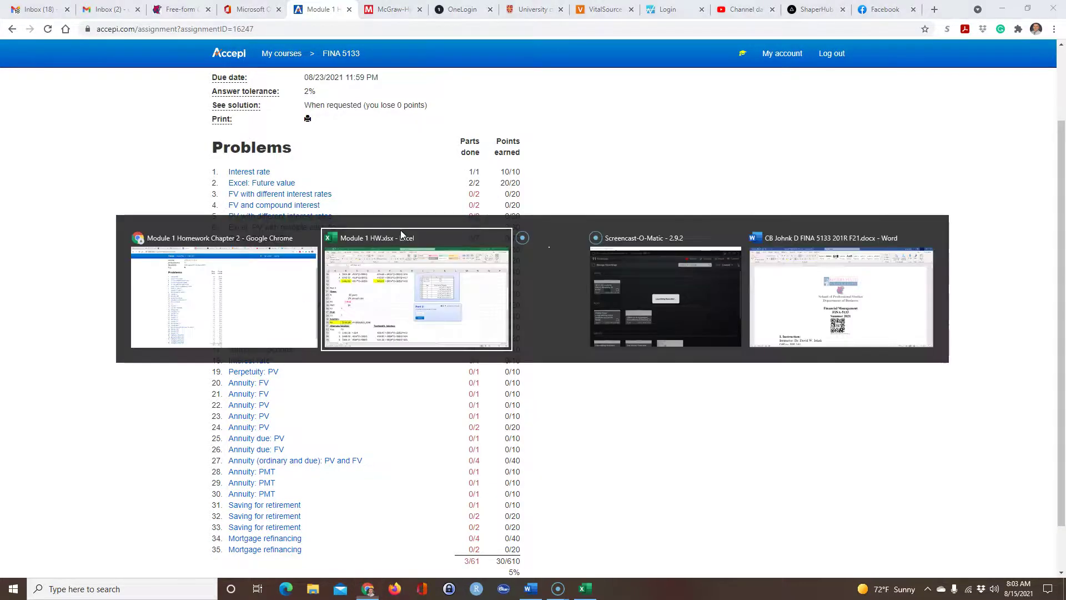
pyautogui.click(65, 558)
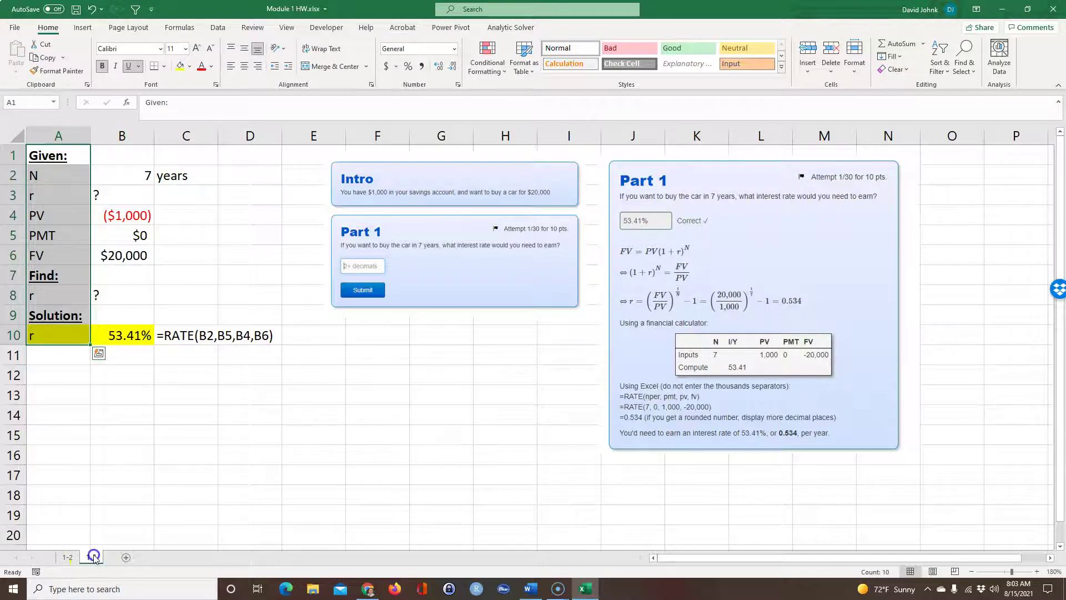
pyautogui.moveTo(62, 558)
pyautogui.mouseDown()
pyautogui.moveTo(102, 564)
pyautogui.moveTo(64, 558)
pyautogui.mouseUp()
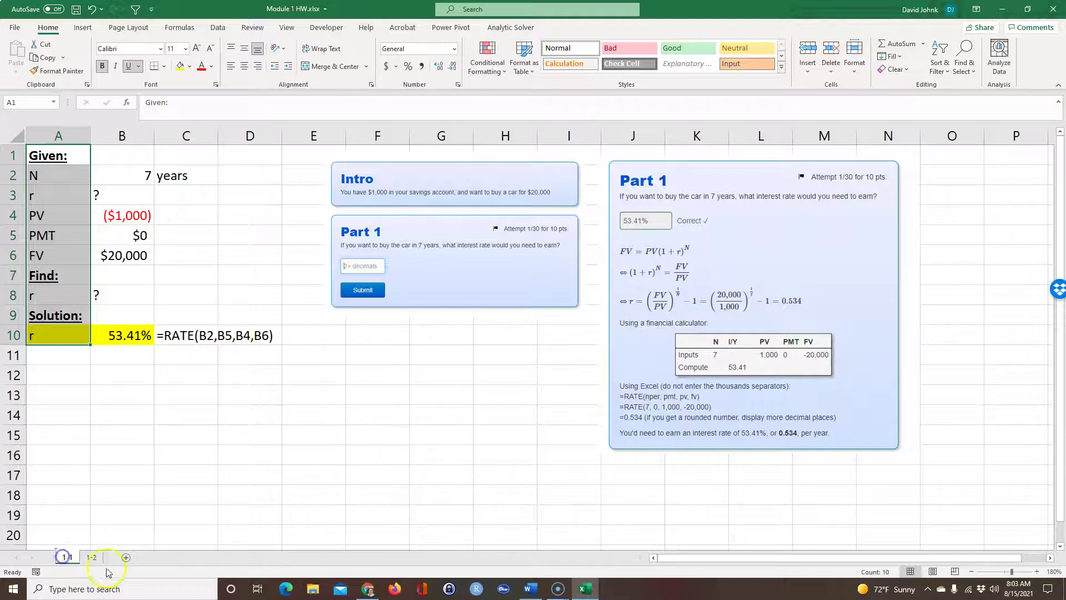
# Step: Add a new worksheet, place it after worksheet 1-2, and name it 1-3
pyautogui.click(125, 557)
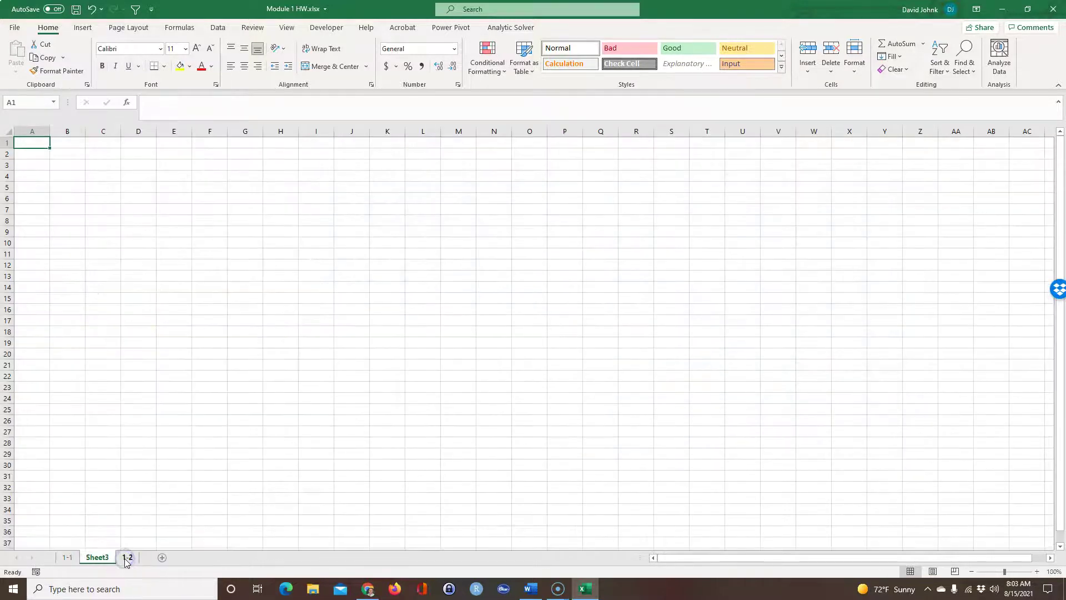
pyautogui.click(122, 559)
pyautogui.moveTo(141, 560); pyautogui.dragTo(140, 558)
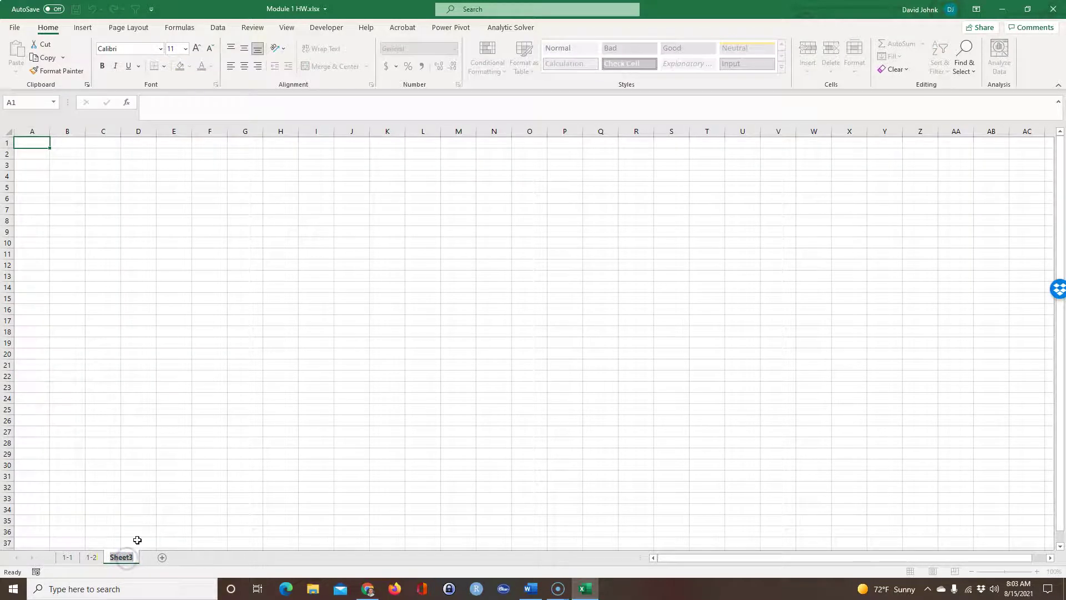
pyautogui.write('1-3')
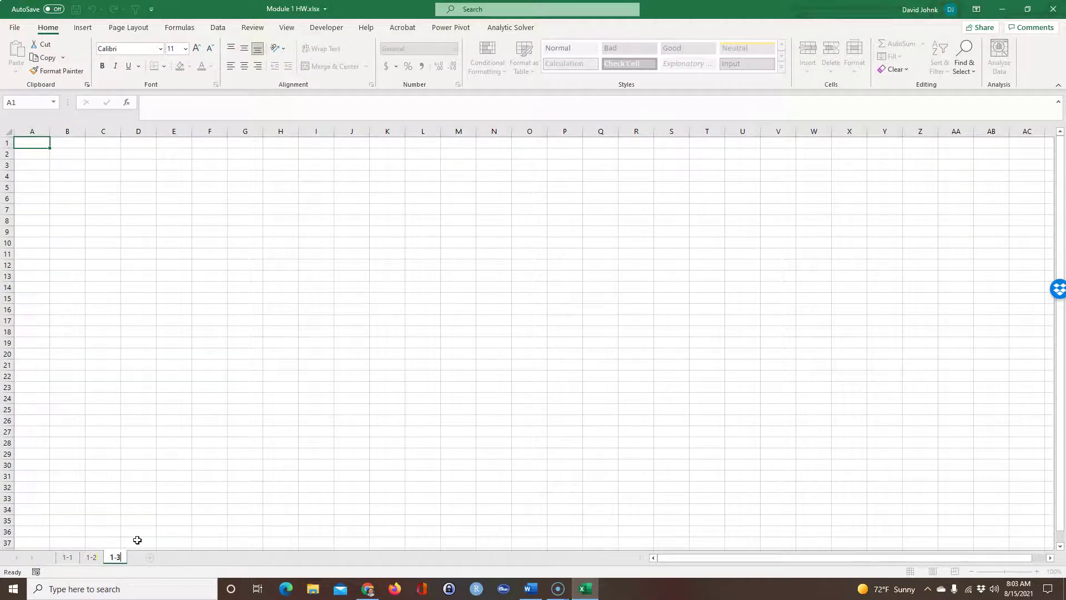
pyautogui.click(267, 382)
pyautogui.click(268, 380)
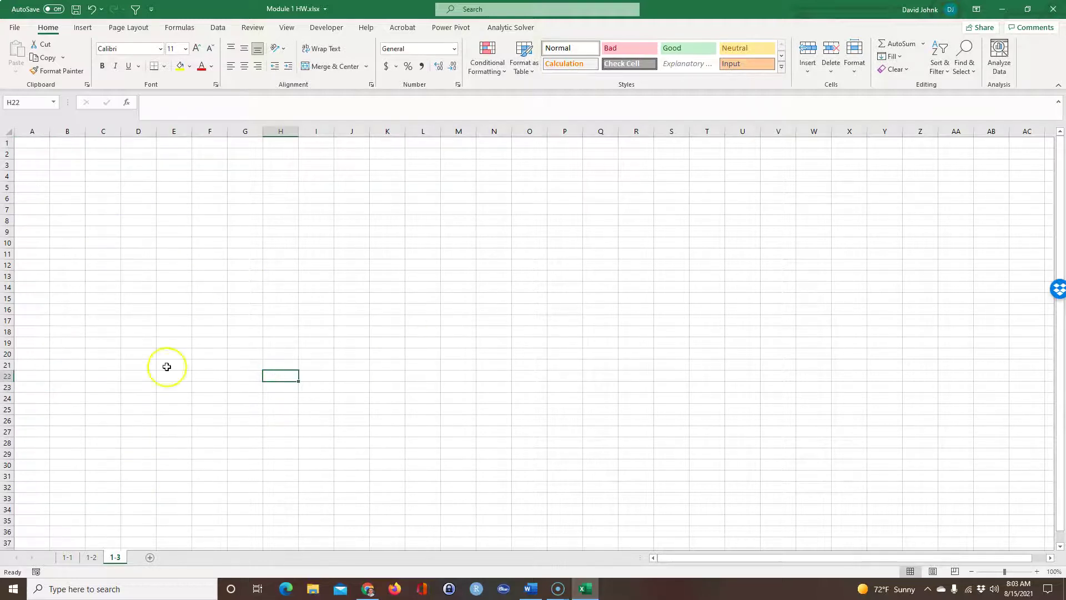
# Step: View worksheet 1-1, switch to Accepi, open Problem 33 (Saving for retirement), and change it to instructor view
pyautogui.click(67, 557)
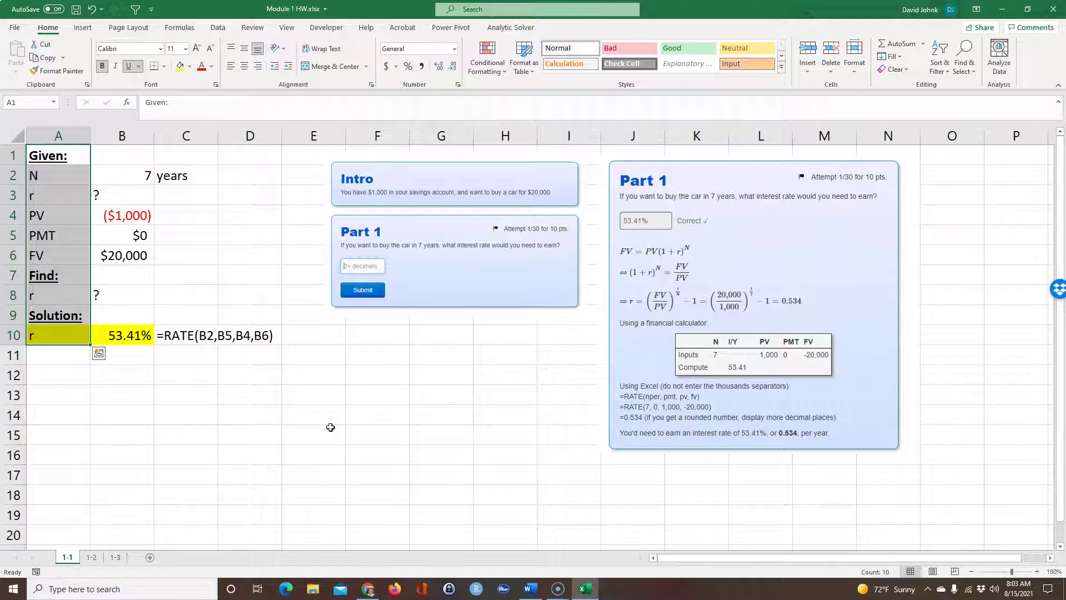
pyautogui.hotkey('alt', 'Tab')
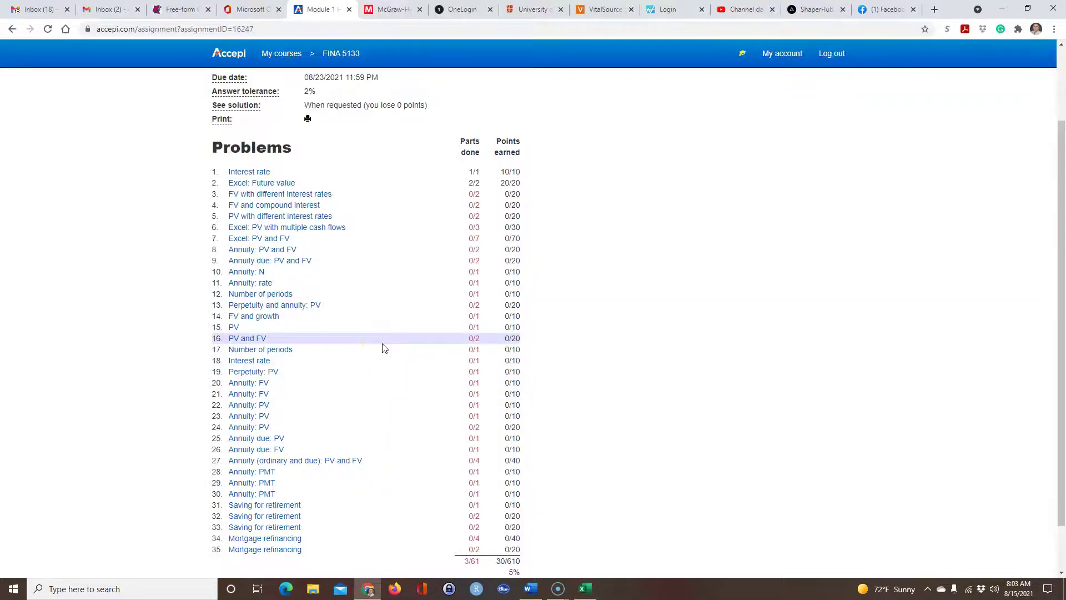
pyautogui.click(263, 477)
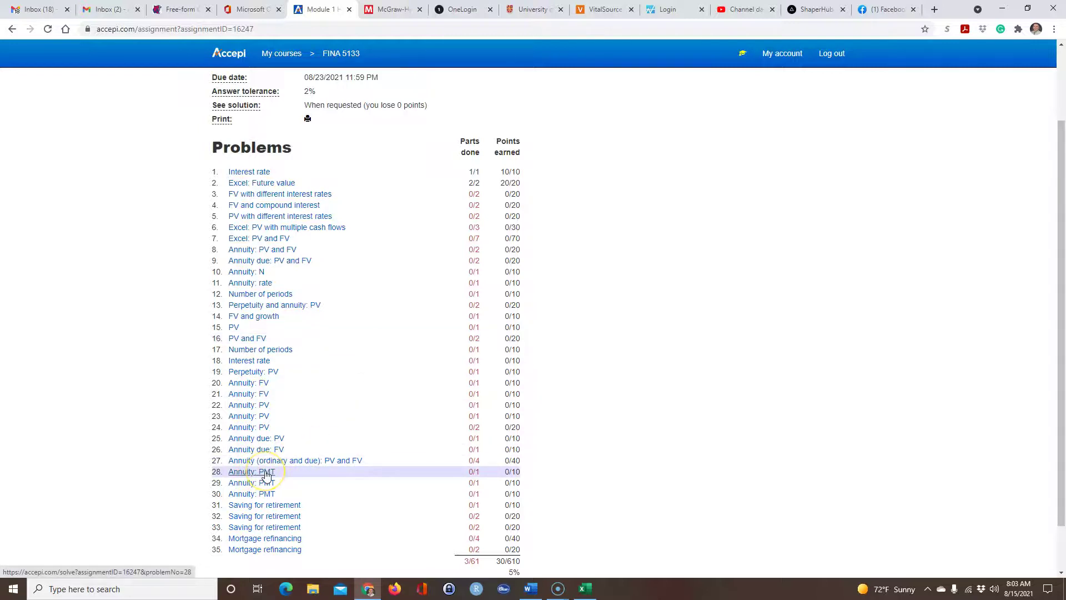
pyautogui.click(271, 529)
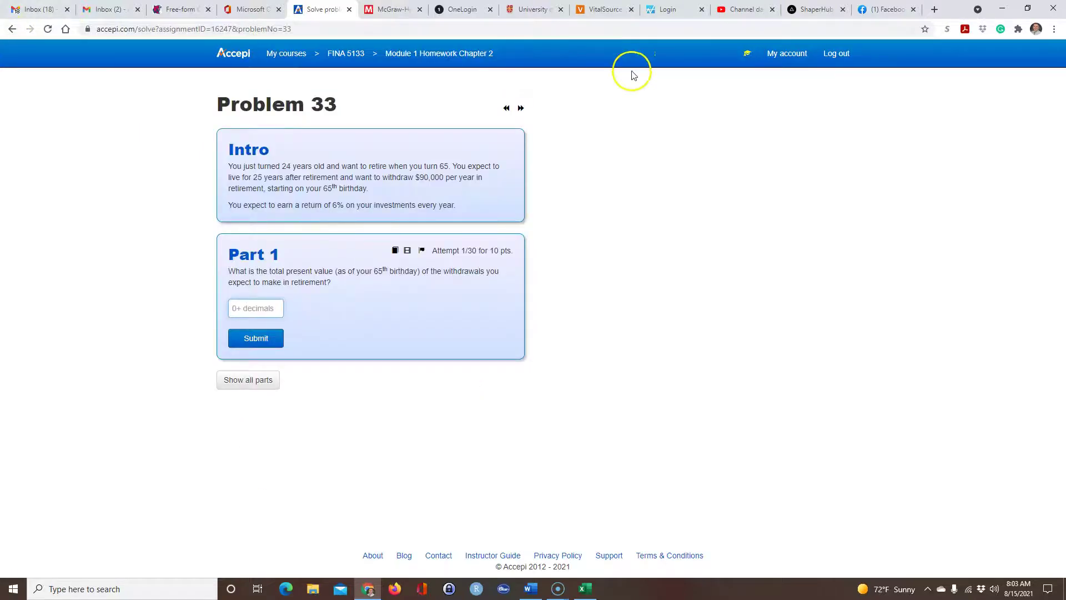
pyautogui.click(748, 53)
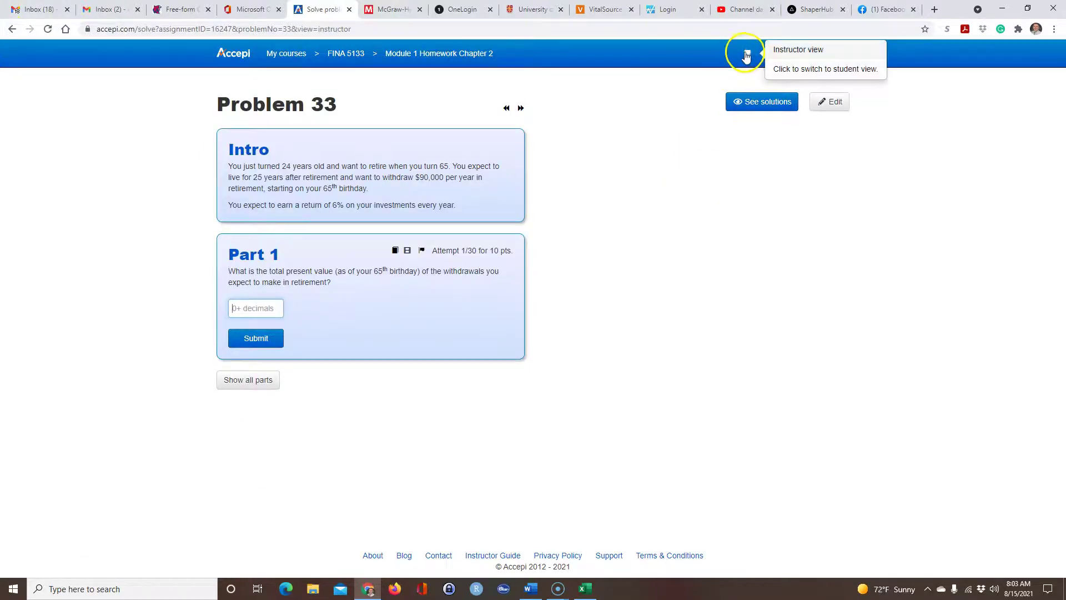
# Step: Go back to Module 1 Homework Chapter 2 and look through its list of problems and points
pyautogui.click(405, 53)
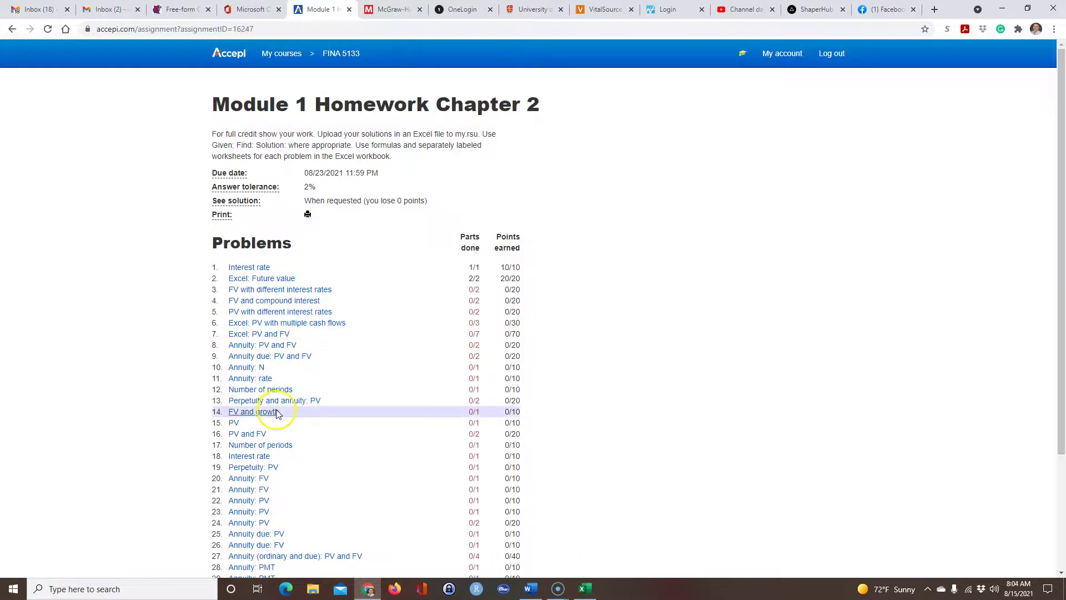
pyautogui.scroll(-3, 278, 414)
pyautogui.scroll(2, 333, 376)
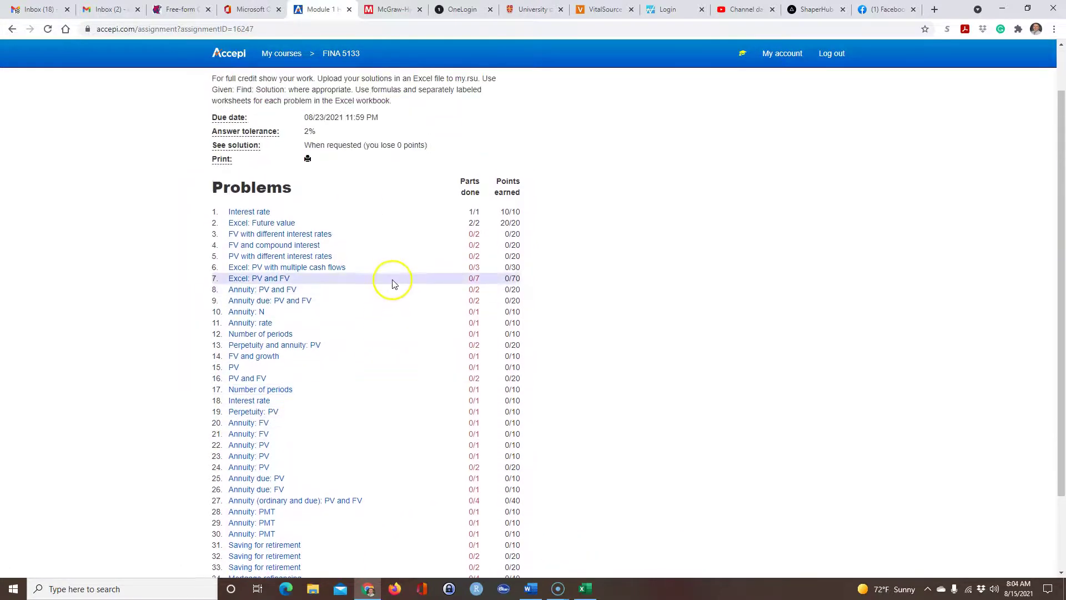
pyautogui.scroll(1, 393, 284)
# Step: Open Problem 6, Excel: Variance and standard deviation, from Module 6 Homework Chapter 7 in the FINA 5133 course
pyautogui.click(324, 55)
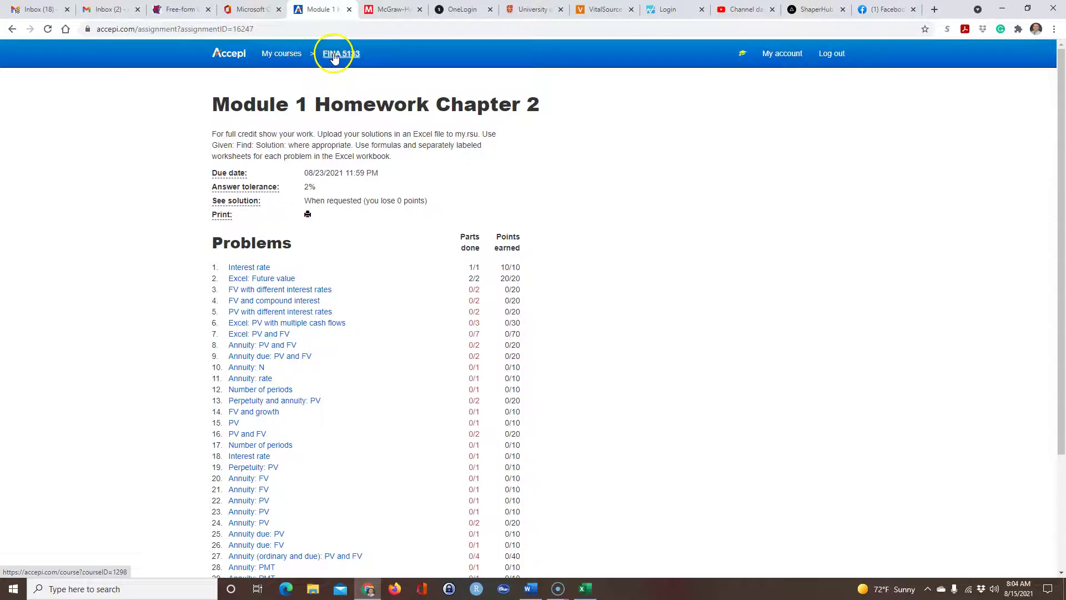
pyautogui.click(333, 58)
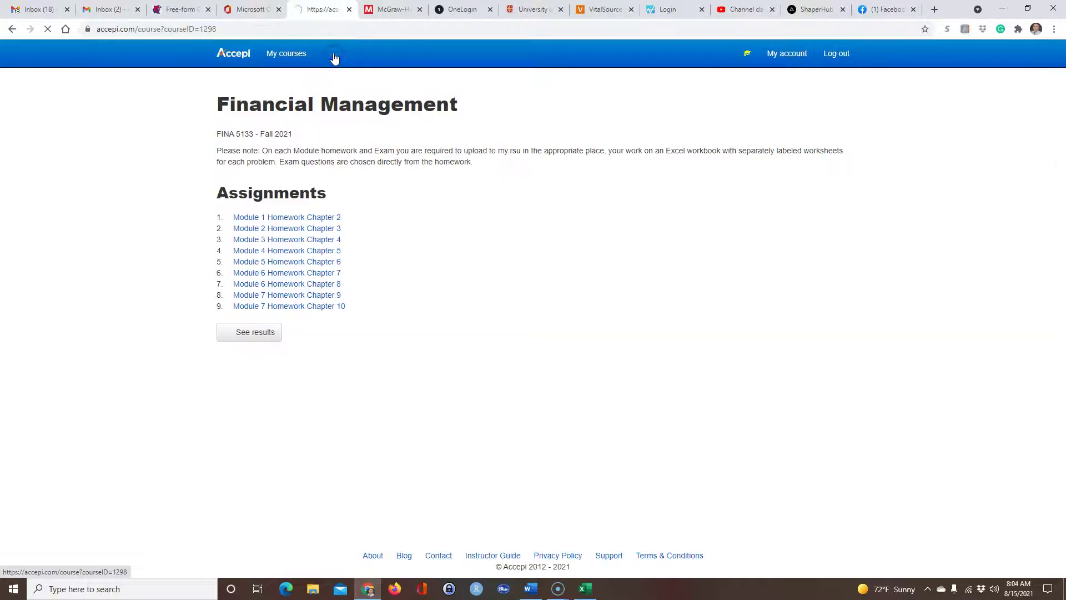
pyautogui.click(320, 275)
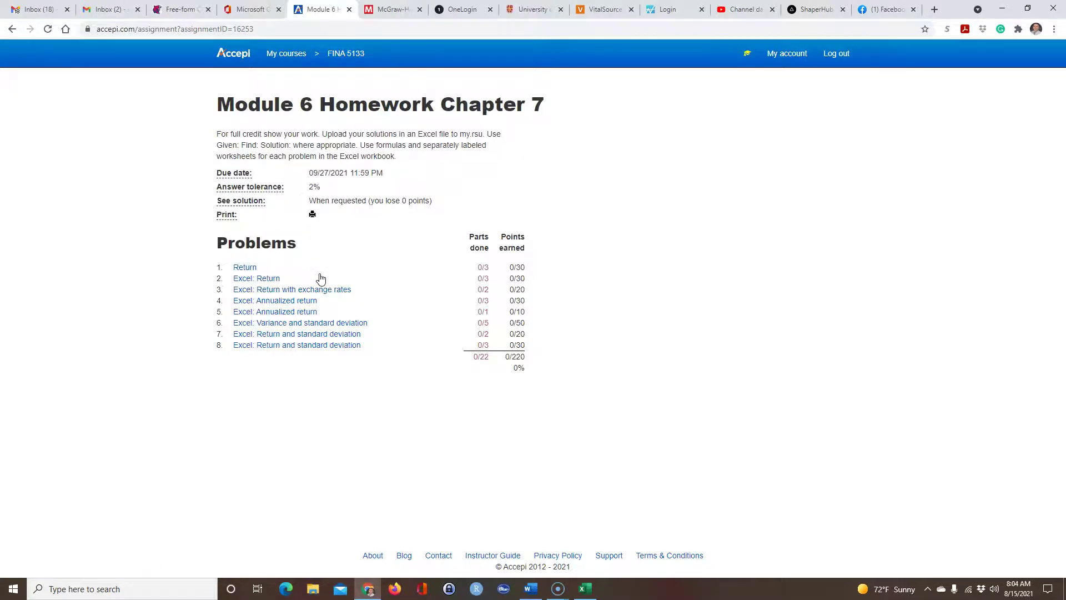
pyautogui.click(320, 322)
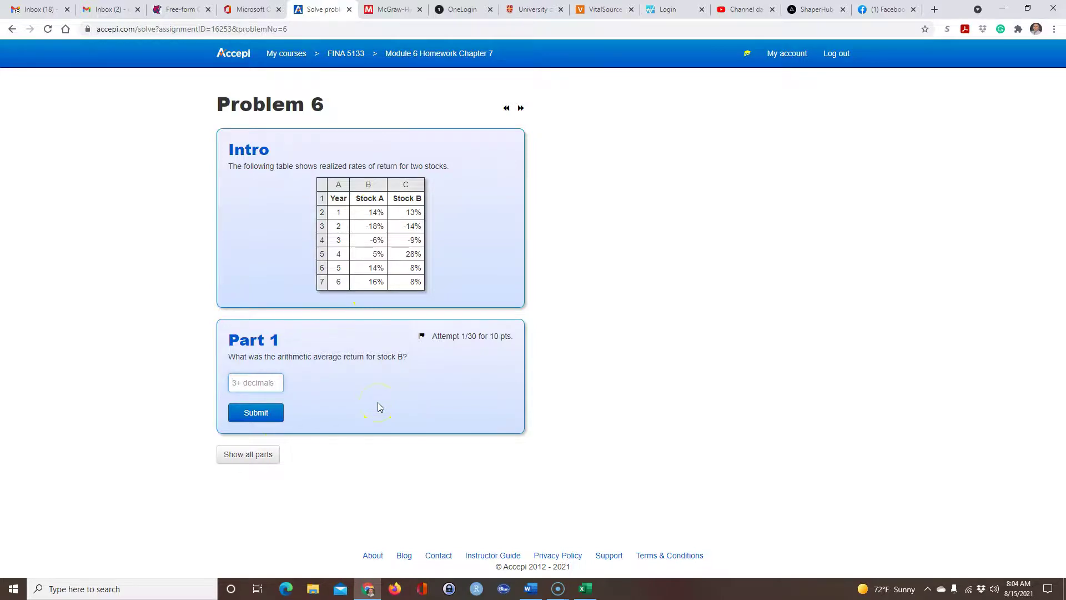
# Step: Rename worksheet 1-3 in the Excel workbook as 6-7, checking the problem page on Accepi
pyautogui.hotkey('alt', 'Tab')
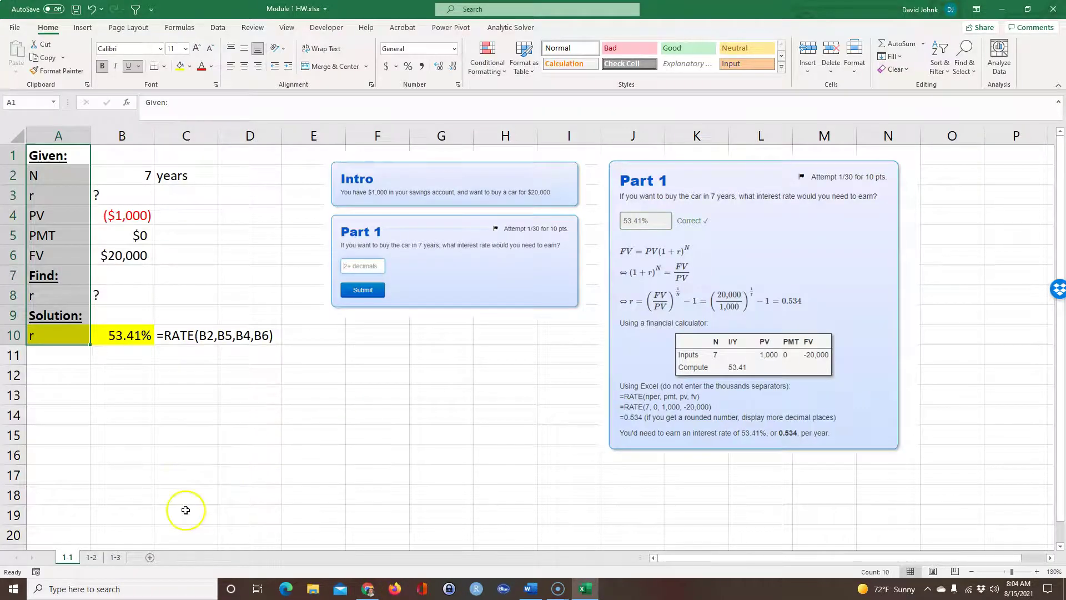
pyautogui.click(115, 557)
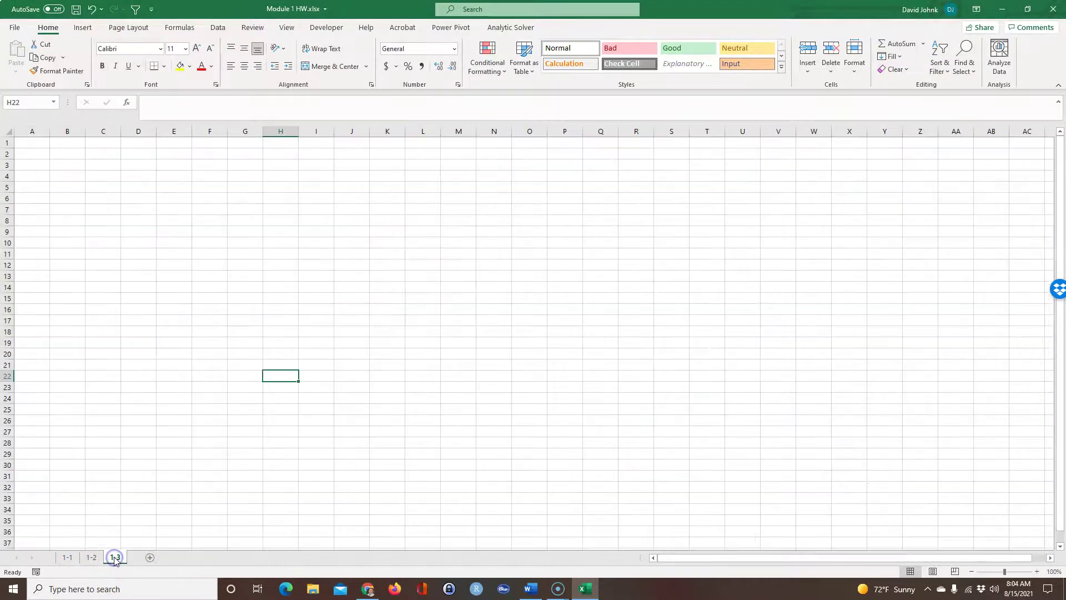
pyautogui.doubleClick(115, 557)
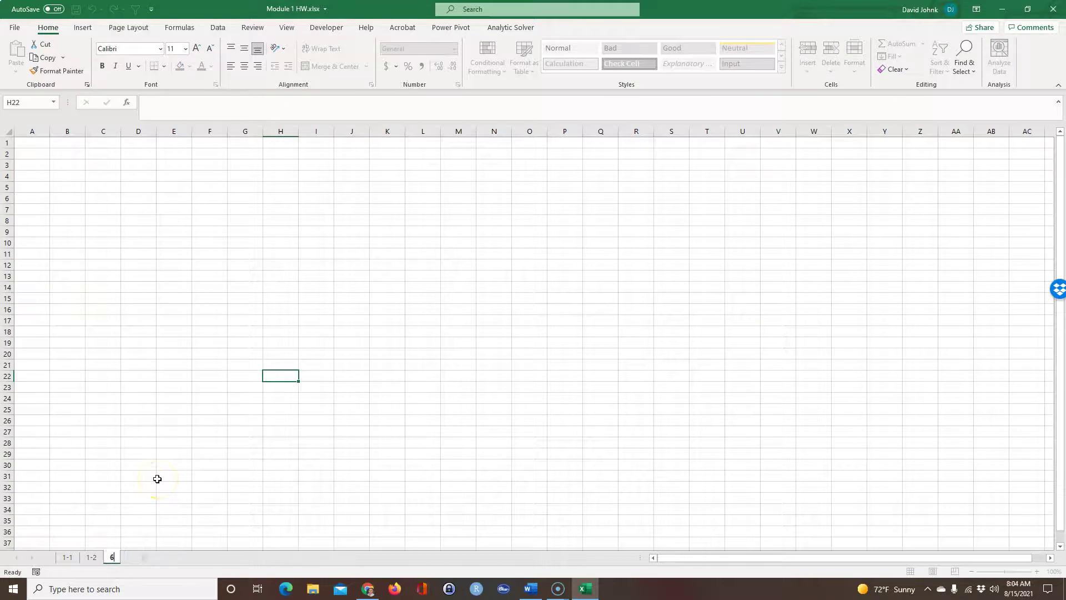
pyautogui.hotkey('alt', 'Tab')
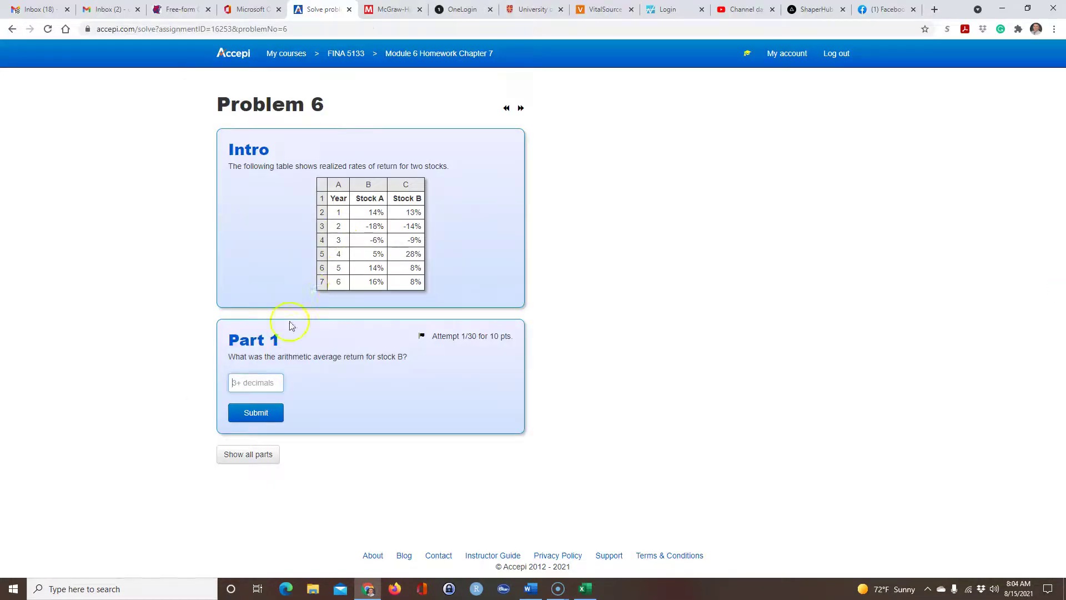
pyautogui.hotkey('alt', 'Tab')
pyautogui.click(281, 479)
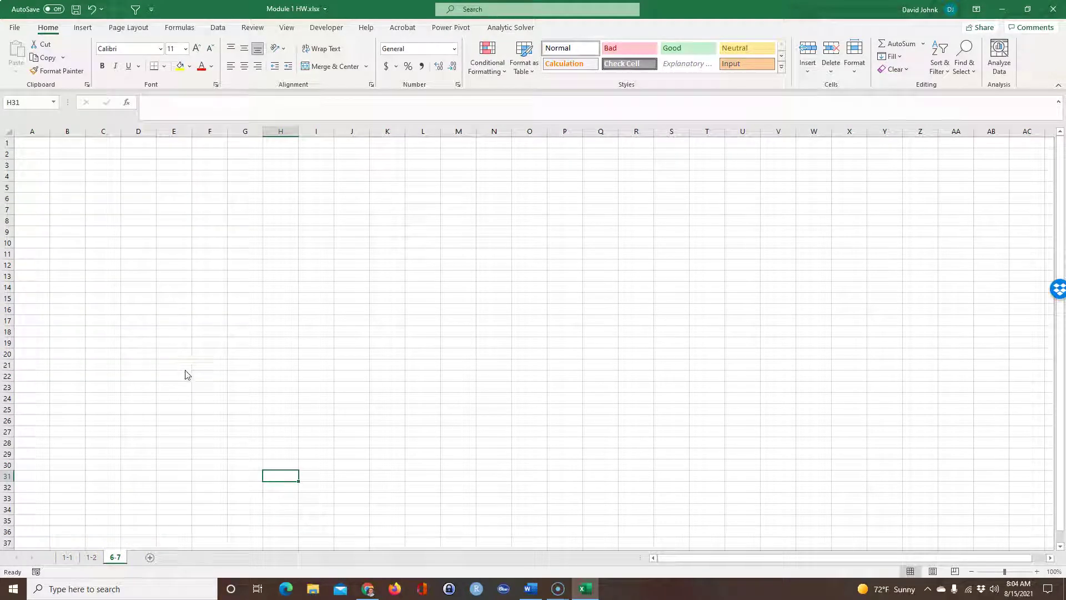
# Step: Switch to the Accepi page in Chrome and take a screen snip of Problem 6 including its Intro and Part 1
pyautogui.hotkey('alt', 'Tab')
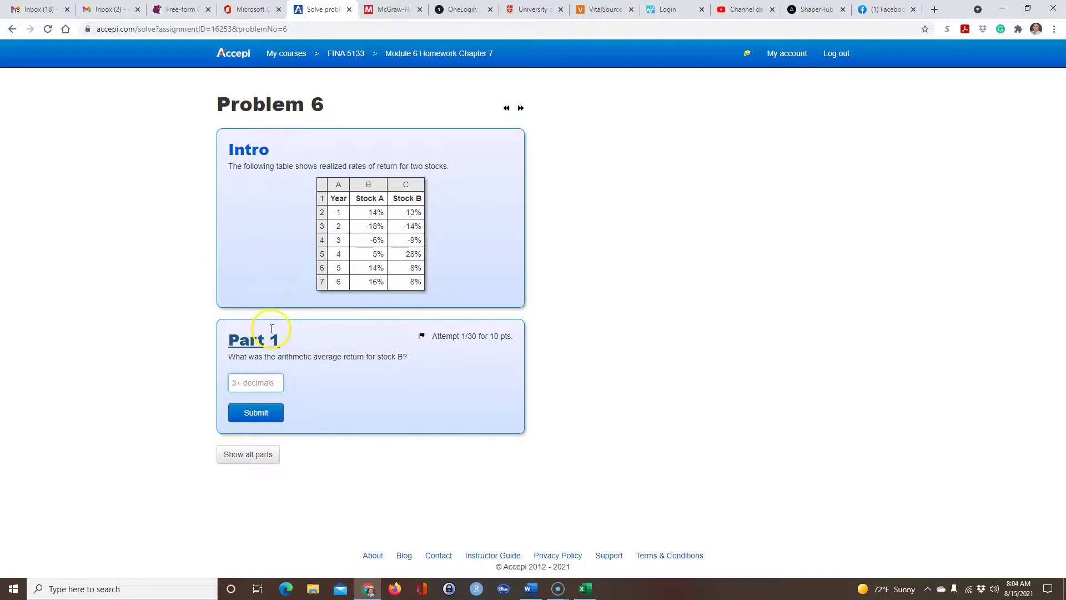
pyautogui.press('super')
pyautogui.press('super')
pyautogui.write('z')
pyautogui.press('super+shift+s')
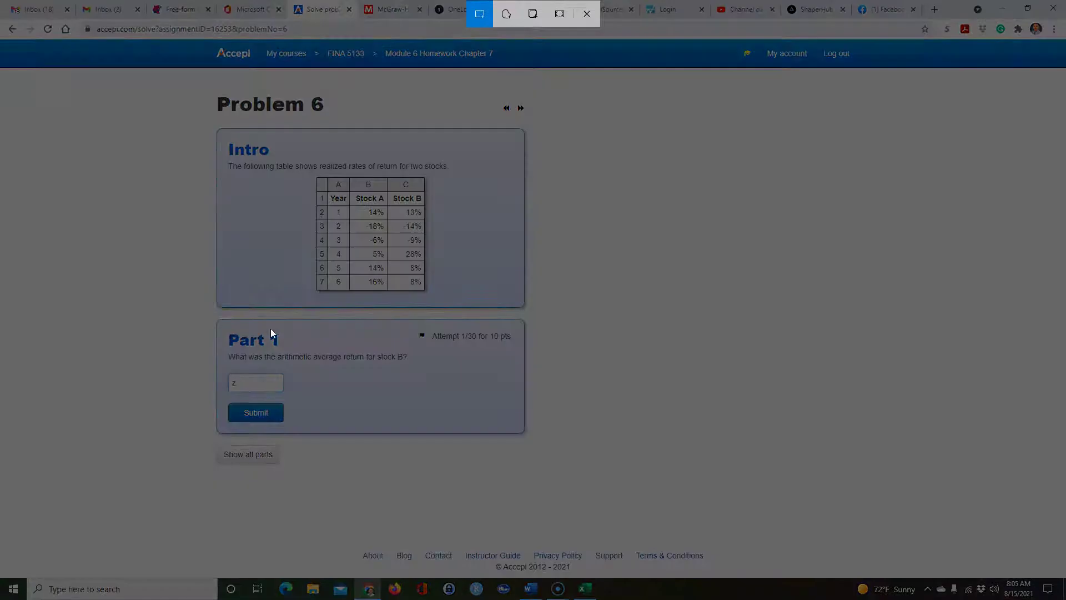
pyautogui.moveTo(209, 89)
pyautogui.mouseDown()
pyautogui.moveTo(476, 442)
pyautogui.moveTo(541, 445)
pyautogui.mouseUp()
# Step: Paste the snip onto worksheet 6-7 in Excel, shrink it, and position it over columns G to M
pyautogui.hotkey('alt', 'Tab')
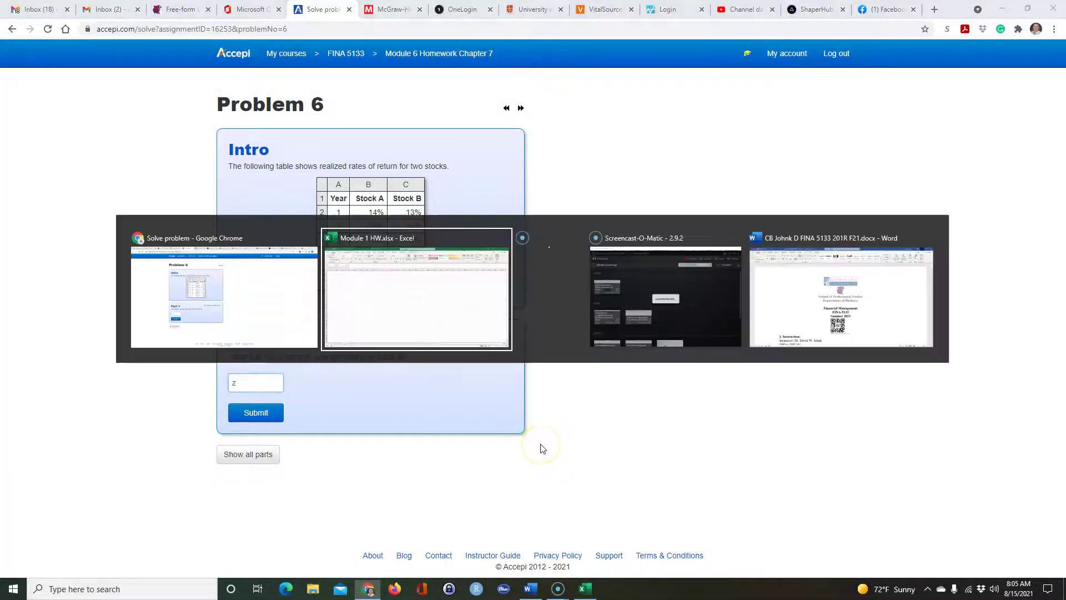
pyautogui.click(312, 144)
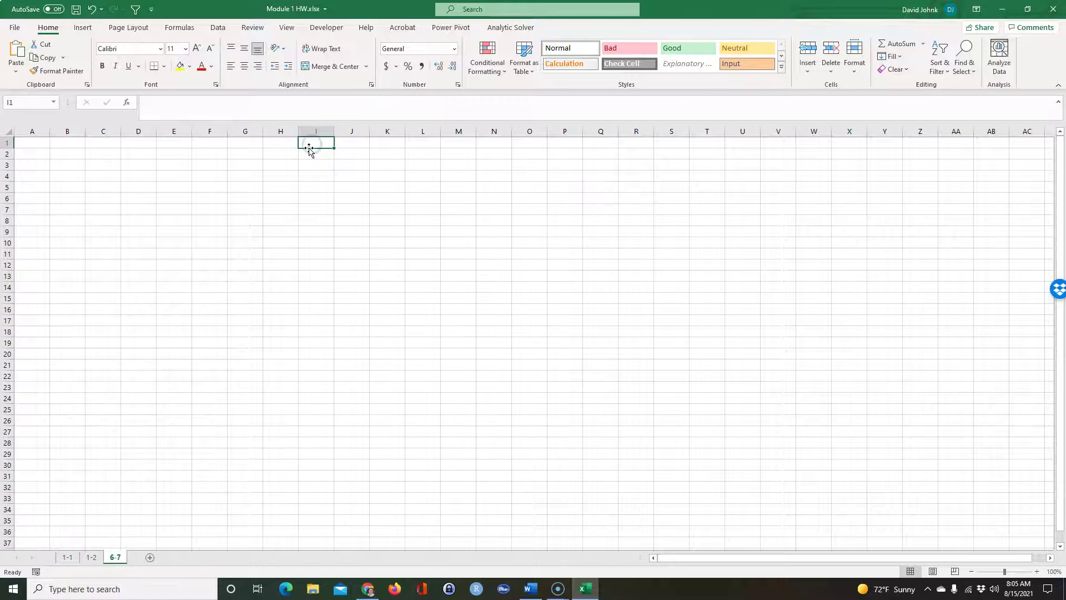
pyautogui.hotkey('ctrl', 'v')
pyautogui.moveTo(298, 137); pyautogui.dragTo(389, 257)
pyautogui.moveTo(497, 253); pyautogui.dragTo(391, 161)
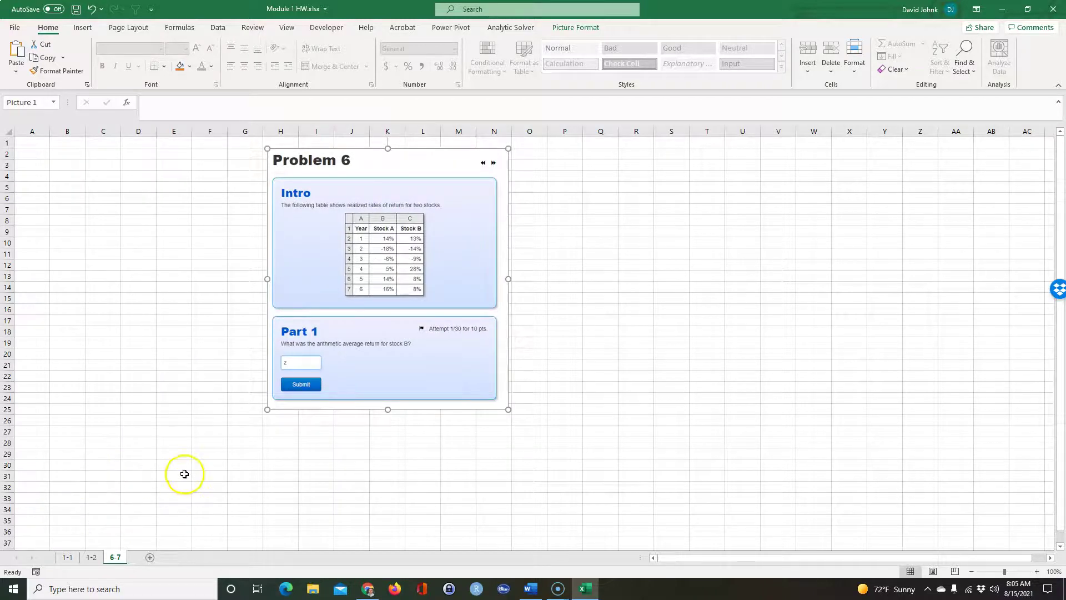
pyautogui.click(200, 429)
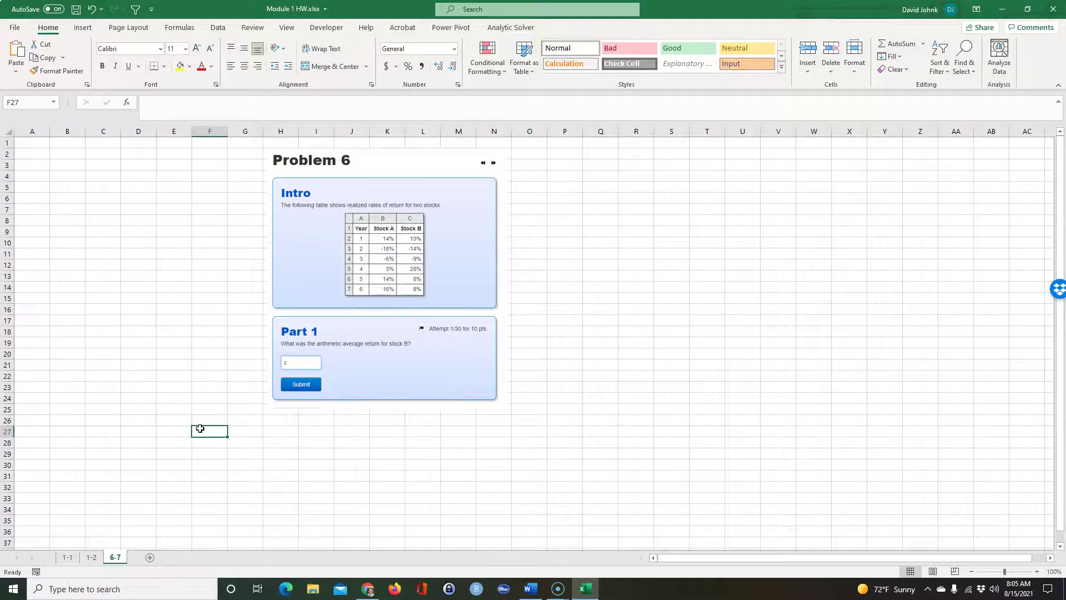
pyautogui.click(1036, 571)
pyautogui.click(1036, 571)
pyautogui.click(1037, 571)
pyautogui.click(1036, 571)
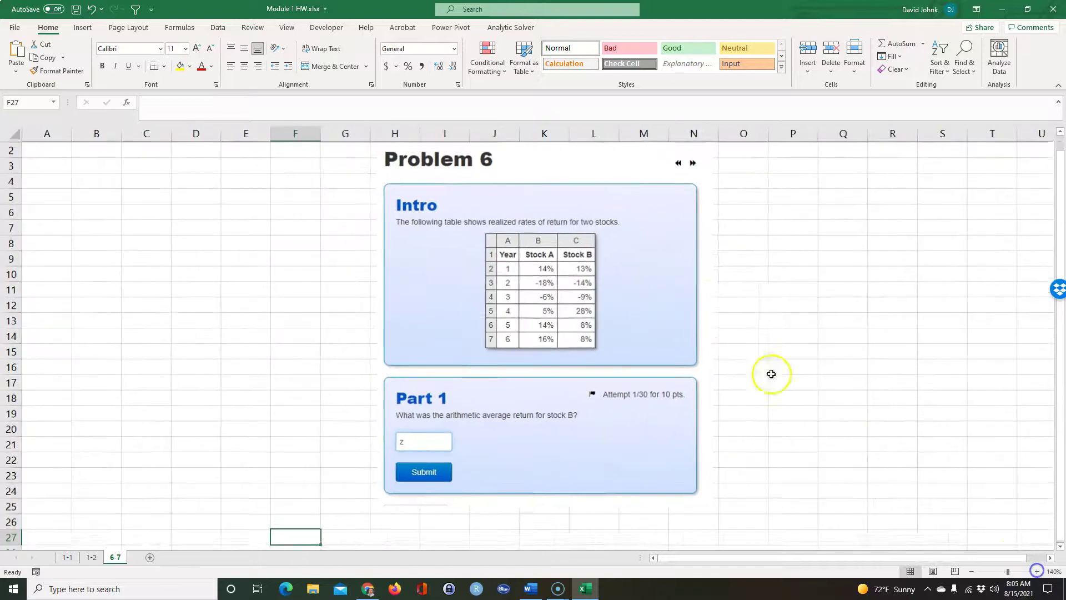
pyautogui.moveTo(566, 166); pyautogui.dragTo(530, 176)
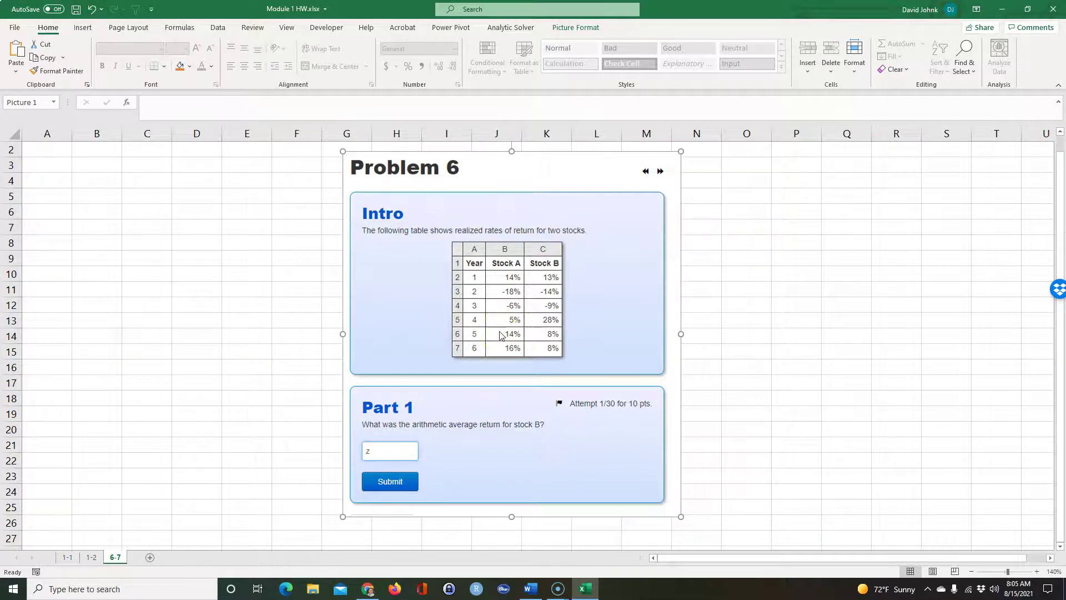
# Step: Copy the realized returns table from Problem 6 on Accepi and paste it into worksheet 6-7 in Excel at cell A3
pyautogui.hotkey('alt', 'Tab')
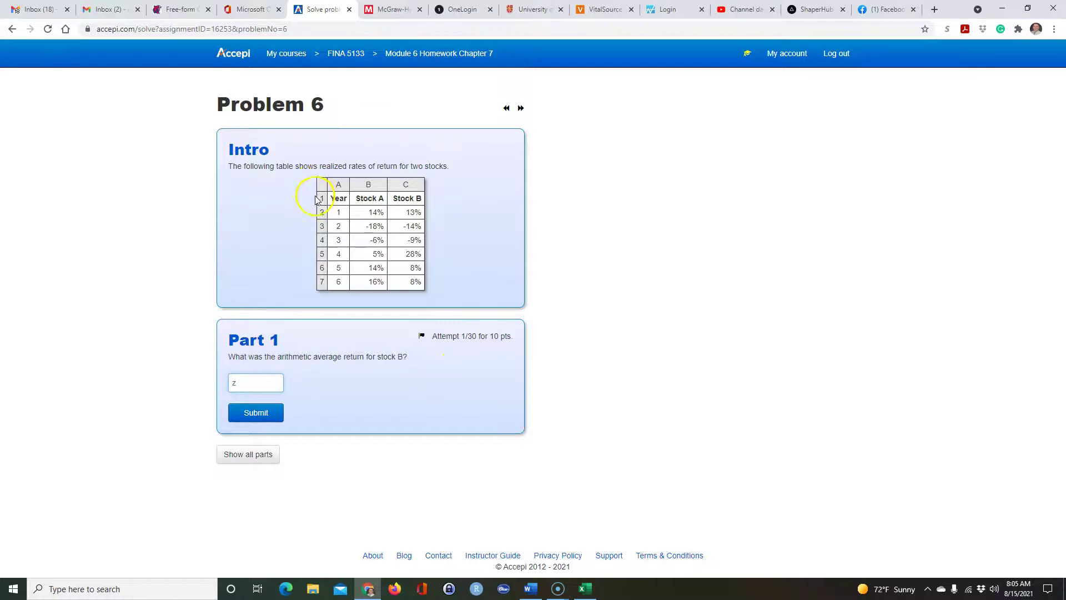
pyautogui.moveTo(321, 199); pyautogui.dragTo(421, 282)
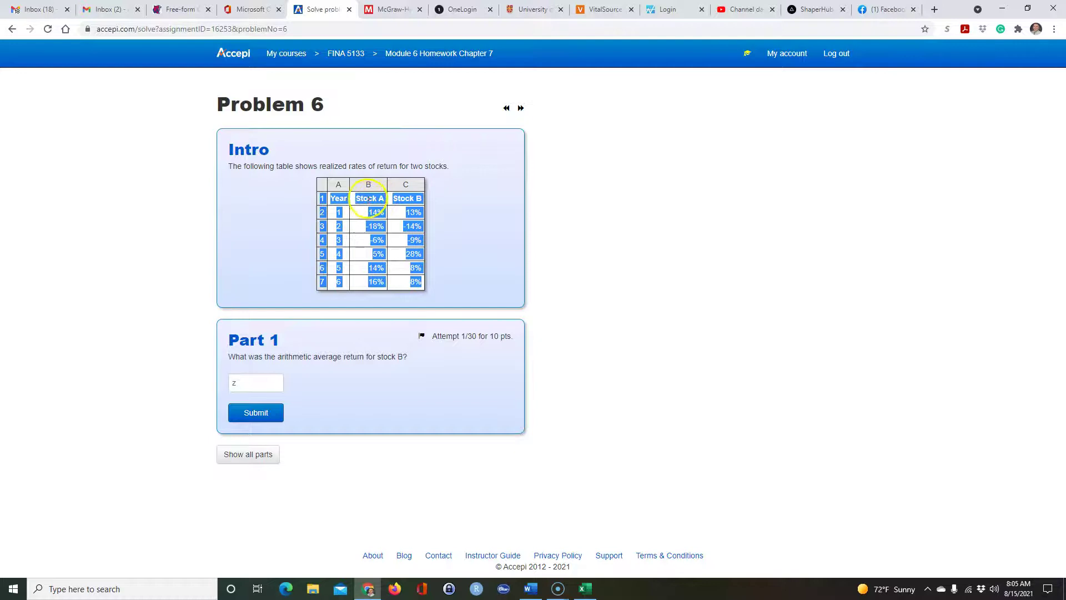
pyautogui.rightClick(368, 198)
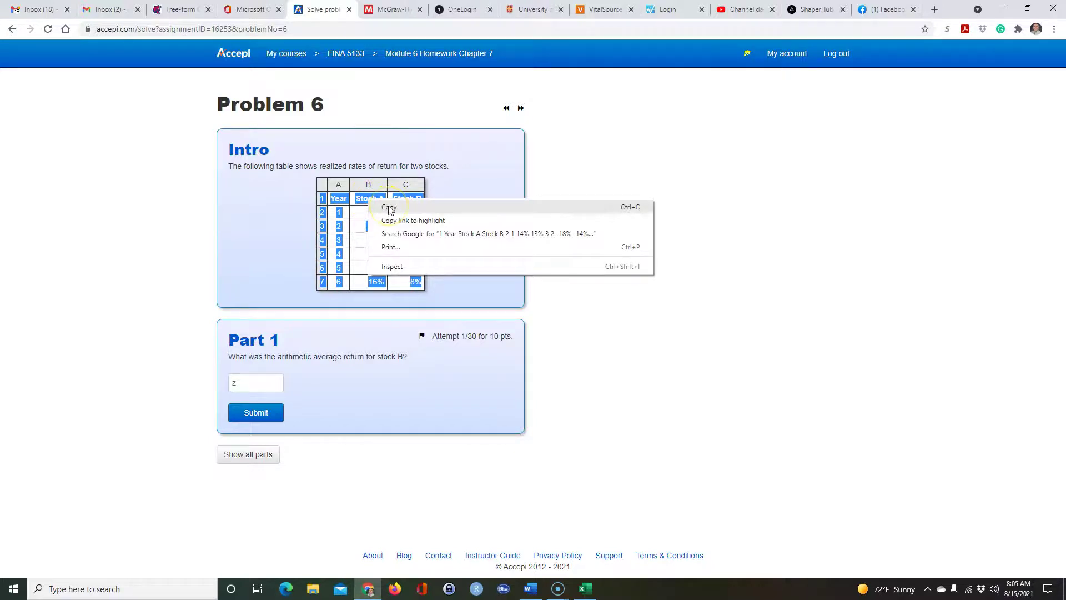
pyautogui.click(390, 208)
pyautogui.hotkey('alt', 'Tab')
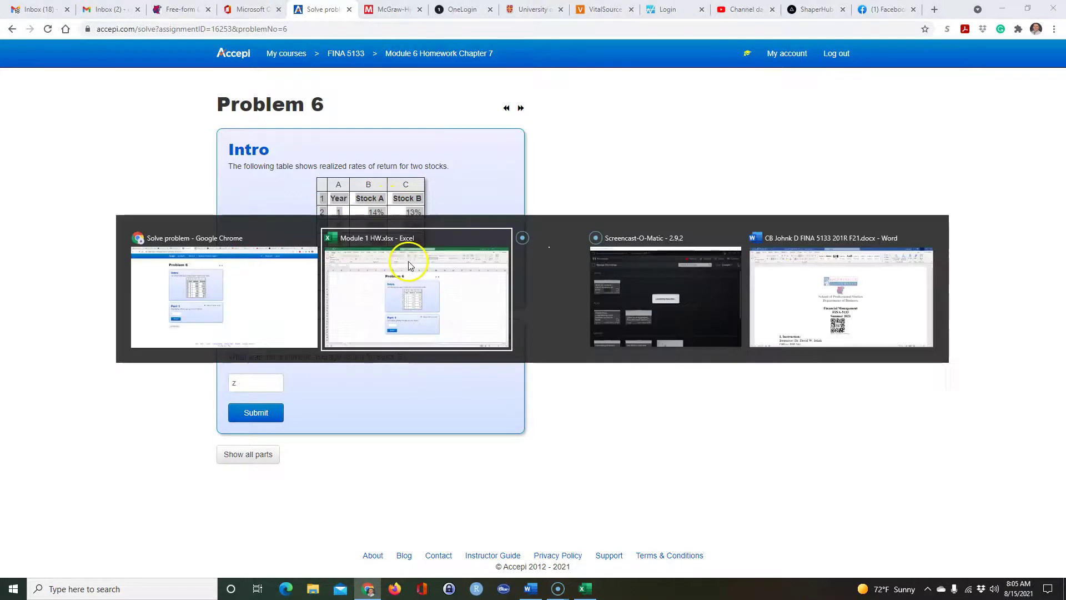
pyautogui.click(57, 170)
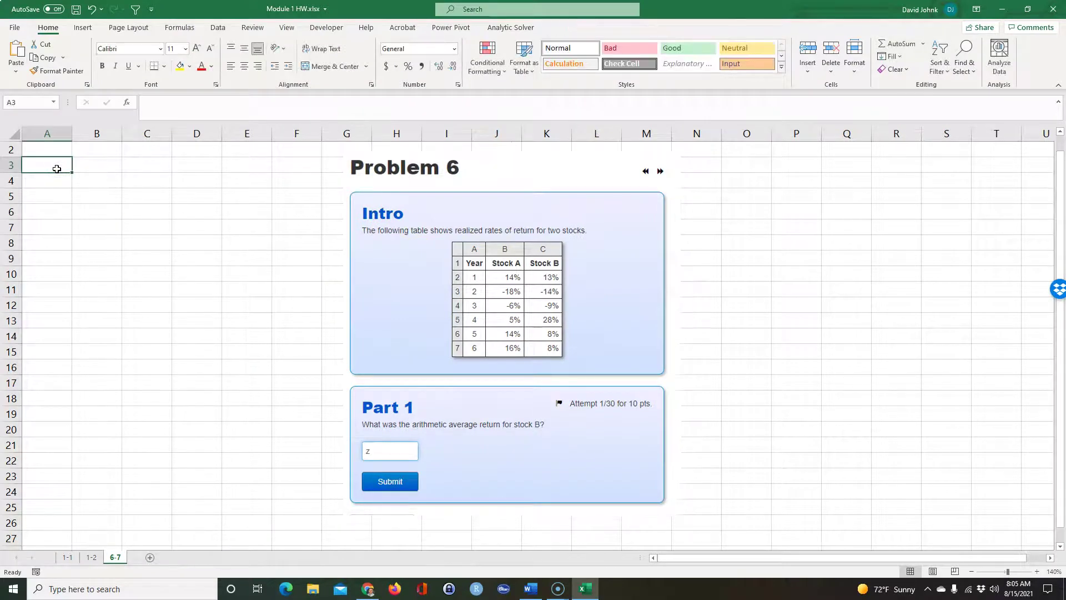
pyautogui.hotkey('ctrl', 'v')
# Step: Enter the label "Given:" in cell A2 above the pasted table
pyautogui.click(47, 149)
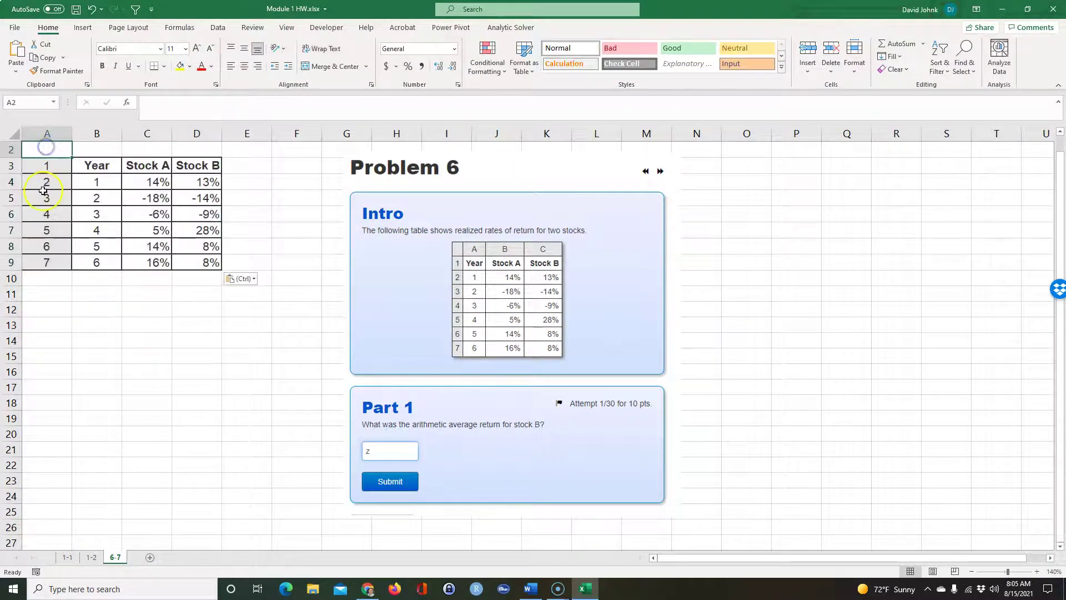
pyautogui.write('Given:')
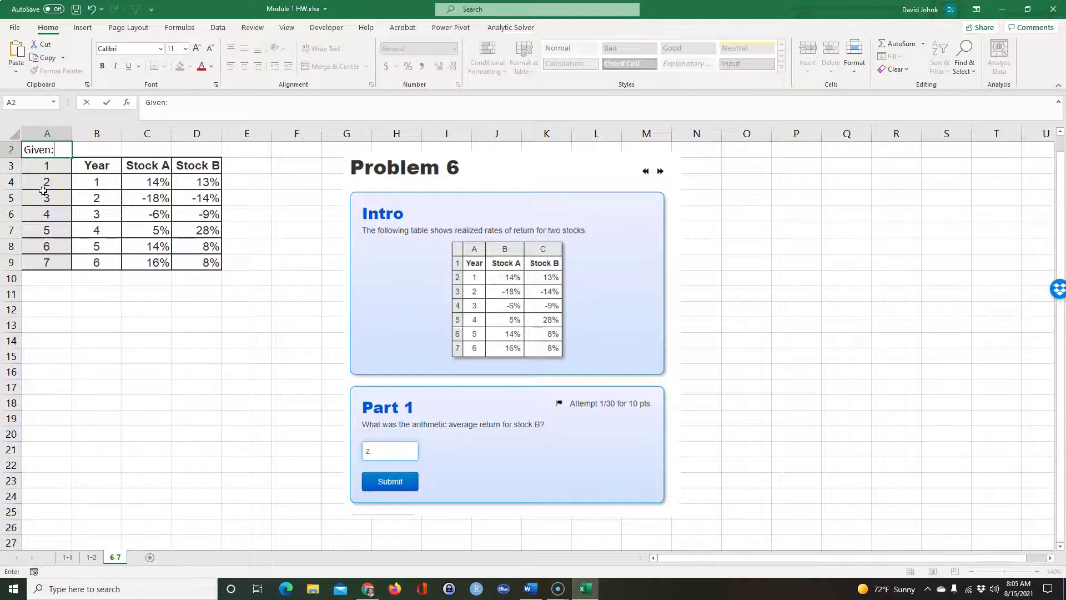
pyautogui.press('Return')
# Step: Move the Year, Stock A and Stock B data to start at A3, overwriting the copied row numbers in column A
pyautogui.click(164, 233)
pyautogui.click(153, 187)
pyautogui.click(87, 188)
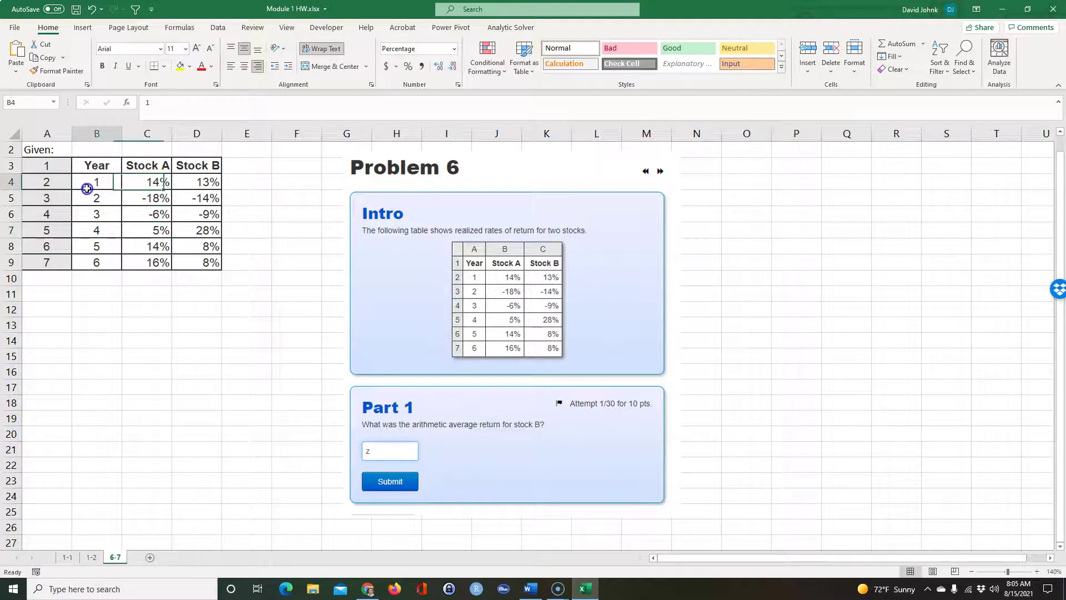
pyautogui.moveTo(44, 165); pyautogui.dragTo(39, 262)
pyautogui.moveTo(99, 164); pyautogui.dragTo(153, 271)
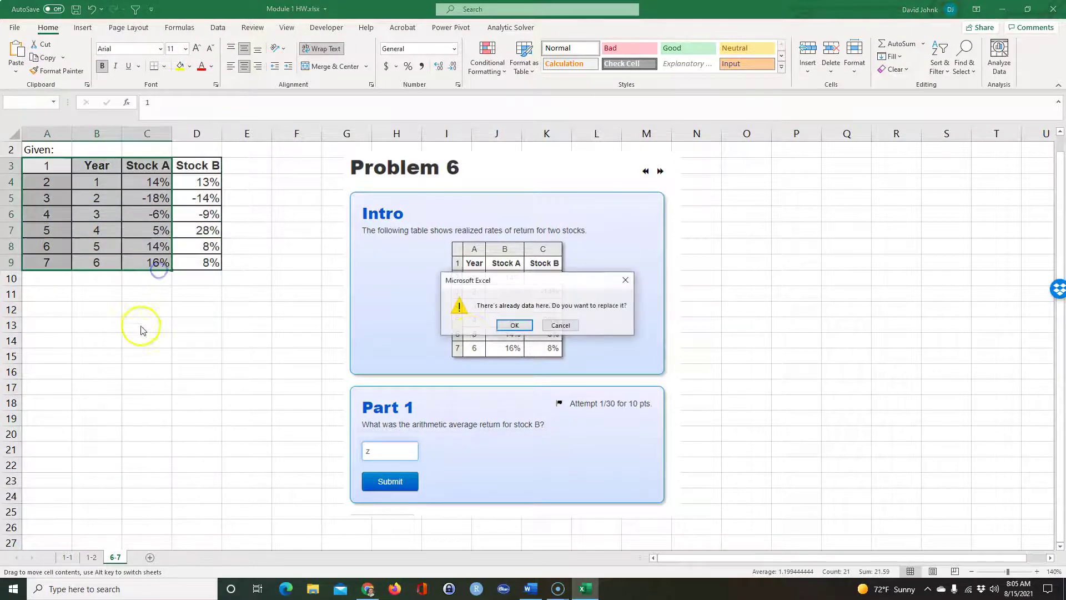
pyautogui.click(516, 325)
pyautogui.click(191, 336)
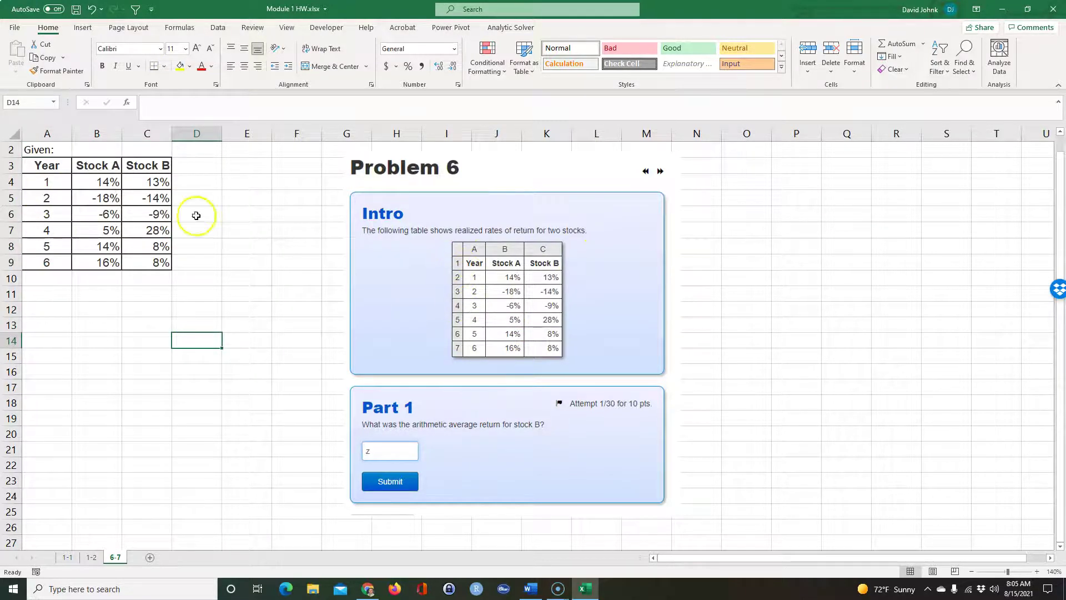
# Step: Delete the empty row 1 and make the "Given:" label bold and underlined
pyautogui.scroll(1, 167, 305)
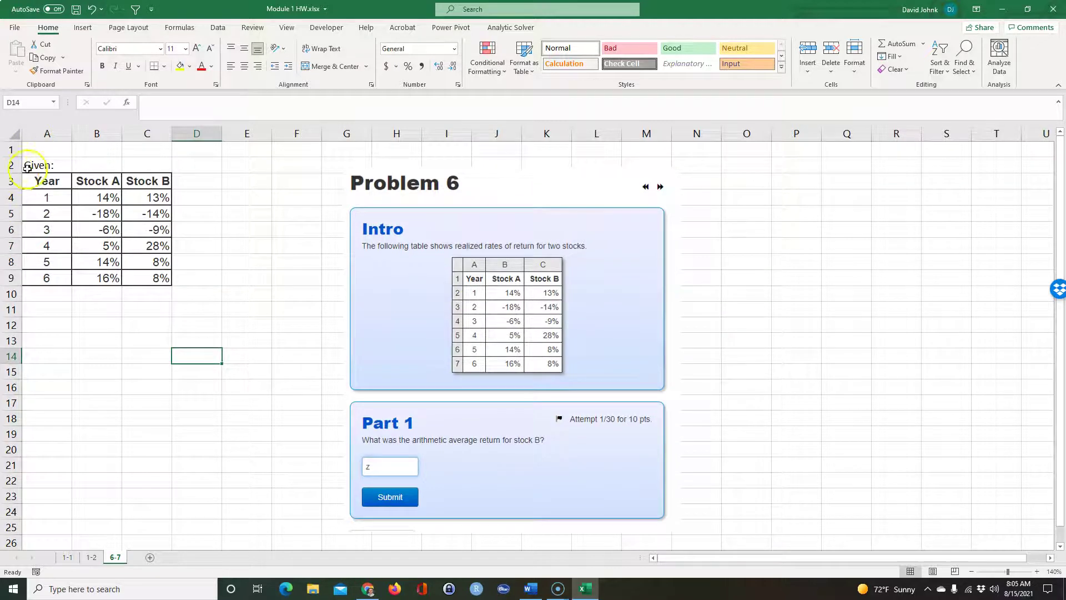
pyautogui.click(13, 149)
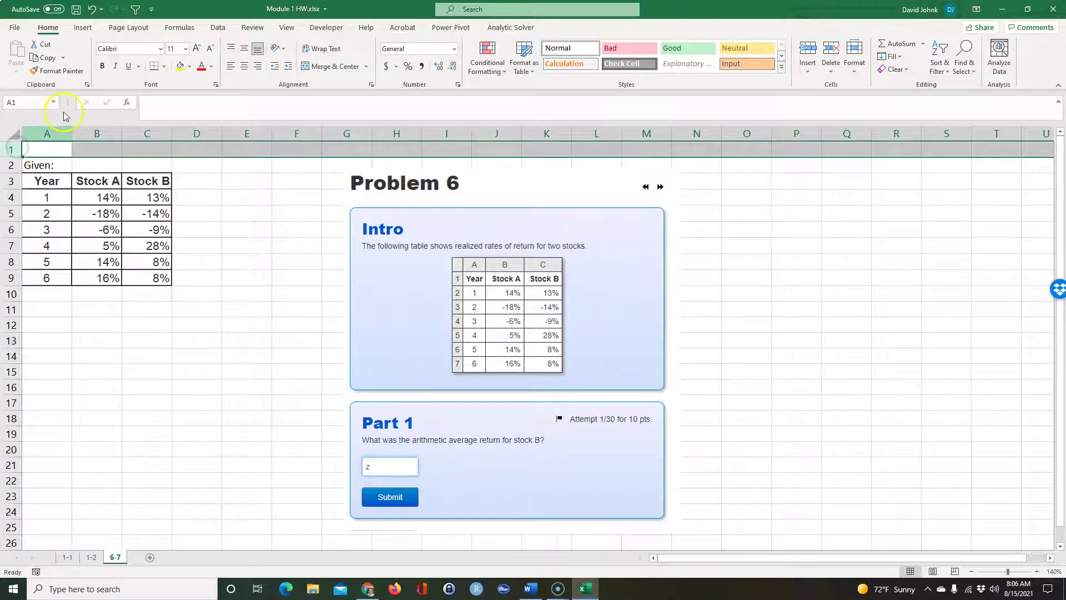
pyautogui.rightClick(54, 151)
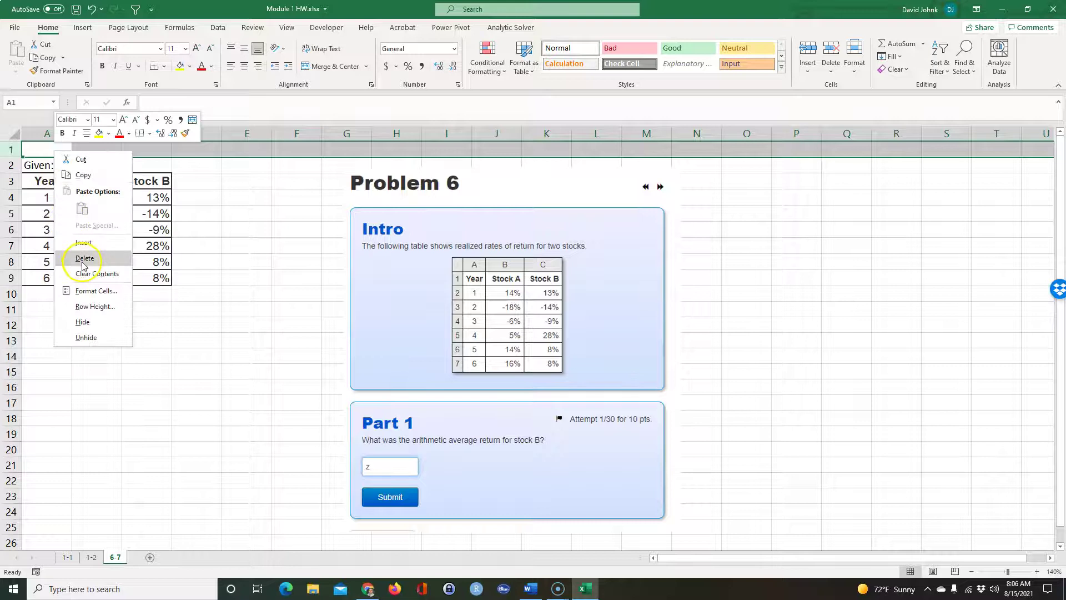
pyautogui.click(85, 259)
pyautogui.click(47, 149)
pyautogui.click(102, 66)
pyautogui.click(129, 65)
# Step: Enter the label "Find:" in cell A9 and make it bold and underlined
pyautogui.click(50, 281)
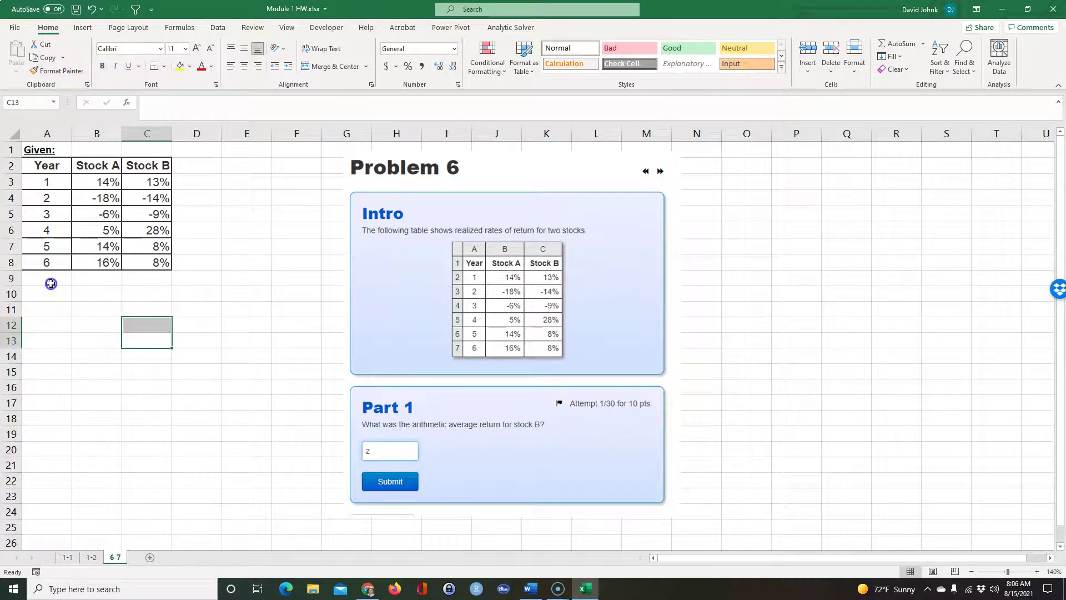
pyautogui.write('Fiv')
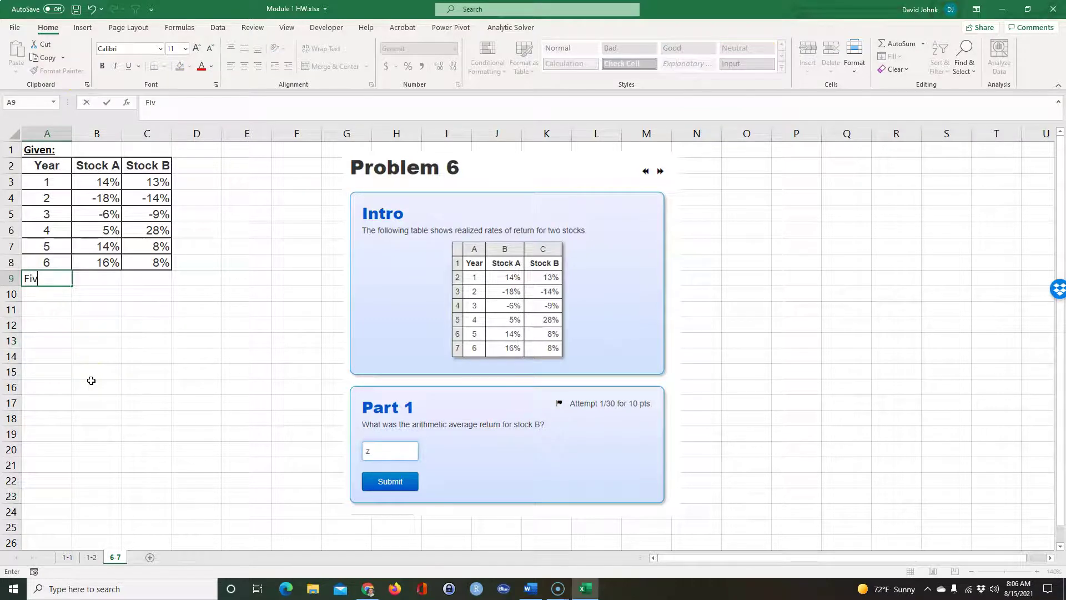
pyautogui.write('n:')
pyautogui.press('Return')
pyautogui.click(30, 278)
pyautogui.click(102, 66)
pyautogui.click(128, 66)
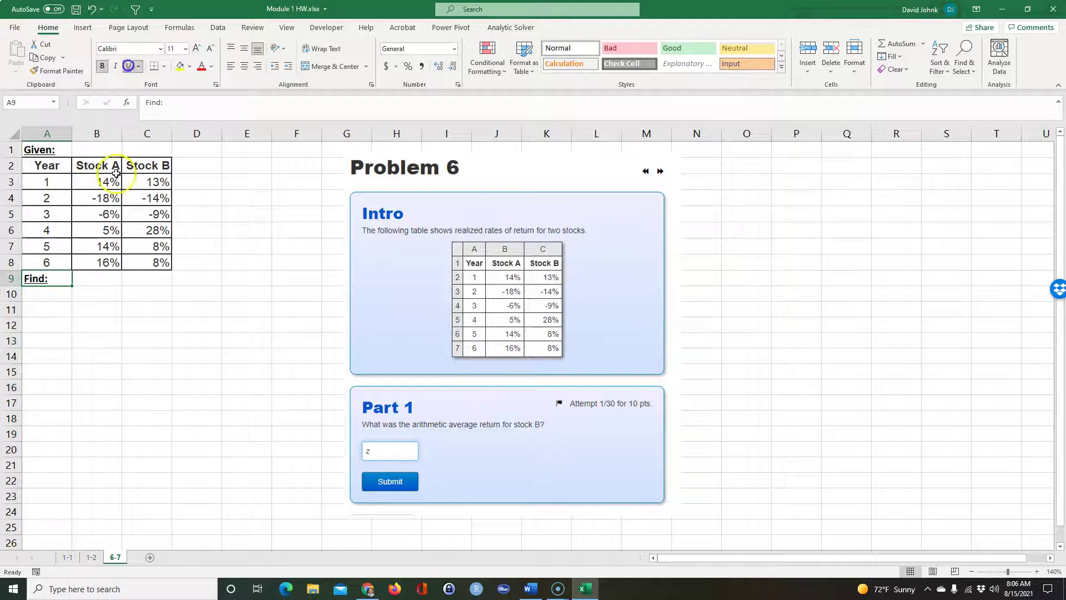
pyautogui.moveTo(147, 449); pyautogui.dragTo(147, 435)
# Step: Enter "Arithmetic Avg Stock B" in cell A10 with a "?" in cell D10
pyautogui.click(45, 298)
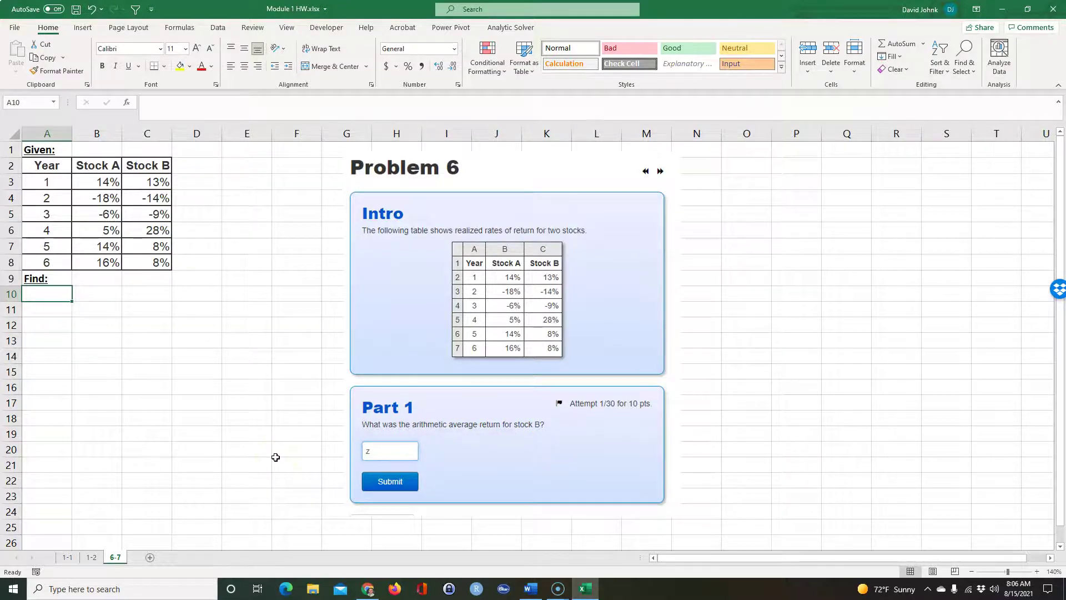
pyautogui.write('Arithmetic Avg Stock B')
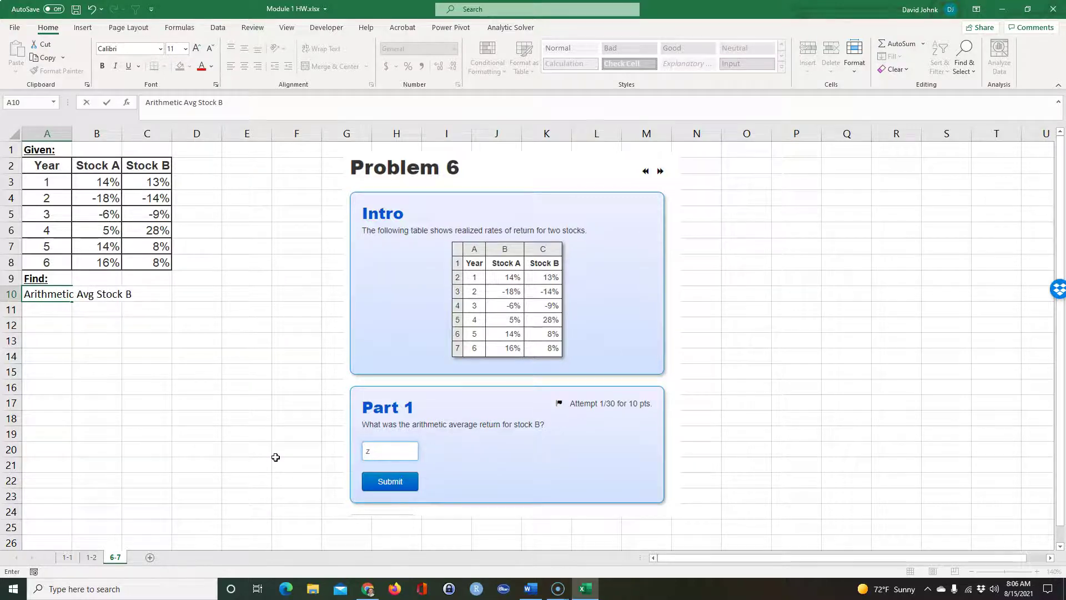
pyautogui.press('Right')
pyautogui.press('Right')
pyautogui.press('Right')
pyautogui.write('?')
pyautogui.press('Return')
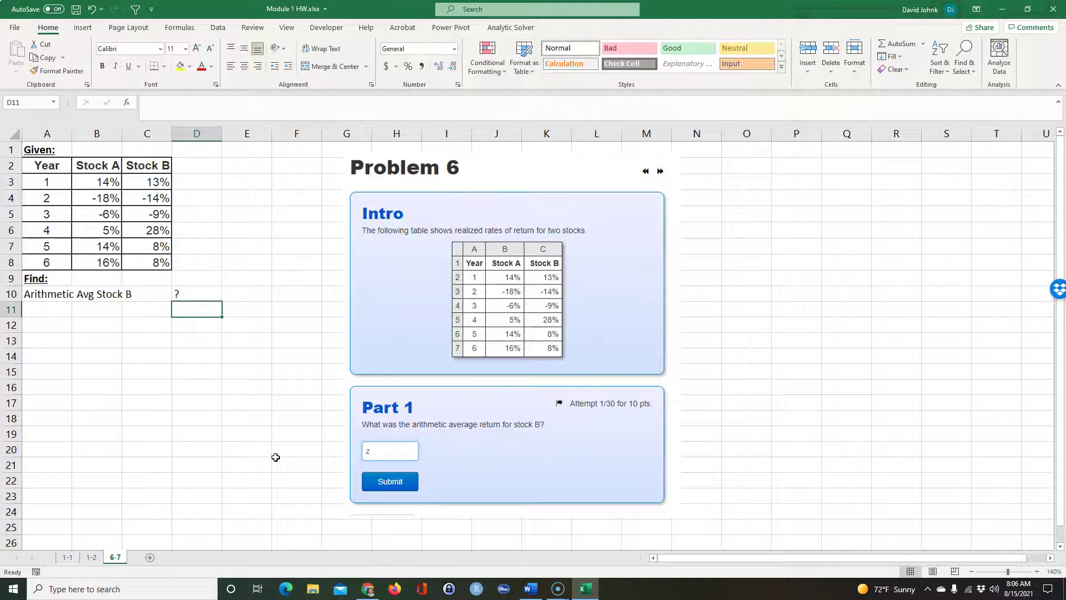
# Step: Enter the label "Solution:" in cell A11 and make it bold and underlined
pyautogui.click(48, 312)
pyautogui.write('Soltion')
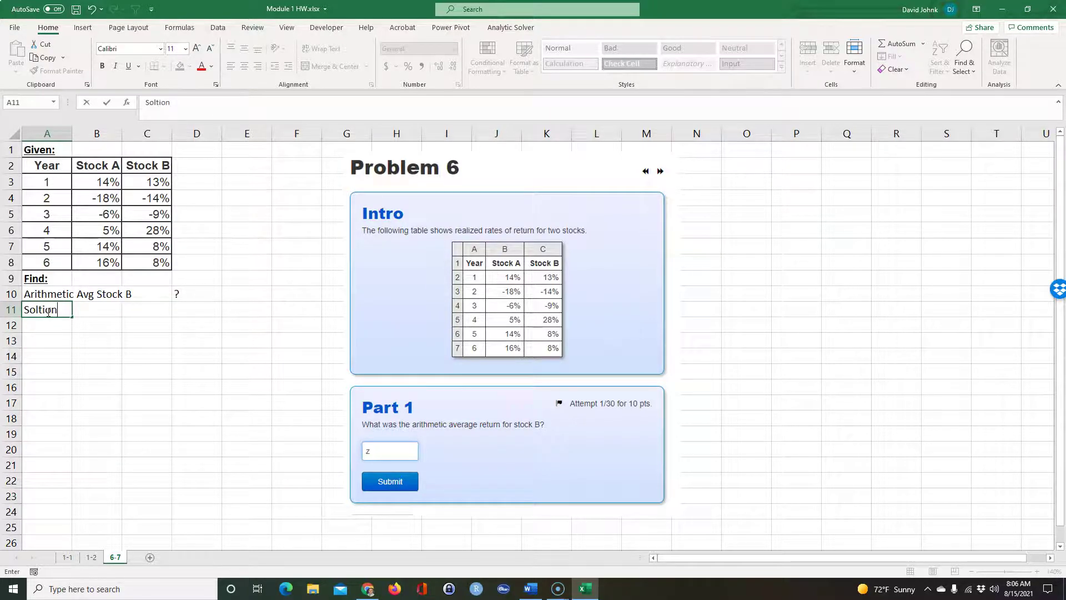
pyautogui.write(':')
pyautogui.press('Up')
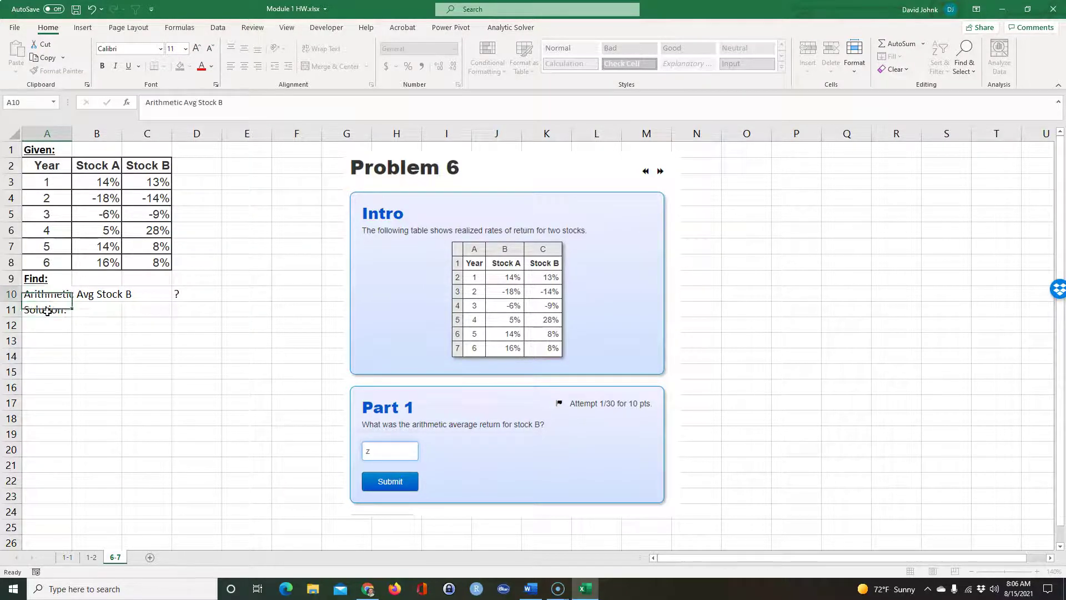
pyautogui.click(48, 311)
pyautogui.click(103, 66)
pyautogui.click(127, 66)
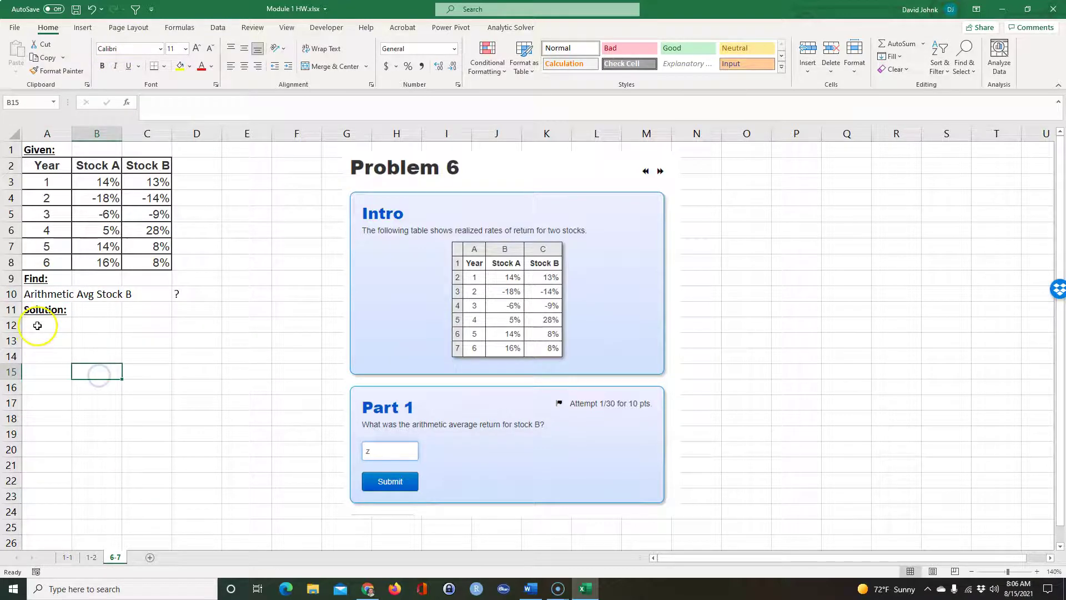
# Step: Repeat the Stock B average label in cell A12 with the formula =A10
pyautogui.click(38, 325)
pyautogui.write('=')
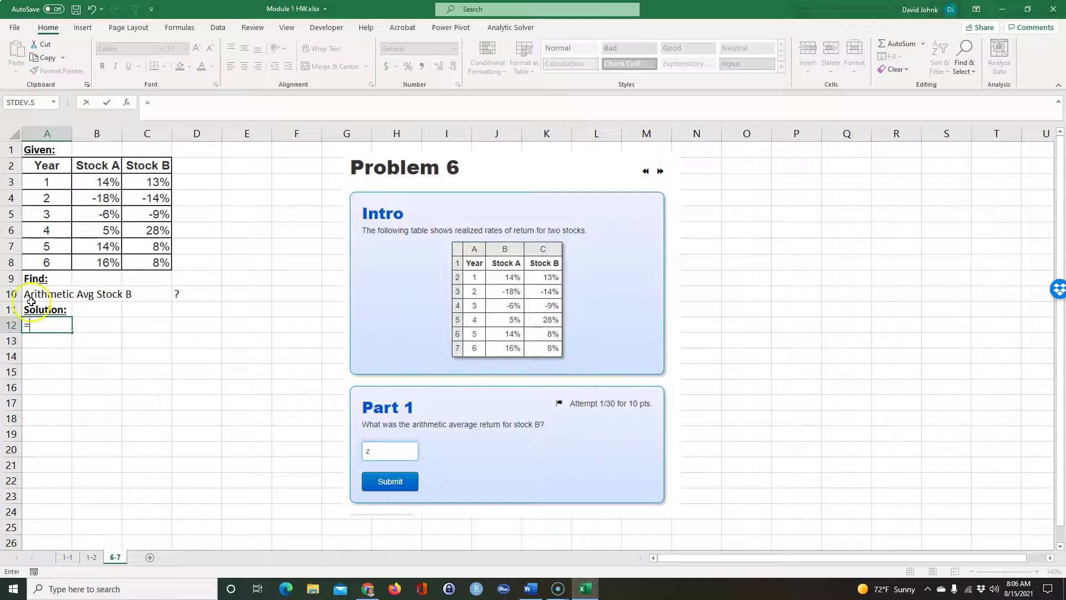
pyautogui.click(28, 294)
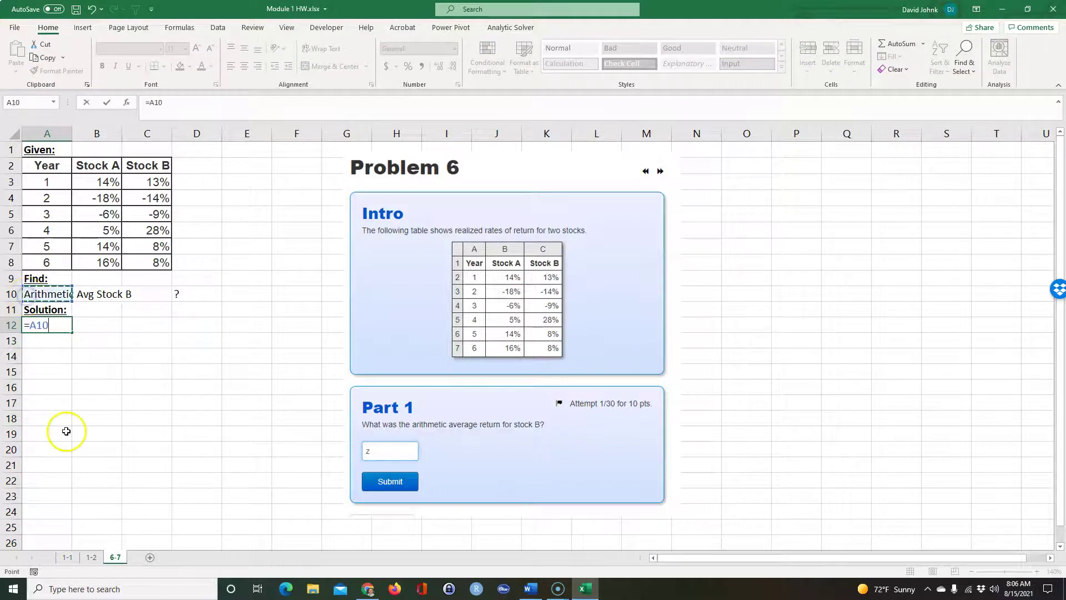
pyautogui.press('Return')
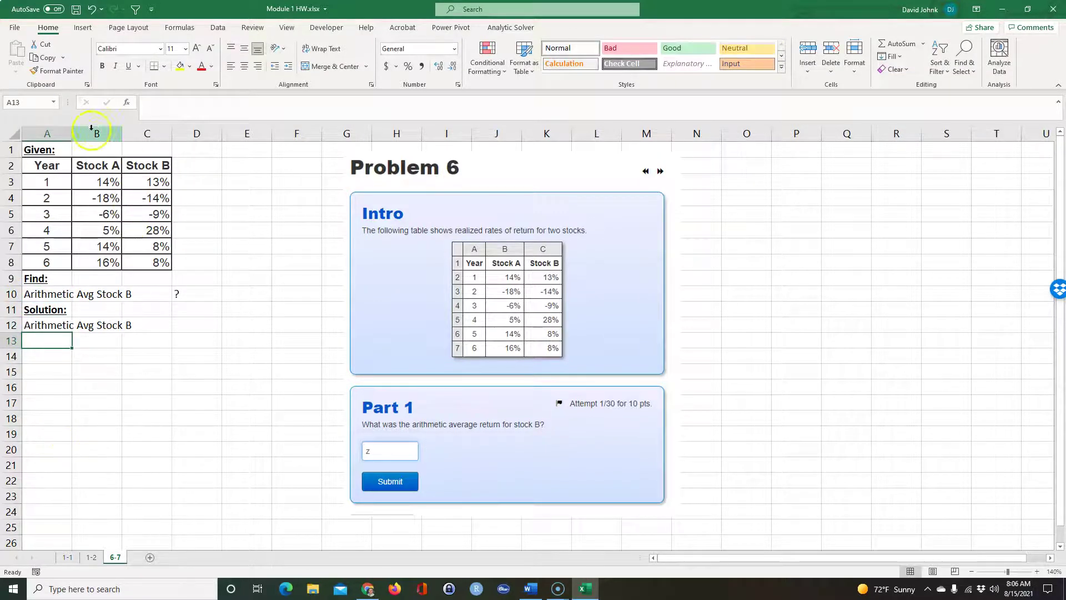
# Step: Fit column A's width to its contents and move the "?" to cell B10, next to its label
pyautogui.doubleClick(70, 132)
pyautogui.click(84, 371)
pyautogui.click(250, 297)
pyautogui.moveTo(265, 305); pyautogui.dragTo(149, 301)
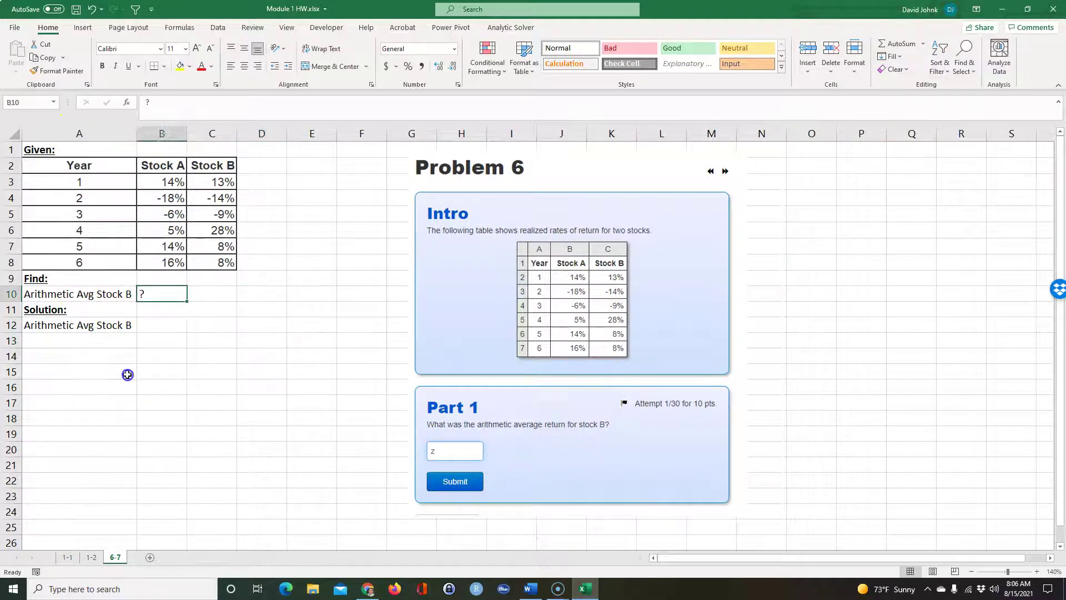
pyautogui.click(127, 375)
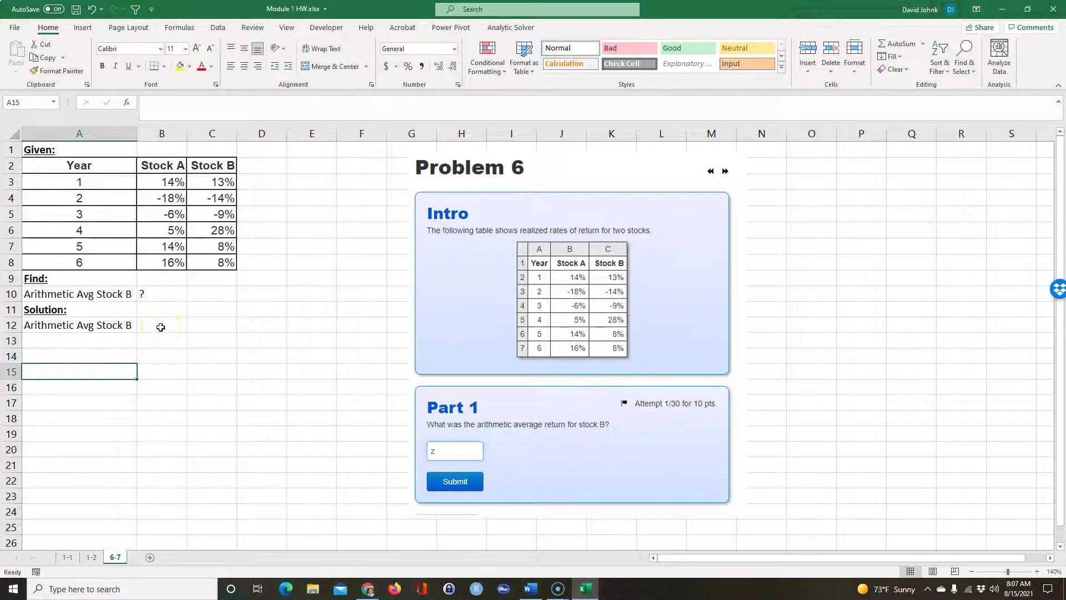
# Step: Calculate the average of Stock A's returns in cell B12 with =AVERAGE(B3:B8)
pyautogui.click(161, 327)
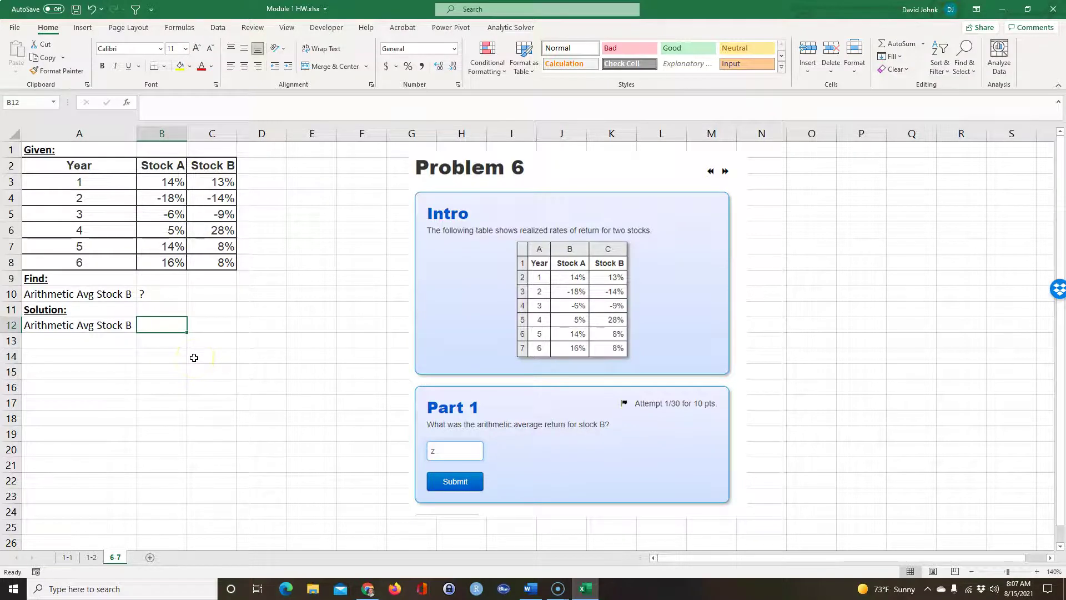
pyautogui.write('=averat')
pyautogui.press('BackSpace')
pyautogui.write('ge(')
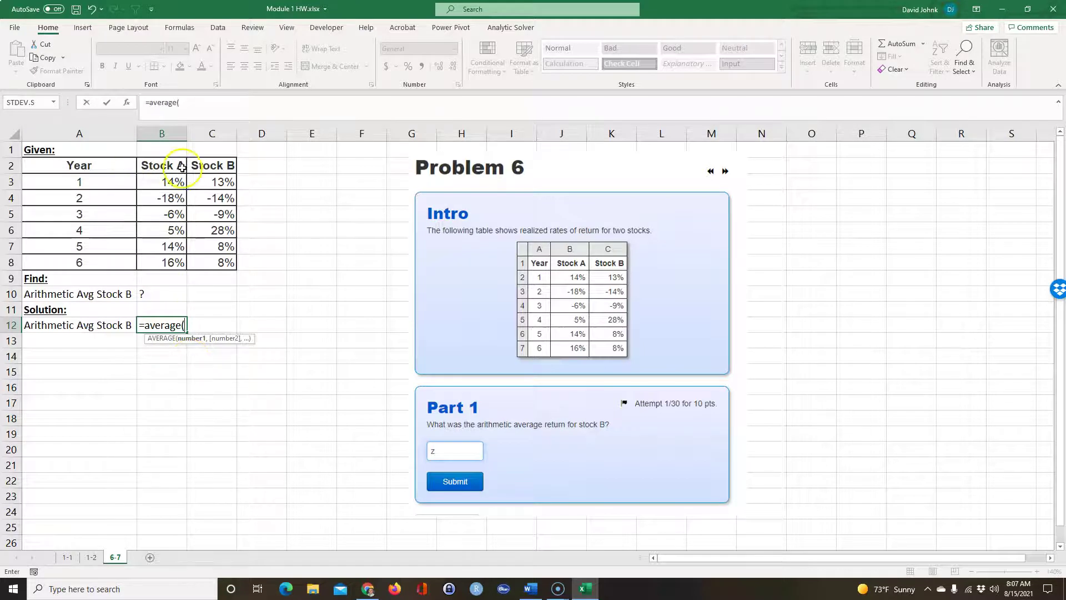
pyautogui.moveTo(165, 181); pyautogui.dragTo(174, 265)
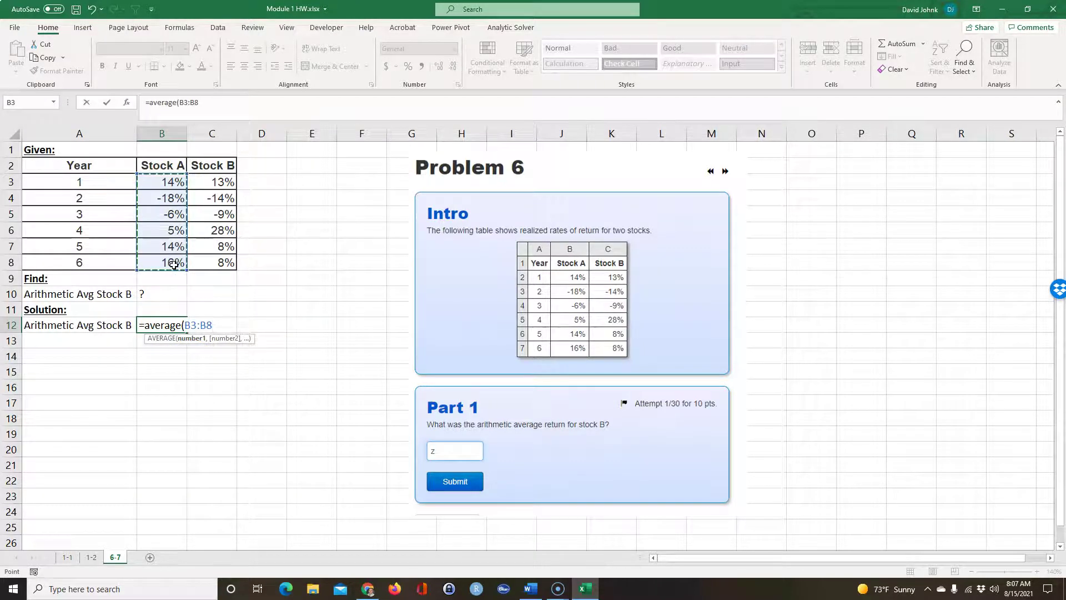
pyautogui.press('Return')
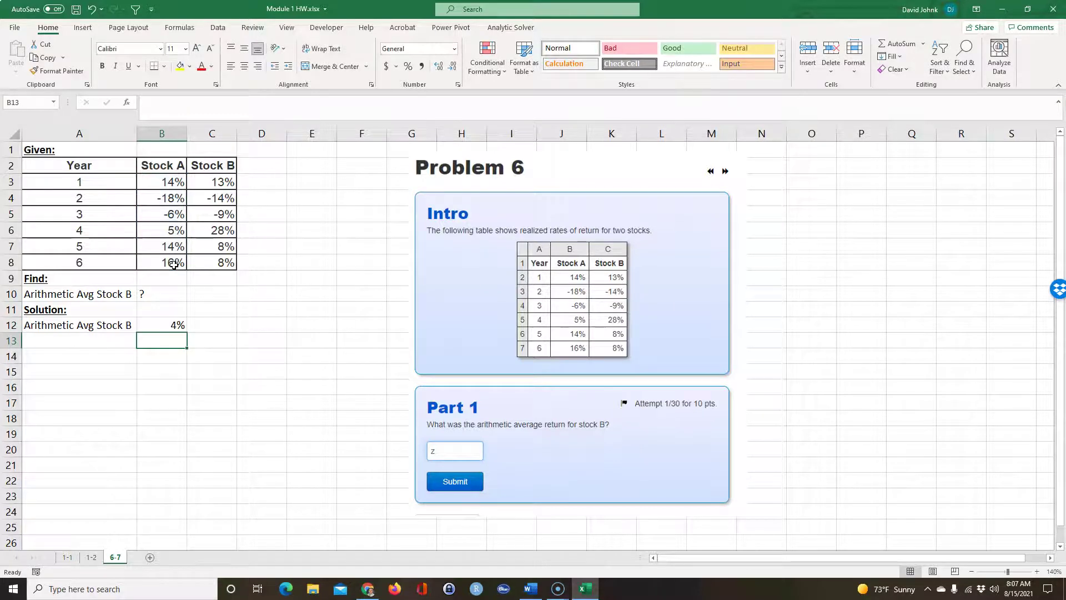
# Step: Format the average in B12 as a percentage with two decimals and fill it across to C12
pyautogui.click(481, 261)
pyautogui.click(168, 323)
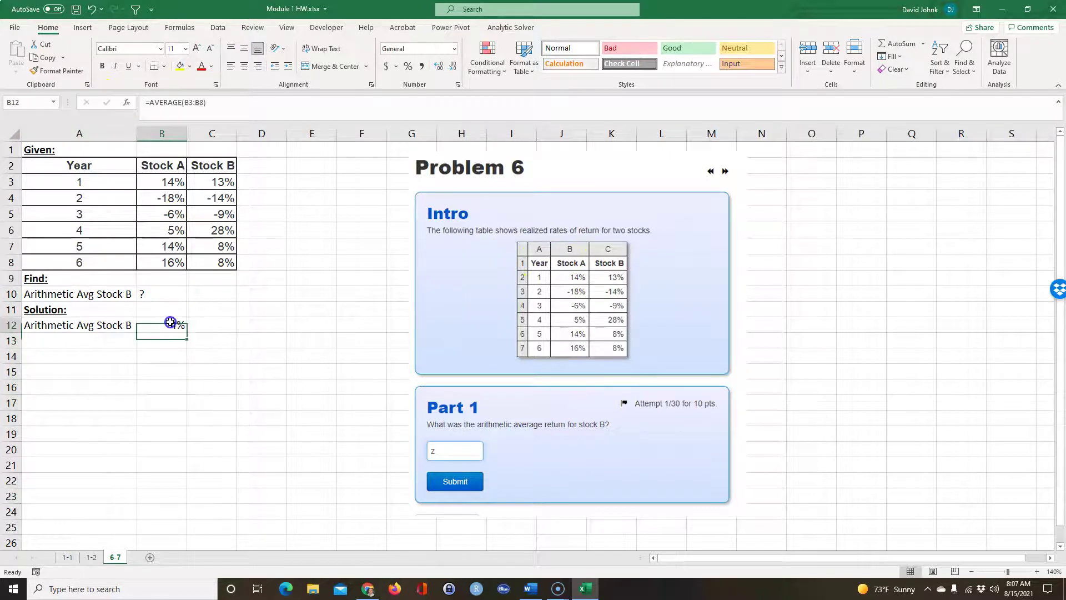
pyautogui.click(239, 355)
pyautogui.click(166, 322)
pyautogui.moveTo(189, 331); pyautogui.dragTo(219, 329)
pyautogui.click(218, 330)
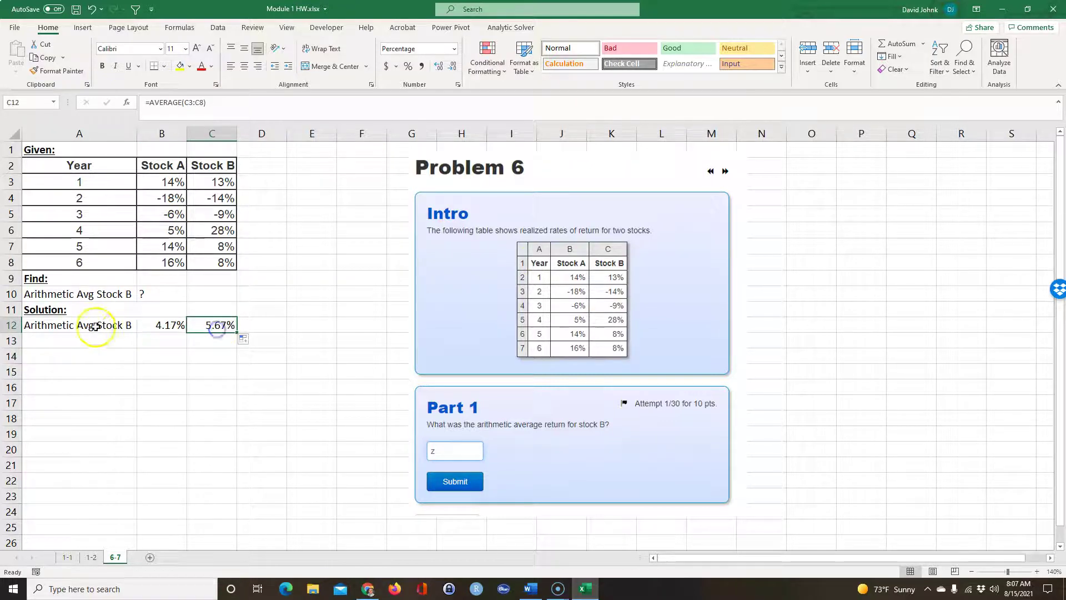
# Step: Highlight the Stock B average label in A12 and the result in C12 yellow
pyautogui.click(96, 327)
pyautogui.keyDown('ctrl'); pyautogui.click(219, 326); pyautogui.keyUp('ctrl')
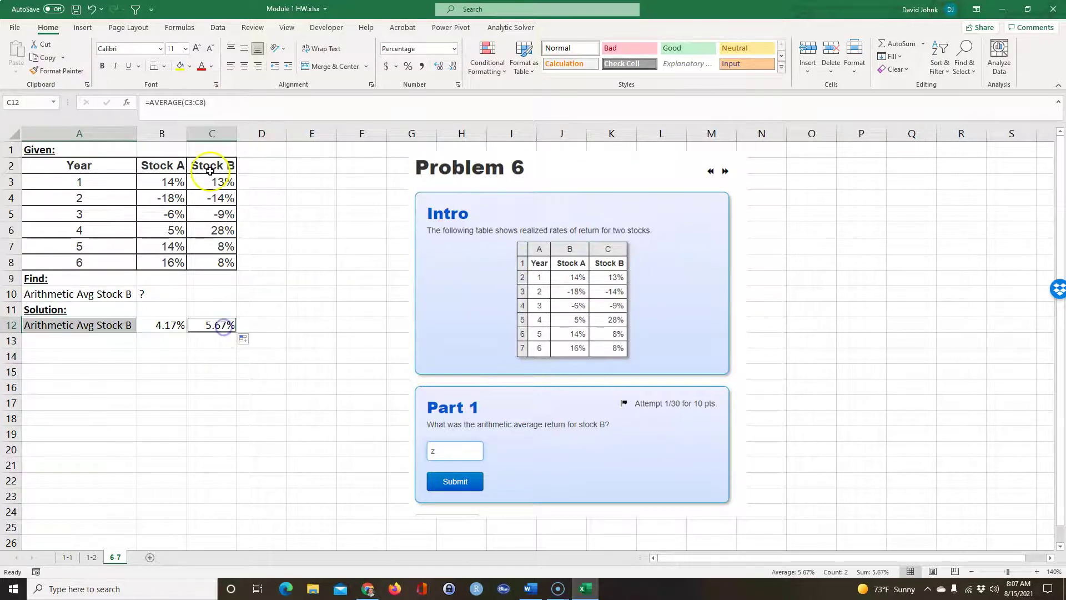
pyautogui.click(180, 67)
# Step: Show the Stock B average formula as text in cell D12 using FORMULATEXT of C12
pyautogui.click(269, 323)
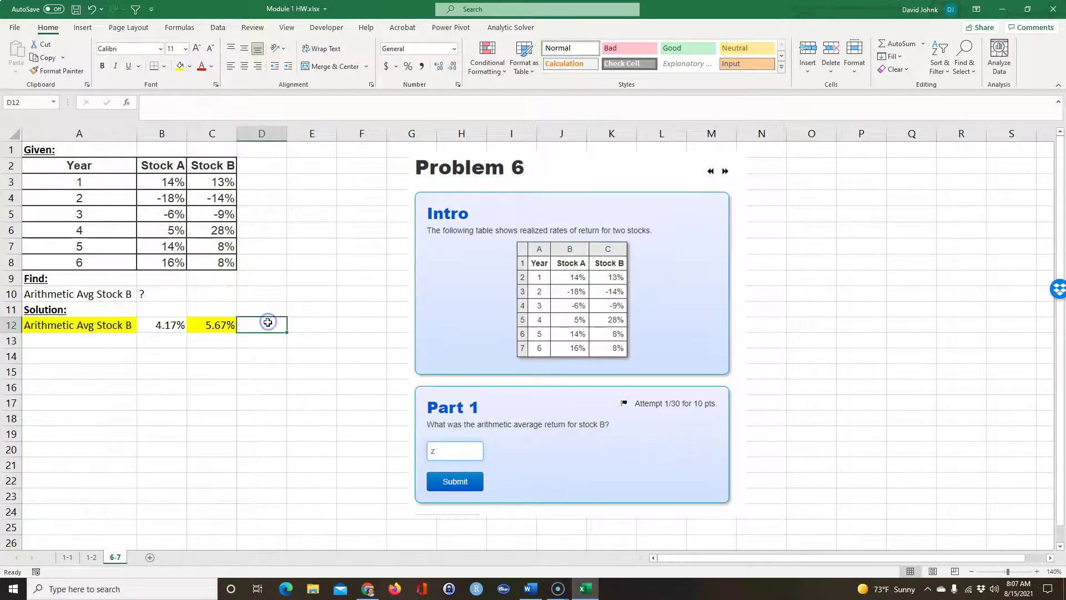
pyautogui.write('=form')
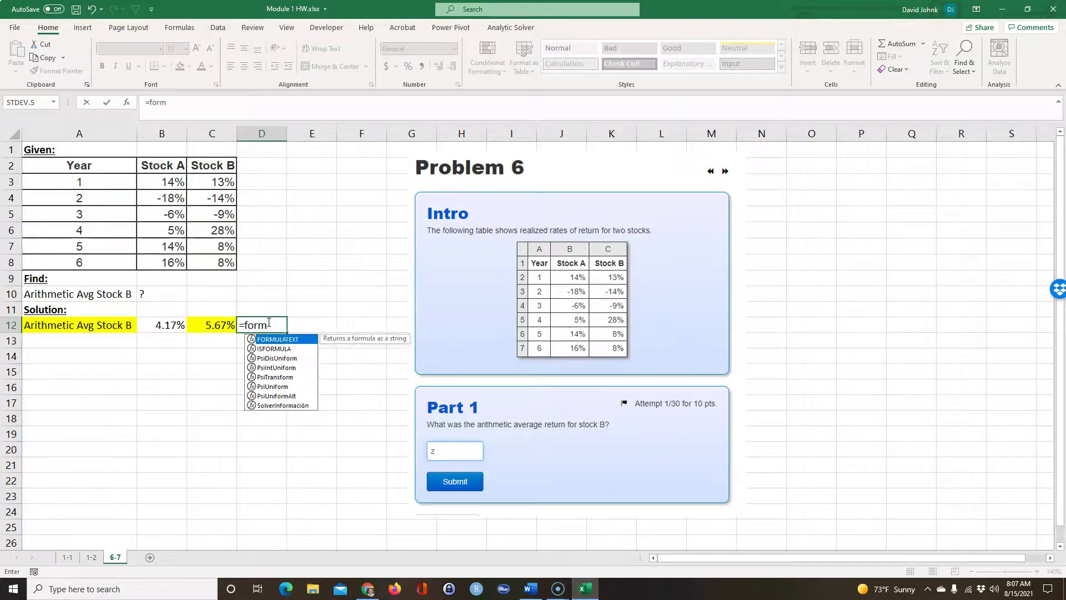
pyautogui.doubleClick(278, 340)
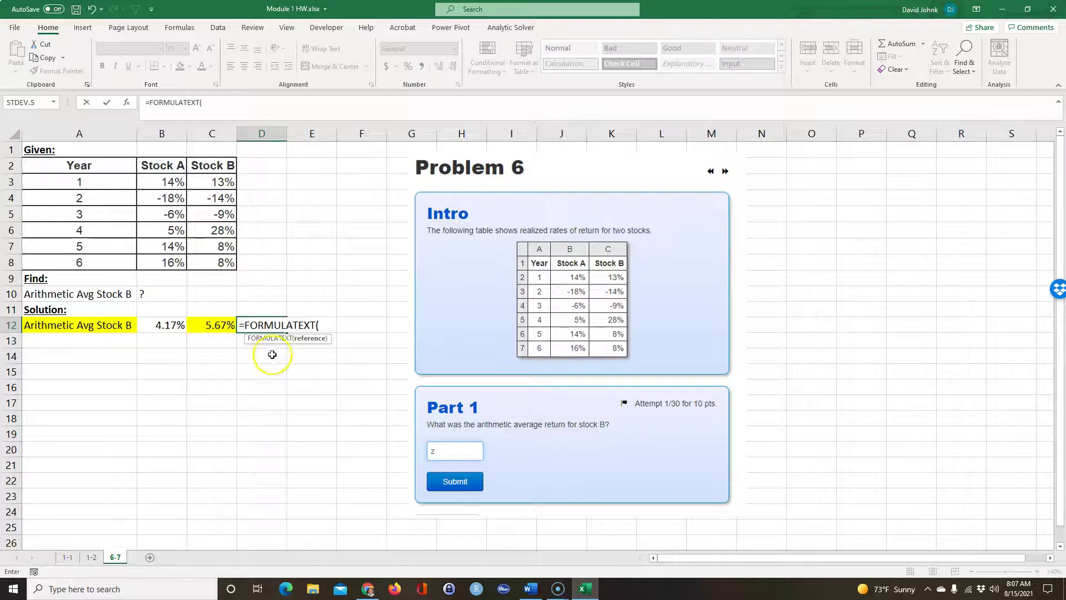
pyautogui.click(219, 327)
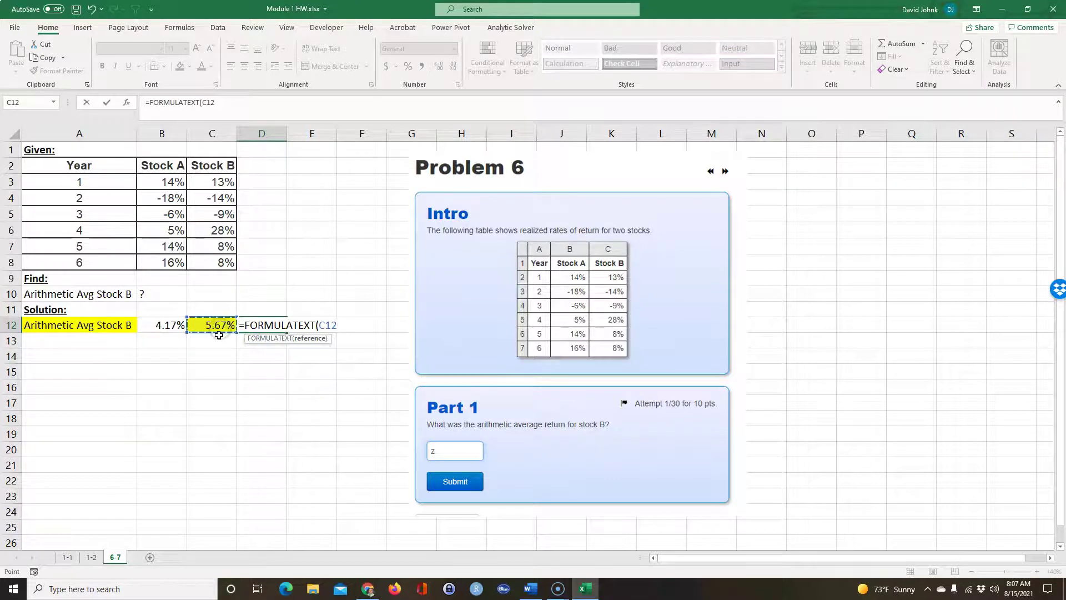
pyautogui.press('Return')
# Step: Move the average results in A12:D12 down one row to row 13
pyautogui.click(176, 325)
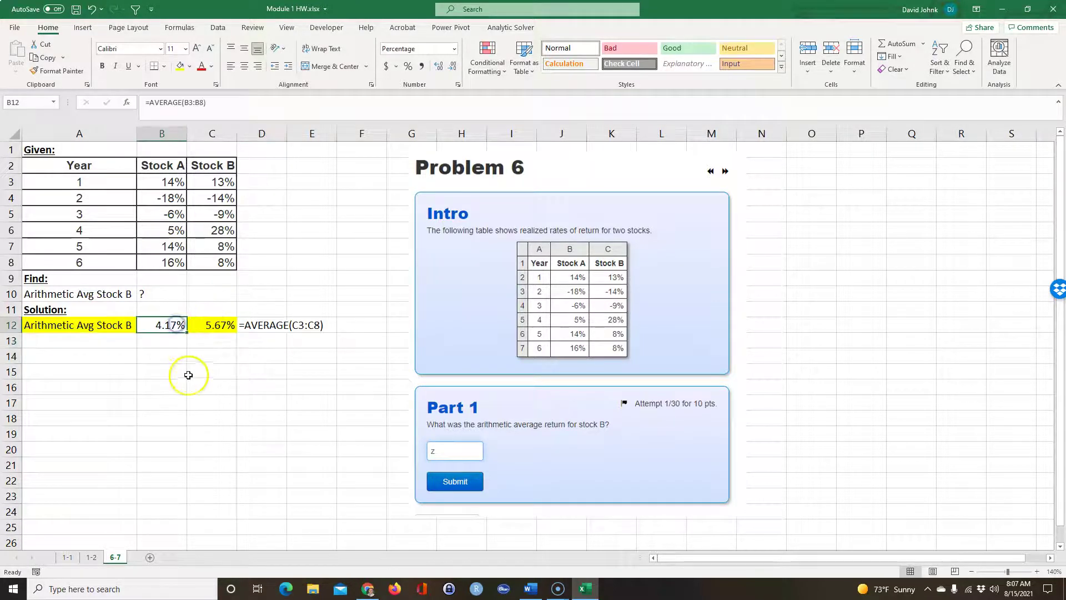
pyautogui.moveTo(73, 327); pyautogui.dragTo(250, 344)
pyautogui.click(166, 329)
pyautogui.write('=B20')
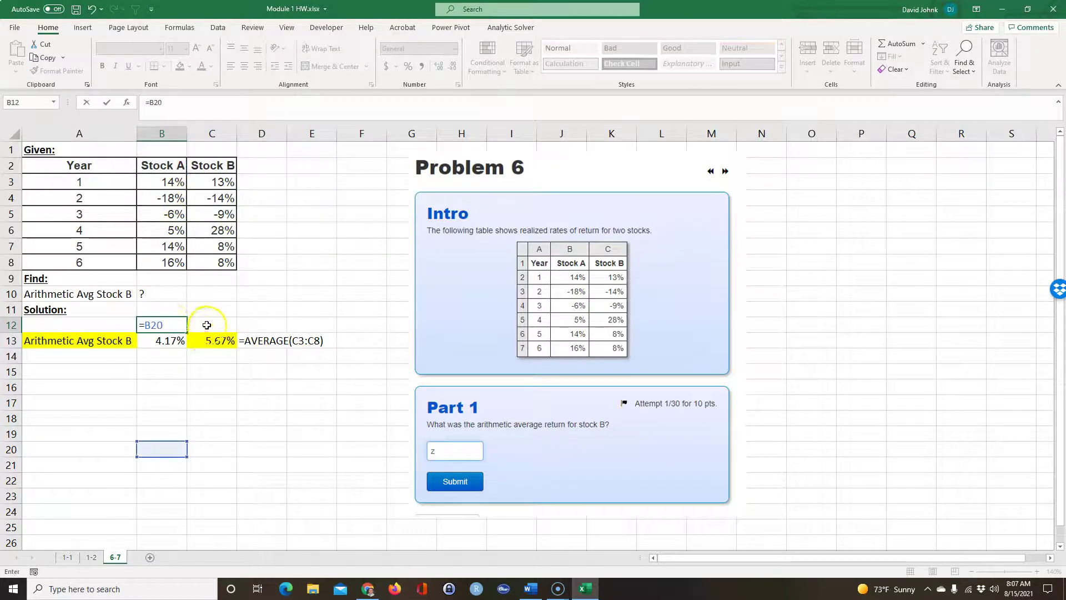
pyautogui.click(159, 165)
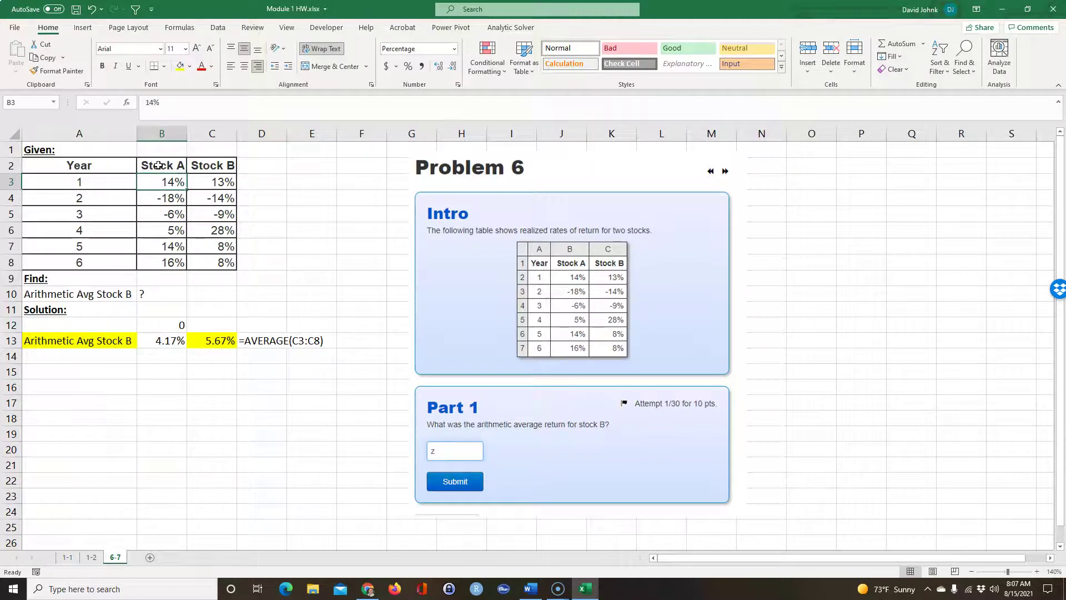
# Step: Add stock name headers above the averages by entering =B2 in B12 and filling it across to C12
pyautogui.click(163, 322)
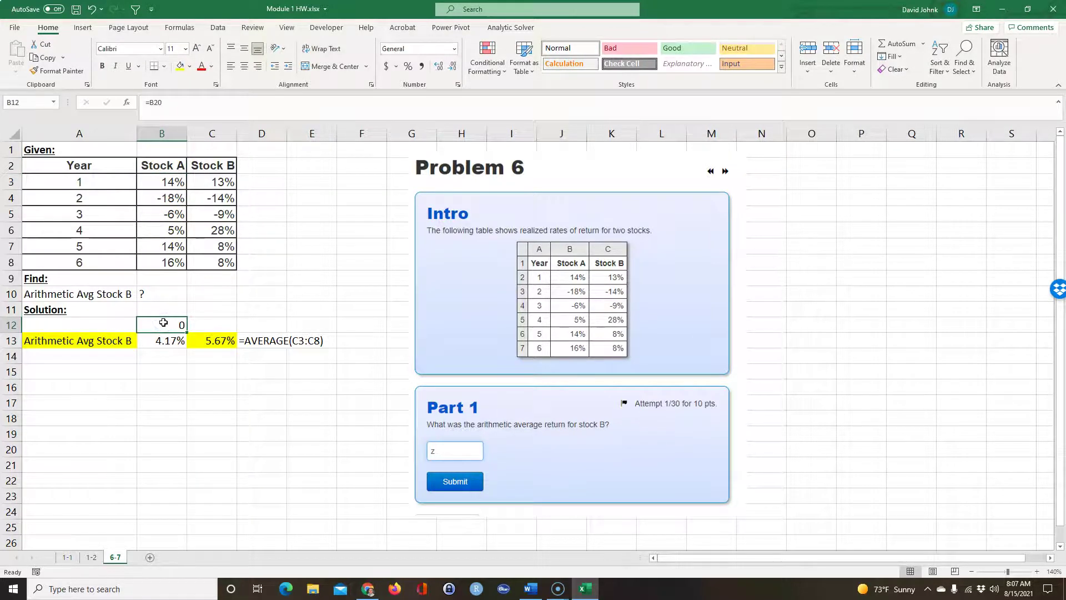
pyautogui.write('=')
pyautogui.click(160, 164)
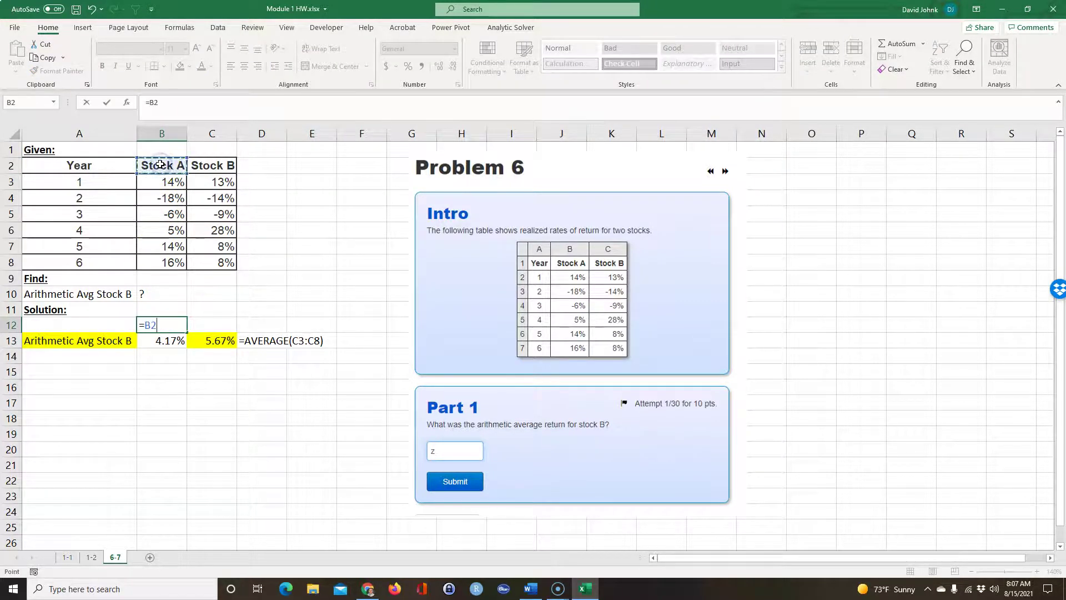
pyautogui.hotkey('ctrl', 'Return')
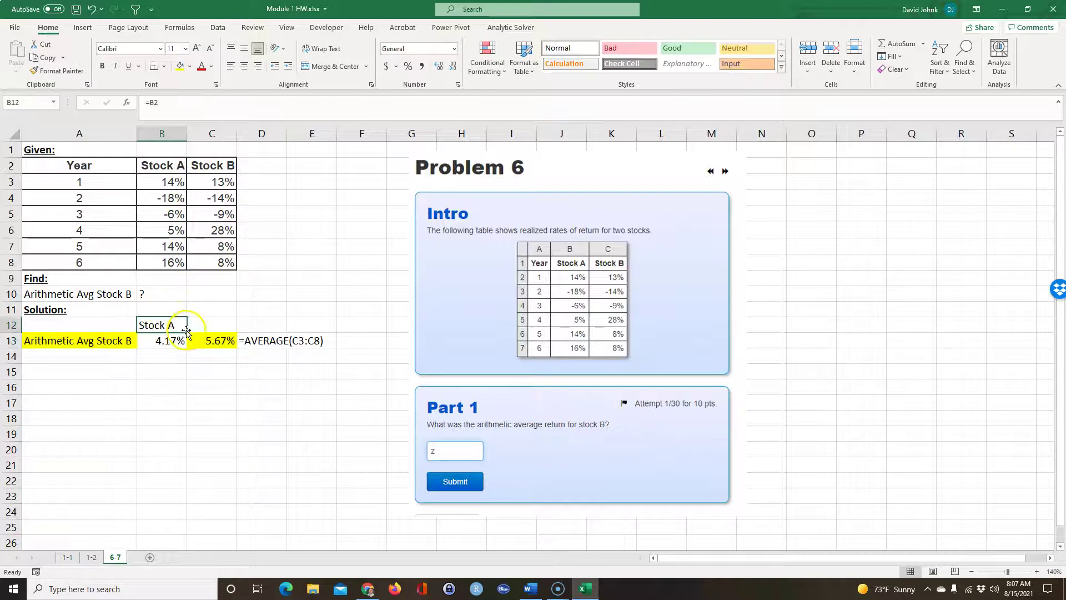
pyautogui.moveTo(185, 333); pyautogui.dragTo(217, 328)
# Step: Highlight the Stock B header in cell C12 yellow
pyautogui.click(214, 326)
pyautogui.click(180, 69)
pyautogui.click(229, 405)
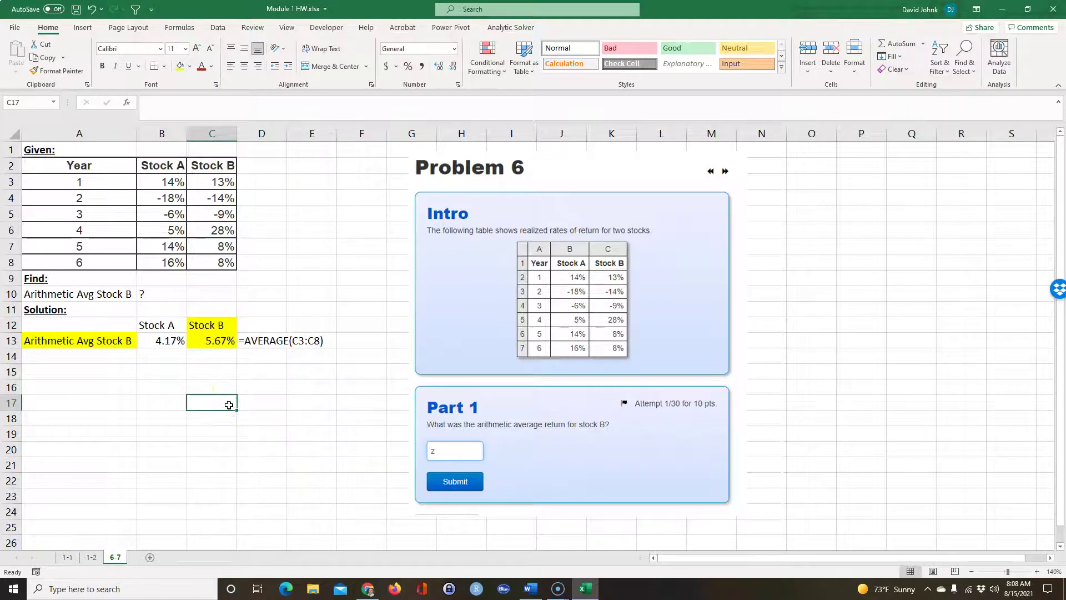
# Step: Copy the Stock B average from C13 and submit 5.67% as the Part 1 answer on the Accepi page
pyautogui.click(221, 341)
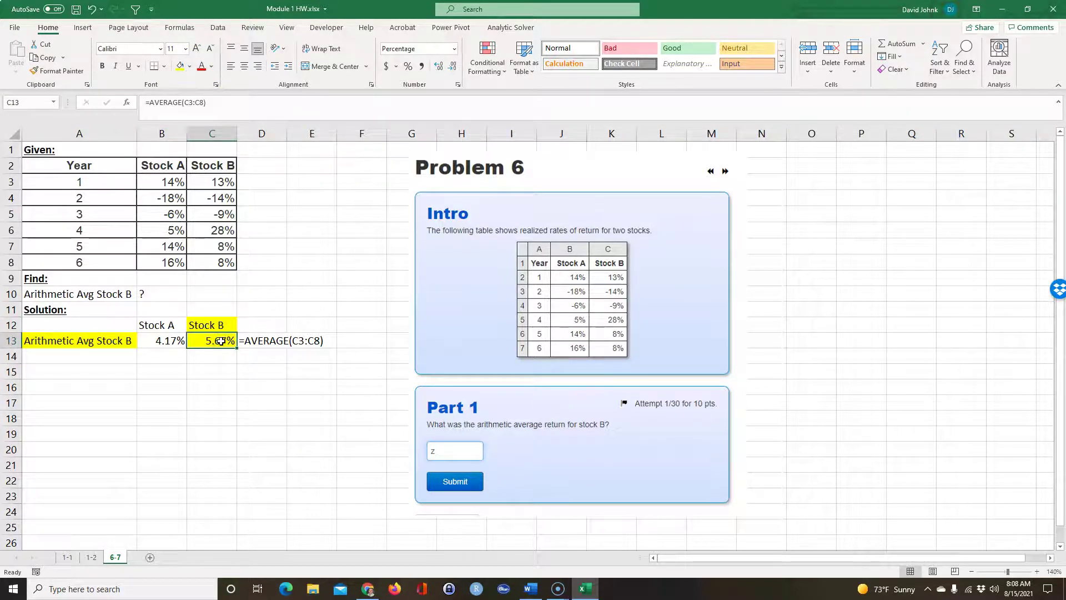
pyautogui.hotkey('ctrl', 'c')
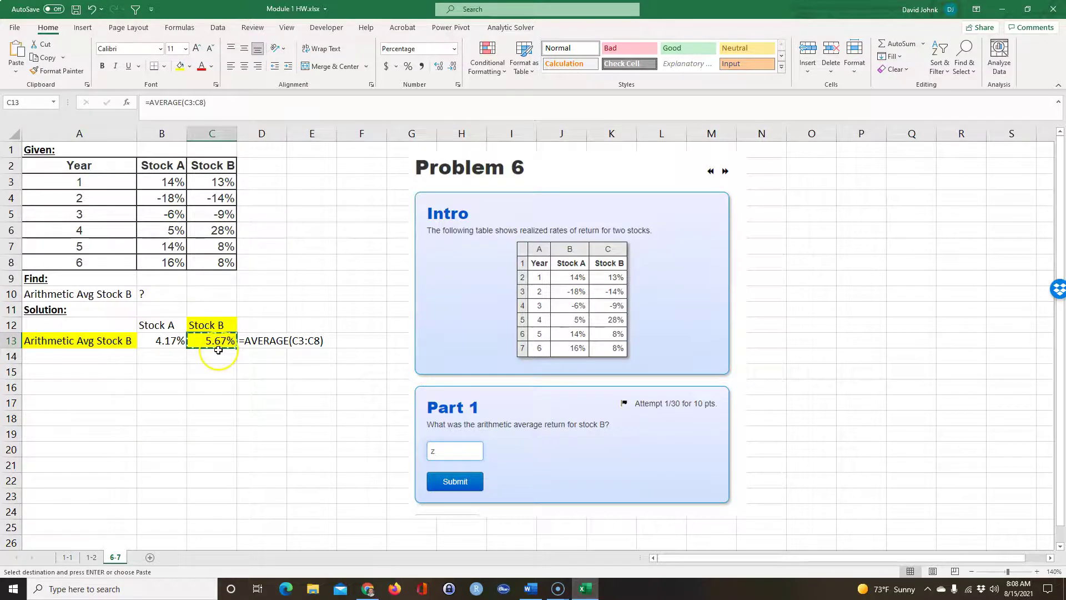
pyautogui.hotkey('alt', 'Tab')
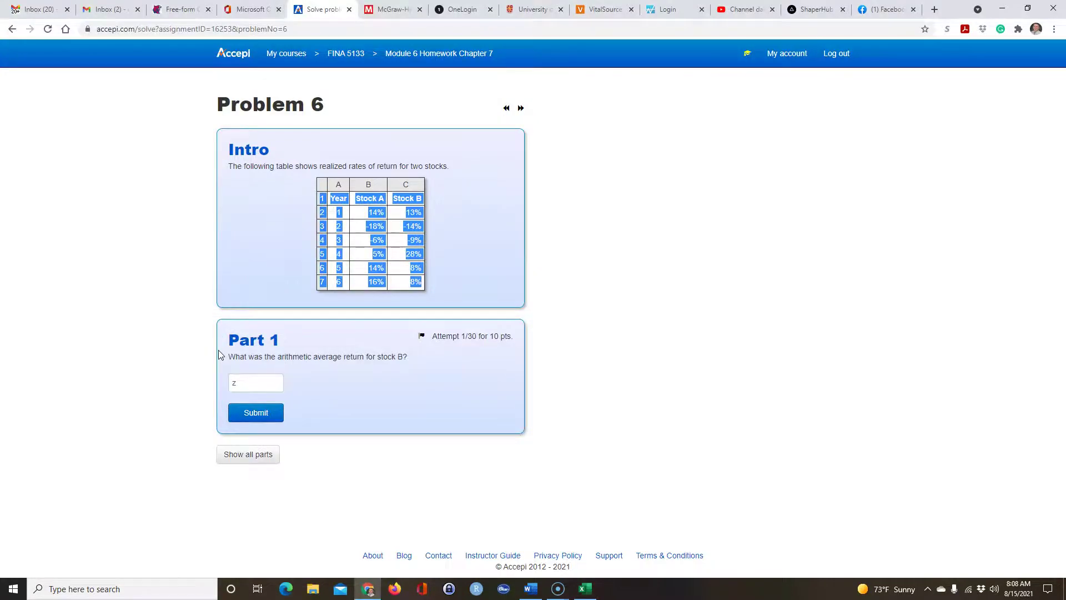
pyautogui.moveTo(238, 381); pyautogui.dragTo(208, 384)
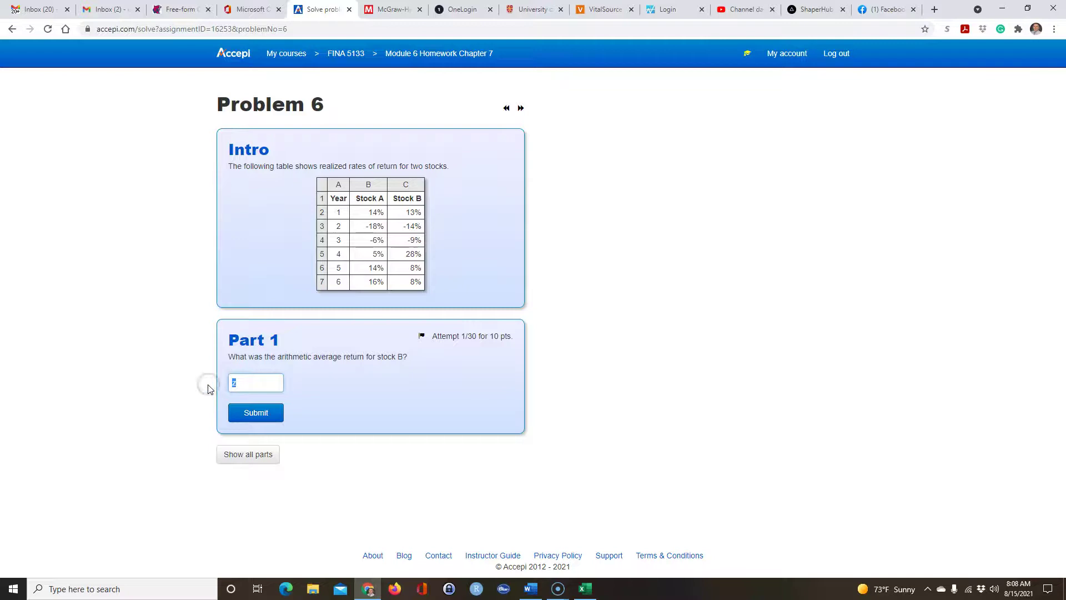
pyautogui.click(251, 412)
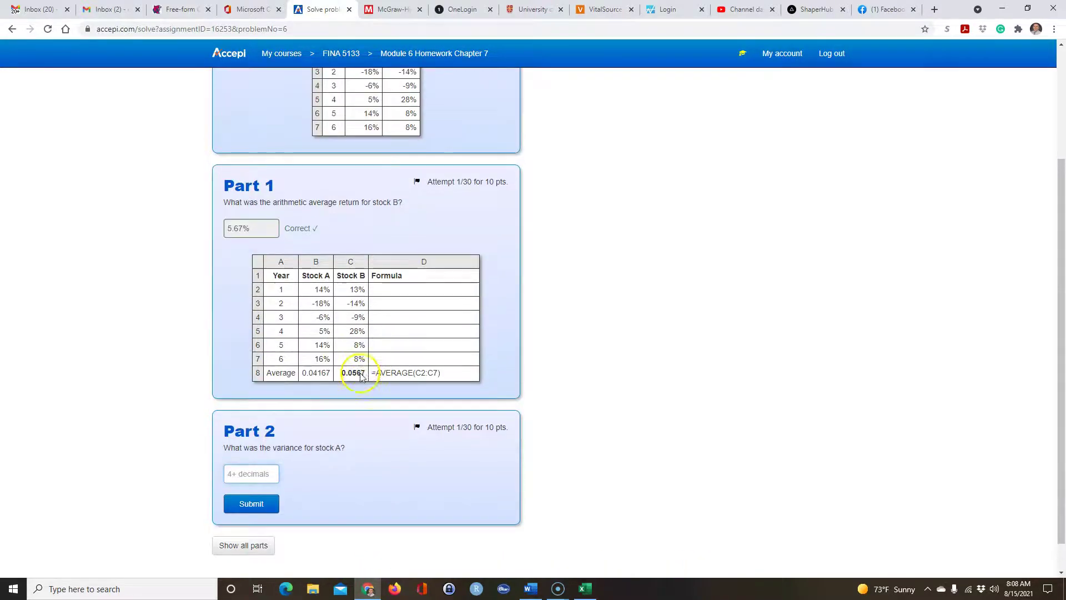
# Step: Capture the solved Part 1 section from Accepi and paste it into the Excel sheet beside the Problem 6 picture, from column N
pyautogui.scroll(1, 361, 374)
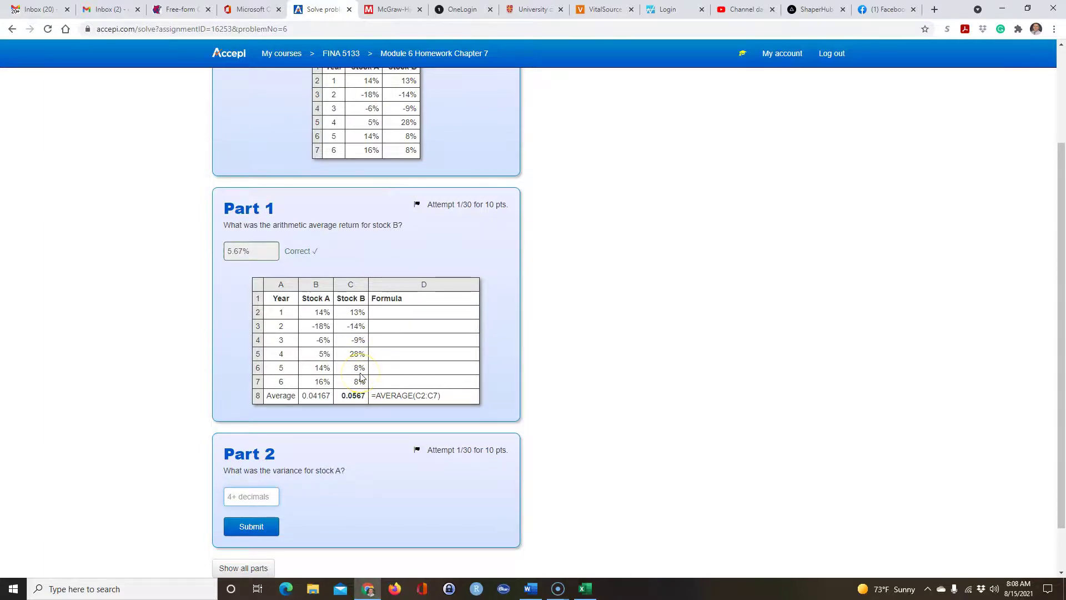
pyautogui.press('super+shift+s')
pyautogui.moveTo(204, 184); pyautogui.dragTo(535, 432)
pyautogui.hotkey('alt', 'Tab')
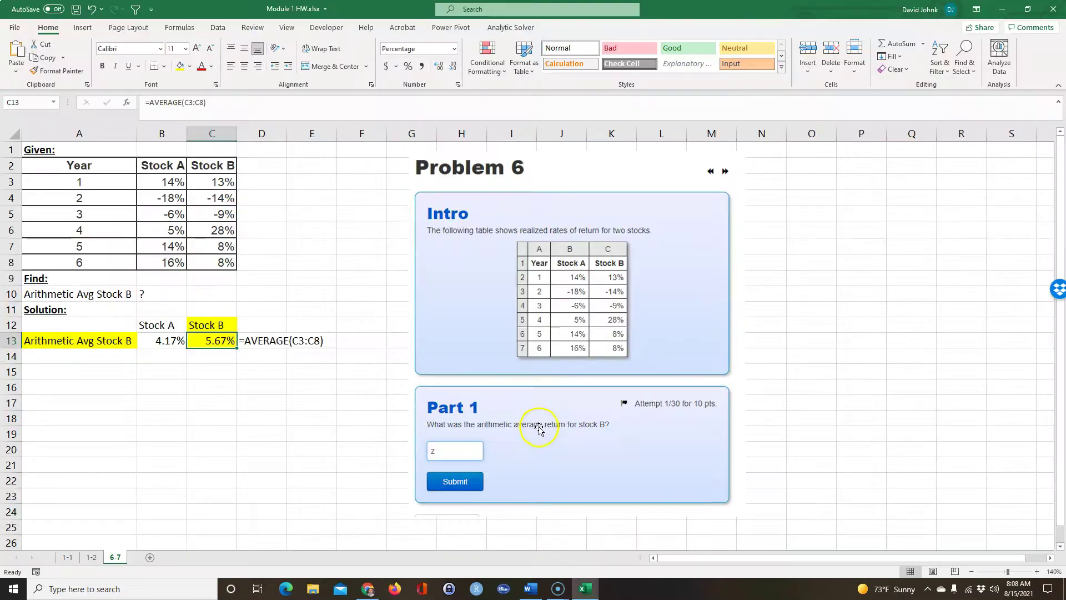
pyautogui.click(799, 185)
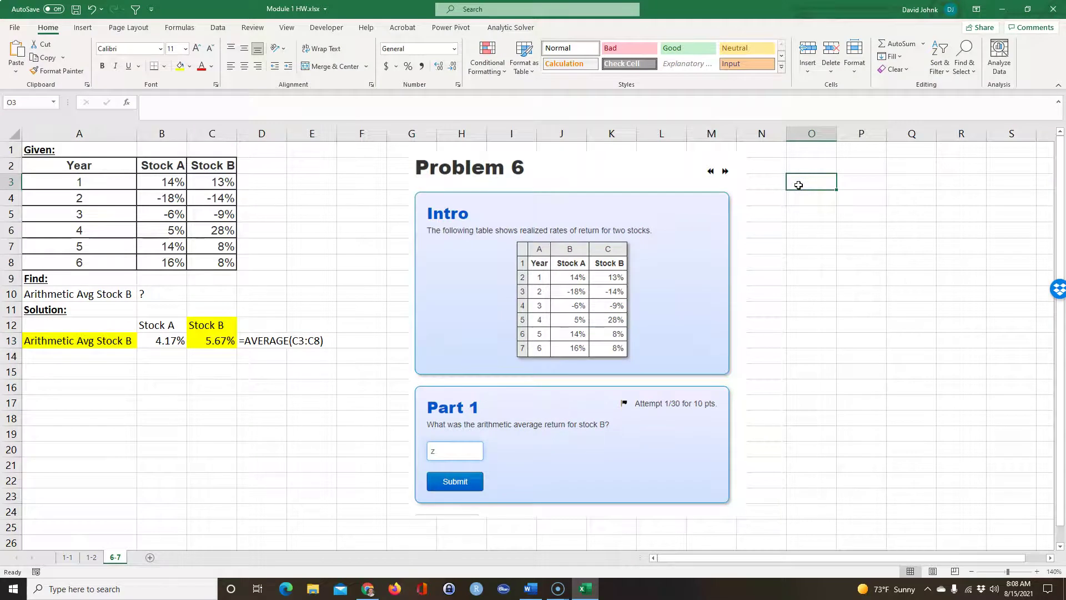
pyautogui.hotkey('ctrl', 'v')
pyautogui.moveTo(788, 175)
pyautogui.mouseDown()
pyautogui.moveTo(823, 226)
pyautogui.moveTo(954, 276)
pyautogui.moveTo(783, 187)
pyautogui.moveTo(788, 157)
pyautogui.mouseUp()
pyautogui.click(281, 384)
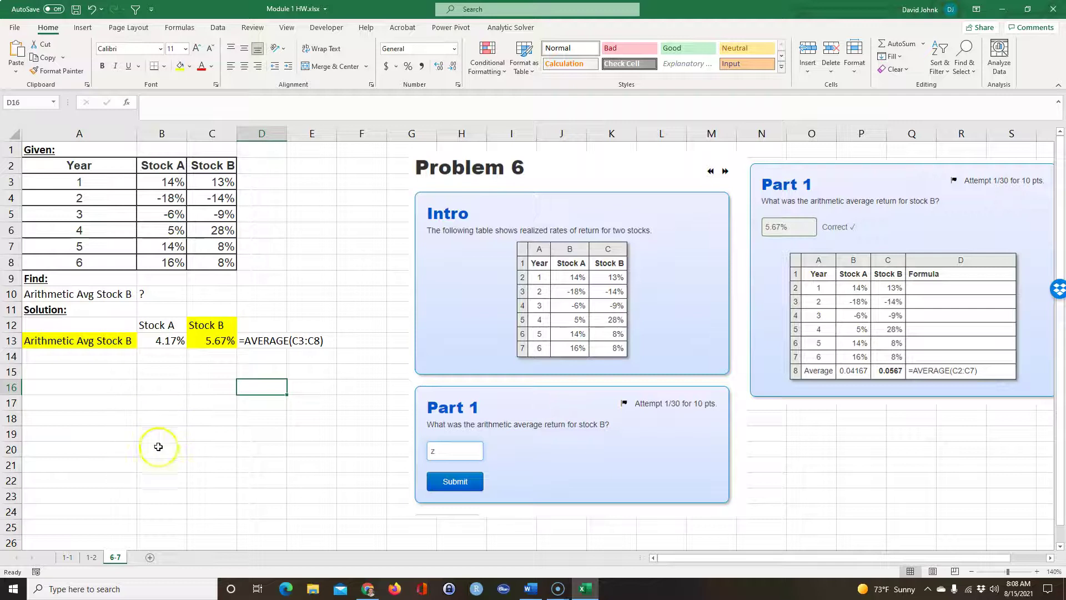
# Step: Enter the label "Part 2" in cell A15
pyautogui.click(50, 369)
pyautogui.write('Part 2')
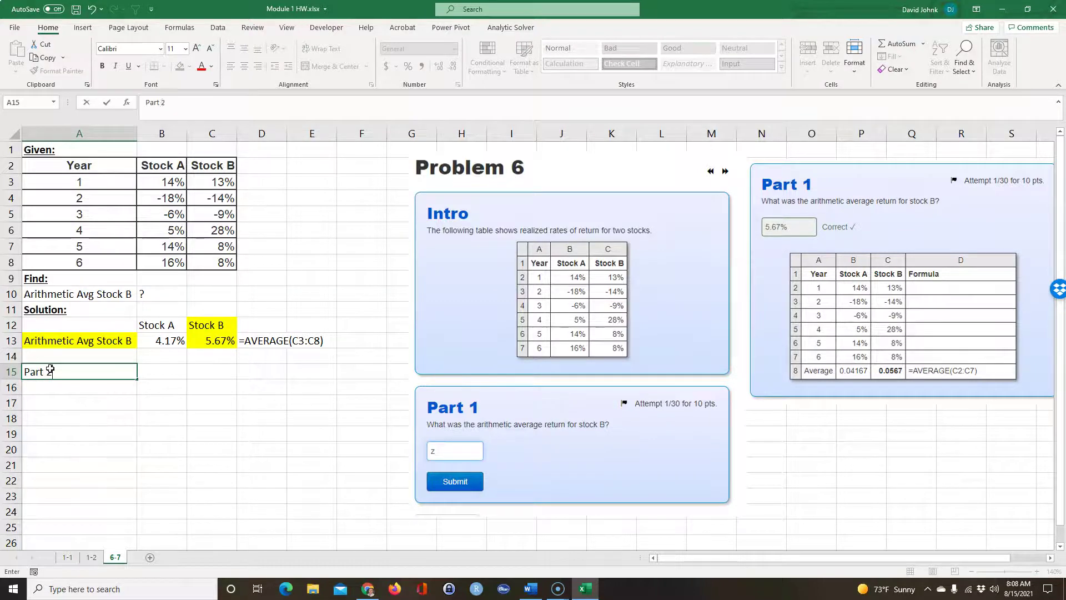
pyautogui.press('Return')
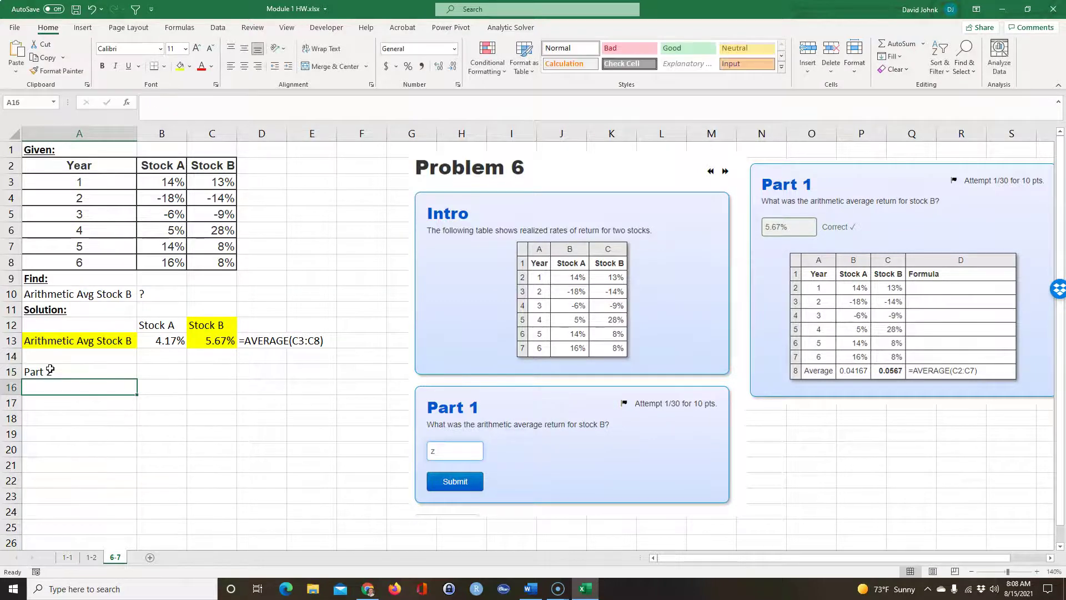
# Step: Switch to the Accepi page and capture the Part 2 question about the variance for stock A
pyautogui.hotkey('alt', 'Tab')
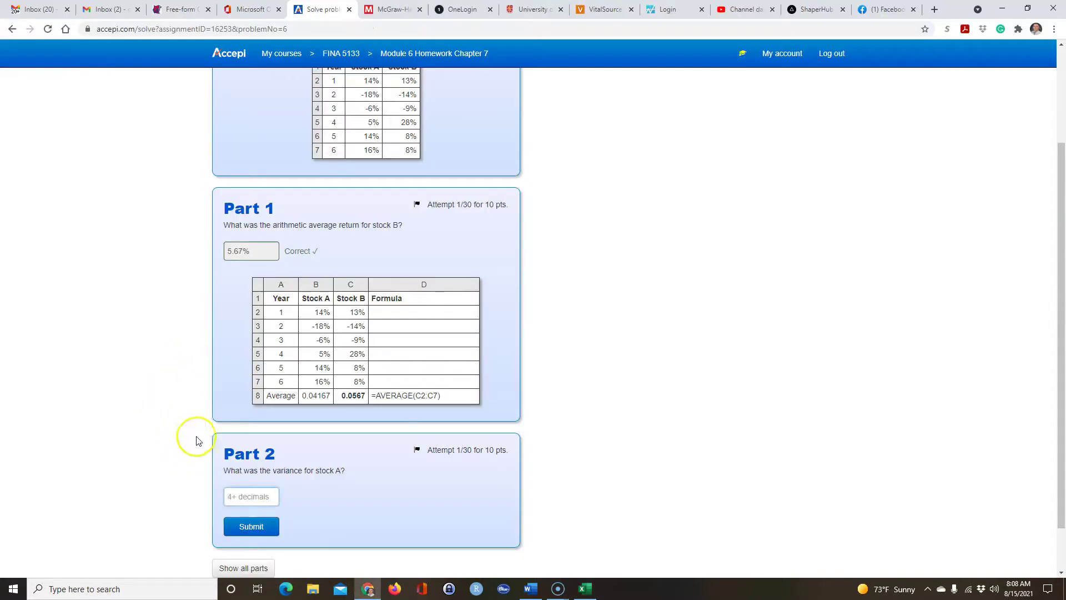
pyautogui.scroll(-1, 216, 427)
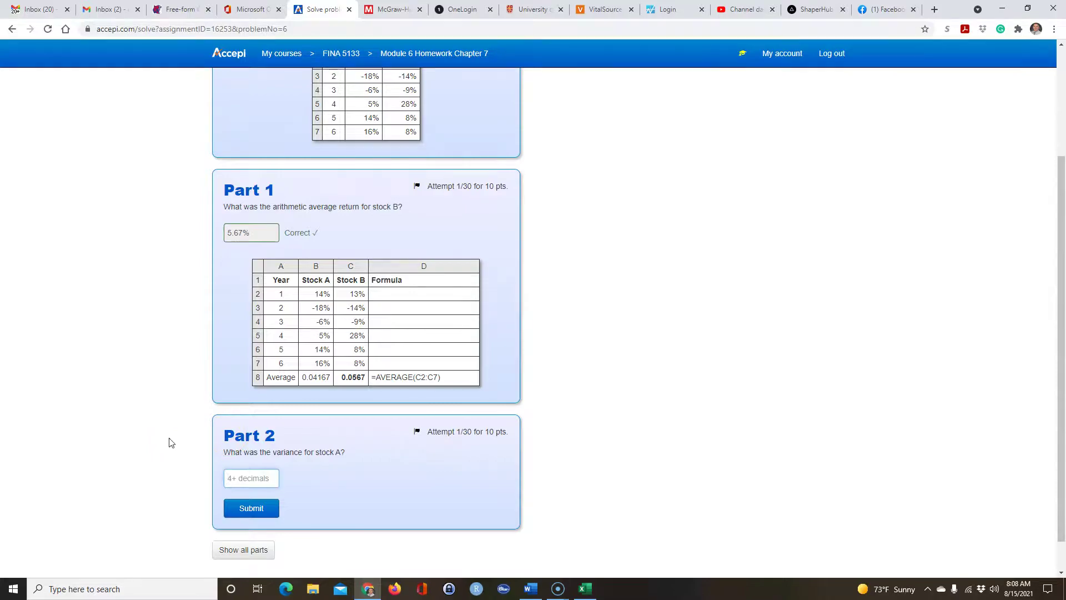
pyautogui.press('super+shift+s')
pyautogui.moveTo(206, 409)
pyautogui.mouseDown()
pyautogui.moveTo(340, 524)
pyautogui.moveTo(532, 536)
pyautogui.mouseUp()
# Step: Paste the Part 2 capture into the Excel sheet and place it directly below the Part 1 question picture
pyautogui.hotkey('alt', 'Tab')
pyautogui.click(228, 401)
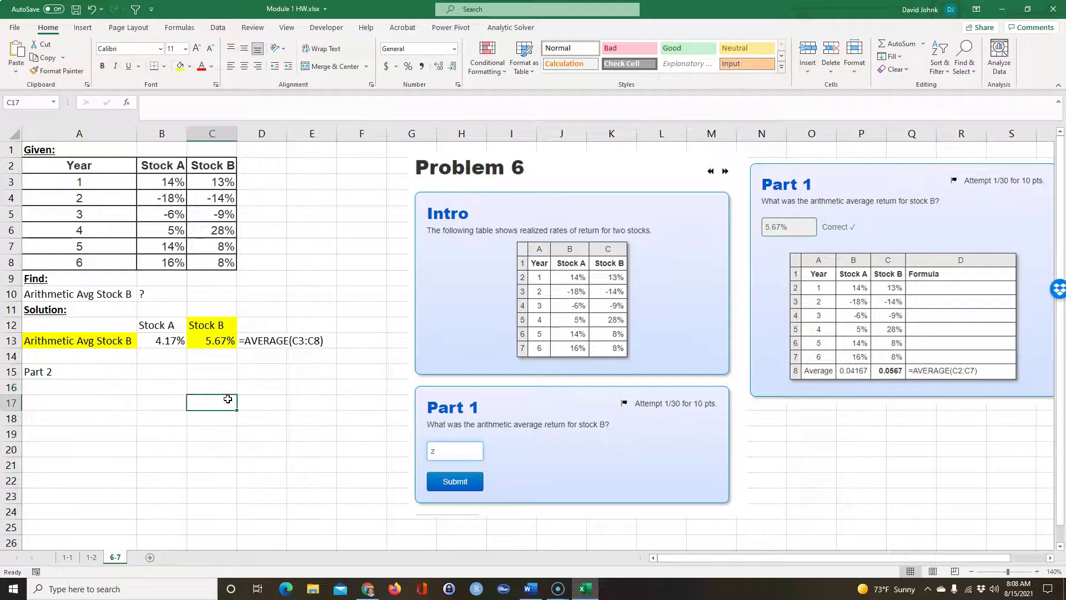
pyautogui.hotkey('ctrl', 'v')
pyautogui.scroll(-1, 223, 355)
pyautogui.moveTo(186, 340); pyautogui.dragTo(421, 464)
pyautogui.scroll(-1, 308, 439)
pyautogui.moveTo(665, 527); pyautogui.dragTo(745, 536)
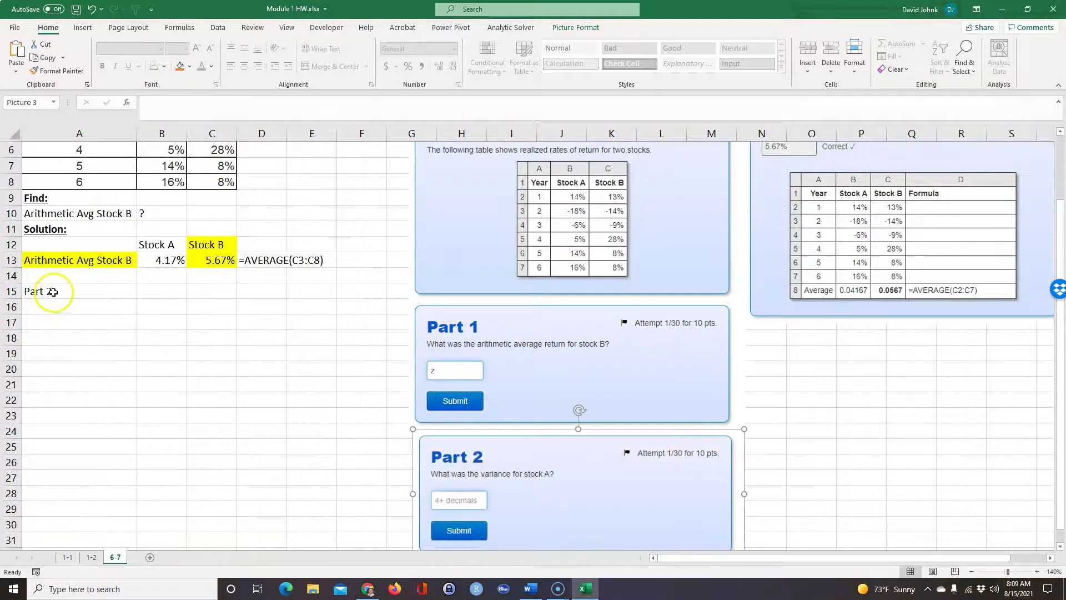
# Step: Move the "Part 2" label from A15 down to cell A24
pyautogui.click(53, 291)
pyautogui.moveTo(67, 300); pyautogui.dragTo(83, 430)
pyautogui.click(95, 492)
# Step: Copy the Part 1 work in A1:E13 and paste it at A25, directly below the "Part 2" label
pyautogui.scroll(2, 152, 412)
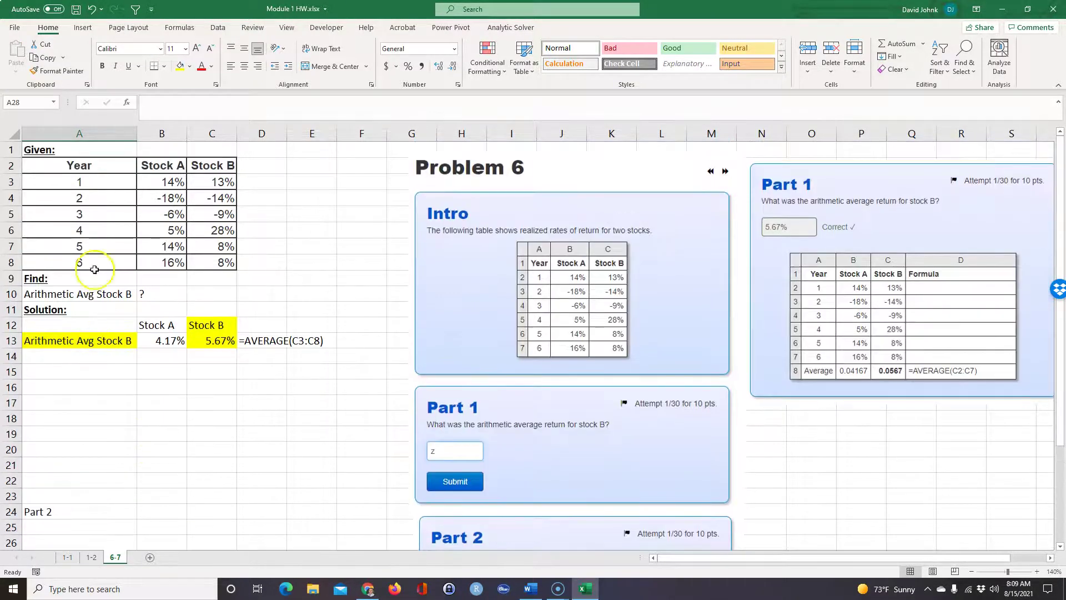
pyautogui.moveTo(33, 152); pyautogui.dragTo(278, 317)
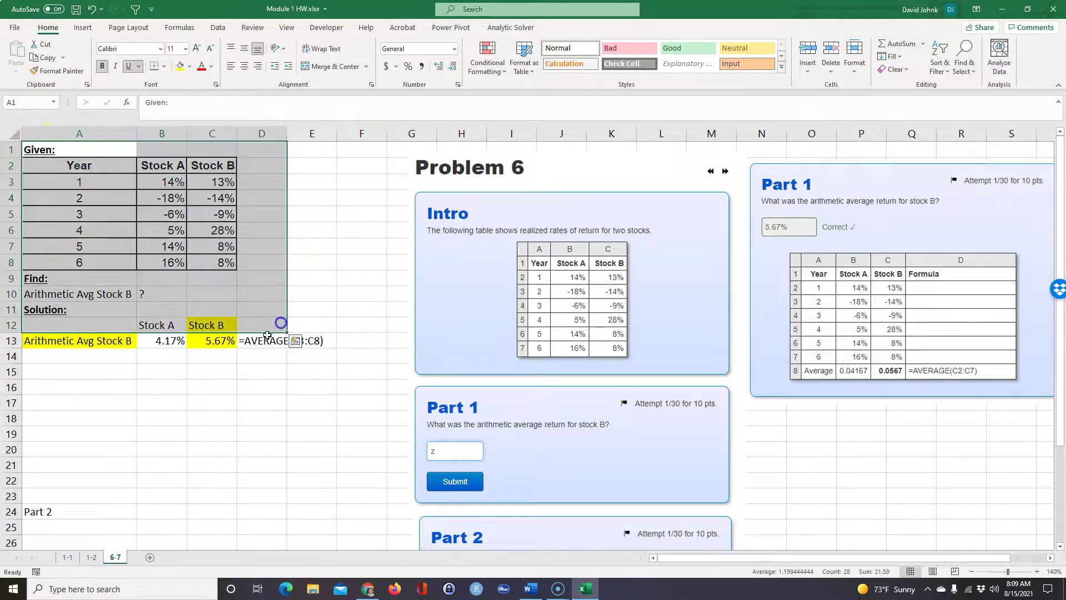
pyautogui.scroll(-2, 147, 421)
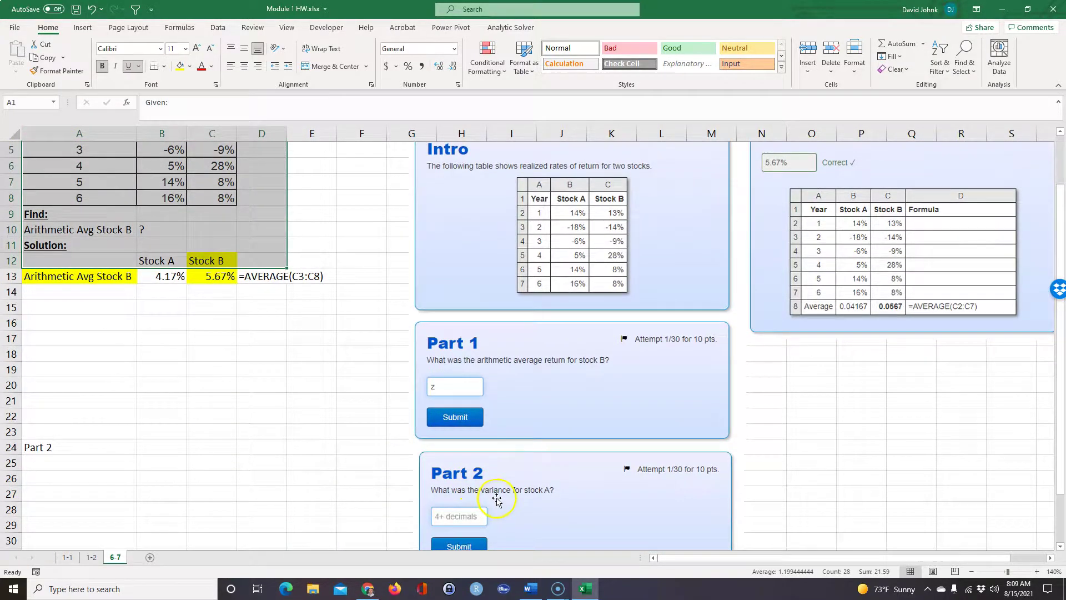
pyautogui.scroll(2, 488, 495)
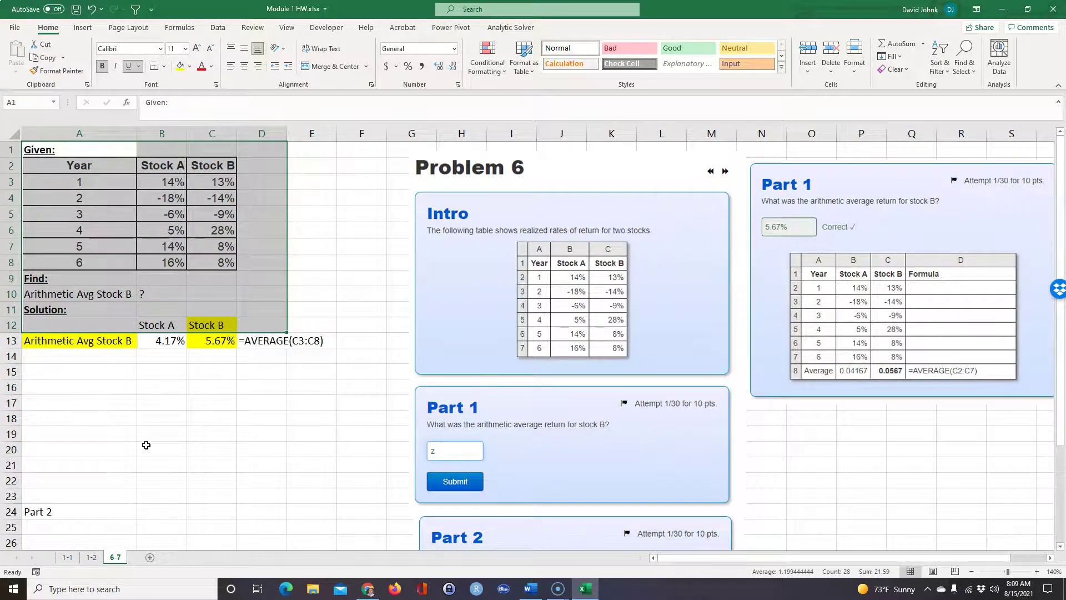
pyautogui.moveTo(36, 148); pyautogui.dragTo(340, 341)
pyautogui.rightClick(269, 269)
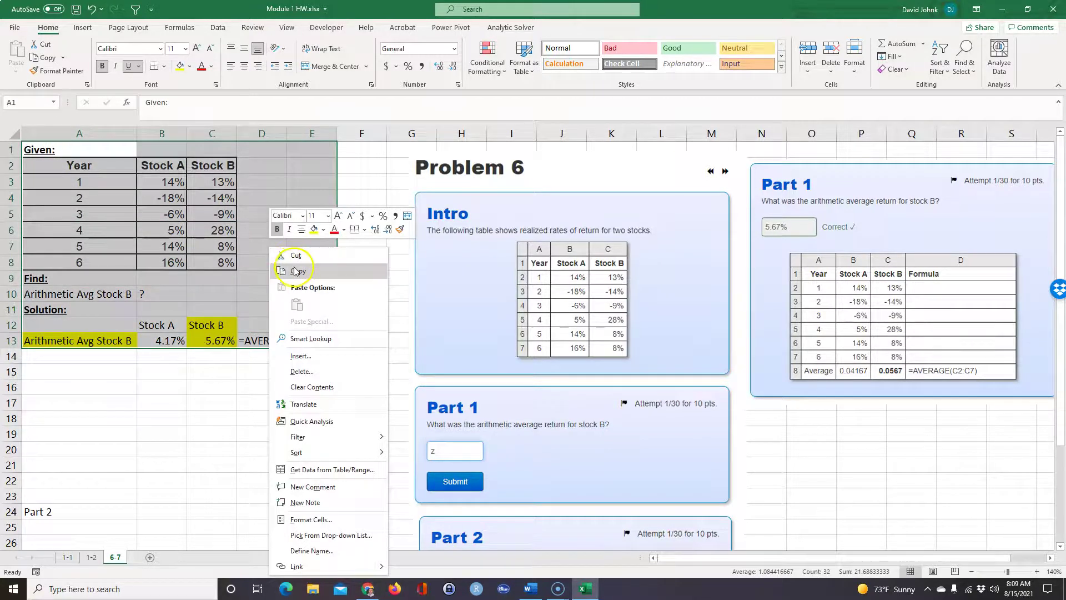
pyautogui.click(298, 271)
pyautogui.scroll(-2, 155, 412)
pyautogui.click(51, 462)
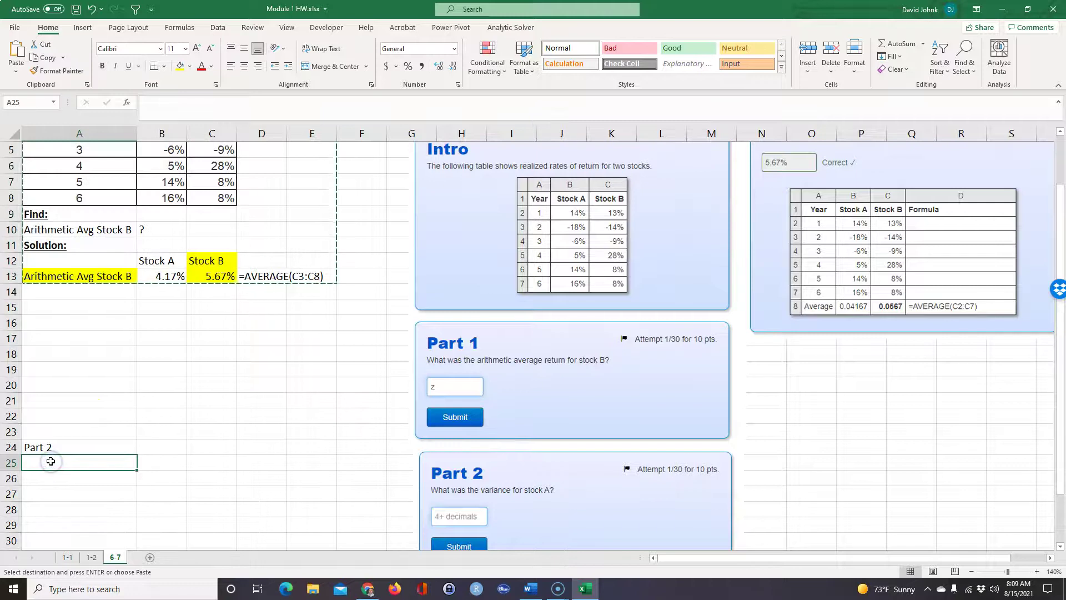
pyautogui.hotkey('ctrl', 'v')
pyautogui.scroll(-2, 121, 417)
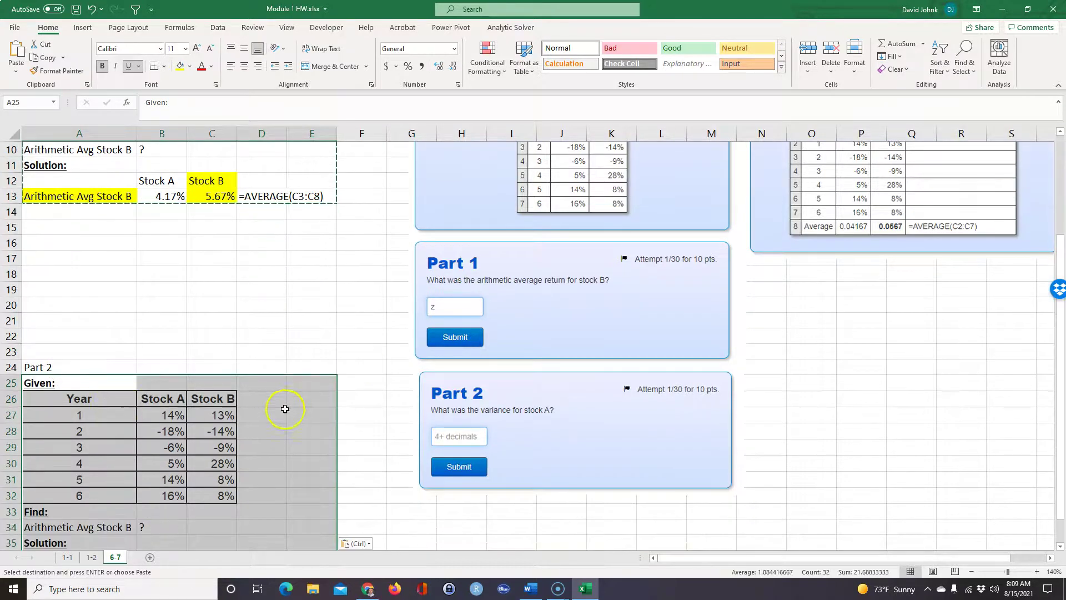
pyautogui.scroll(-1, 281, 408)
pyautogui.scroll(-2, 215, 503)
pyautogui.click(173, 501)
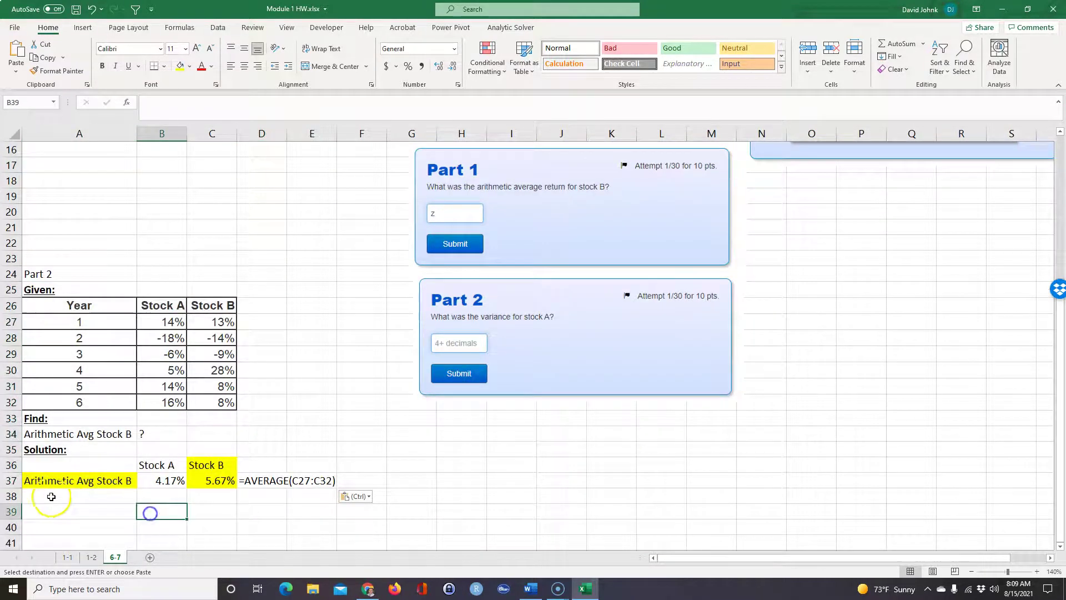
# Step: Change the label under the Part 2 "Find:" heading in A34 to "Variance Stock A" and check the linked label in A37
pyautogui.click(40, 432)
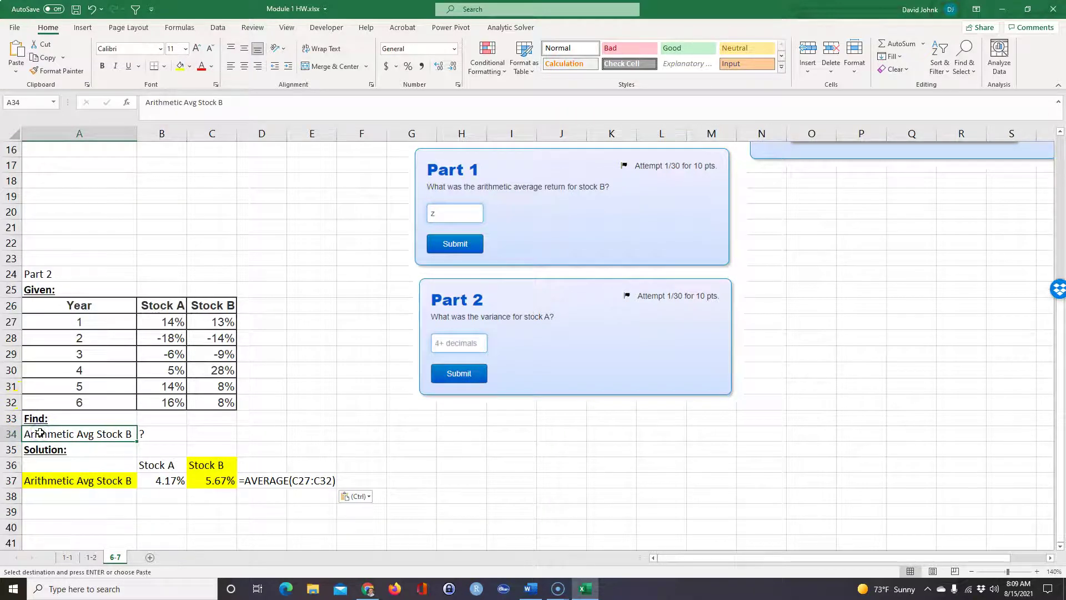
pyautogui.doubleClick(27, 430)
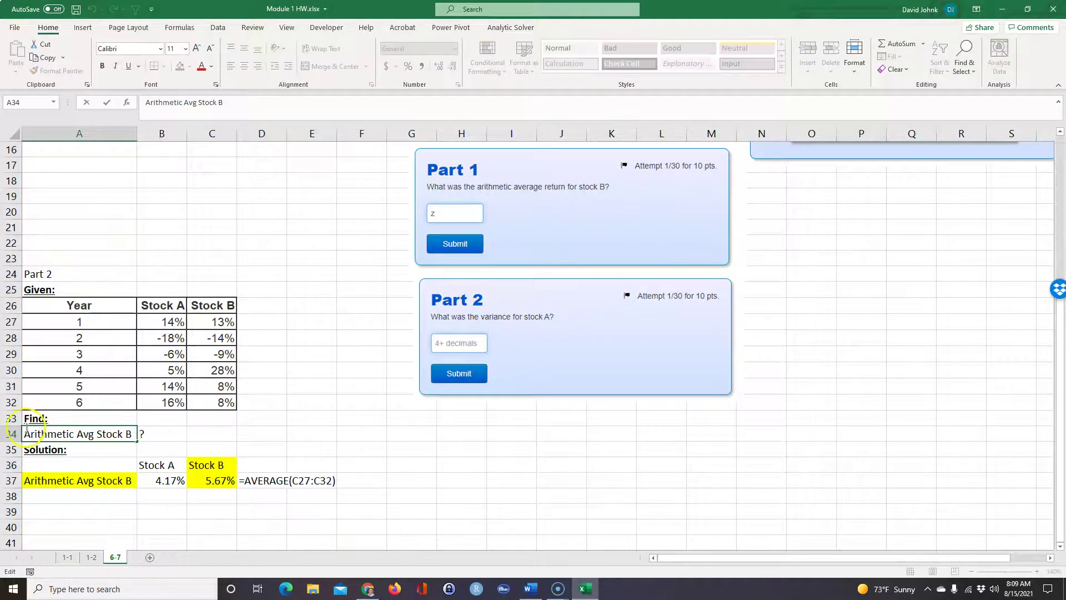
pyautogui.moveTo(26, 433); pyautogui.dragTo(91, 435)
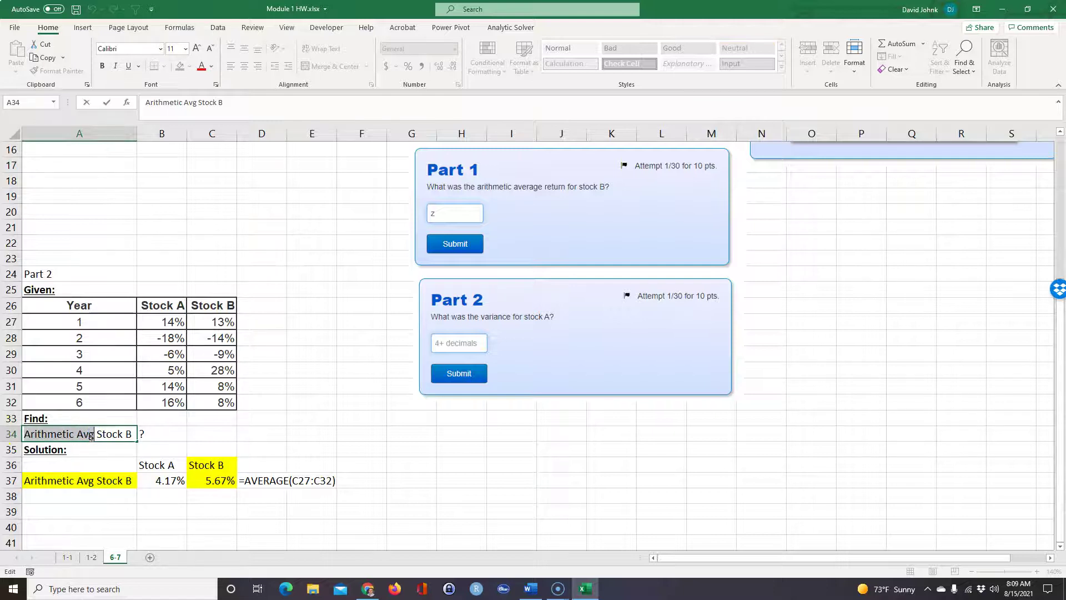
pyautogui.write('VArit')
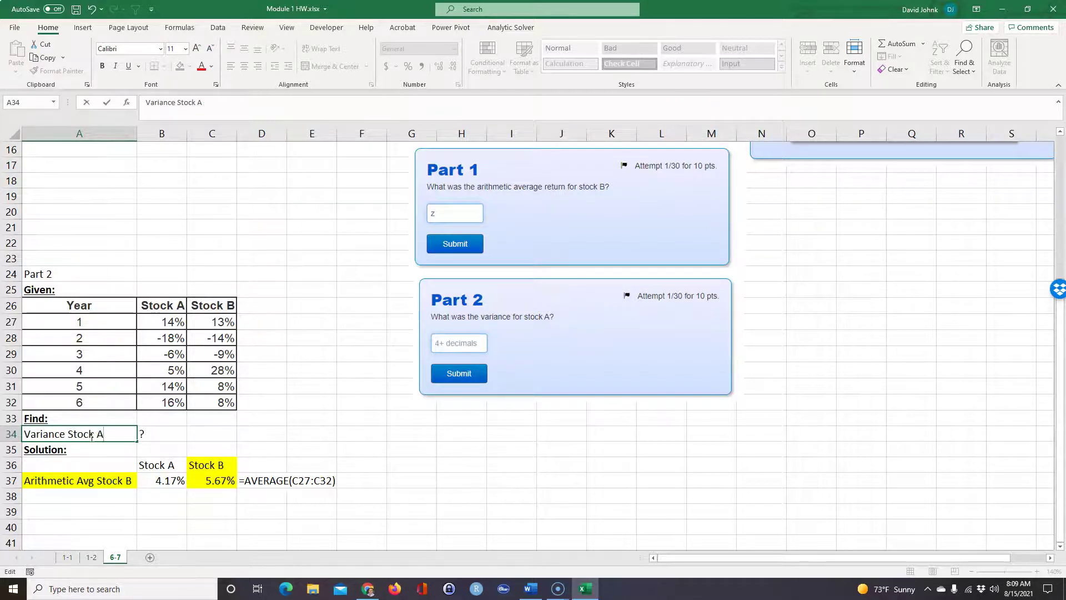
pyautogui.click(35, 495)
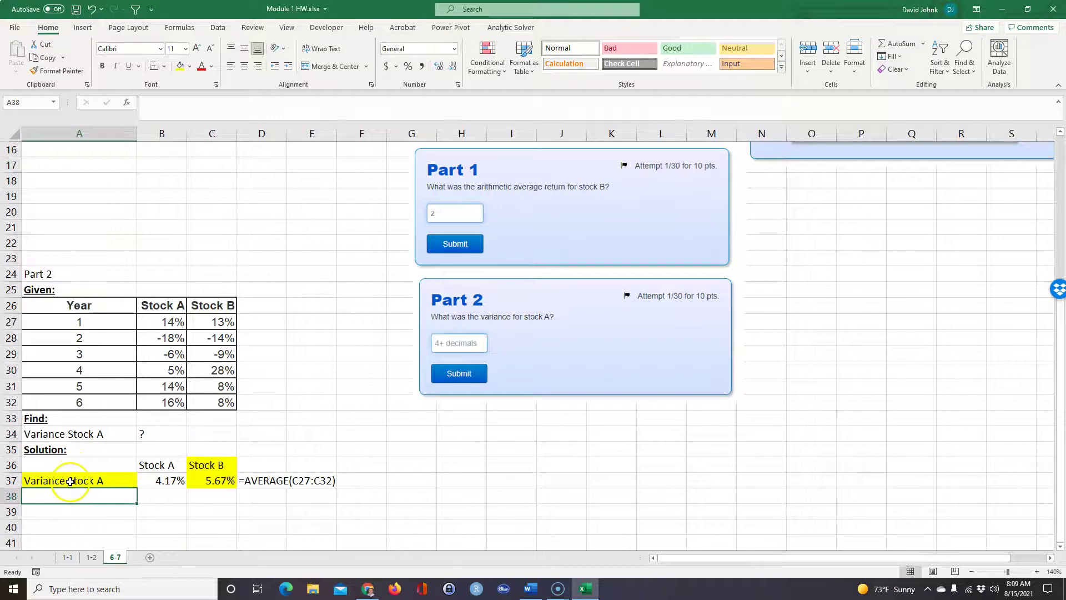
pyautogui.doubleClick(70, 481)
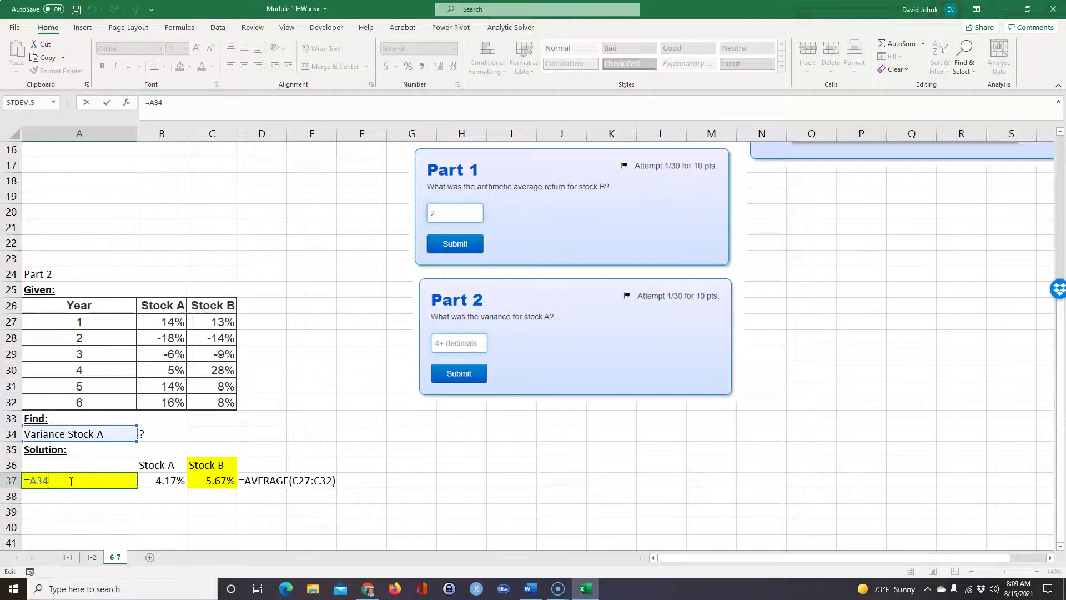
pyautogui.press('Escape')
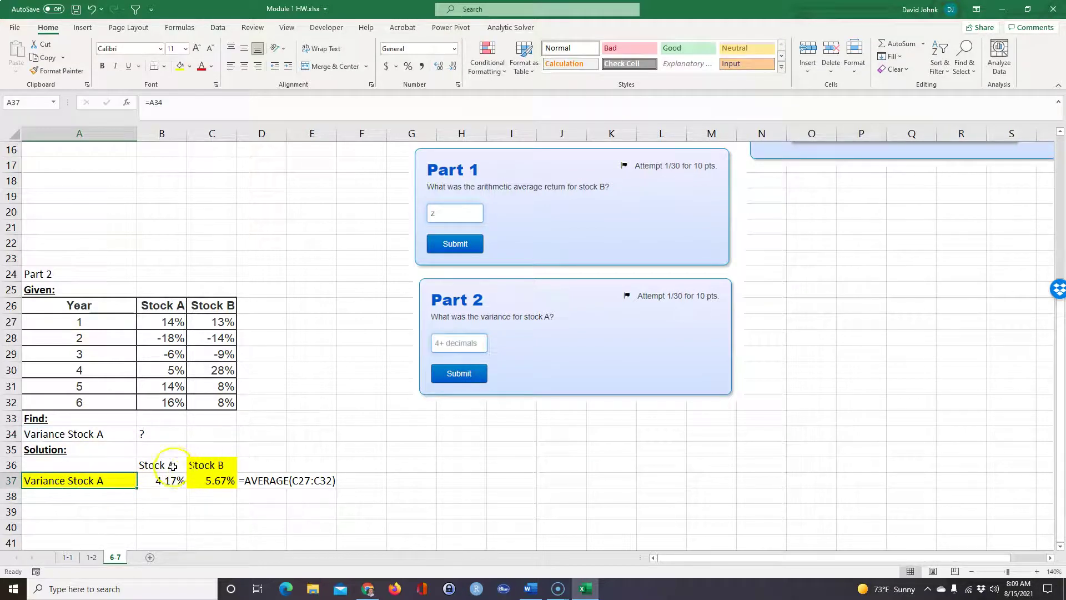
# Step: Copy the unhighlighted formatting of B36:B37 onto C36:C37 to clear the yellow fill from stock B
pyautogui.moveTo(173, 464); pyautogui.dragTo(168, 476)
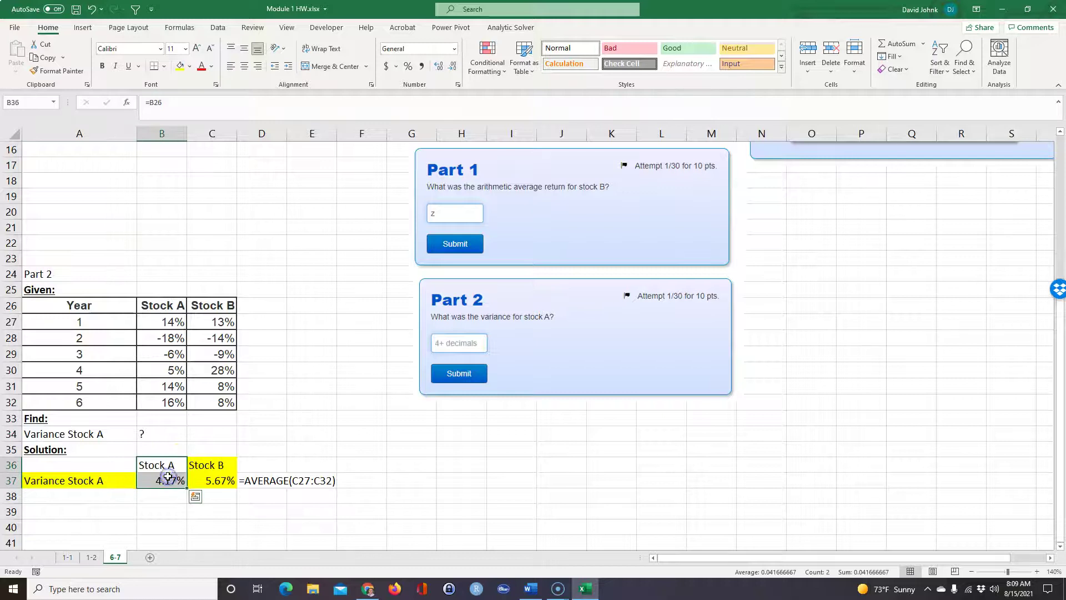
pyautogui.click(58, 70)
pyautogui.click(202, 466)
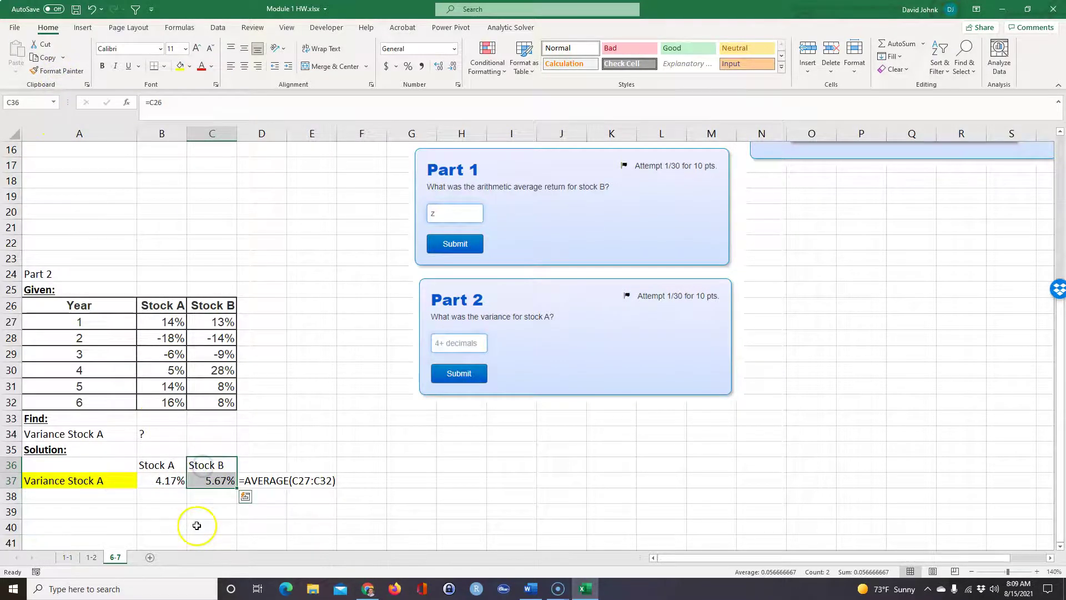
# Step: Begin a new formula in cell B37 in place of the copied stock A average
pyautogui.moveTo(159, 465); pyautogui.dragTo(162, 481)
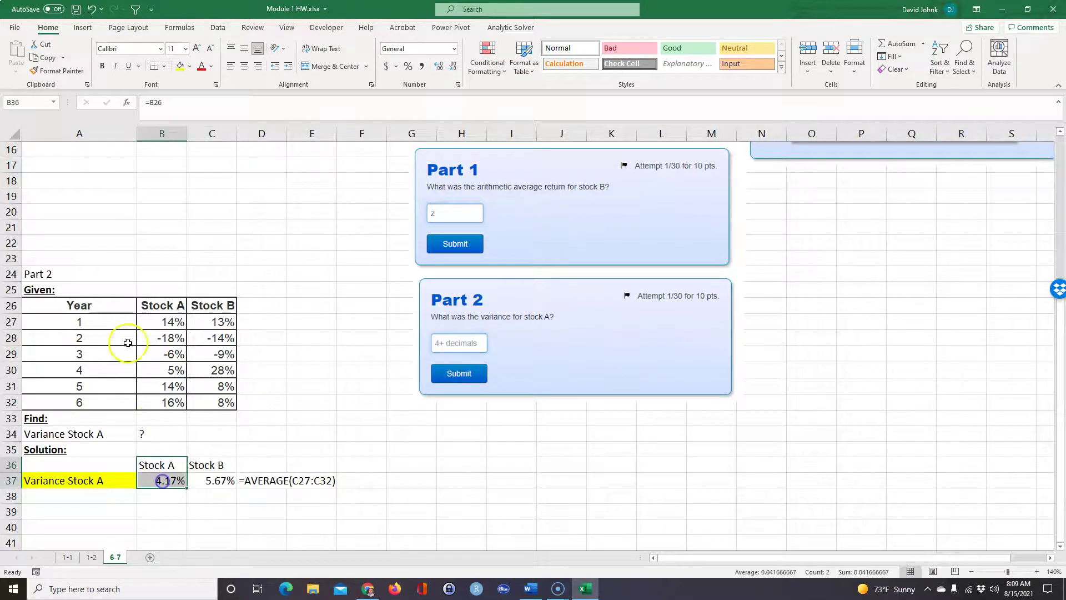
pyautogui.click(124, 528)
pyautogui.click(162, 481)
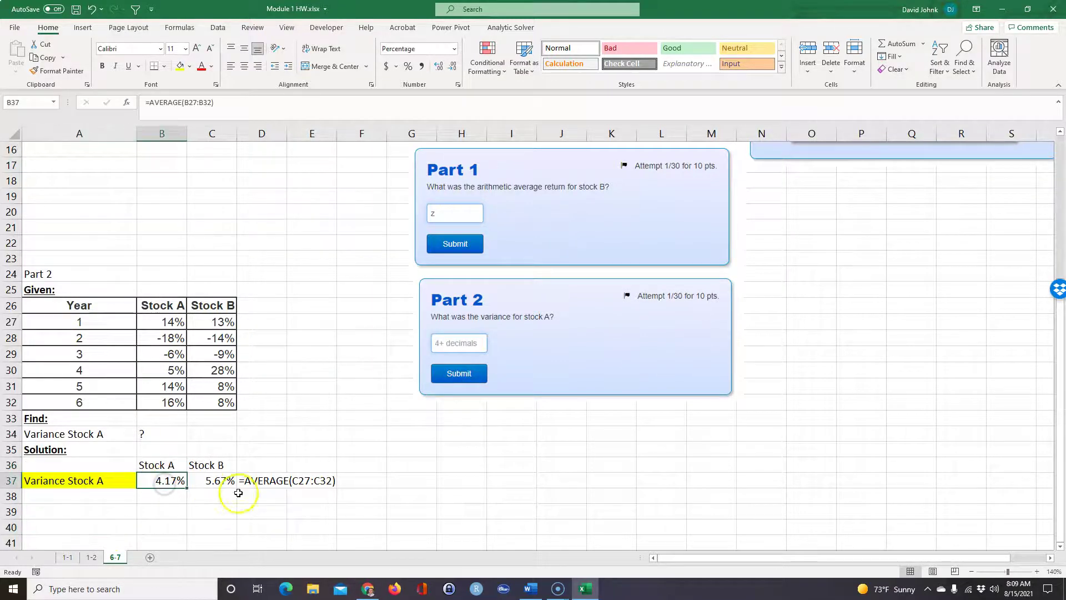
pyautogui.write('=')
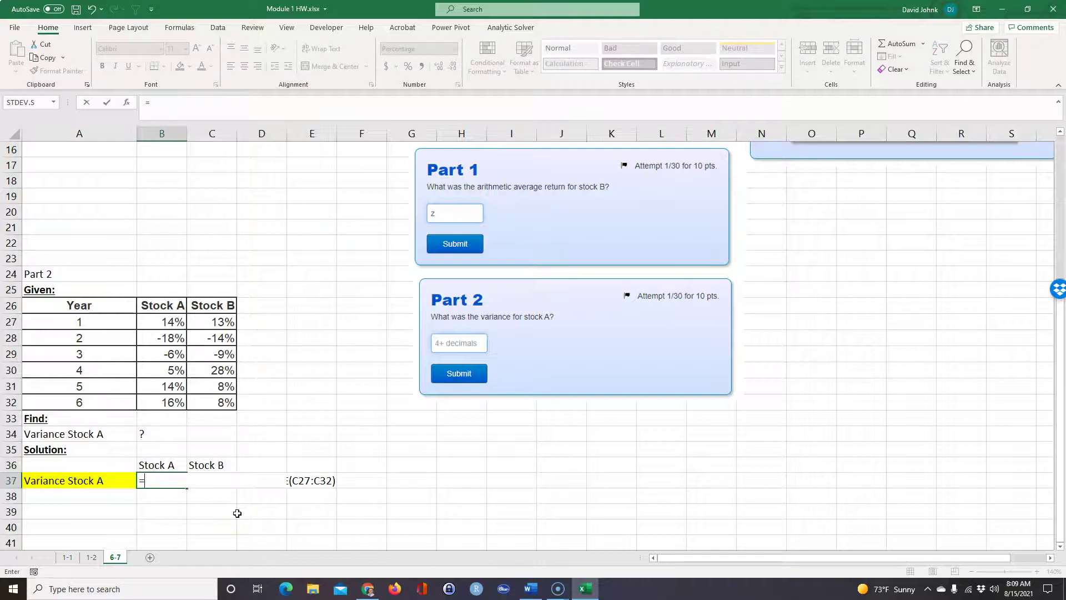
pyautogui.write('variance')
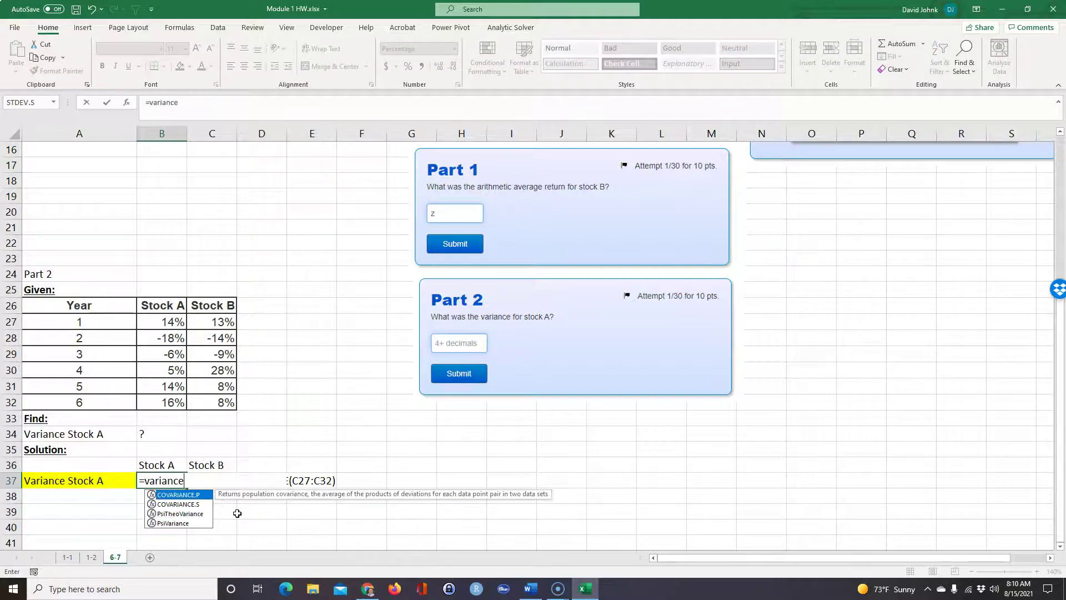
pyautogui.click(179, 504)
pyautogui.doubleClick(180, 504)
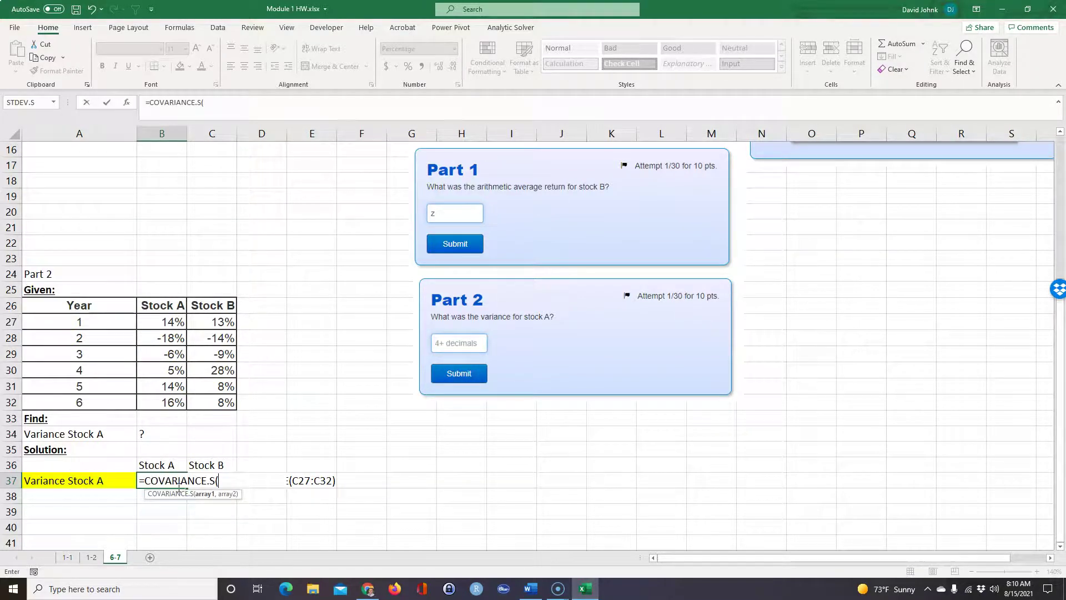
pyautogui.press('BackSpace')
pyautogui.press('BackSpace')
pyautogui.press('BackSpace')
pyautogui.press('BackSpace')
pyautogui.press('BackSpace')
pyautogui.press('BackSpace')
pyautogui.press('BackSpace')
pyautogui.press('BackSpace')
pyautogui.press('BackSpace')
pyautogui.press('BackSpace')
pyautogui.press('BackSpace')
pyautogui.press('BackSpace')
pyautogui.press('BackSpace')
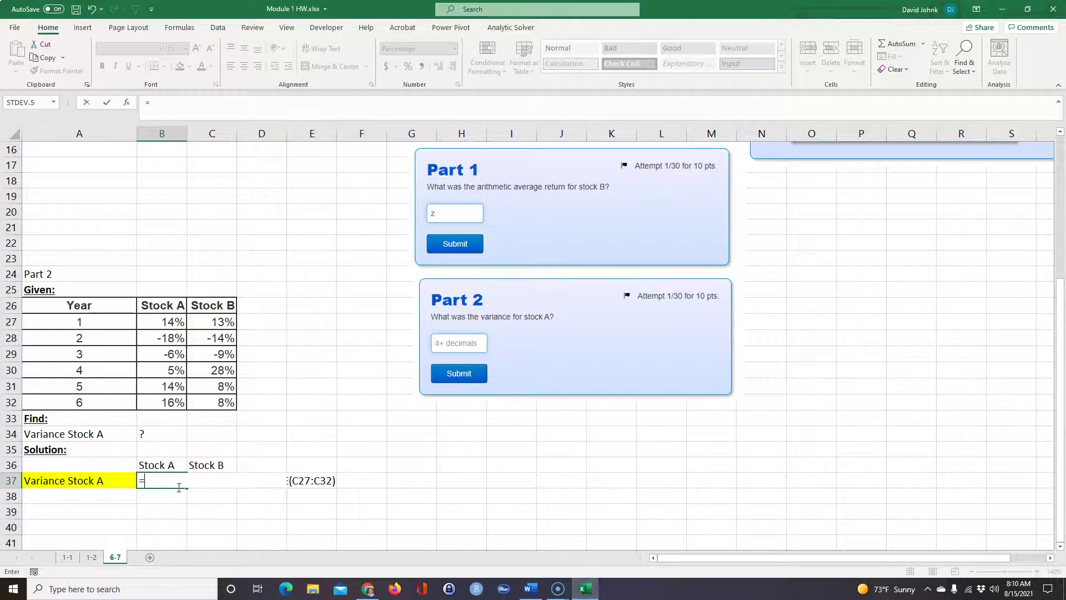
# Step: Complete the formula in B37 as =VAR.S(B27:B32) to calculate the sample variance for stock A
pyautogui.write('var')
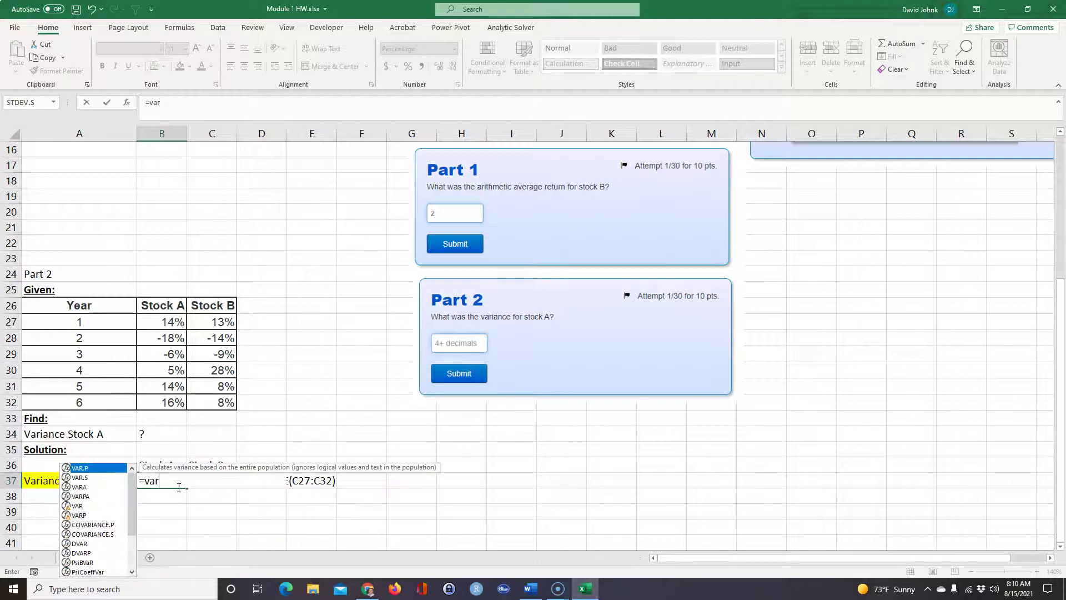
pyautogui.write('i')
pyautogui.press('BackSpace')
pyautogui.doubleClick(83, 479)
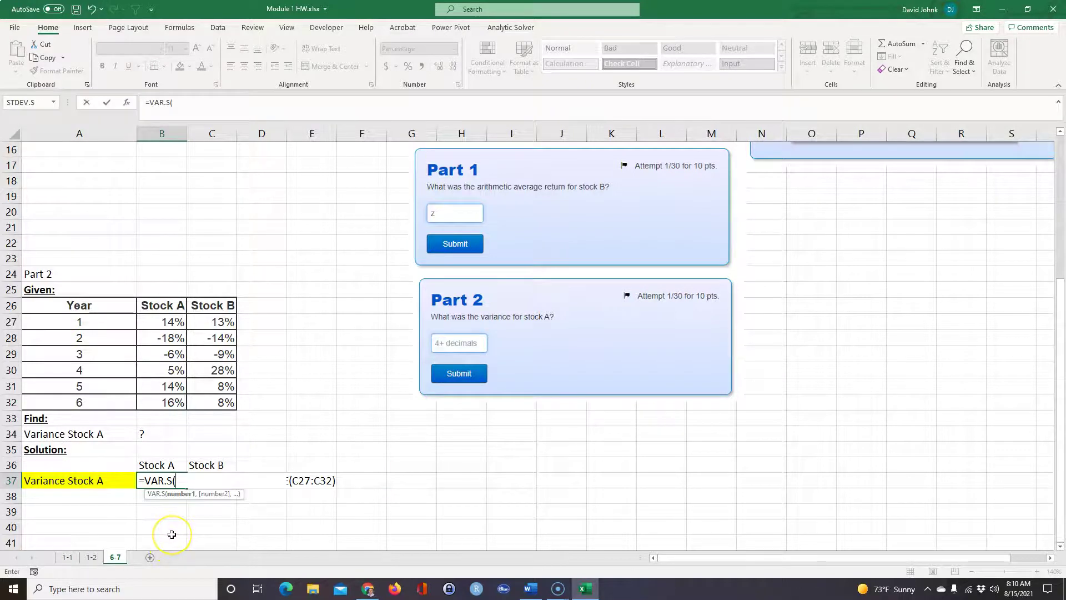
pyautogui.moveTo(158, 321); pyautogui.dragTo(176, 401)
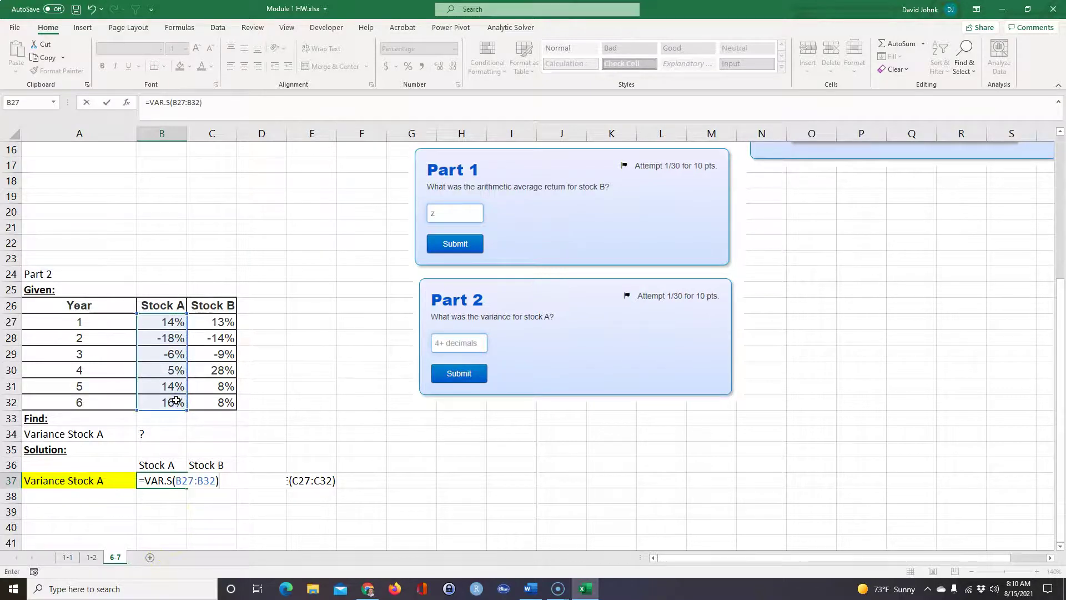
pyautogui.press('Return')
# Step: Highlight the stock A heading and variance in B36:B37 with yellow fill
pyautogui.click(159, 480)
pyautogui.moveTo(159, 465); pyautogui.dragTo(165, 481)
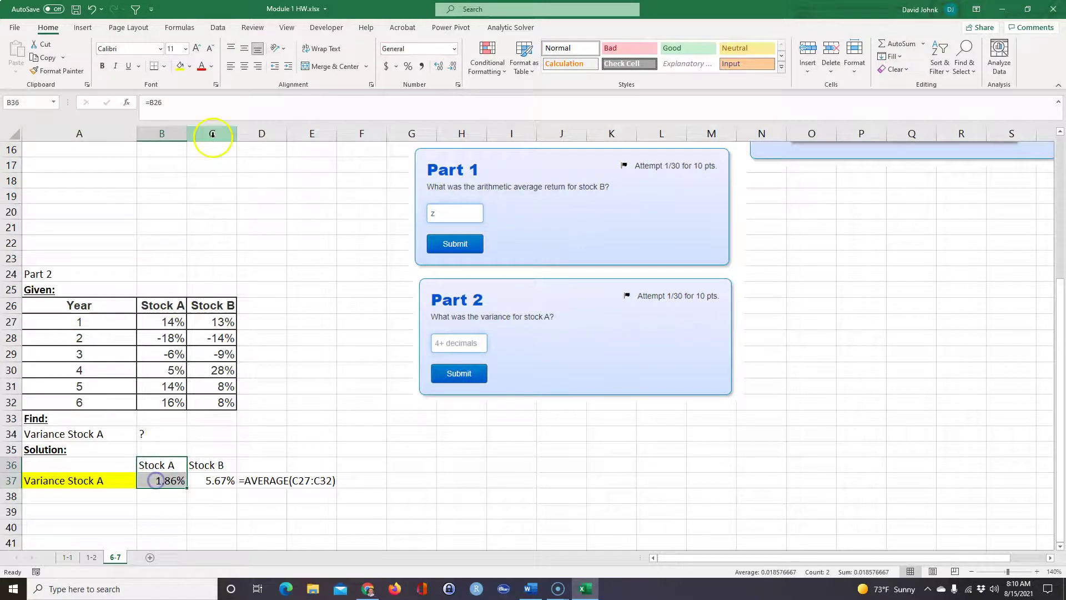
pyautogui.click(179, 66)
# Step: Fill the variance formula from B37 across into C37 for stock B
pyautogui.click(172, 481)
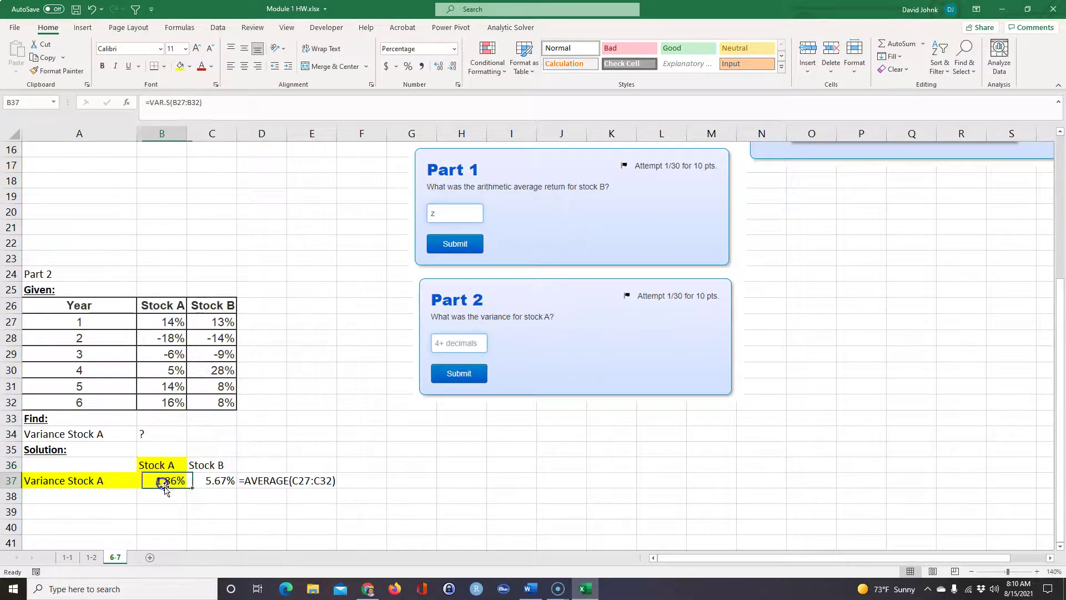
pyautogui.moveTo(187, 491); pyautogui.dragTo(214, 486)
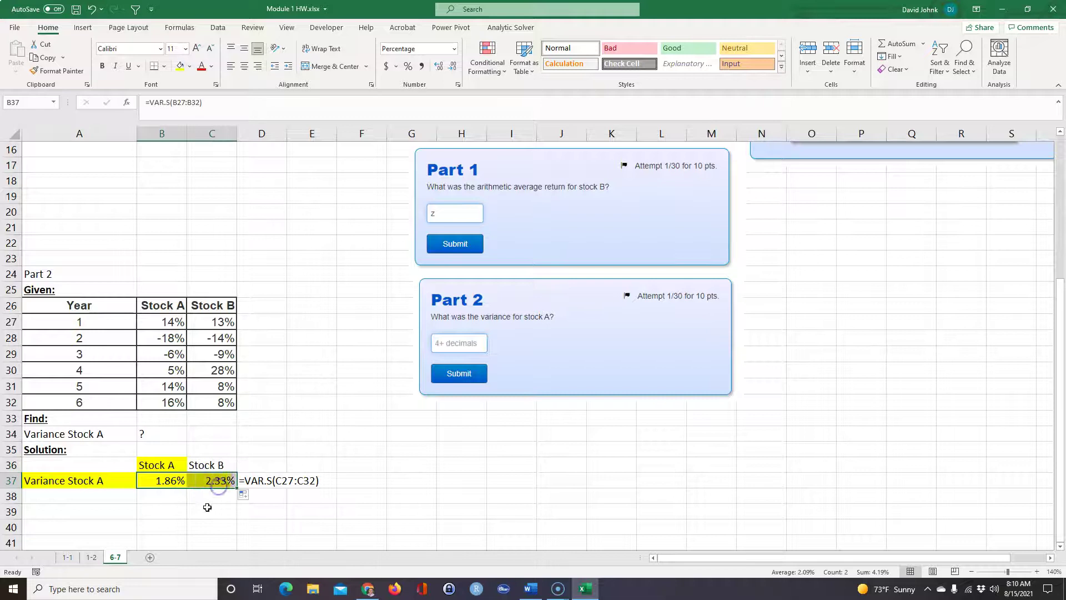
pyautogui.click(214, 482)
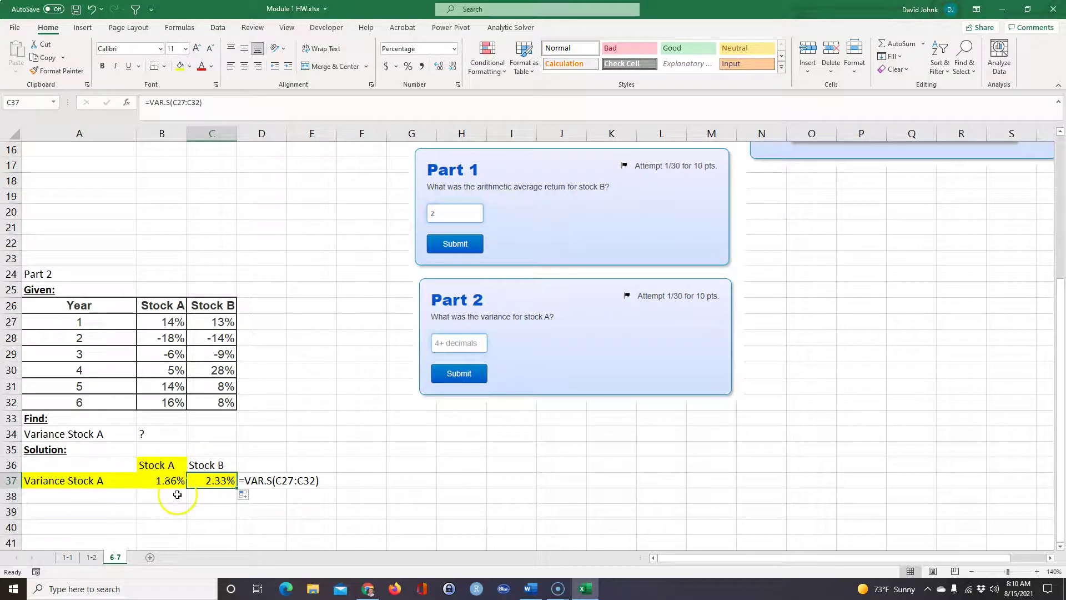
# Step: Try to clear the yellow fill from C37 by copying the formatting of B13 onto it
pyautogui.scroll(2, 199, 505)
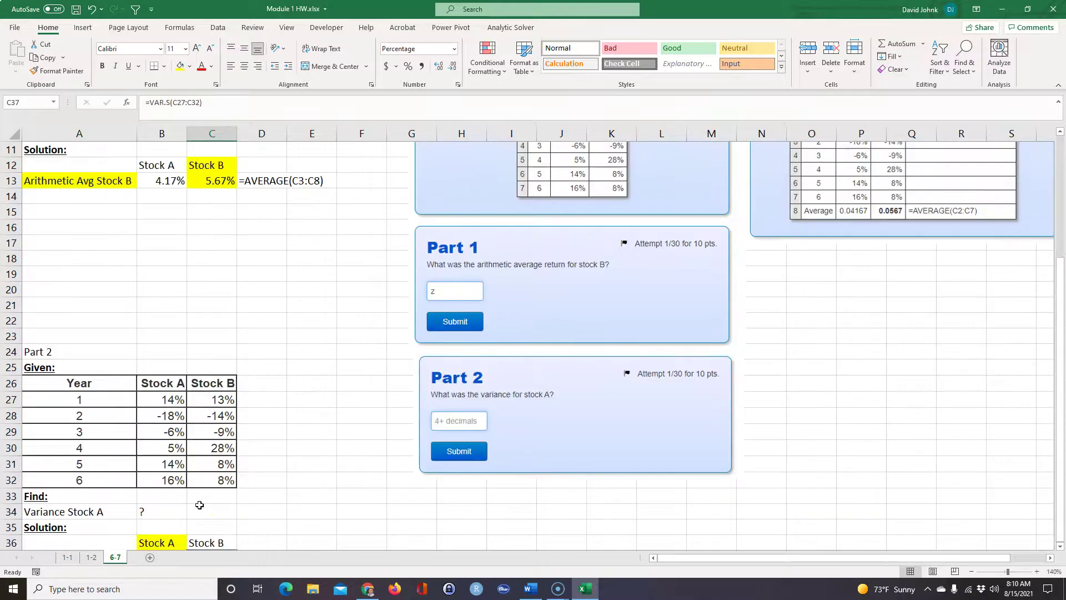
pyautogui.click(162, 196)
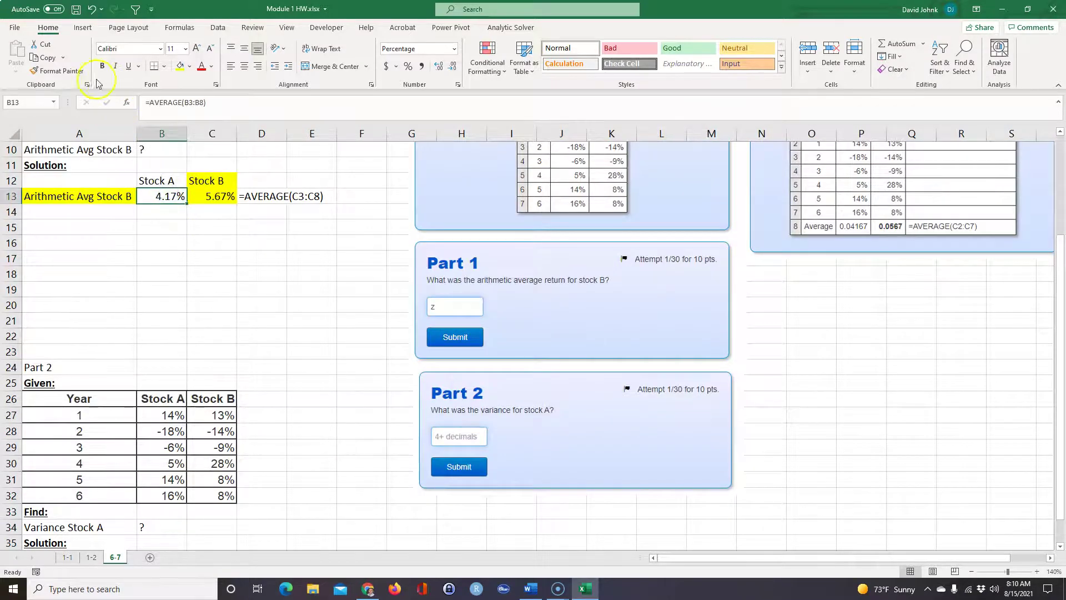
pyautogui.click(61, 71)
pyautogui.scroll(-2, 248, 306)
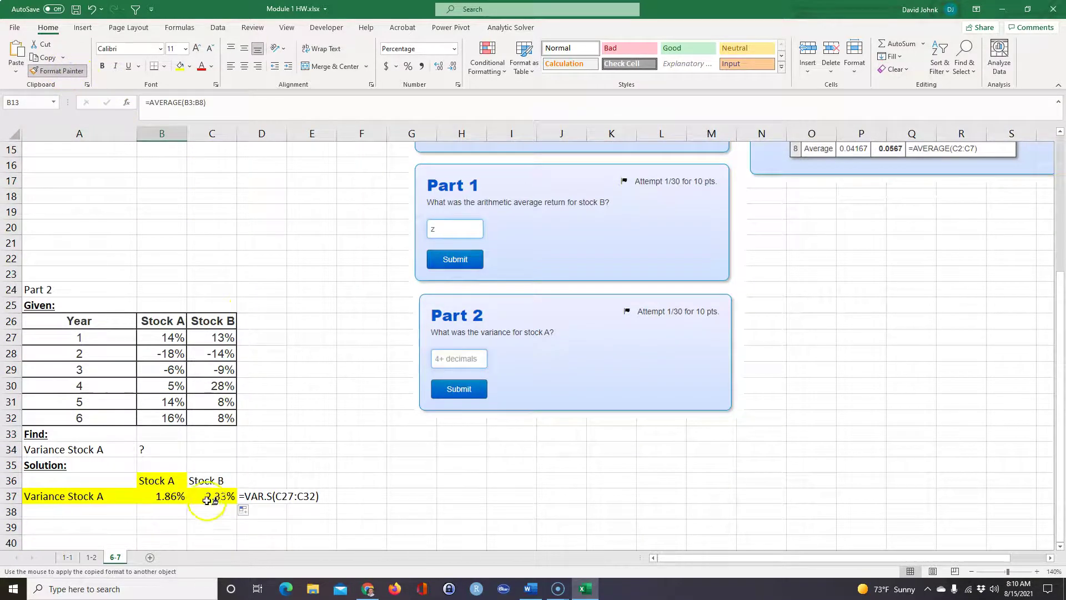
pyautogui.click(207, 496)
pyautogui.click(209, 528)
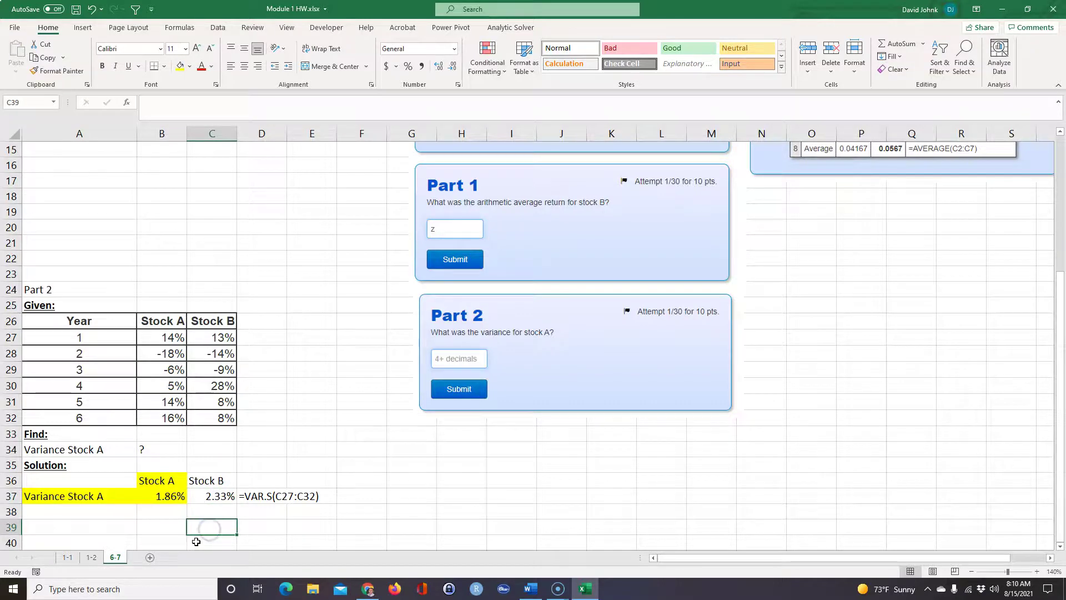
pyautogui.click(211, 496)
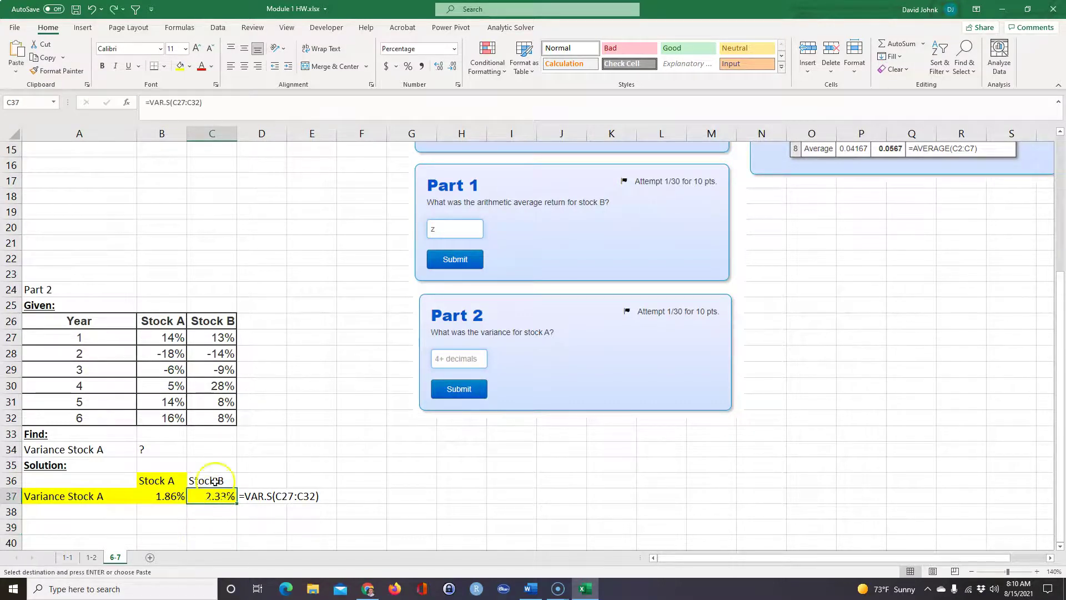
# Step: Remove the yellow fill from stock B's variance in C37 by setting it to No Fill
pyautogui.click(183, 67)
pyautogui.click(190, 67)
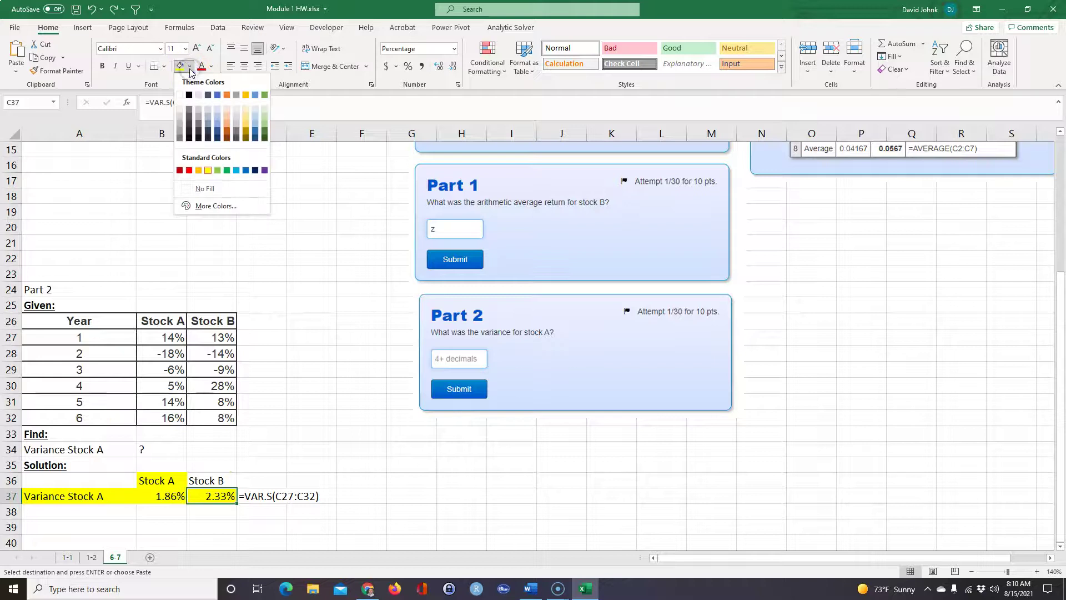
pyautogui.click(184, 96)
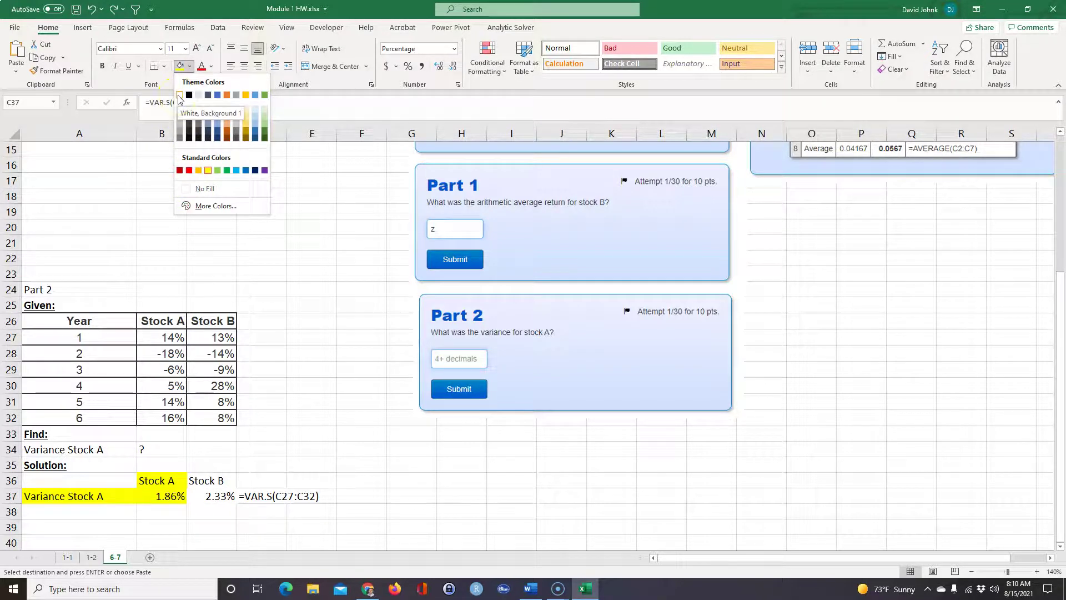
pyautogui.click(188, 190)
pyautogui.click(314, 339)
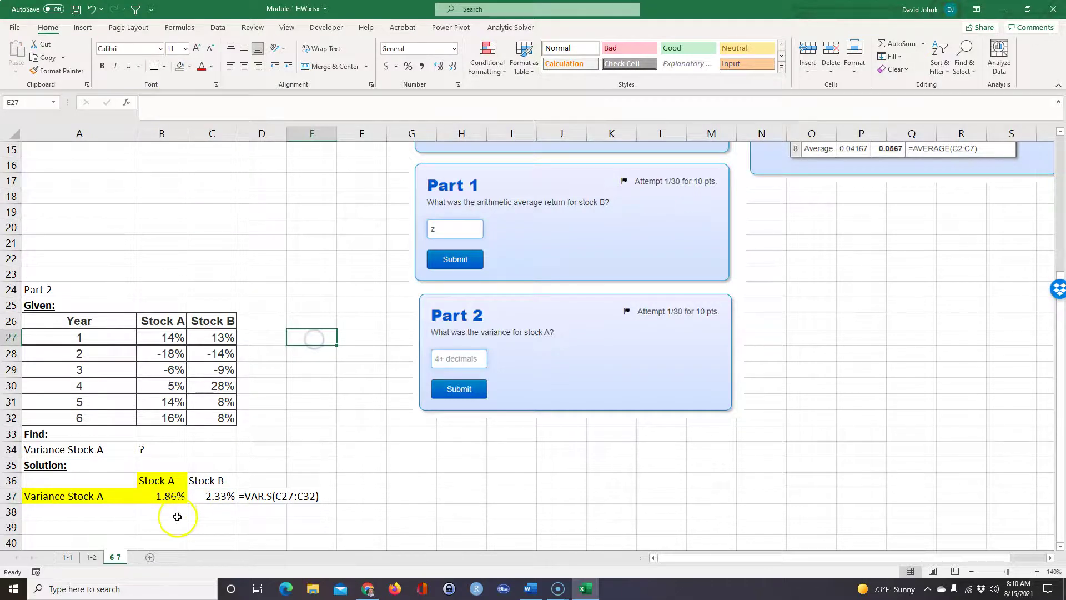
# Step: Copy stock A's variance from B37 and submit it in Accepi as the Part 2 answer, 1.86%
pyautogui.scroll(1, 189, 511)
pyautogui.scroll(-1, 238, 443)
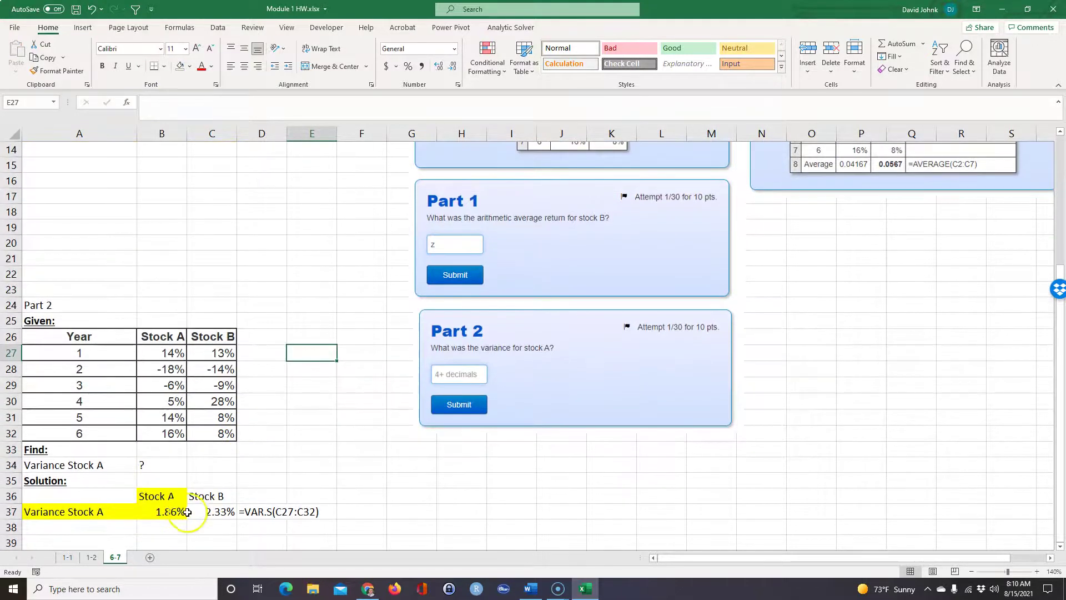
pyautogui.click(173, 511)
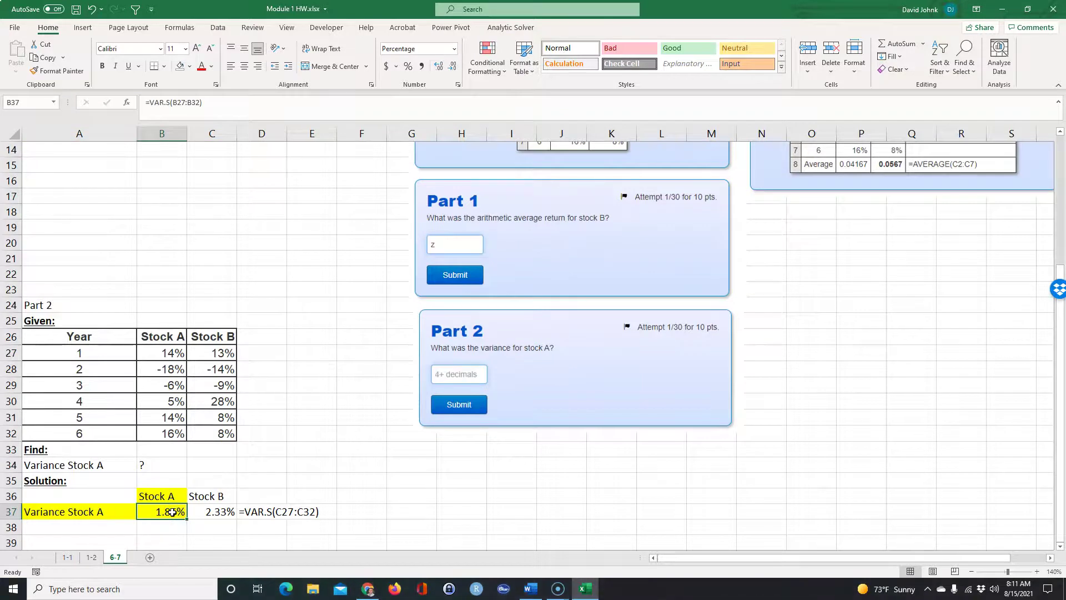
pyautogui.hotkey('ctrl', 'c')
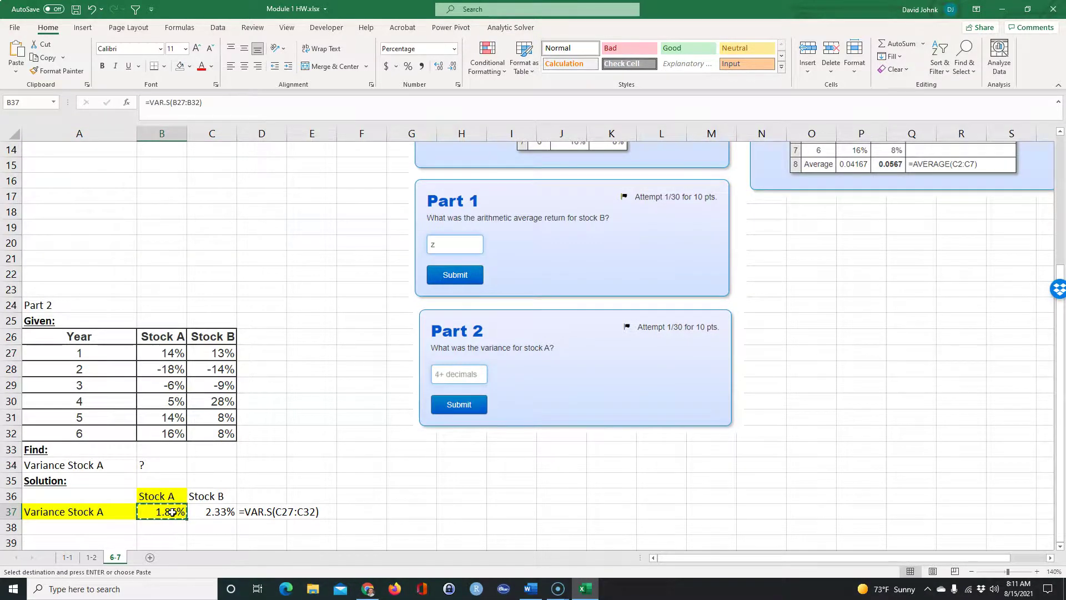
pyautogui.hotkey('alt', 'Tab')
pyautogui.click(245, 482)
pyautogui.hotkey('ctrl', 'v')
pyautogui.click(248, 509)
# Step: Copy stock B's variance from C37 in Excel and submit it in Accepi as the Part 3 answer, 2.33%
pyautogui.scroll(-1, 365, 479)
pyautogui.scroll(-2, 372, 459)
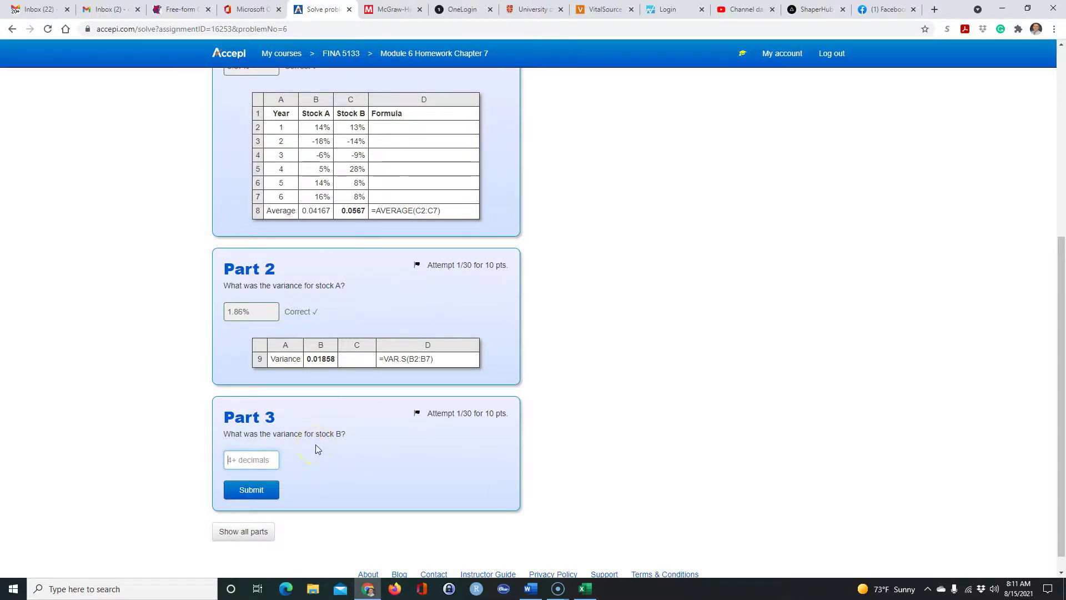
pyautogui.hotkey('alt', 'Tab')
pyautogui.click(210, 512)
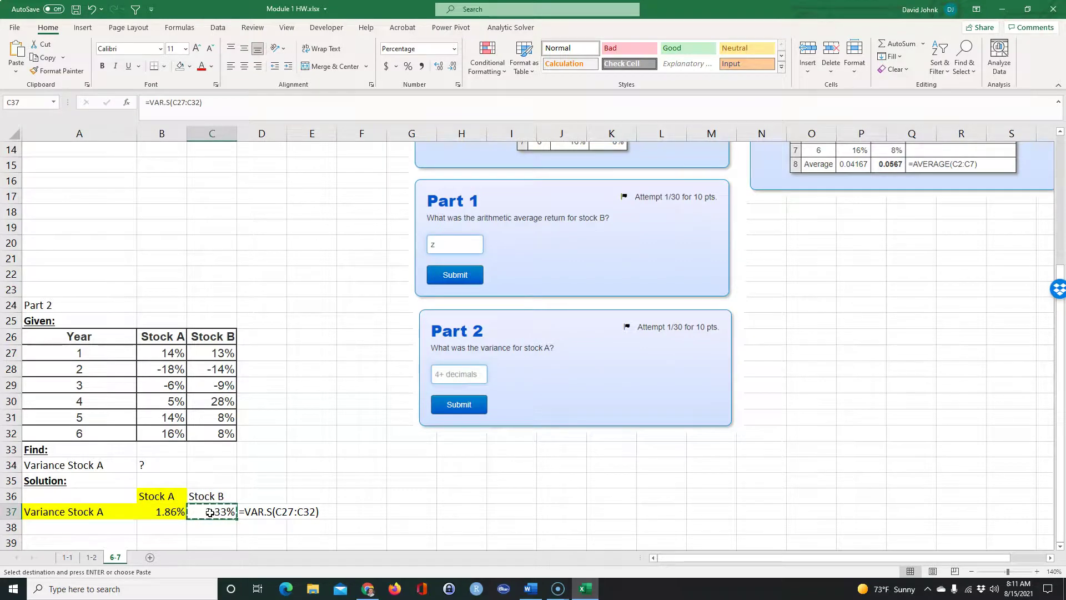
pyautogui.hotkey('alt', 'Tab')
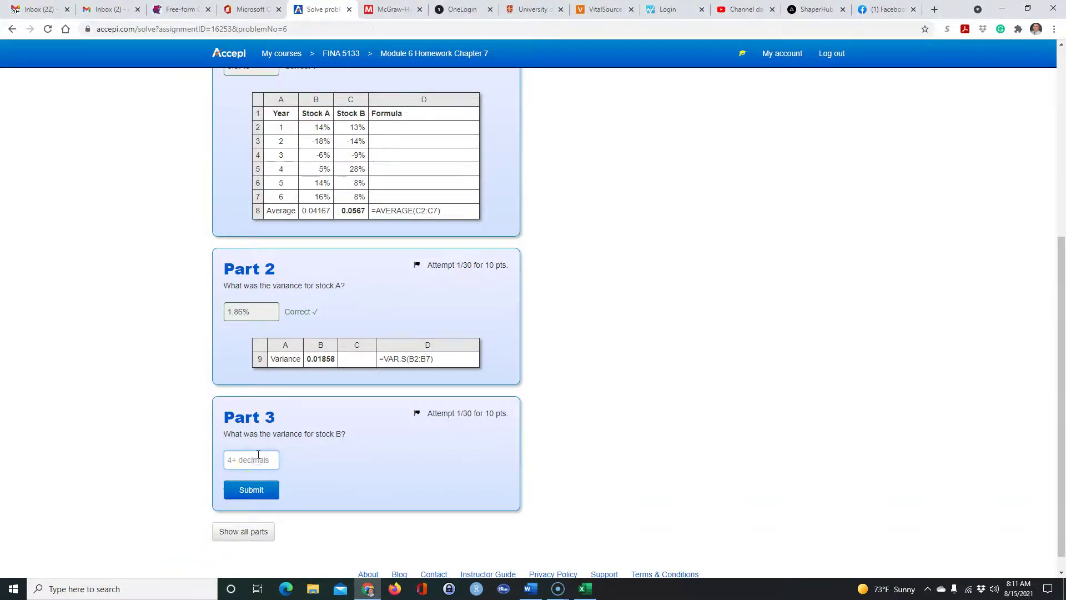
pyautogui.click(255, 482)
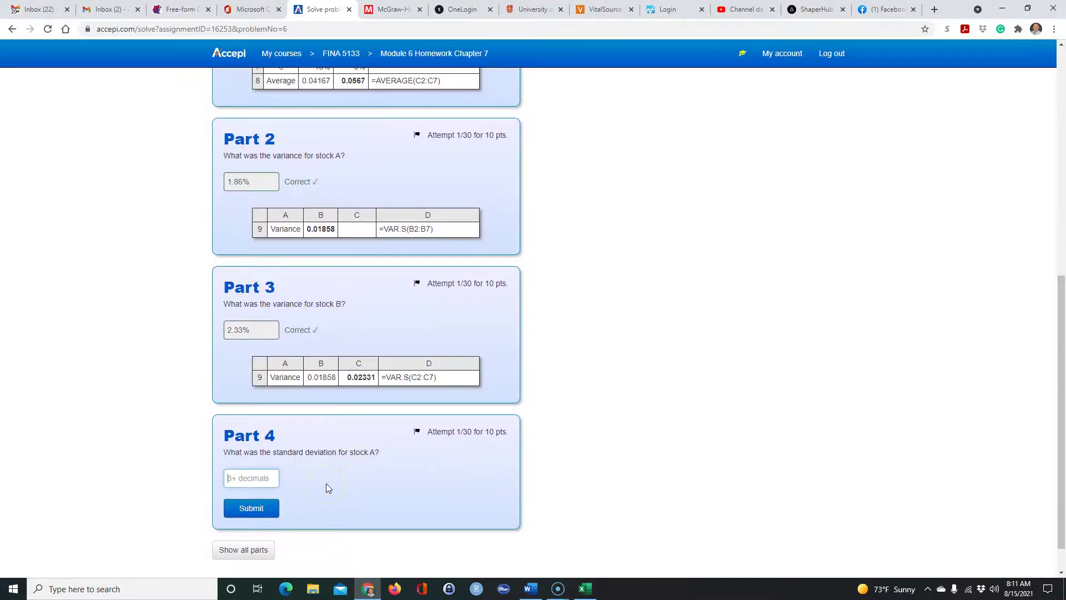
# Step: Switch to Excel and review the Part 1 average and Part 2 variance solutions on the 6-7 worksheet
pyautogui.hotkey('alt', 'Tab')
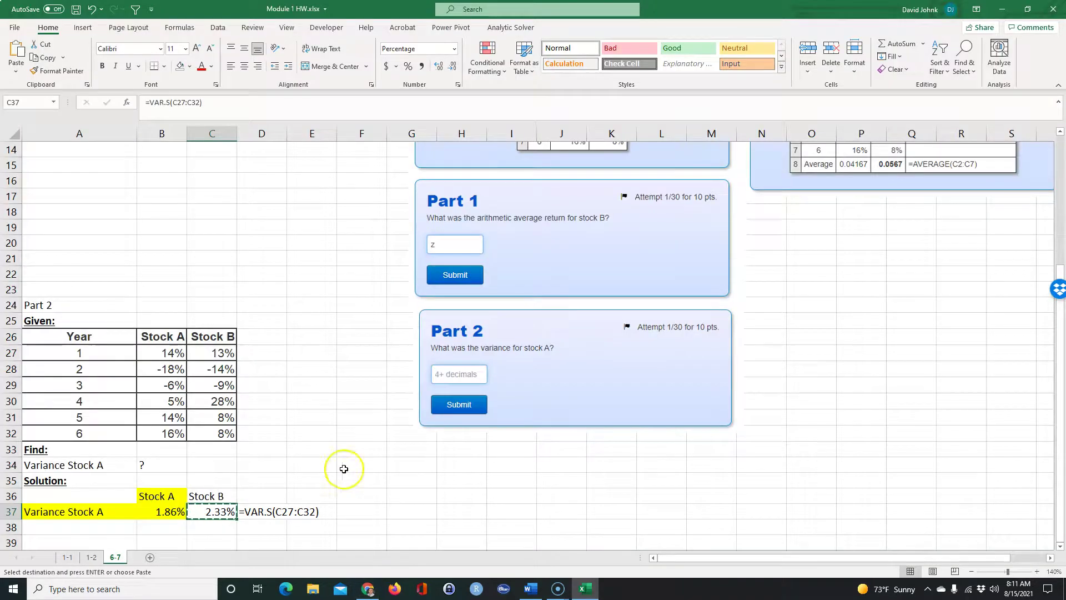
pyautogui.scroll(5, 338, 446)
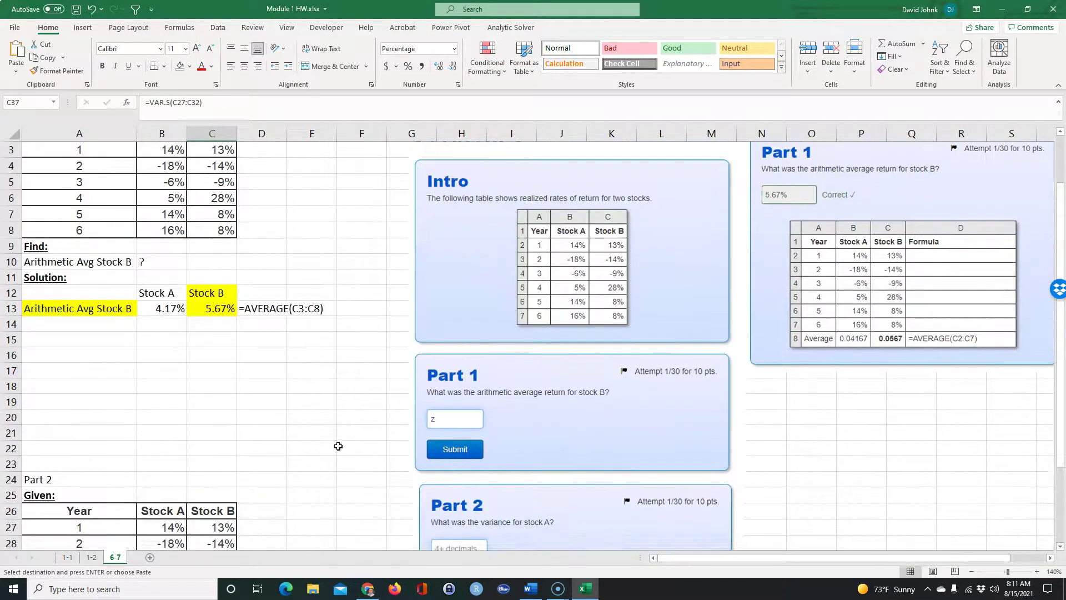
pyautogui.scroll(-5, 339, 446)
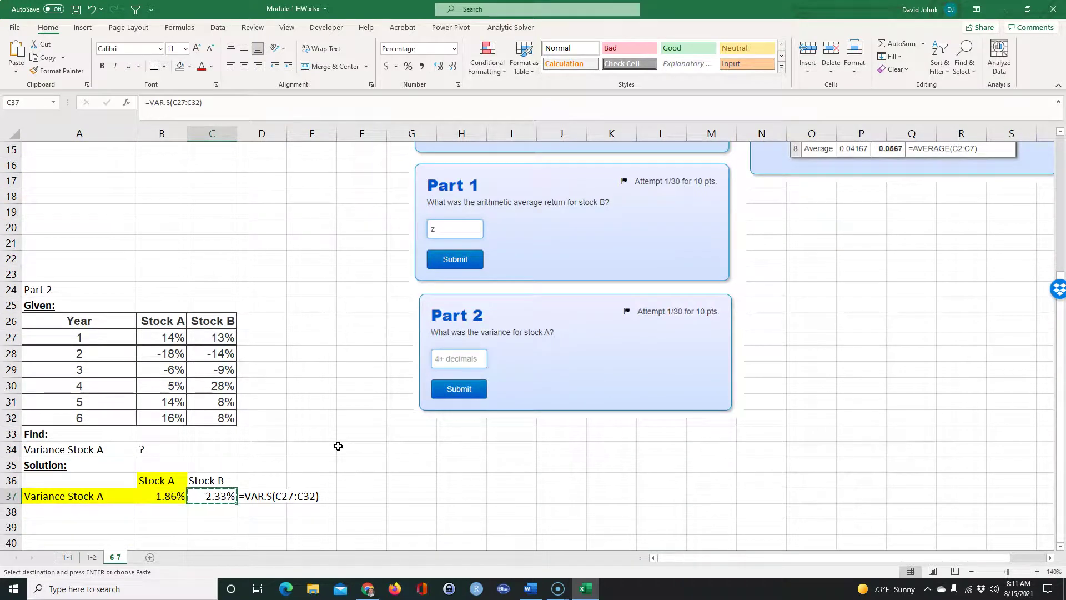
pyautogui.scroll(5, 338, 446)
pyautogui.scroll(-2, 339, 446)
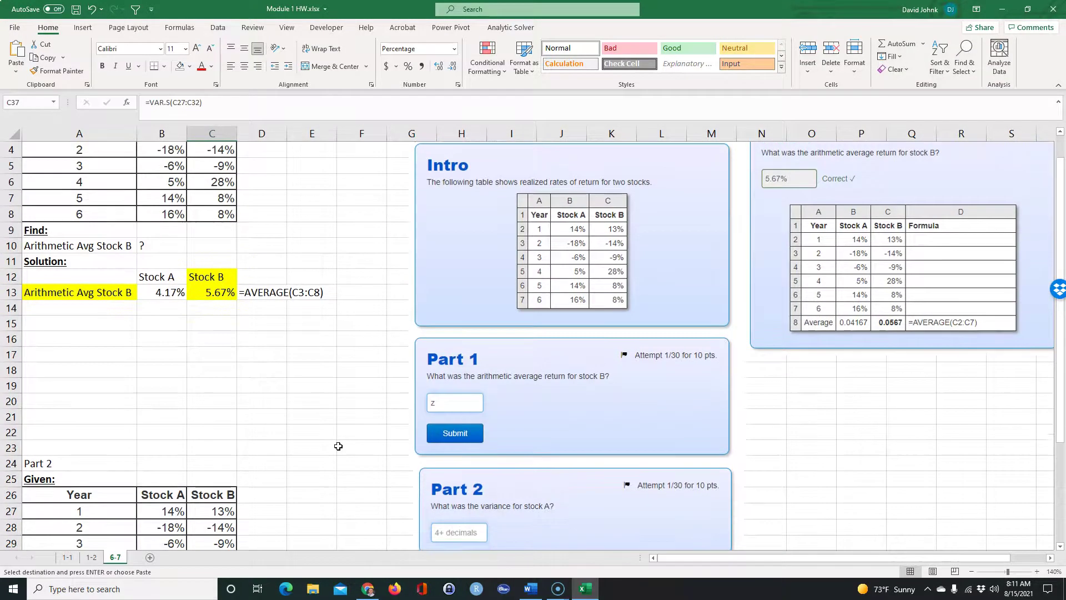
pyautogui.scroll(2, 338, 446)
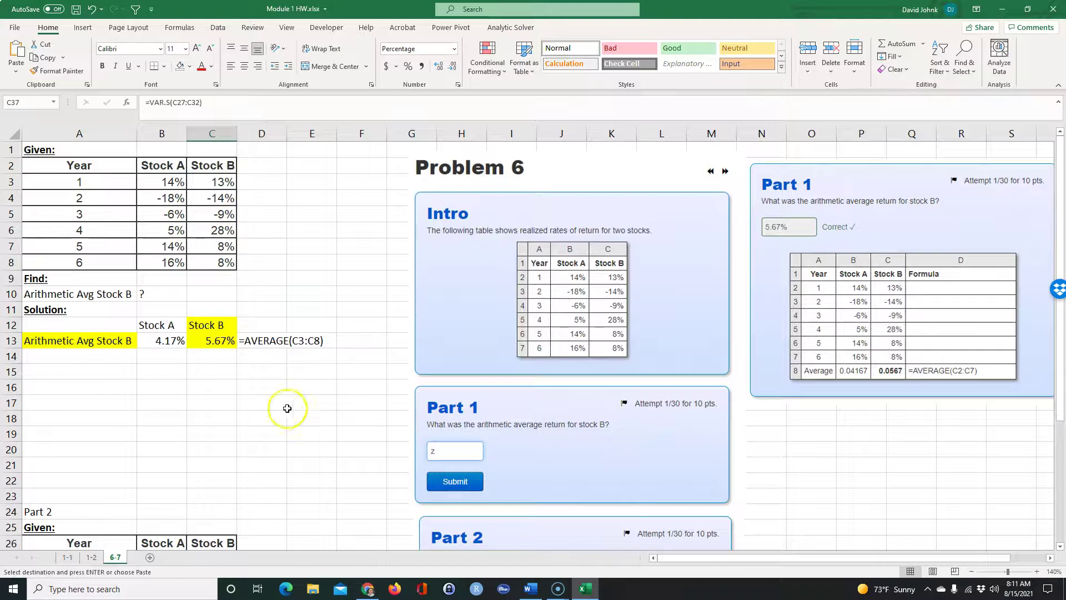
pyautogui.scroll(-5, 293, 394)
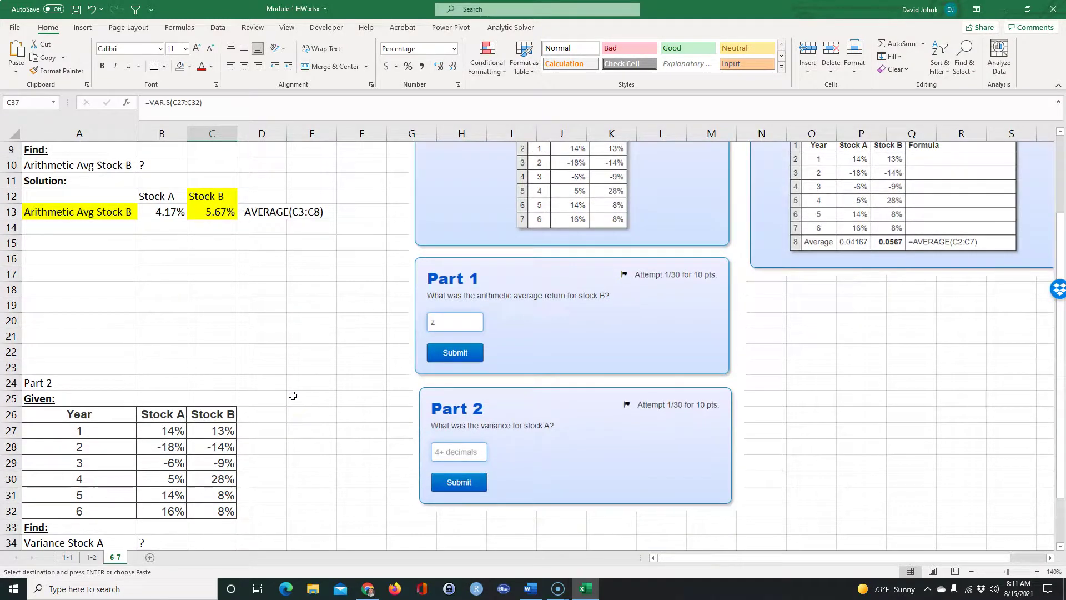
pyautogui.moveTo(219, 481); pyautogui.dragTo(214, 501)
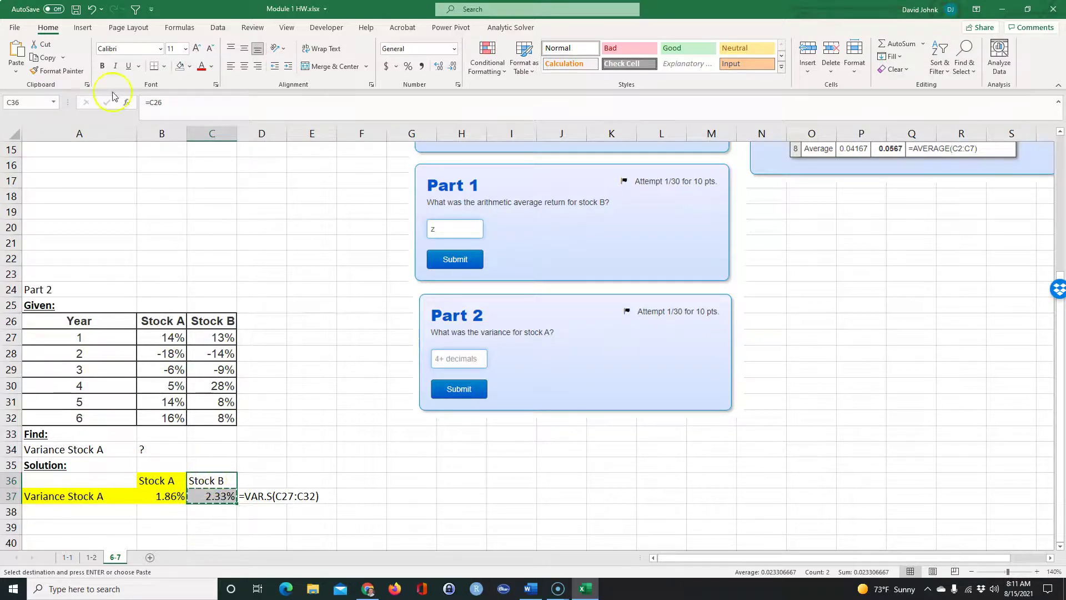
pyautogui.click(189, 66)
pyautogui.click(208, 171)
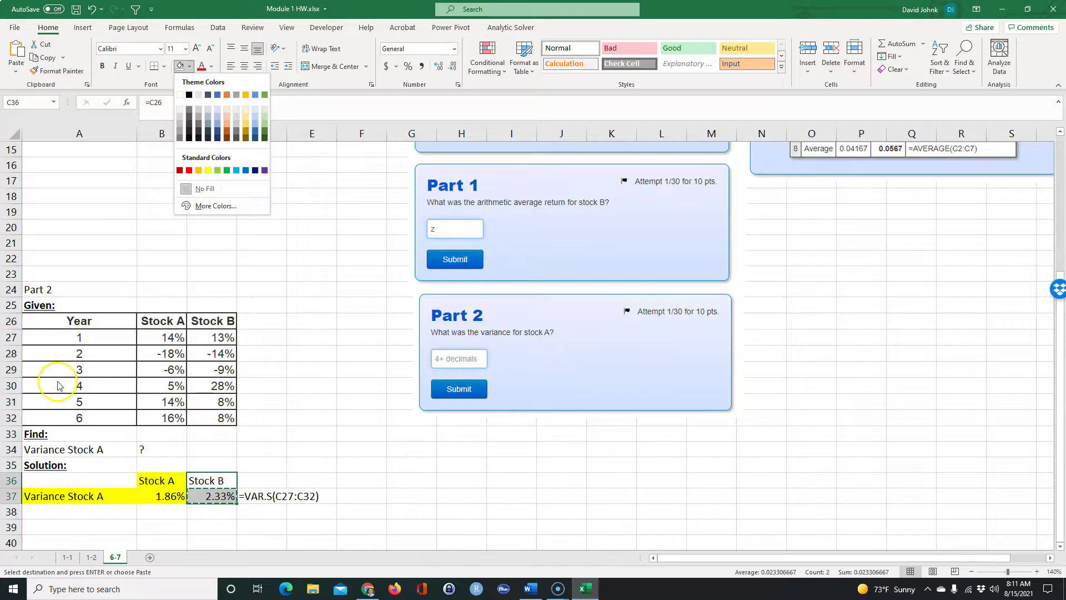
pyautogui.scroll(2, 315, 309)
pyautogui.scroll(2, 315, 309)
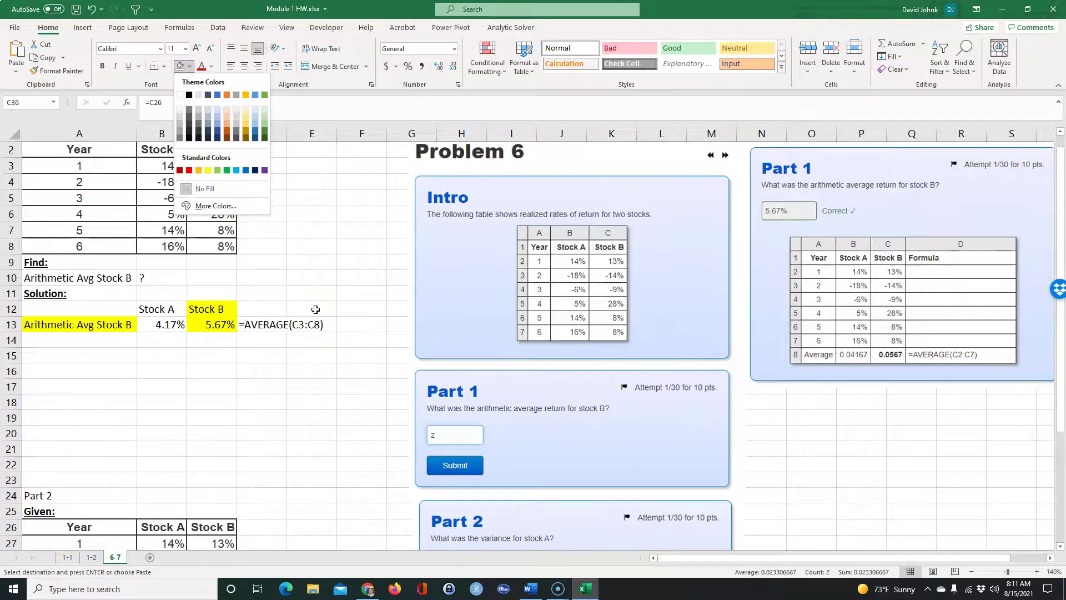
pyautogui.scroll(-4, 315, 309)
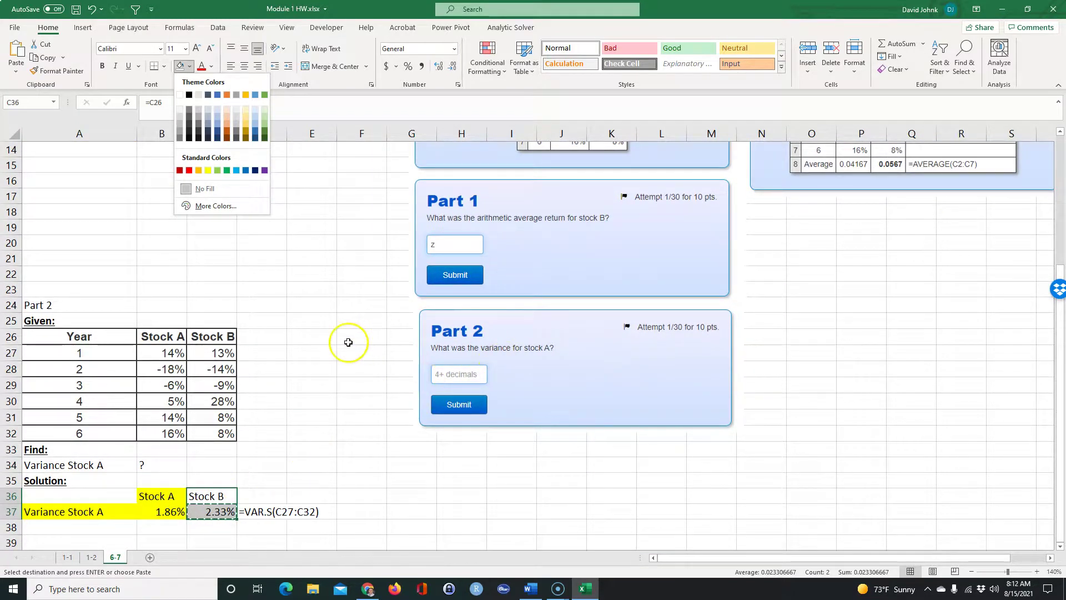
pyautogui.press('Escape')
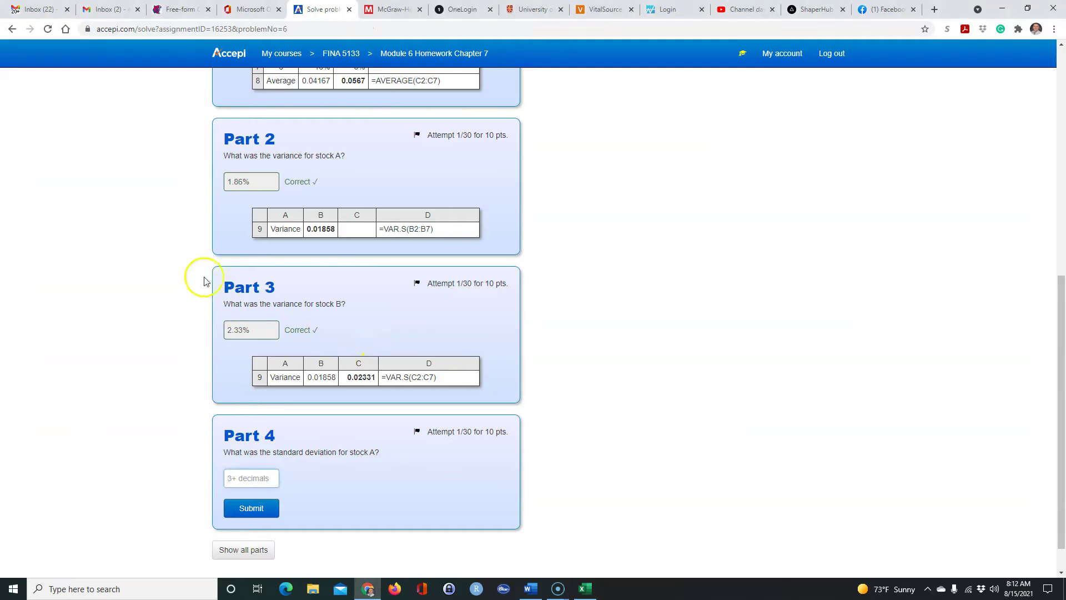
# Step: Capture a screen snip of the Part 3 and Part 4 question boxes on the Accepi page
pyautogui.click(202, 270)
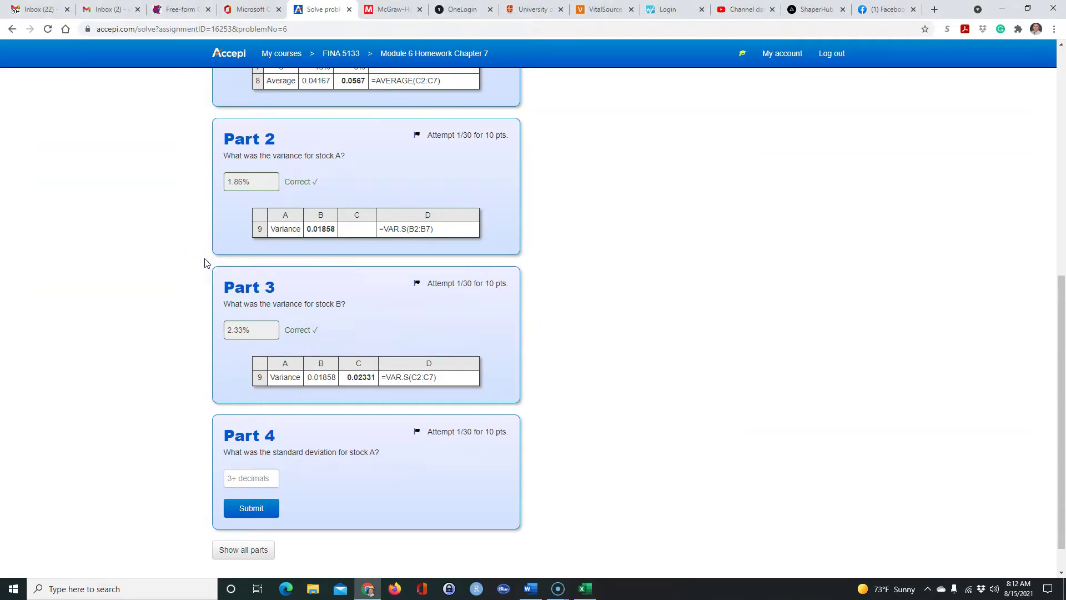
pyautogui.press('super+shift+s')
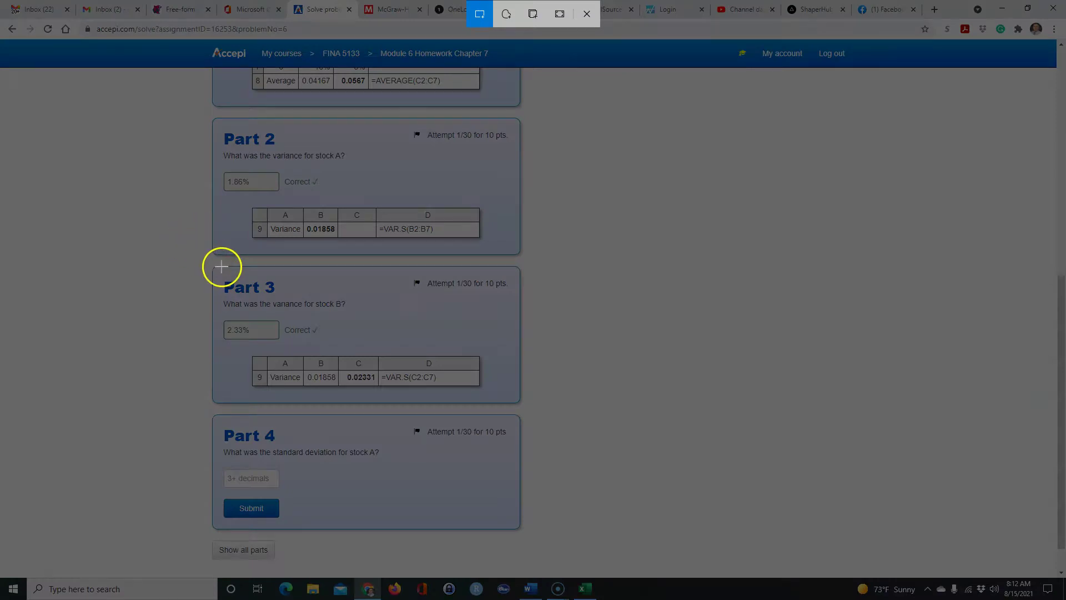
pyautogui.moveTo(204, 262)
pyautogui.mouseDown()
pyautogui.moveTo(405, 464)
pyautogui.moveTo(530, 541)
pyautogui.mouseUp()
# Step: Paste the snip into the 6-7 worksheet in Excel, shrink it, and align it directly below the Part 2 picture
pyautogui.hotkey('alt', 'Tab')
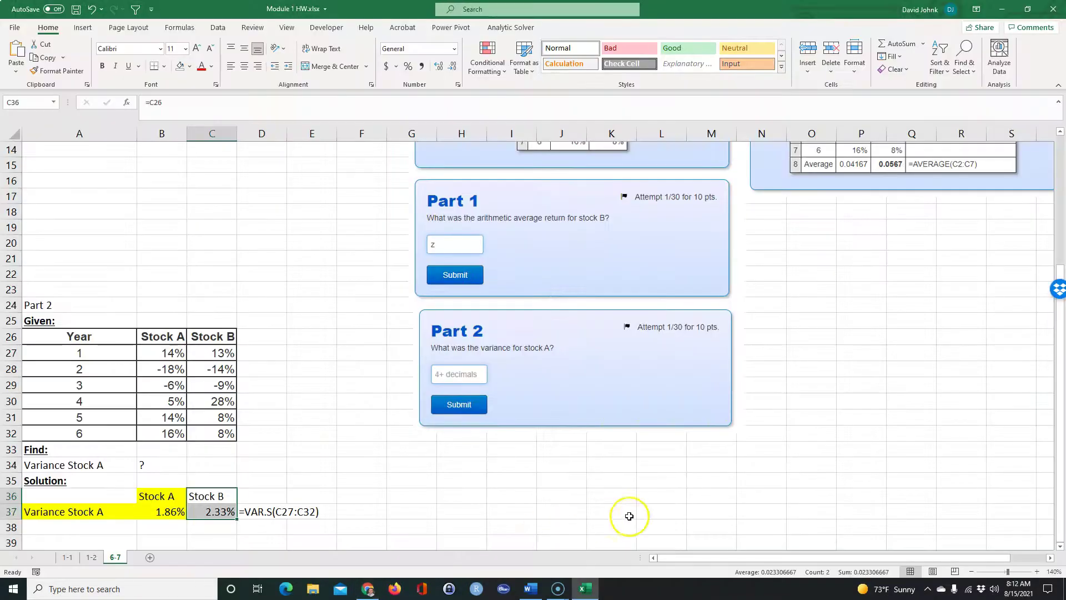
pyautogui.click(453, 444)
pyautogui.hotkey('ctrl', 'v')
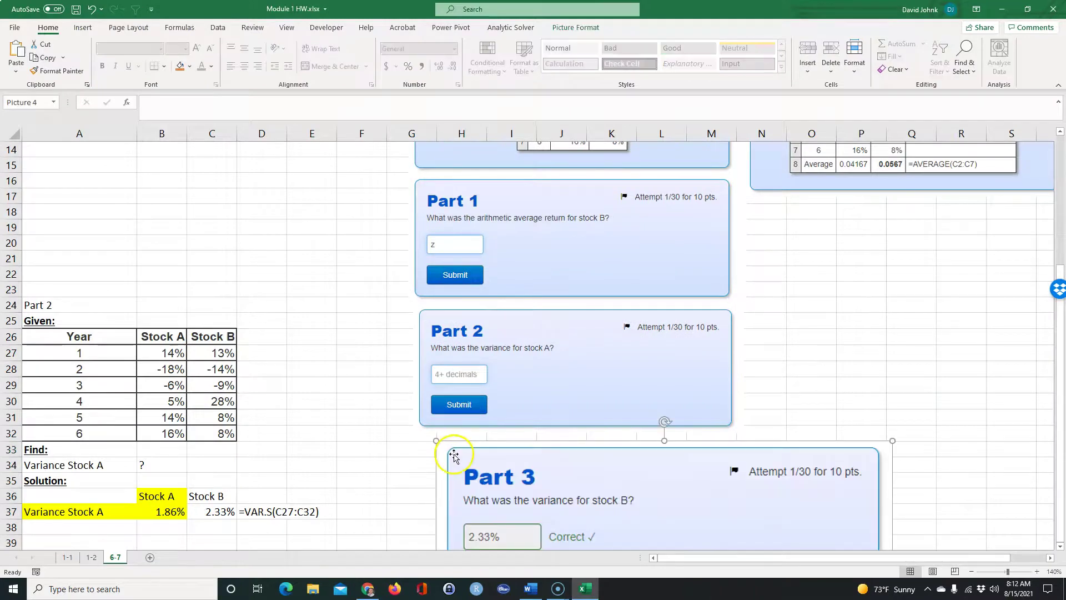
pyautogui.scroll(-2, 452, 448)
pyautogui.moveTo(435, 362); pyautogui.dragTo(593, 488)
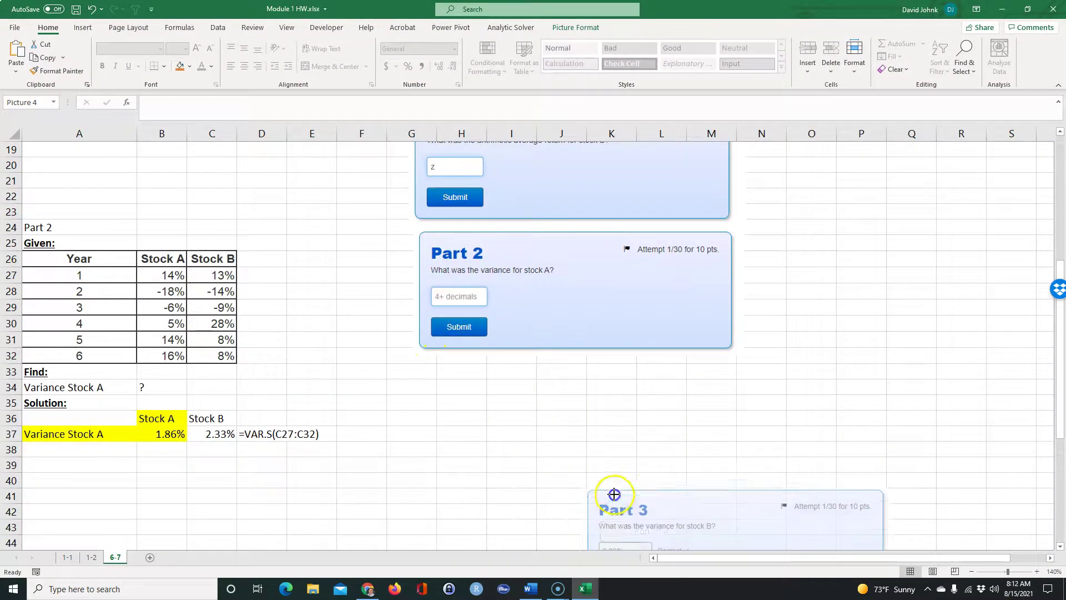
pyautogui.moveTo(661, 483); pyautogui.dragTo(490, 369)
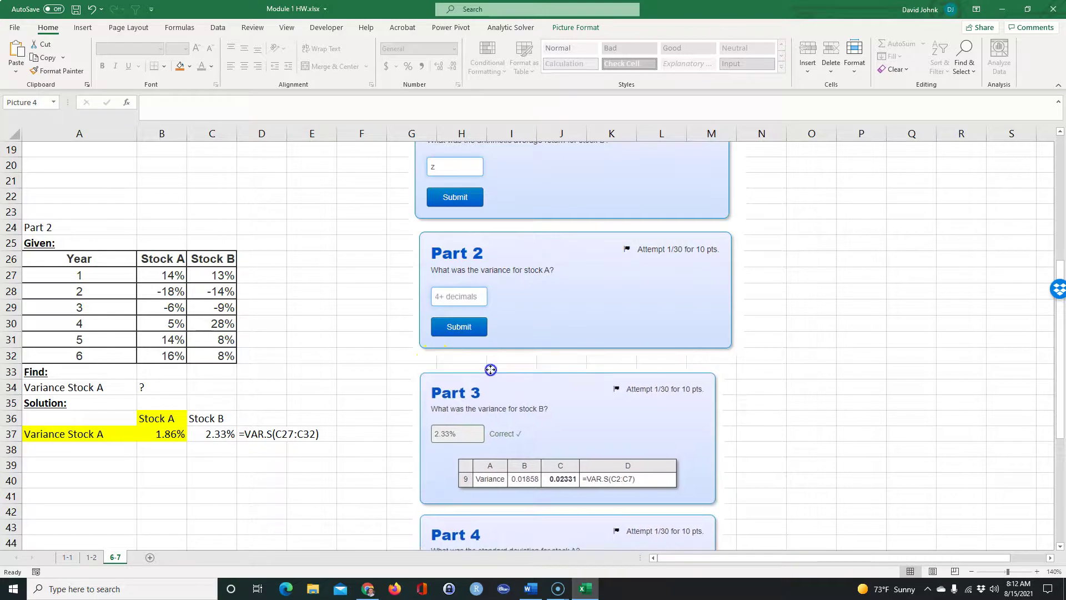
# Step: Highlight the stock B heading and variance in C36:C37 with yellow fill
pyautogui.click(276, 451)
pyautogui.moveTo(207, 418); pyautogui.dragTo(214, 434)
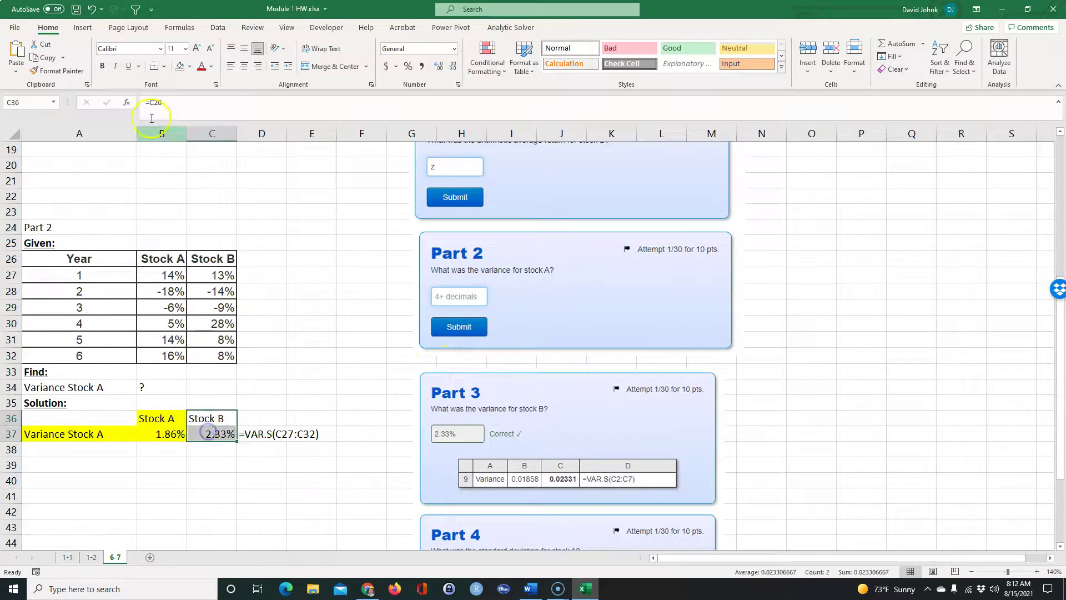
pyautogui.click(190, 67)
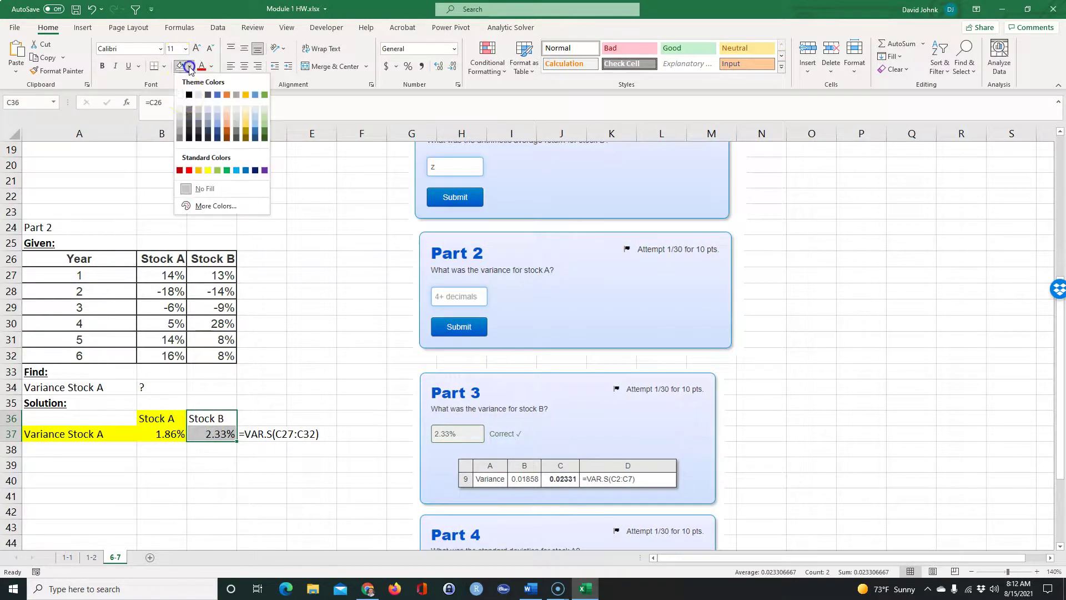
pyautogui.click(208, 170)
pyautogui.click(131, 484)
# Step: Switch to Accepi in Chrome and submit 1231.1 as the Part 4 answer for stock A's standard deviation
pyautogui.hotkey('alt', 'Tab')
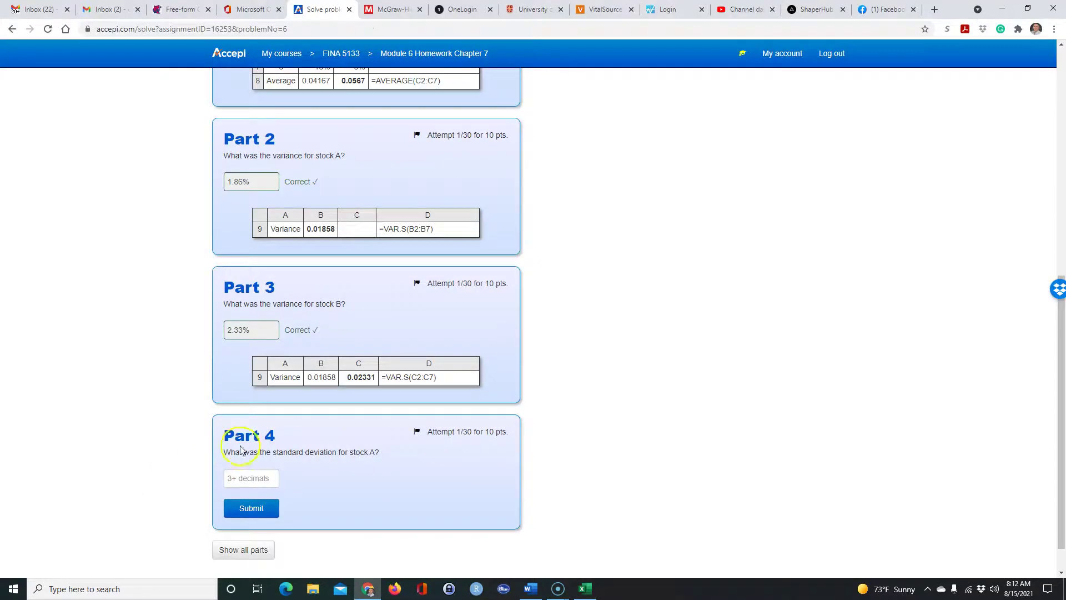
pyautogui.scroll(2, 374, 428)
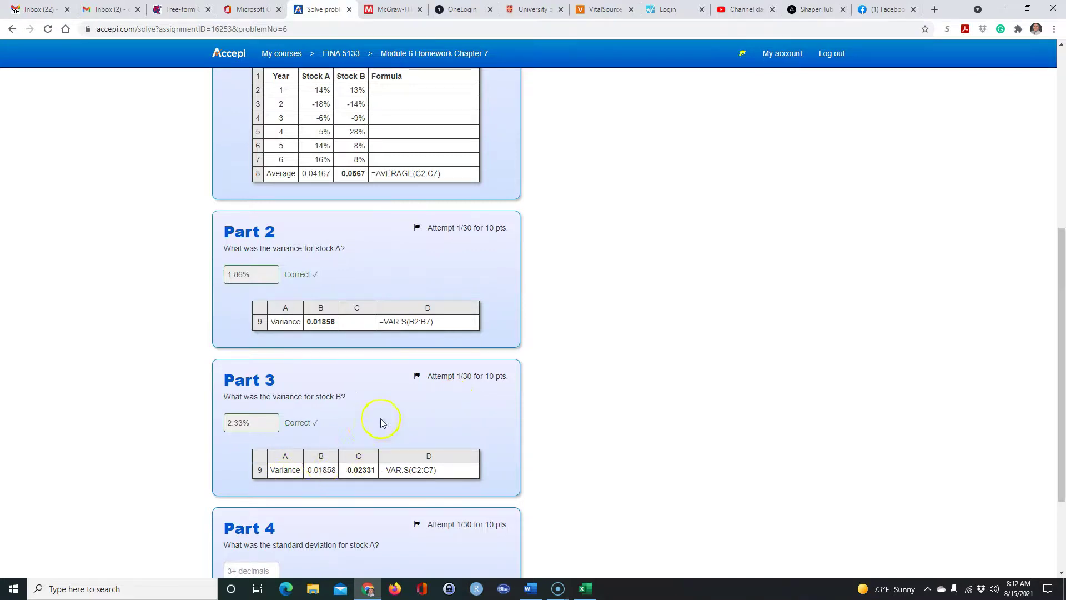
pyautogui.scroll(-2, 381, 424)
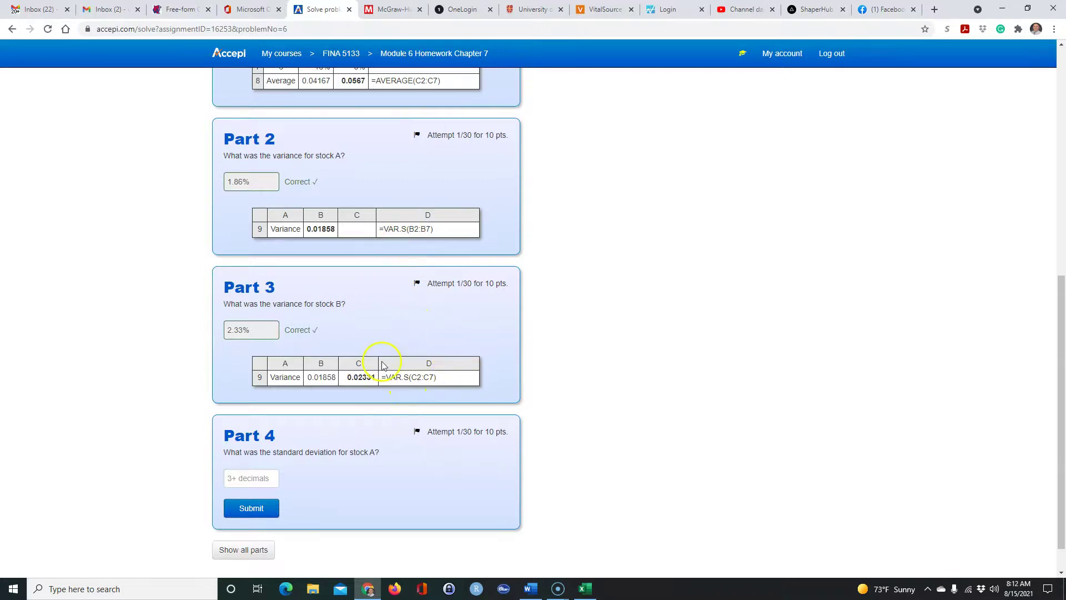
pyautogui.scroll(-1, 381, 361)
pyautogui.scroll(2, 381, 361)
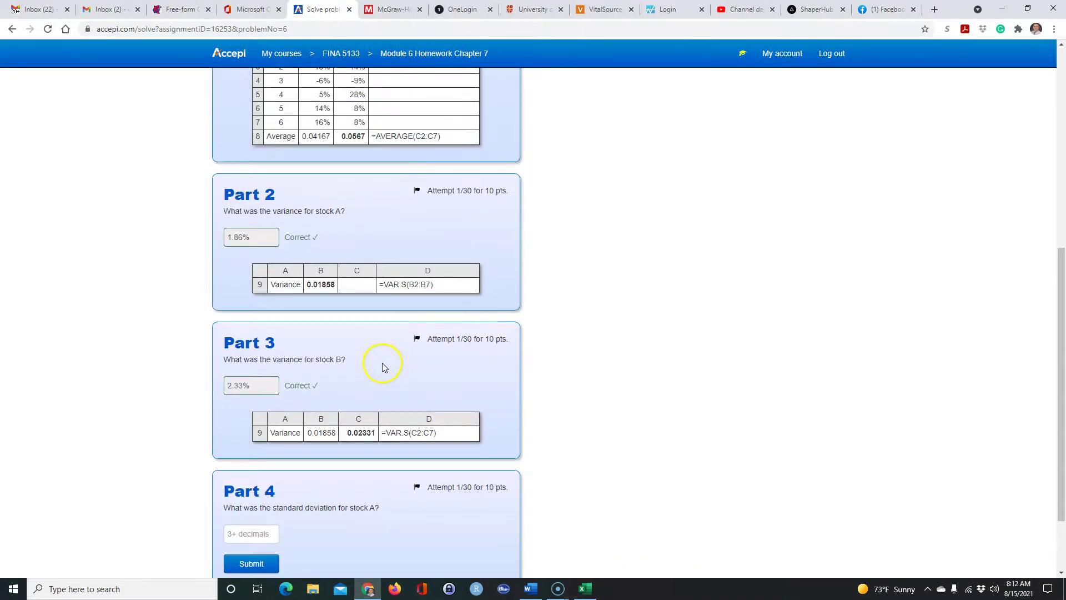
pyautogui.scroll(-2, 382, 366)
pyautogui.click(259, 437)
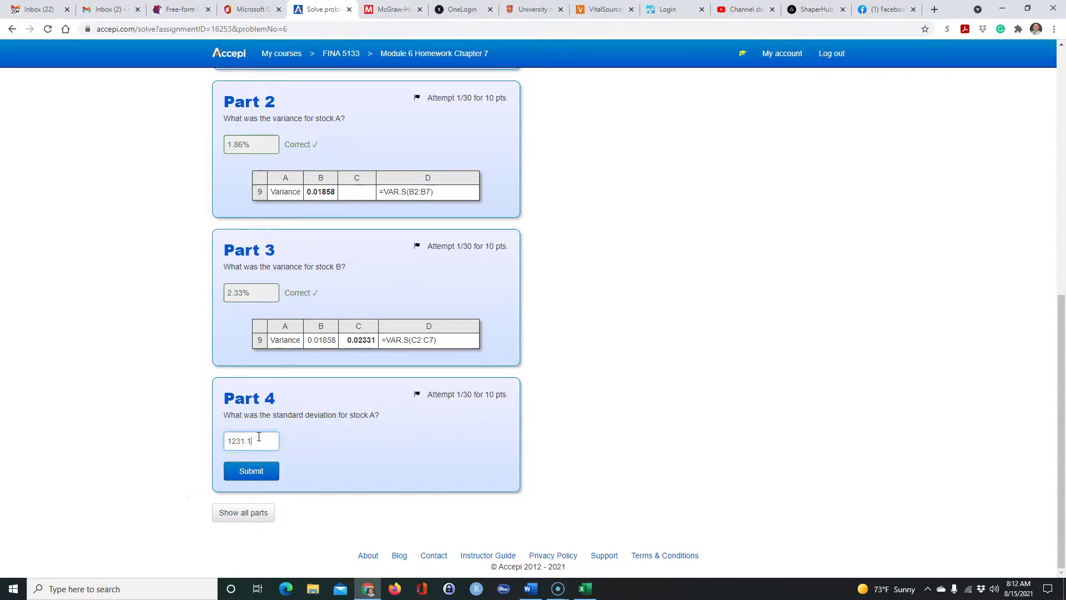
pyautogui.click(251, 471)
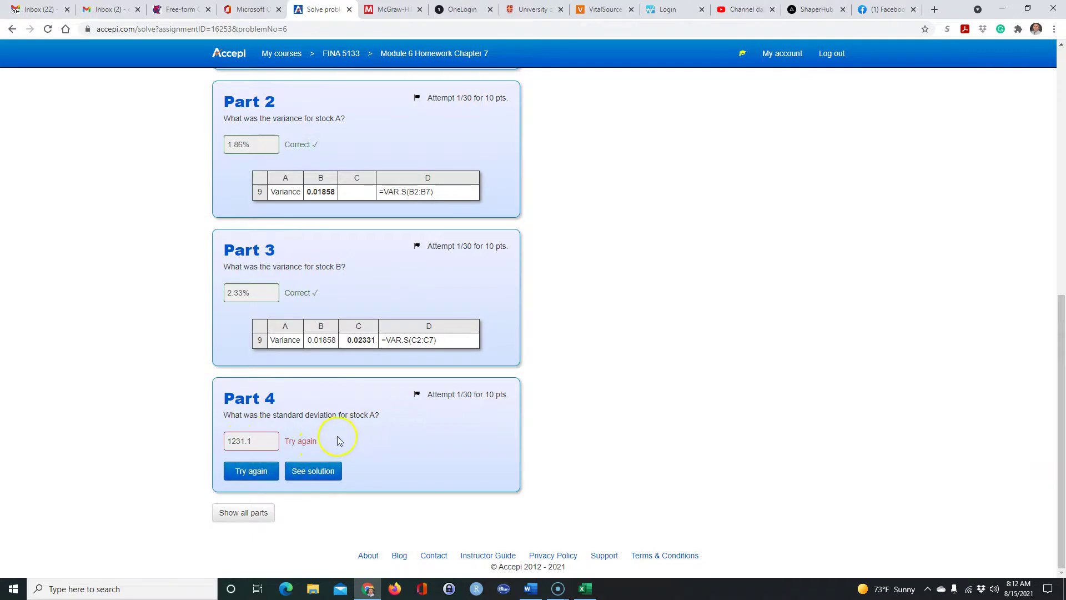
# Step: Reveal the Part 4 solution for stock A's standard deviation and review the solved parts of Problem 6
pyautogui.click(315, 474)
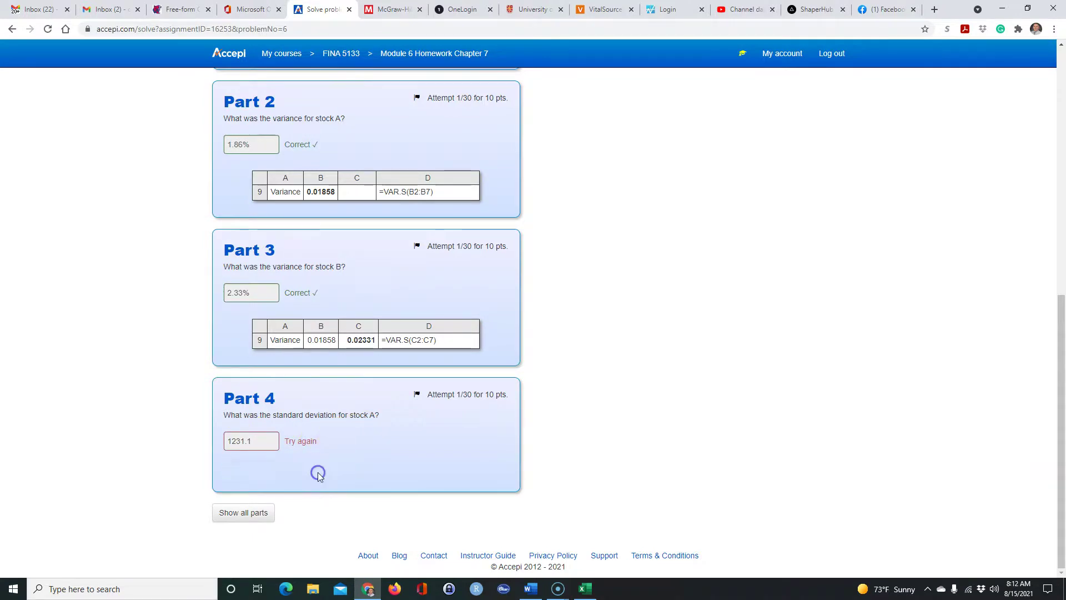
pyautogui.scroll(-1, 357, 470)
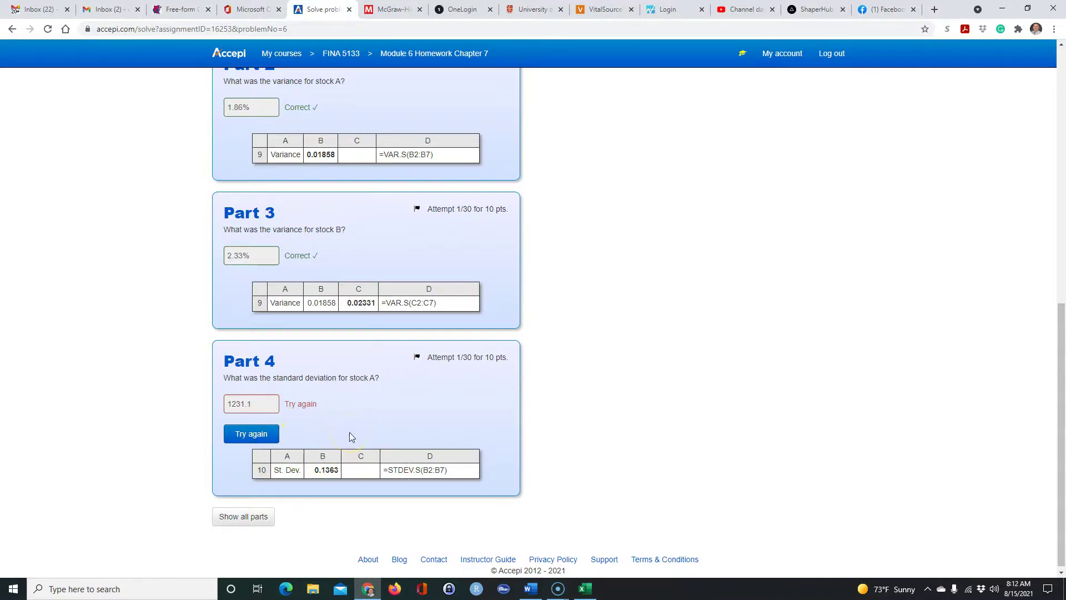
pyautogui.scroll(1, 350, 437)
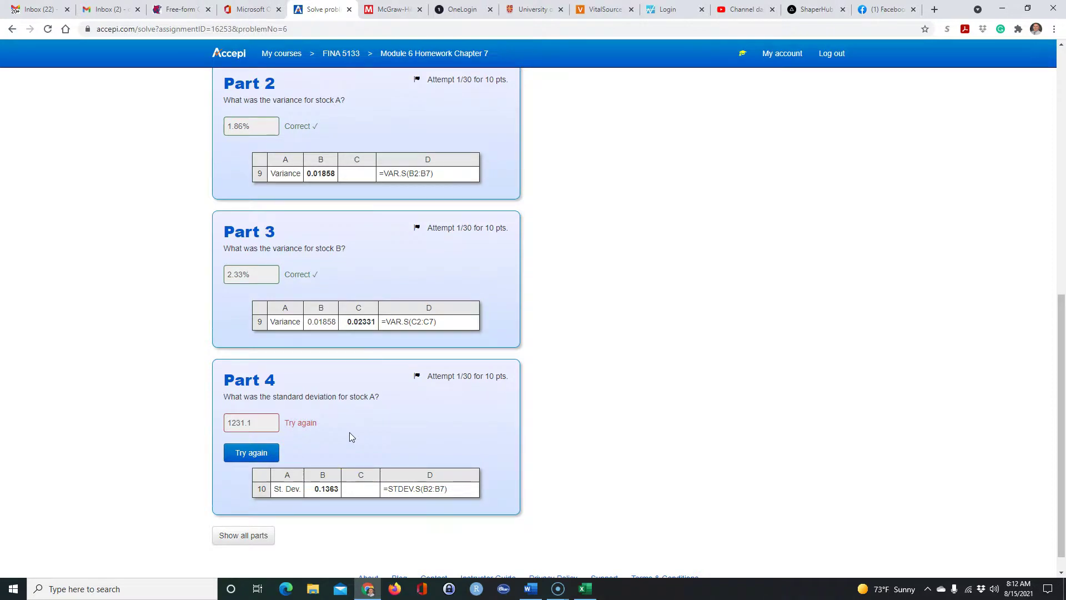
pyautogui.scroll(9, 349, 432)
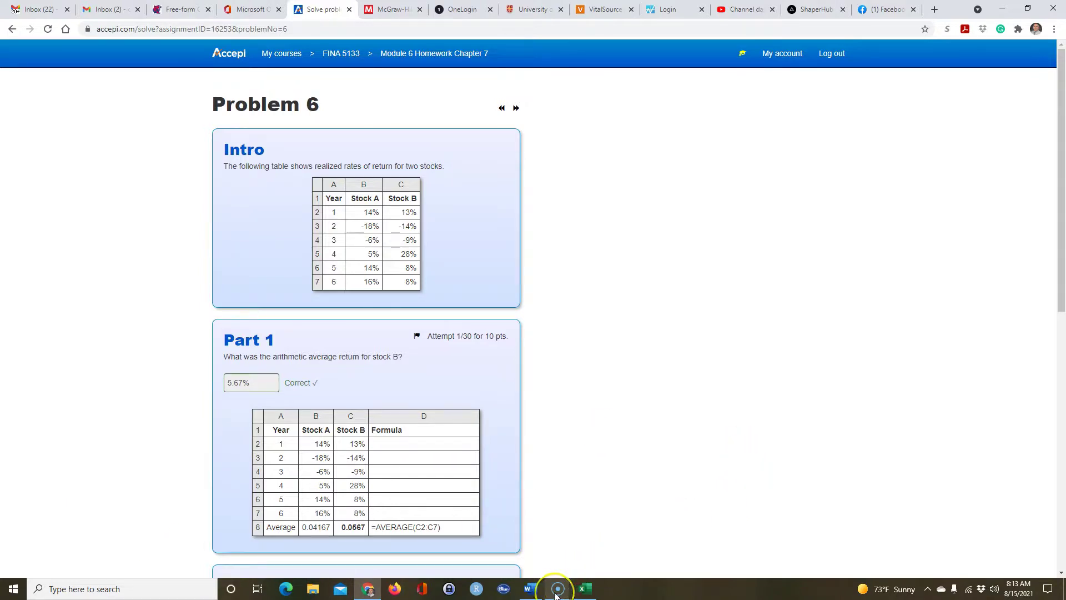
pyautogui.moveTo(556, 595)
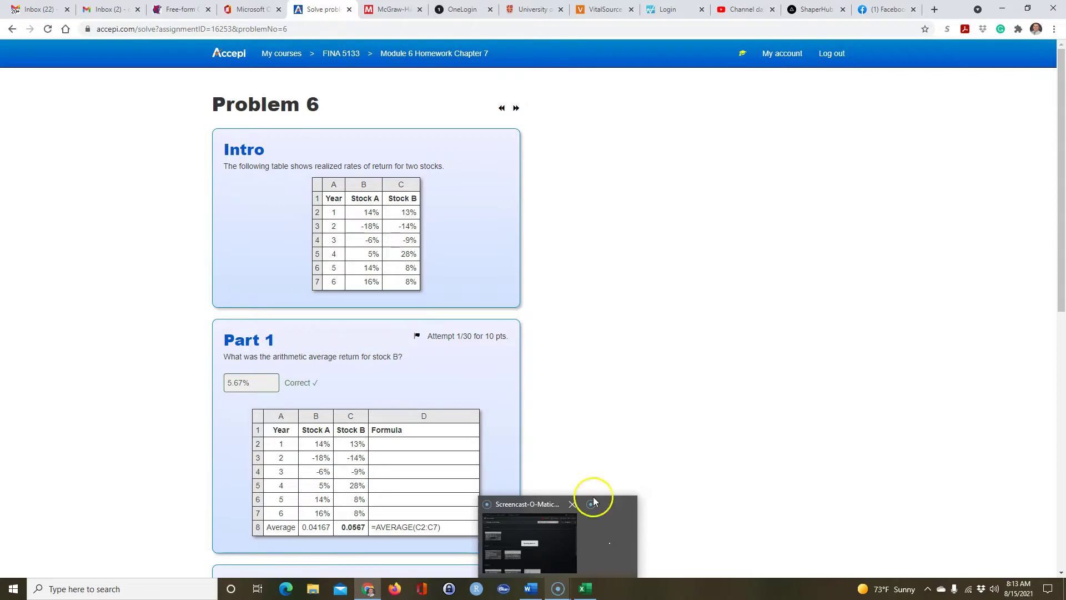
# Step: Switch to the MyRSU FINA 5133 course site and open the Instructor Virtual Office topic in the Forums
pyautogui.click(183, 11)
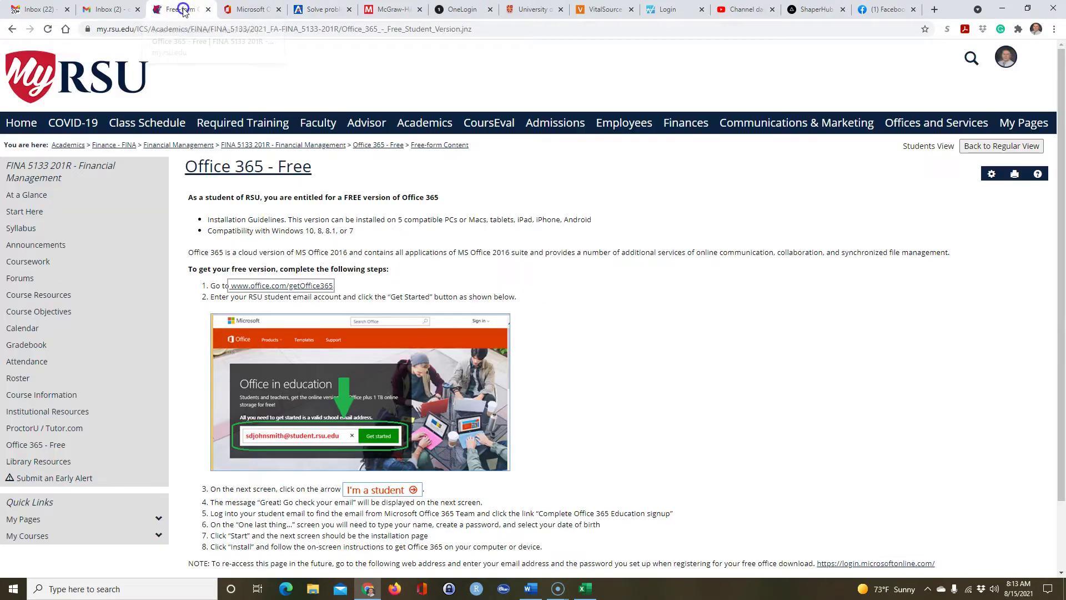
pyautogui.click(27, 282)
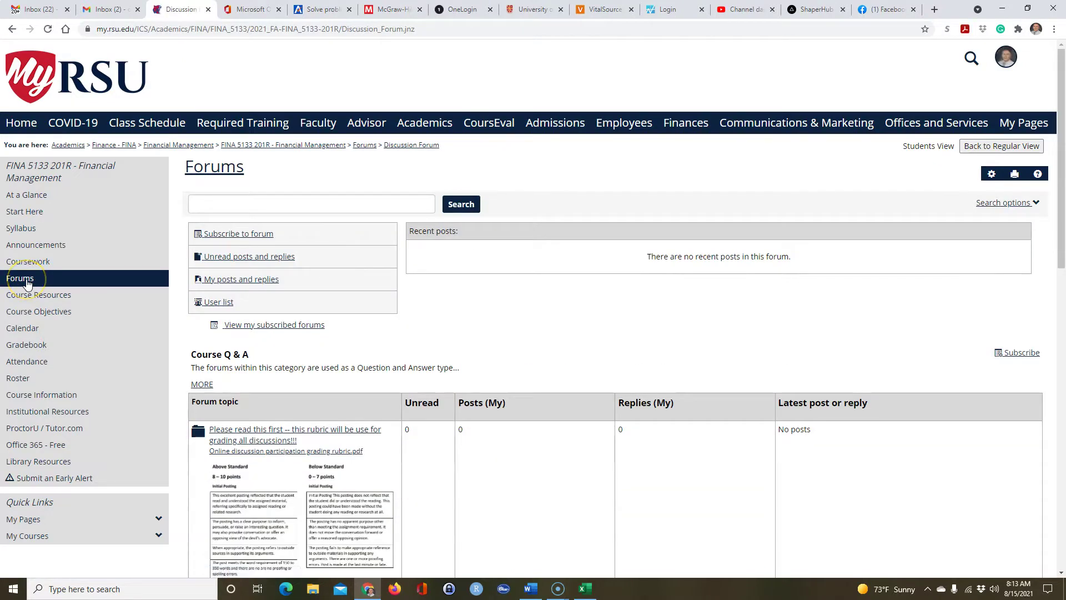
pyautogui.scroll(-10, 301, 385)
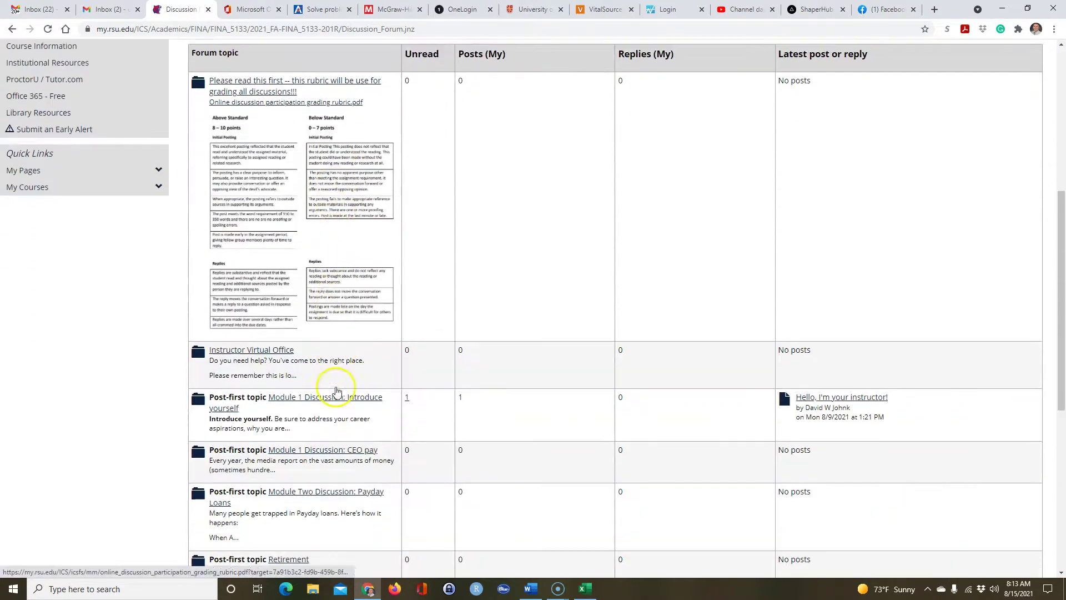
pyautogui.scroll(-1, 257, 181)
pyautogui.scroll(2, 298, 174)
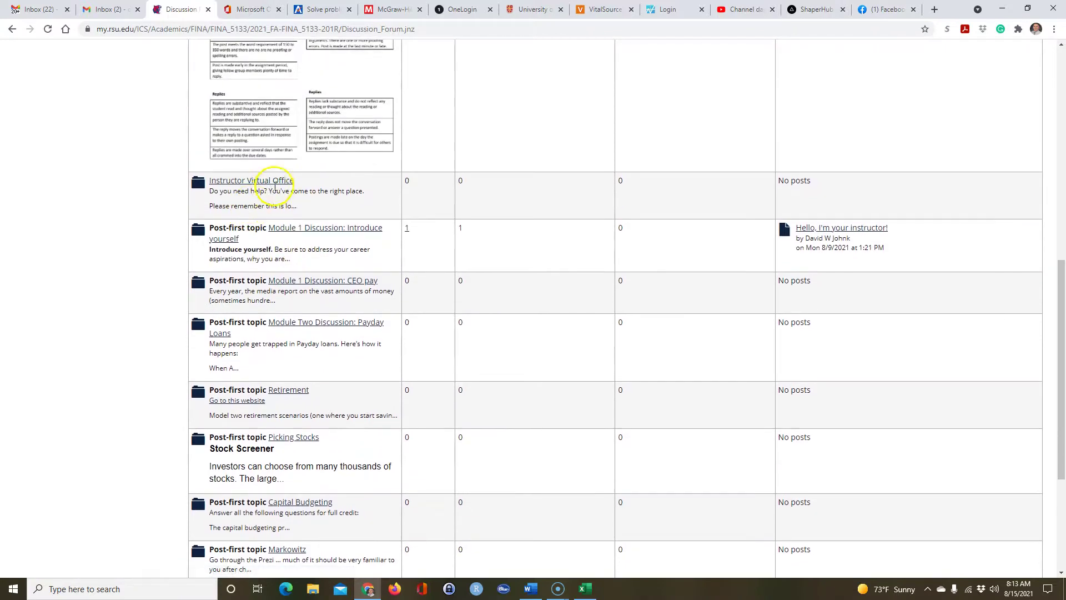
pyautogui.click(279, 183)
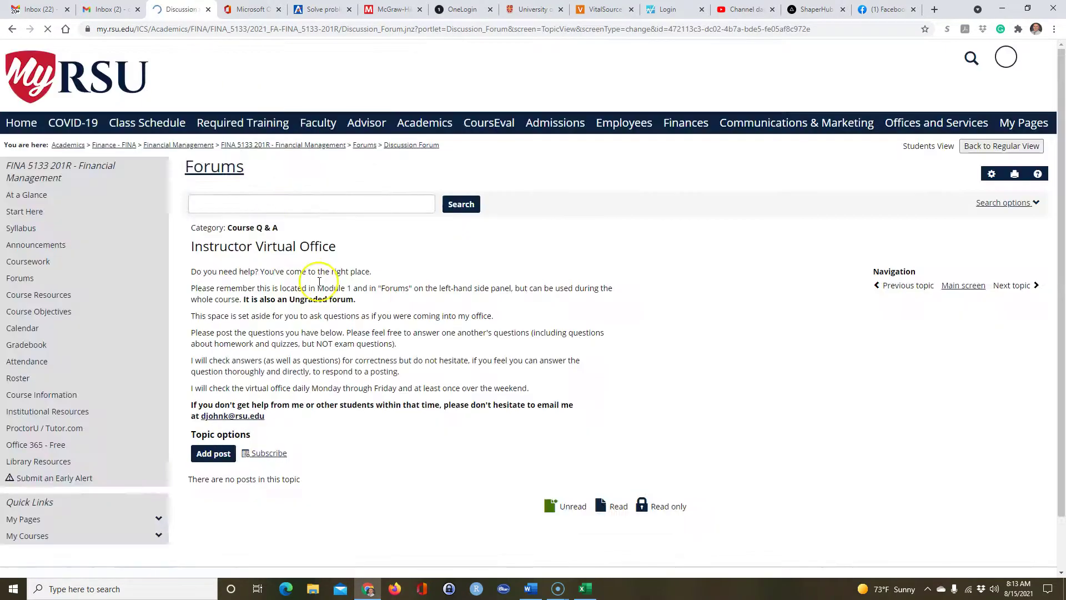
pyautogui.scroll(-1, 311, 411)
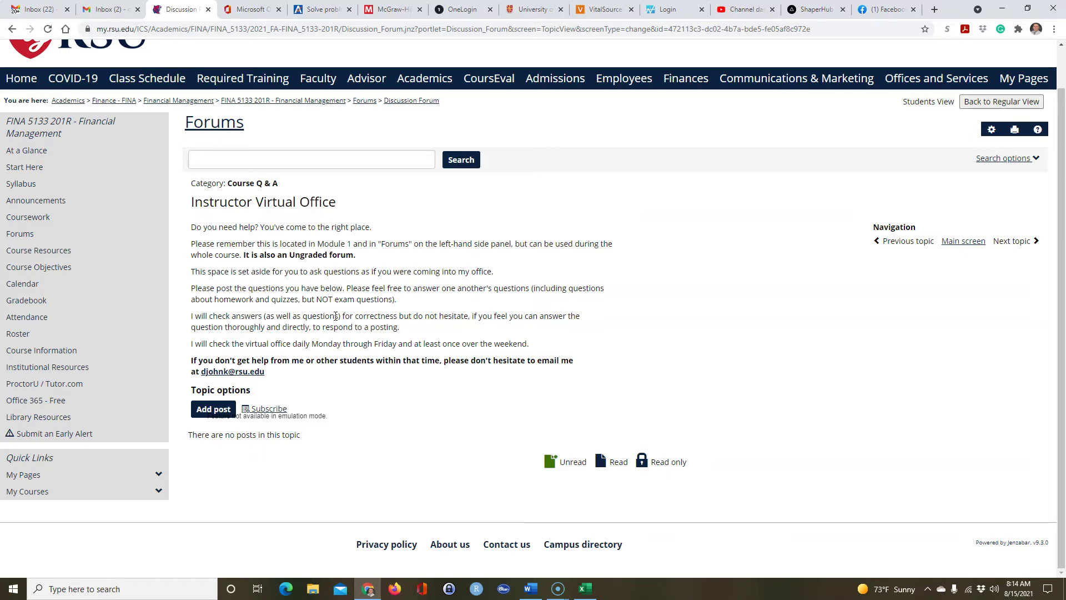
pyautogui.click(334, 315)
pyautogui.moveTo(558, 588)
pyautogui.click(519, 538)
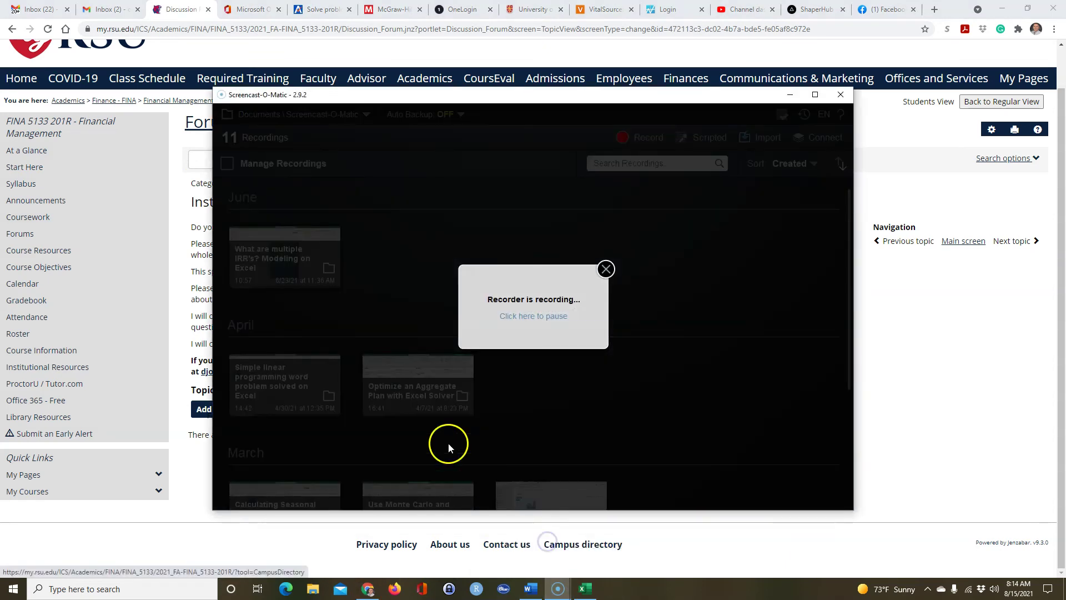